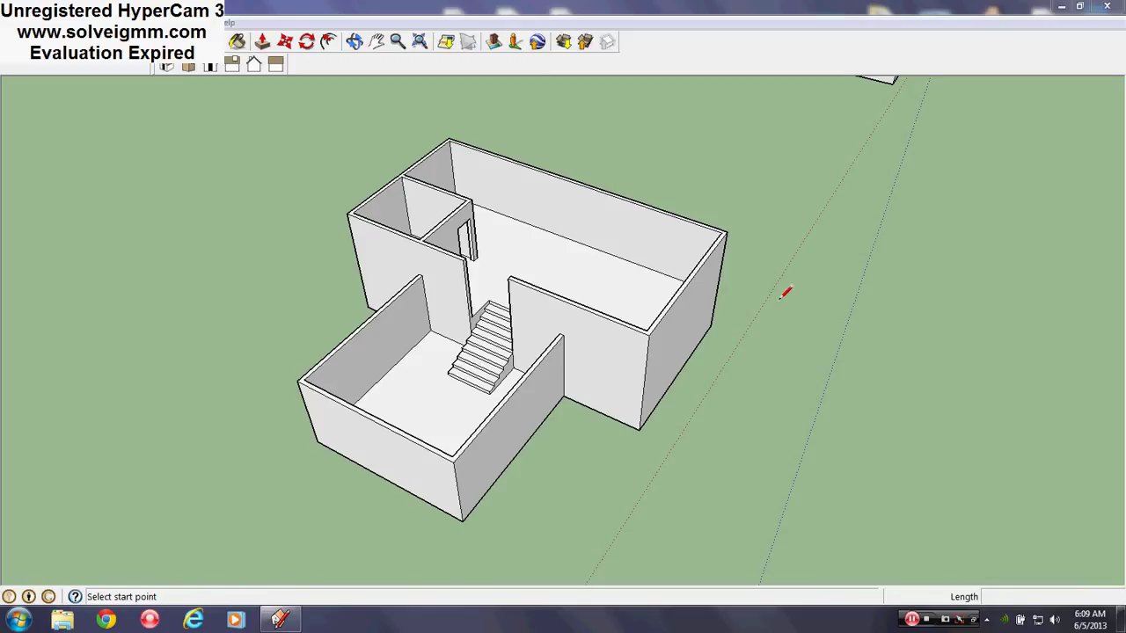
middle_click_drag(782, 335, 387, 350)
scroll(639, 304, "up", 2)
middle_click_drag(640, 305, 598, 295)
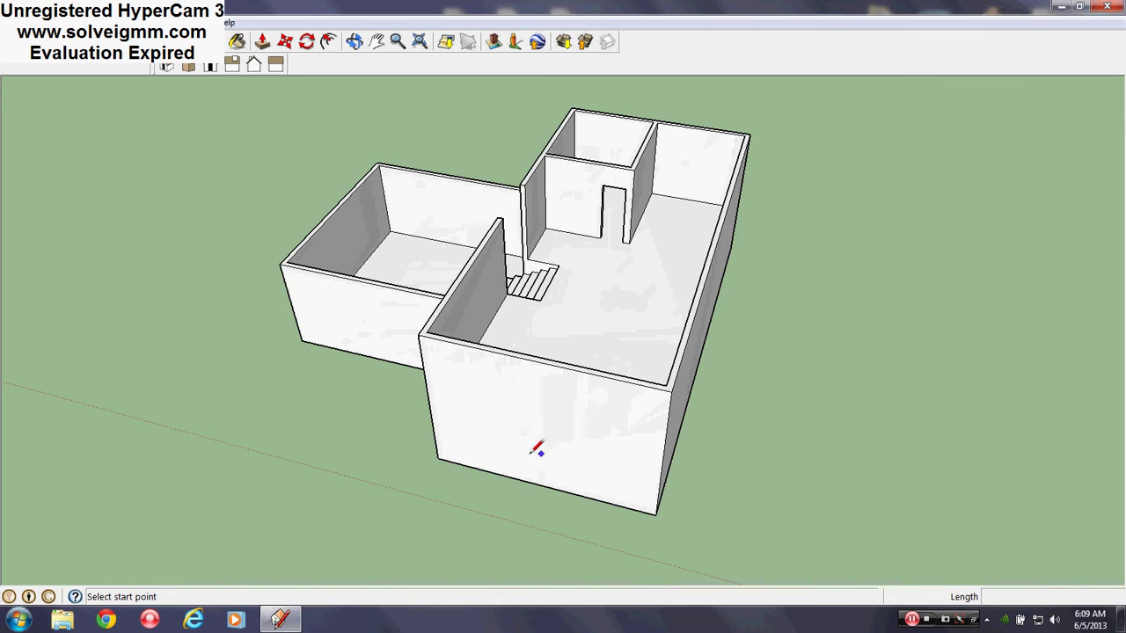
middle_click_drag(364, 395, 611, 318)
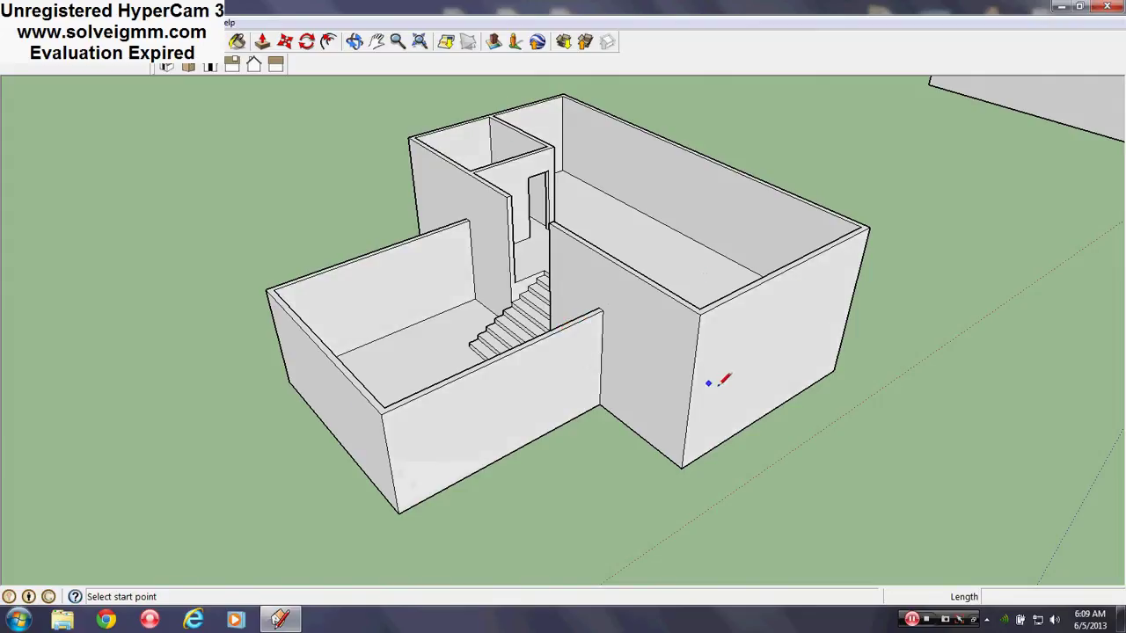
mouse_move(712, 382)
middle_mouse_down()
mouse_move(545, 389)
mouse_move(488, 309)
mouse_move(455, 341)
middle_mouse_up()
scroll(452, 342, "up", 3)
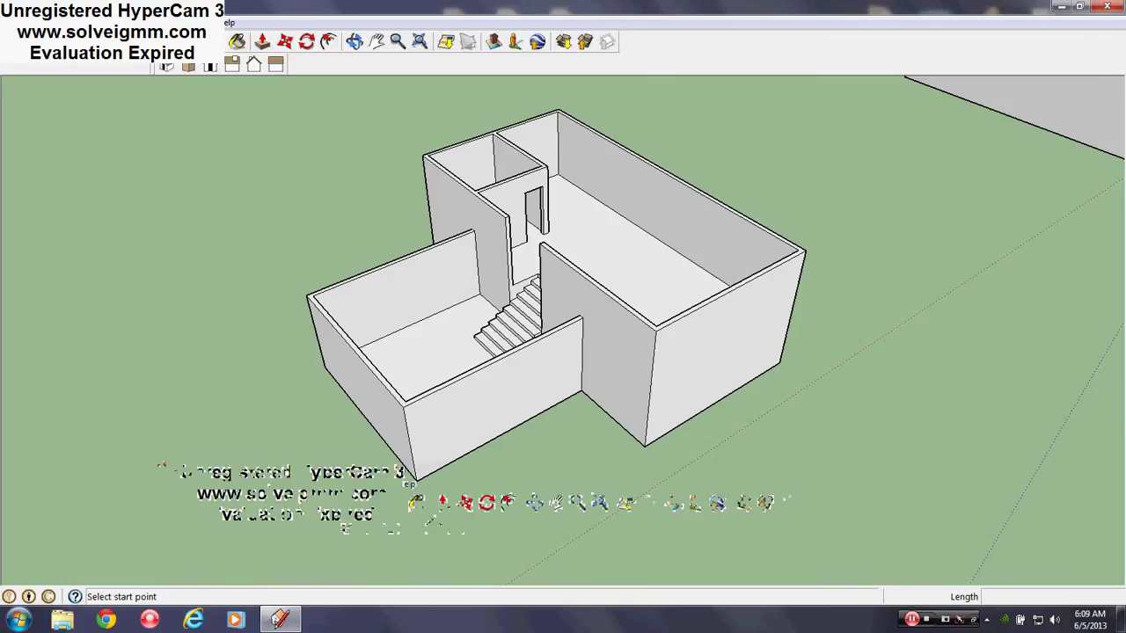
Make Roof the active layer.
left_click(189, 22)
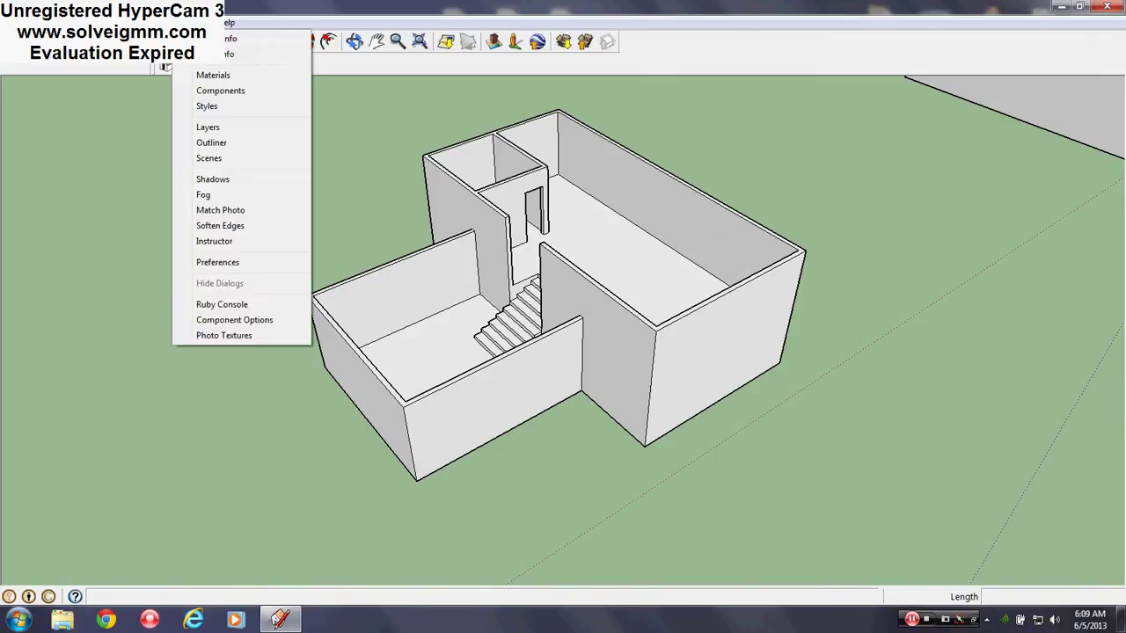
left_click(230, 127)
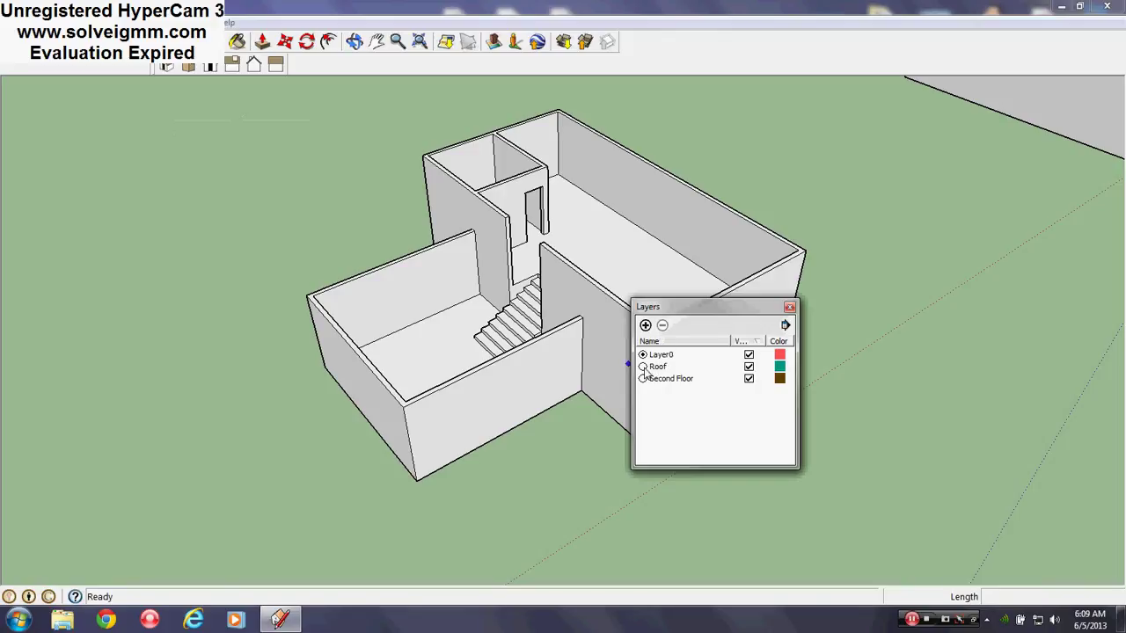
left_click(643, 366)
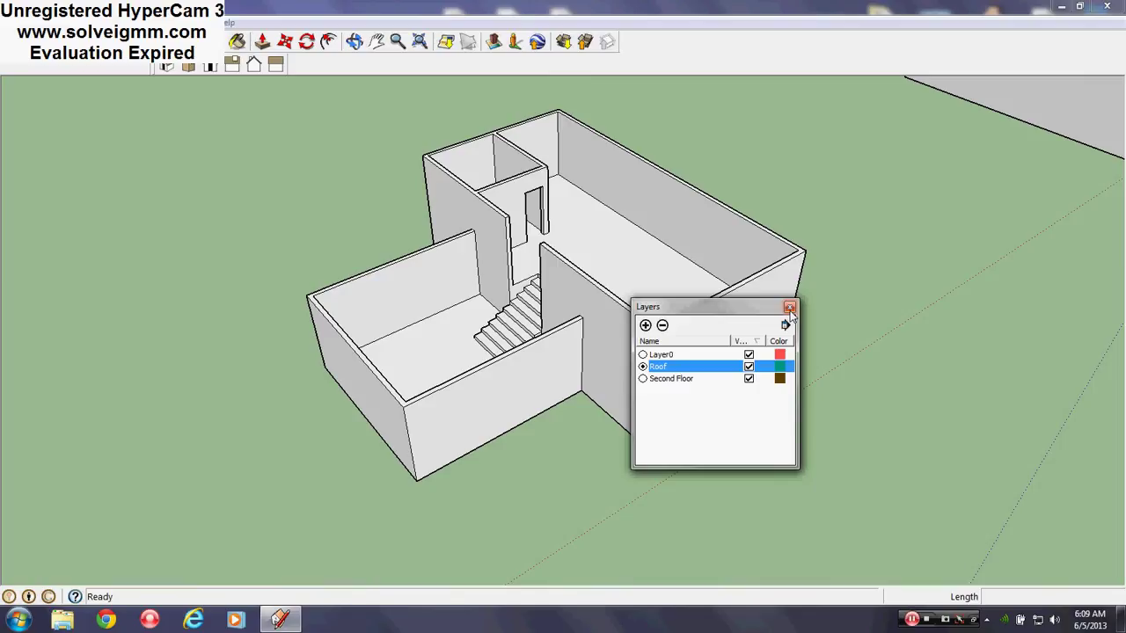
left_click(790, 308)
Draw a rectangle of about 10' 6" by 7' 9" on the ground beside the house.
middle_click_drag(809, 316, 806, 294)
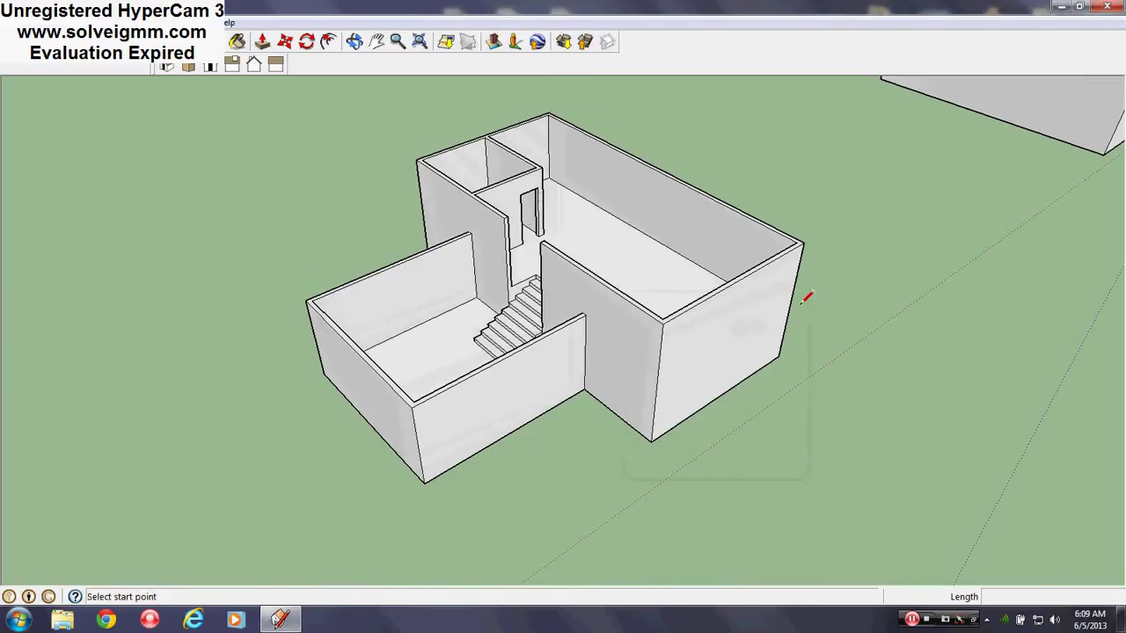
key("r")
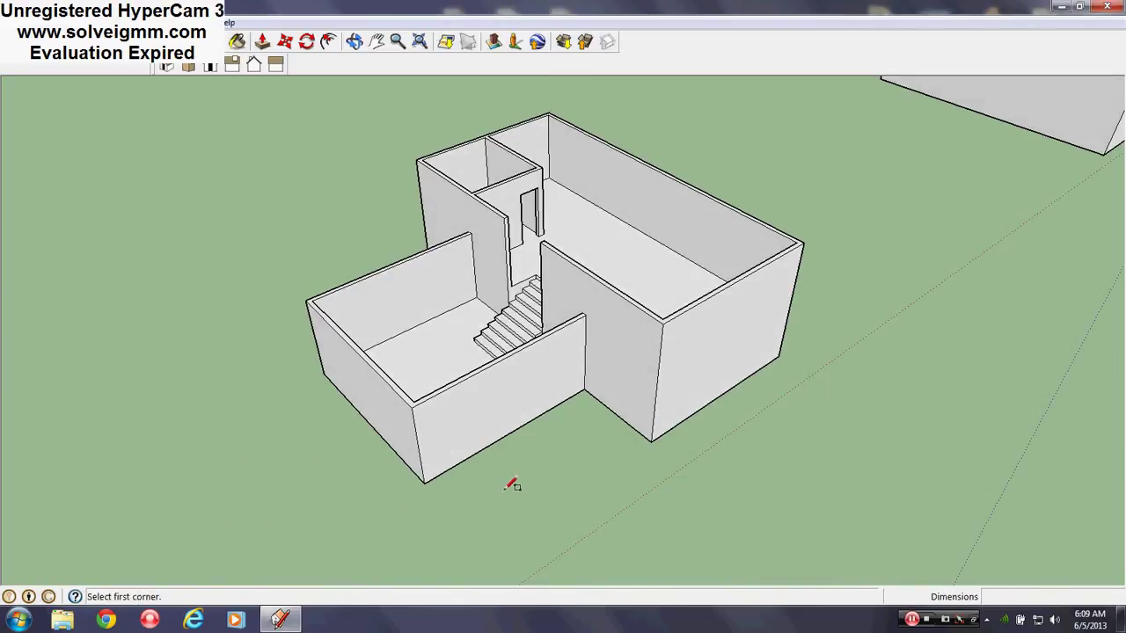
left_click(507, 489)
left_click(642, 479)
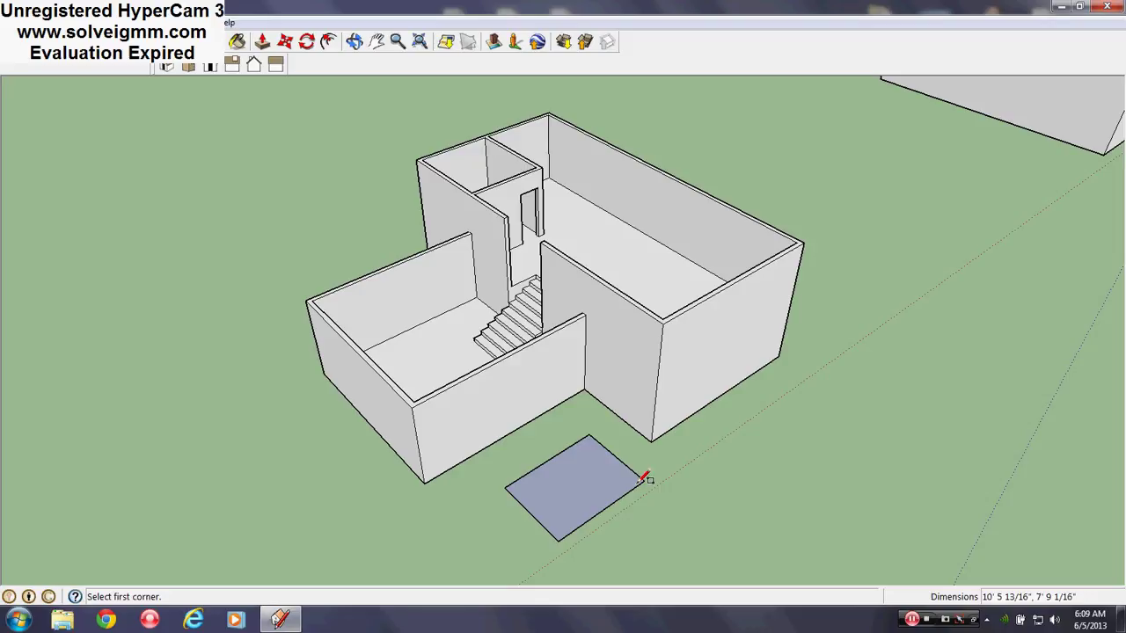
Select the ground rectangle with all its connected edges and make it a group.
scroll(531, 525, "up", 6)
middle_click_drag(531, 524, 542, 518)
scroll(543, 518, "down", 6)
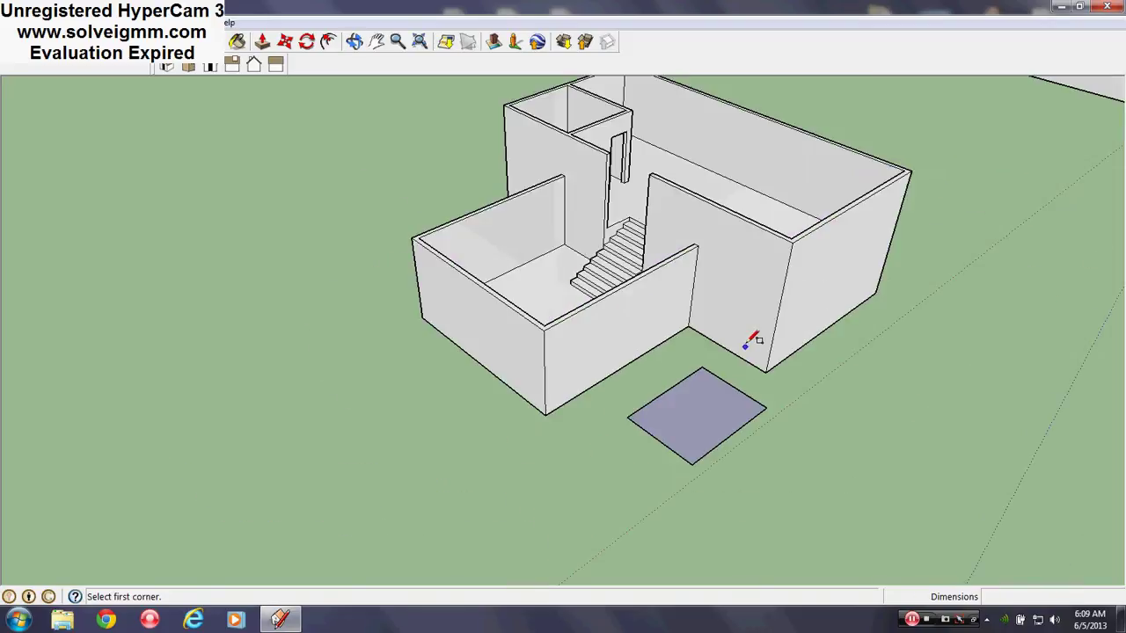
scroll(754, 323, "up", 2)
middle_click_drag(762, 320, 706, 422)
right_click(697, 428)
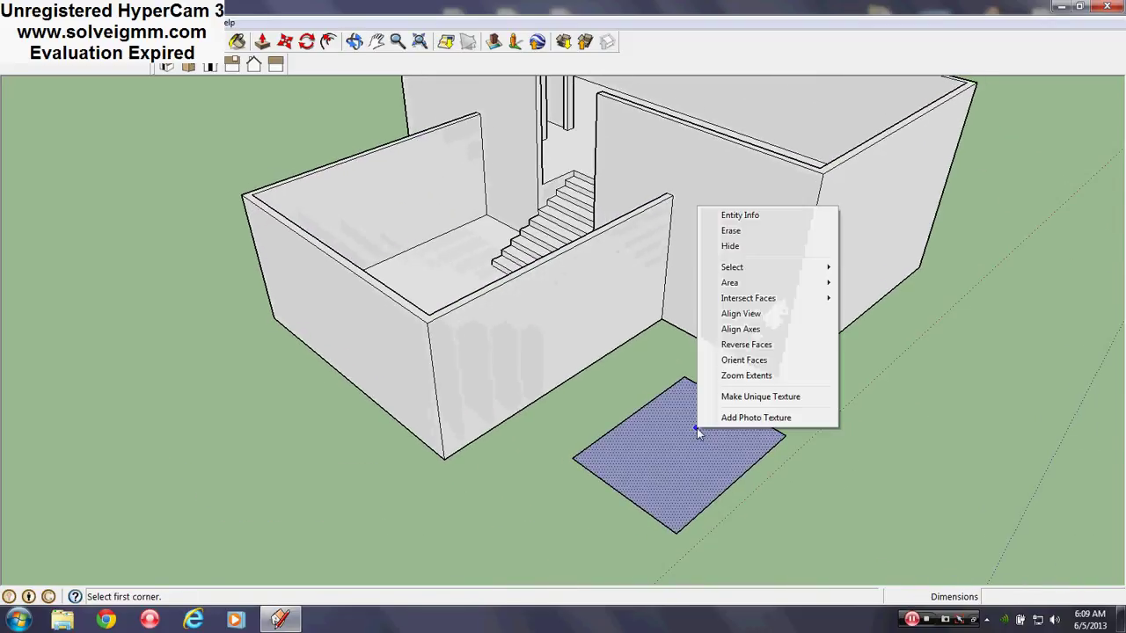
mouse_move(758, 271)
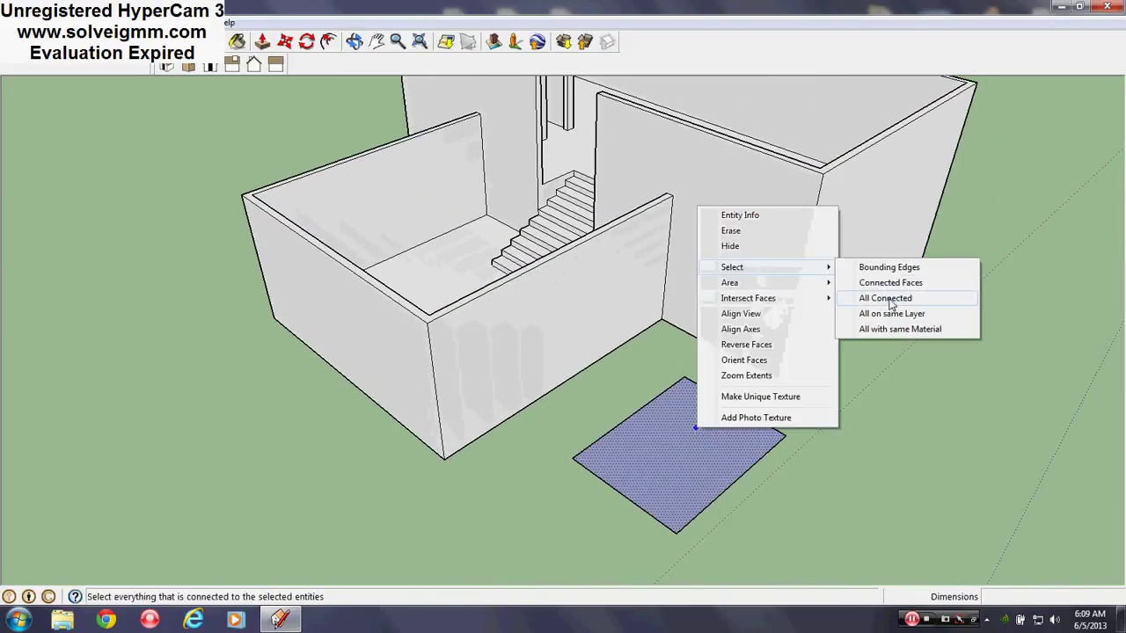
left_click(901, 295)
right_click(691, 412)
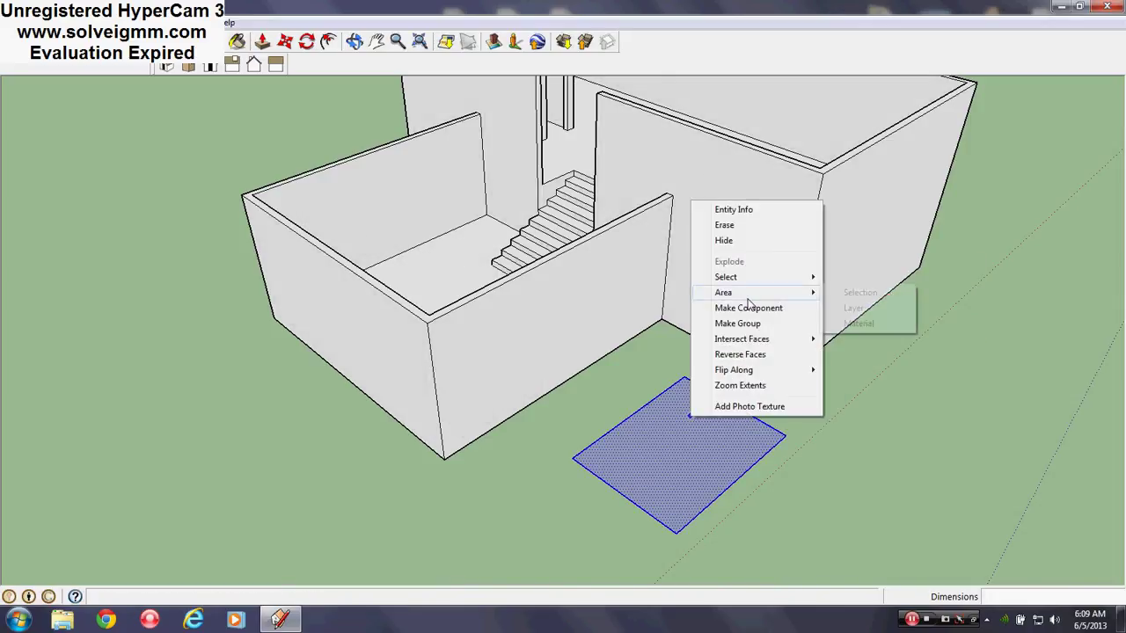
left_click(752, 325)
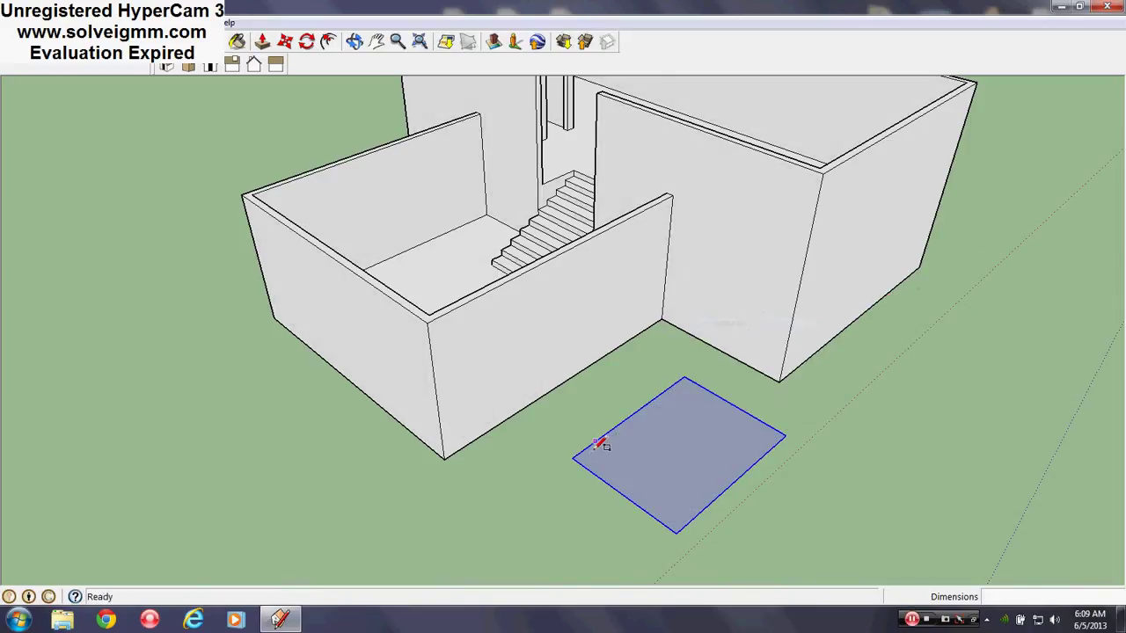
Move the rectangle group by its front corner onto the top outer front corner of the lower section's walls.
key("r")
middle_click_drag(603, 442, 701, 236)
scroll(551, 440, "down", 4)
scroll(543, 392, "up", 5)
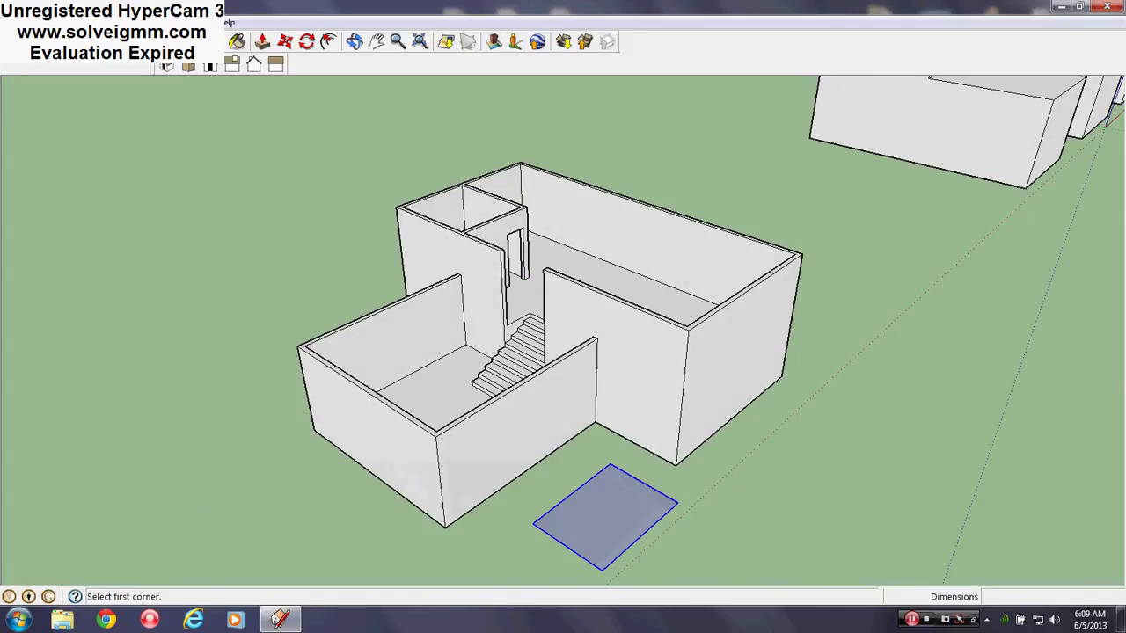
key("l")
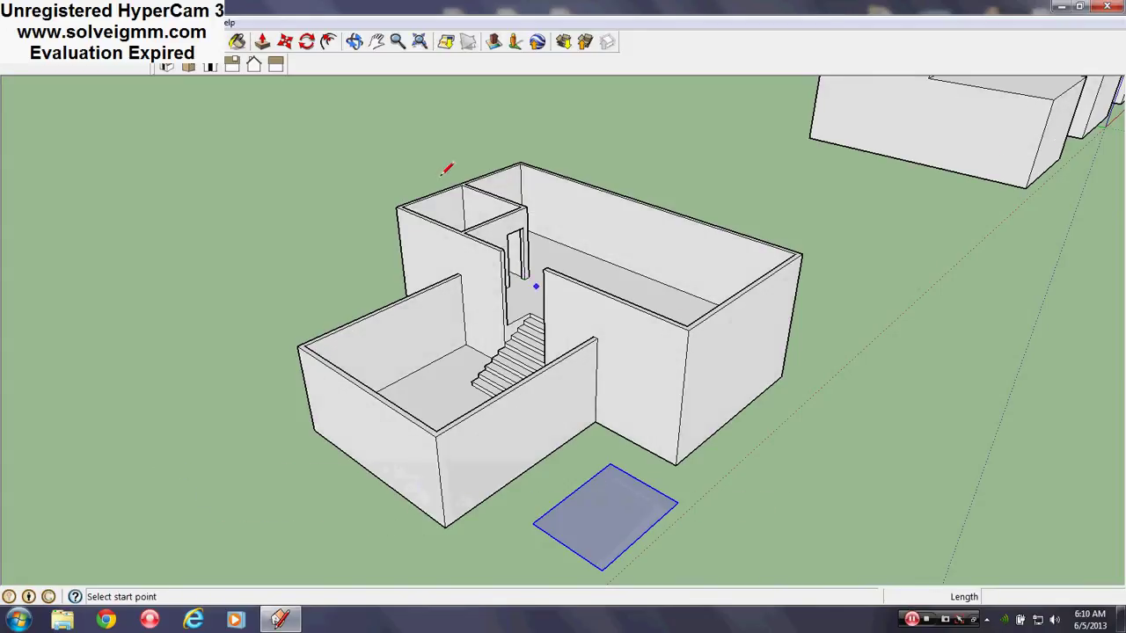
left_click(284, 42)
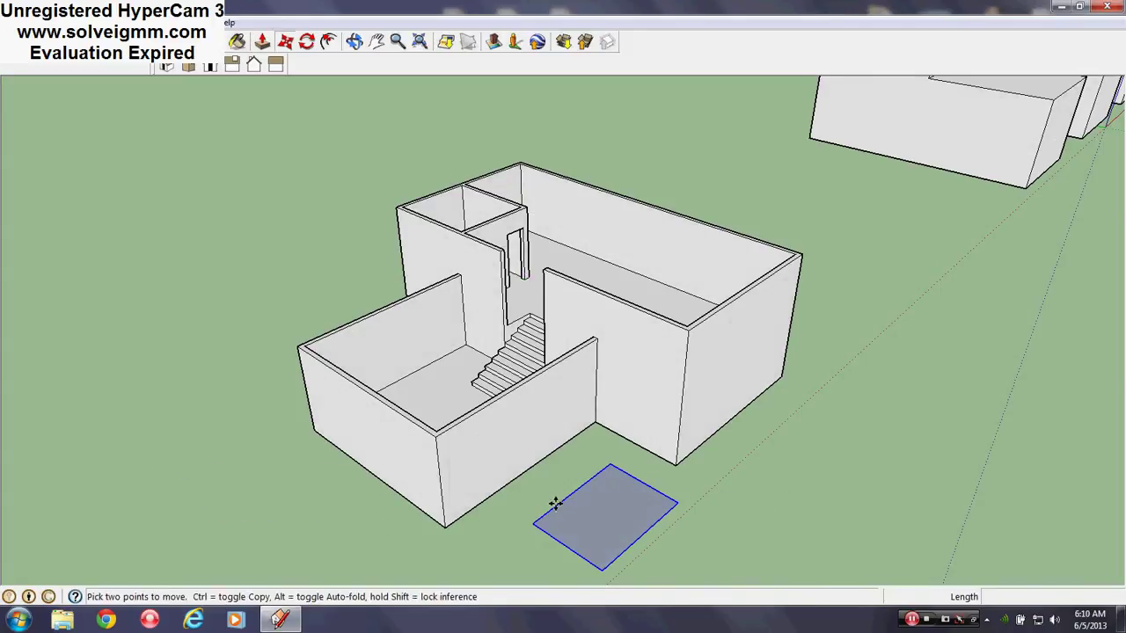
left_click(598, 569)
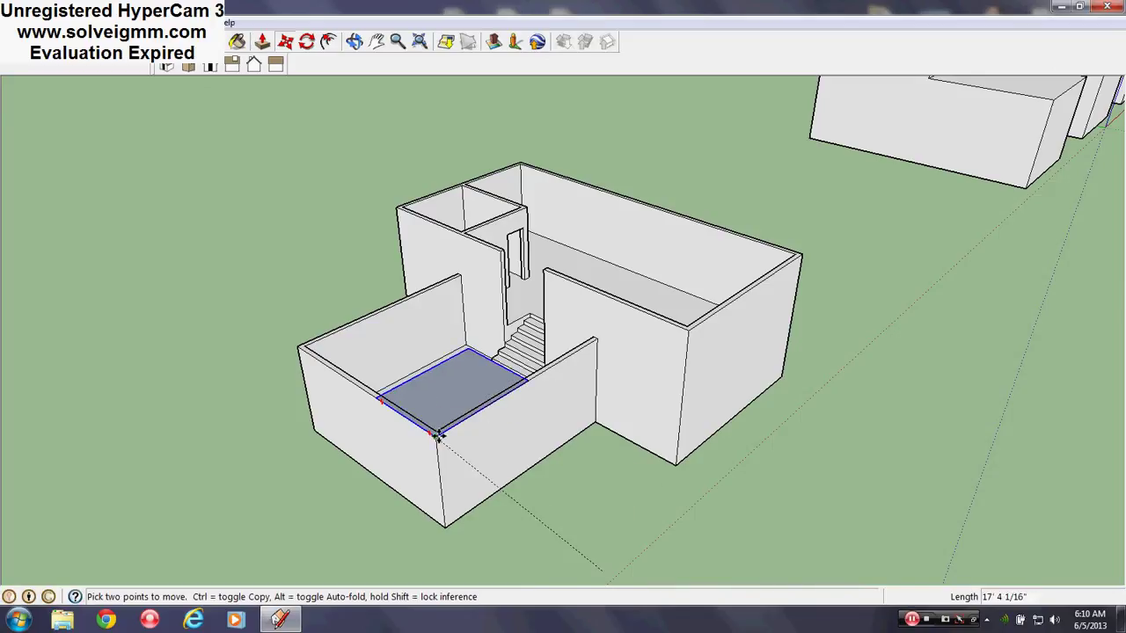
left_click(442, 439)
Open the rectangle group for editing and draw a rectangle covering the lower section between opposite outer corners of its wall tops.
scroll(344, 404, "up", 5)
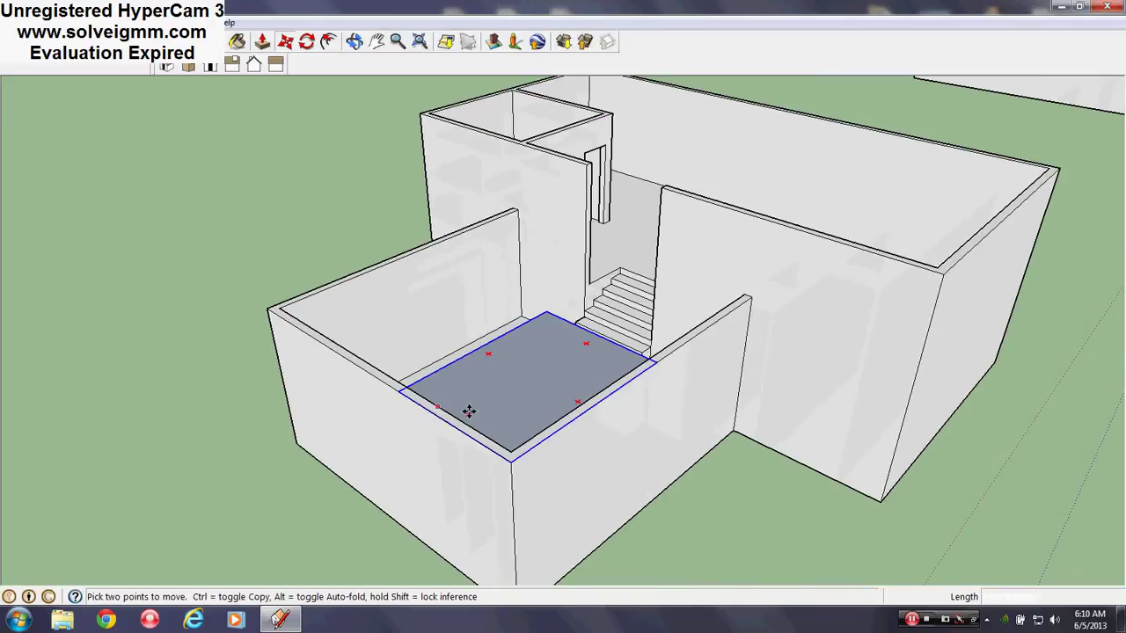
scroll(586, 401, "down", 3)
scroll(483, 431, "up", 3)
right_click(543, 388)
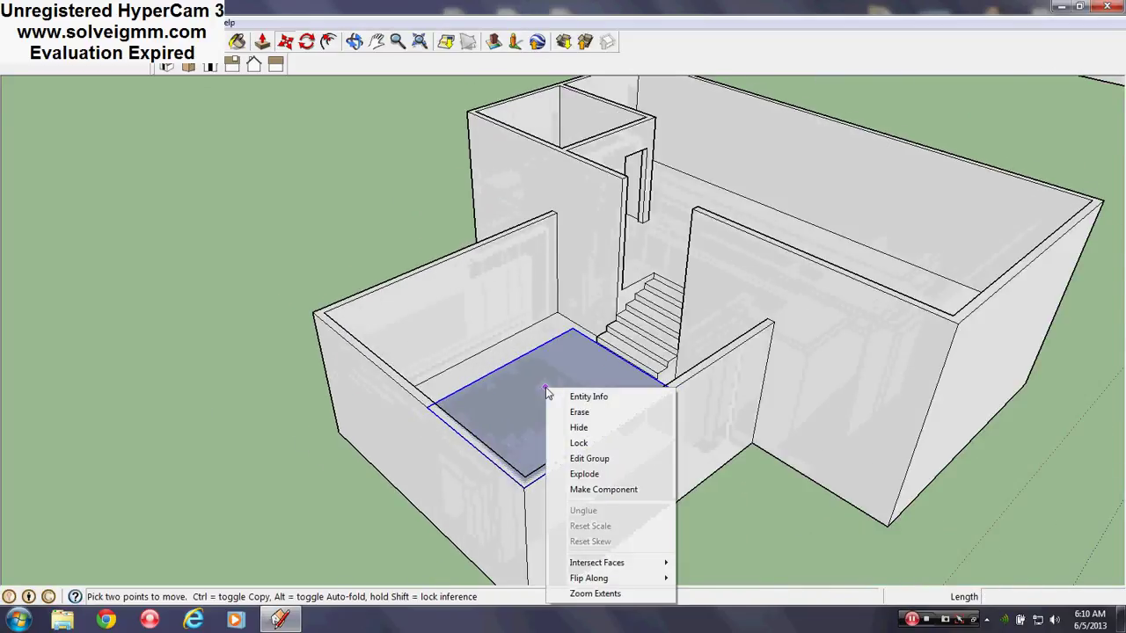
left_click(601, 466)
left_click(167, 67)
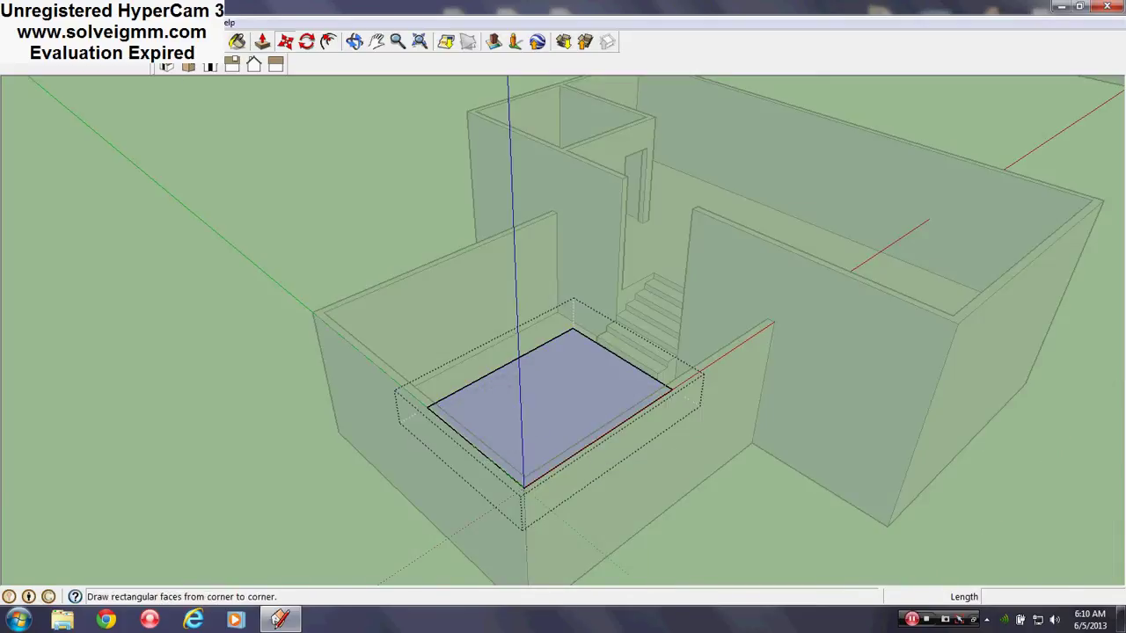
left_click(773, 322)
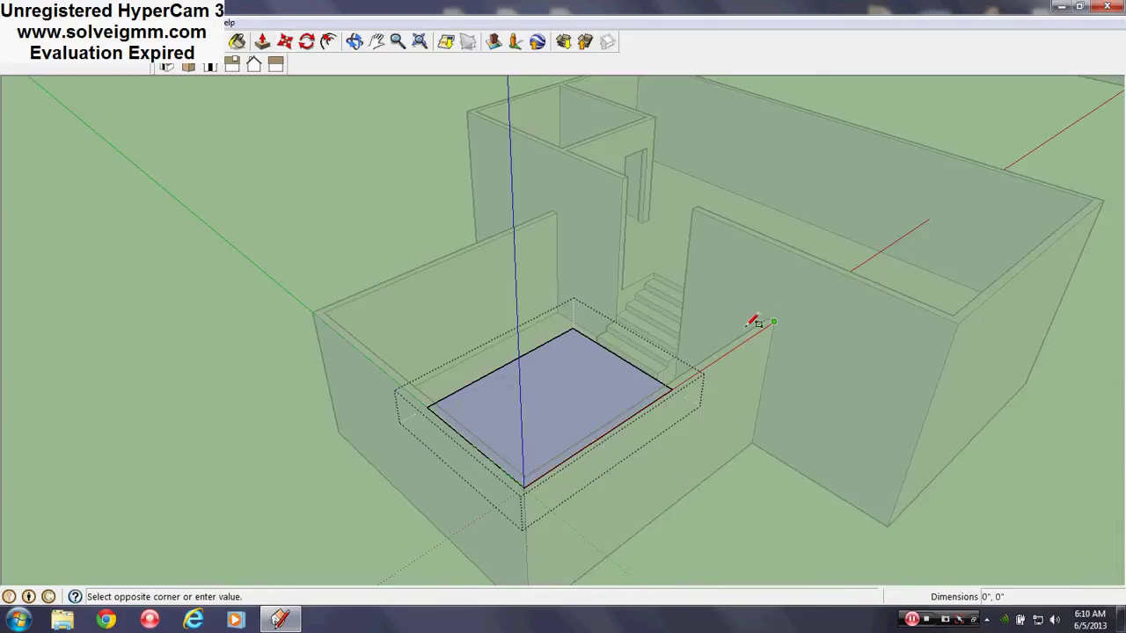
left_click(315, 311)
Draw a second rectangle inside the group covering the upper section between opposite outer corners of its wall tops.
middle_click_drag(563, 325, 547, 368)
scroll(535, 352, "down", 2)
scroll(519, 157, "up", 5)
scroll(422, 190, "down", 2)
scroll(536, 223, "down", 3)
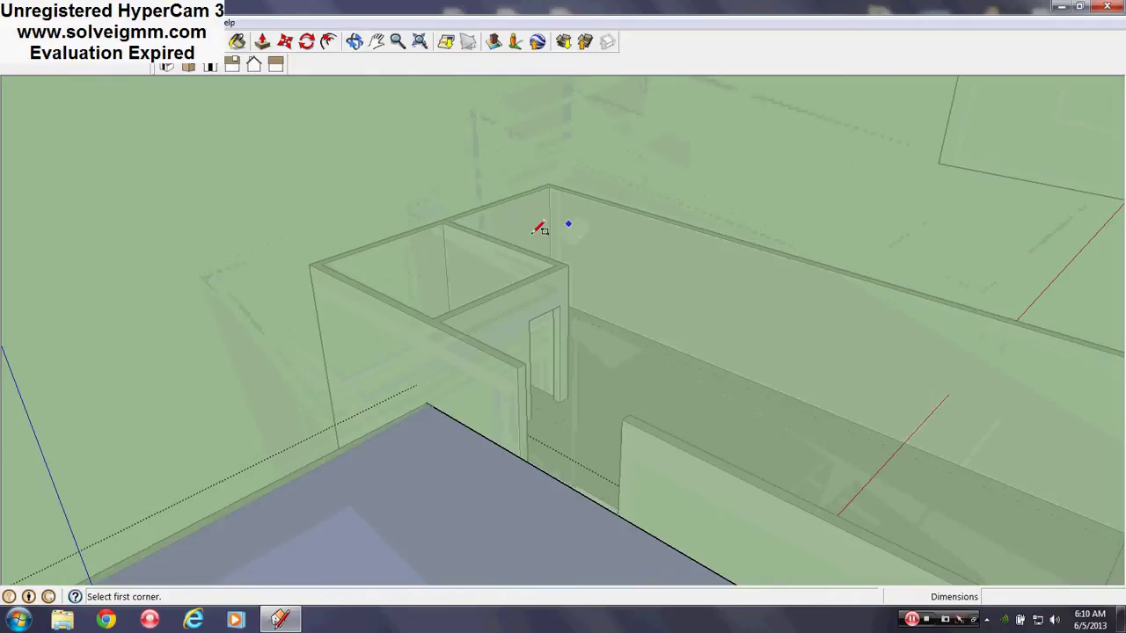
left_click(319, 251)
scroll(703, 365, "down", 2)
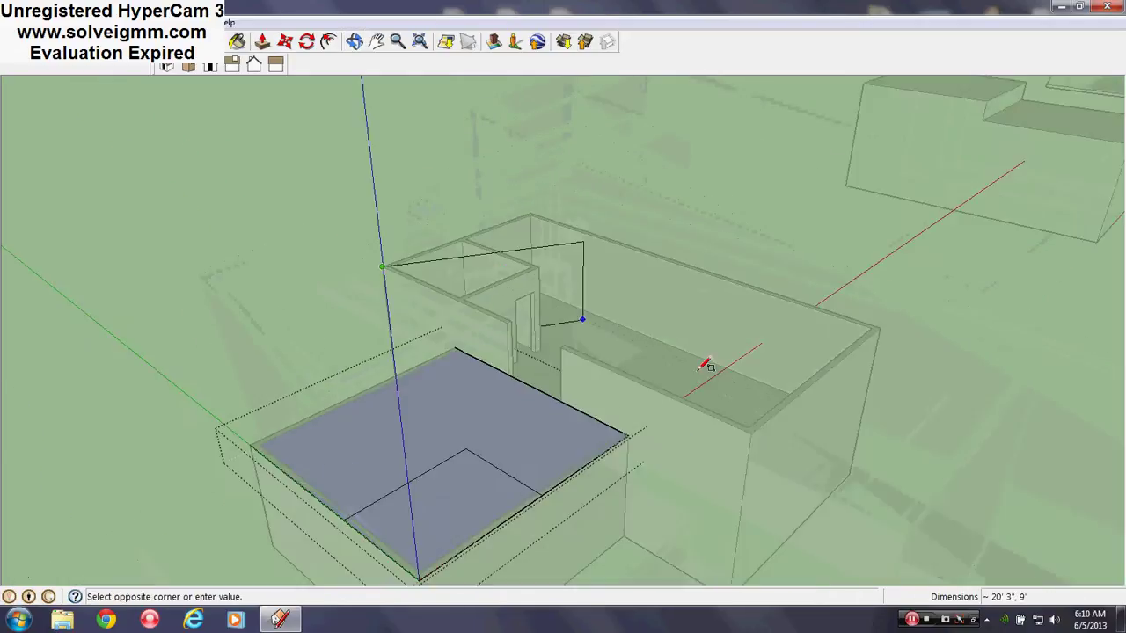
left_click(882, 324)
Erase the original small rectangle's leftover edges from the lower roof face.
scroll(540, 427, "up", 2)
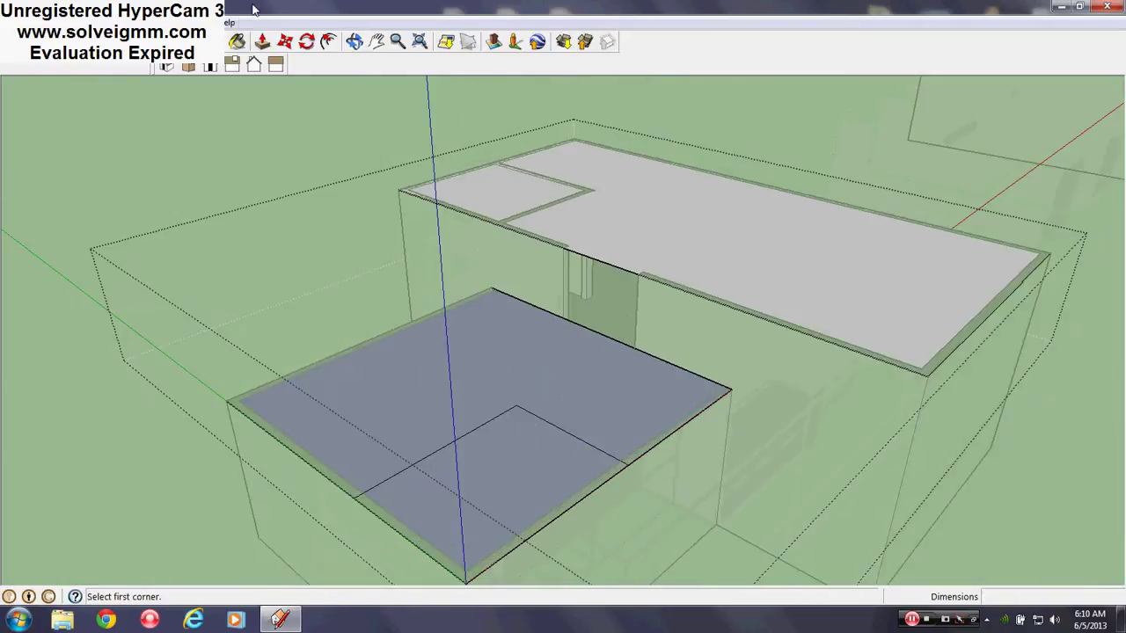
key("e")
mouse_move(568, 407)
left_mouse_down()
mouse_move(527, 402)
mouse_move(519, 375)
left_mouse_up()
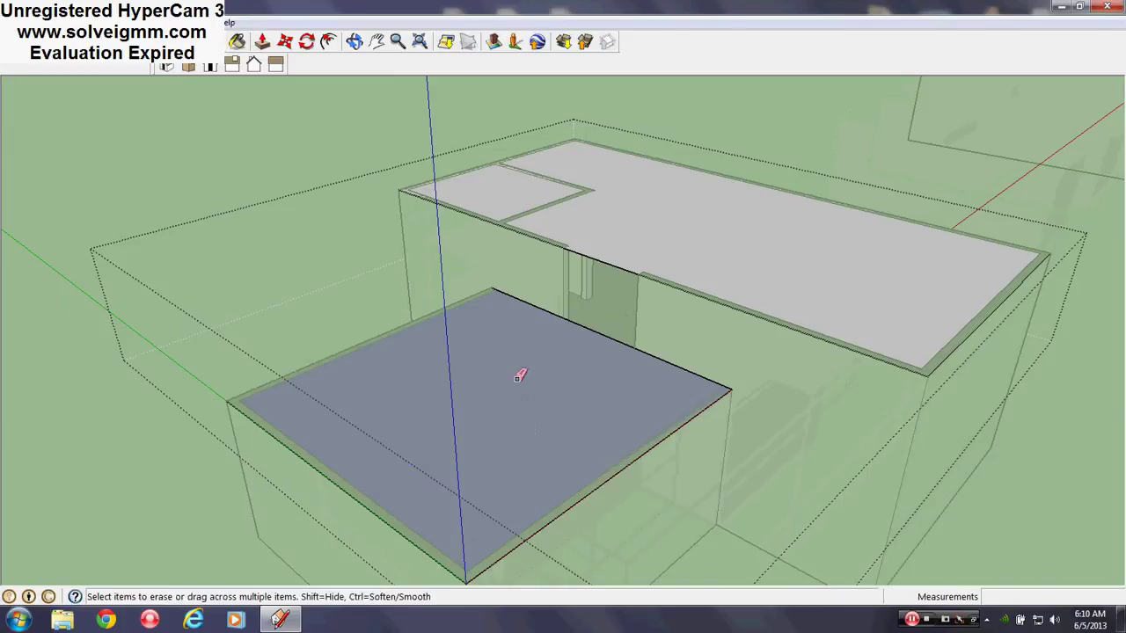
Draw an overhang strip 1' 6" wide and 21' 6" long along the lower roof's side edge, extending past its front corner.
scroll(520, 375, "down", 2)
scroll(518, 404, "up", 3)
middle_click_drag(519, 401, 520, 429)
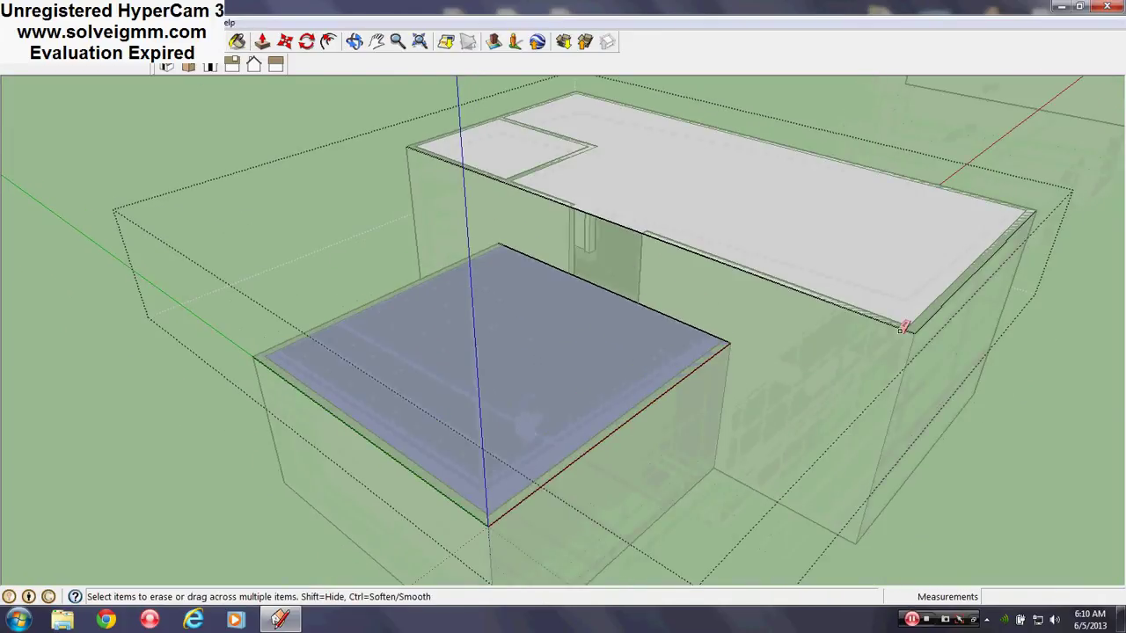
middle_click_drag(902, 329, 694, 395, "shift")
scroll(697, 387, "up", 3)
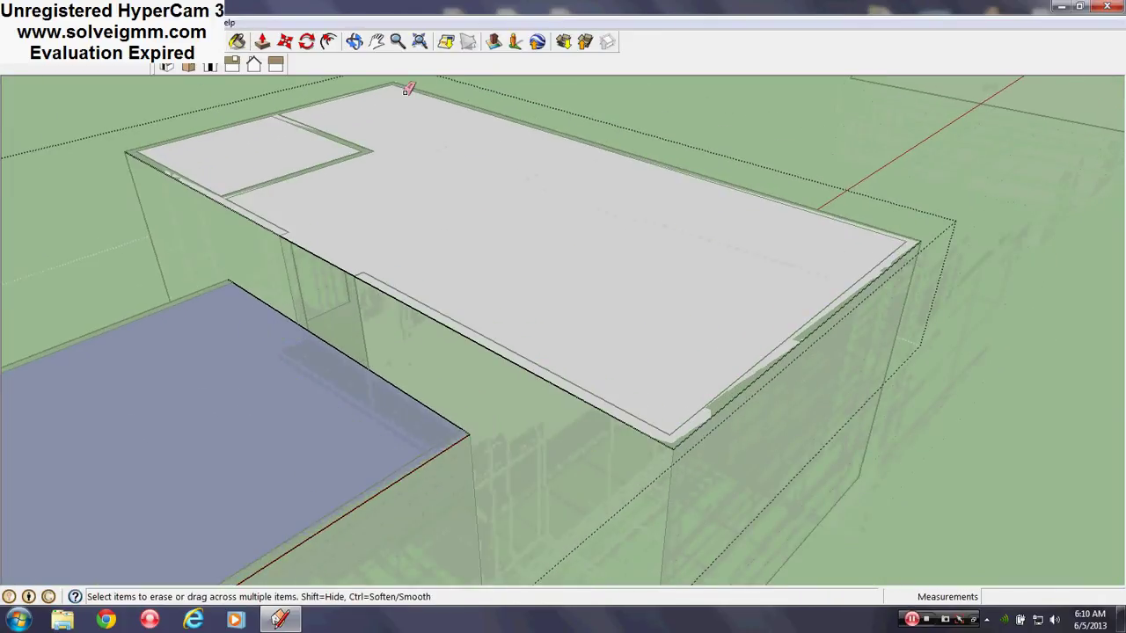
middle_click_drag(455, 177, 697, 141)
scroll(422, 385, "up", 2)
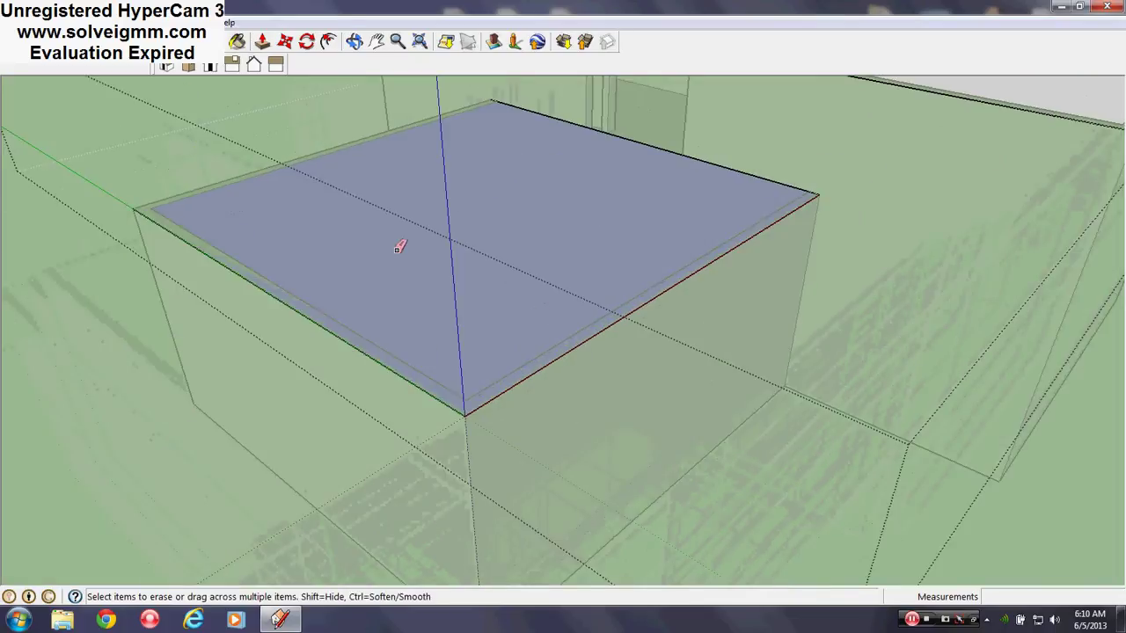
key("l")
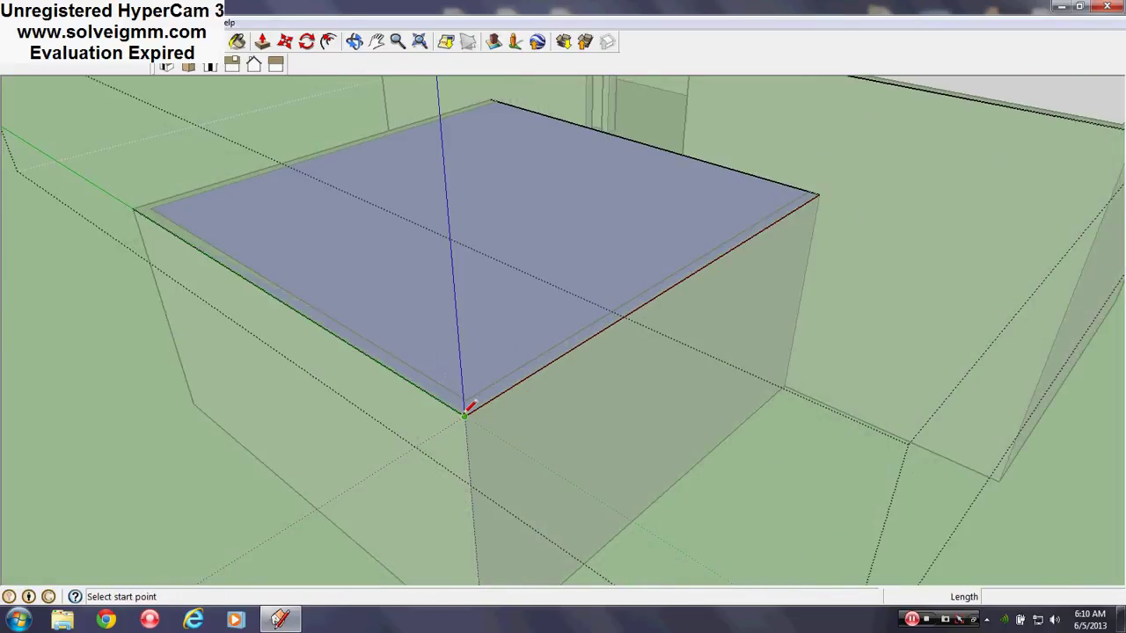
left_click(464, 411)
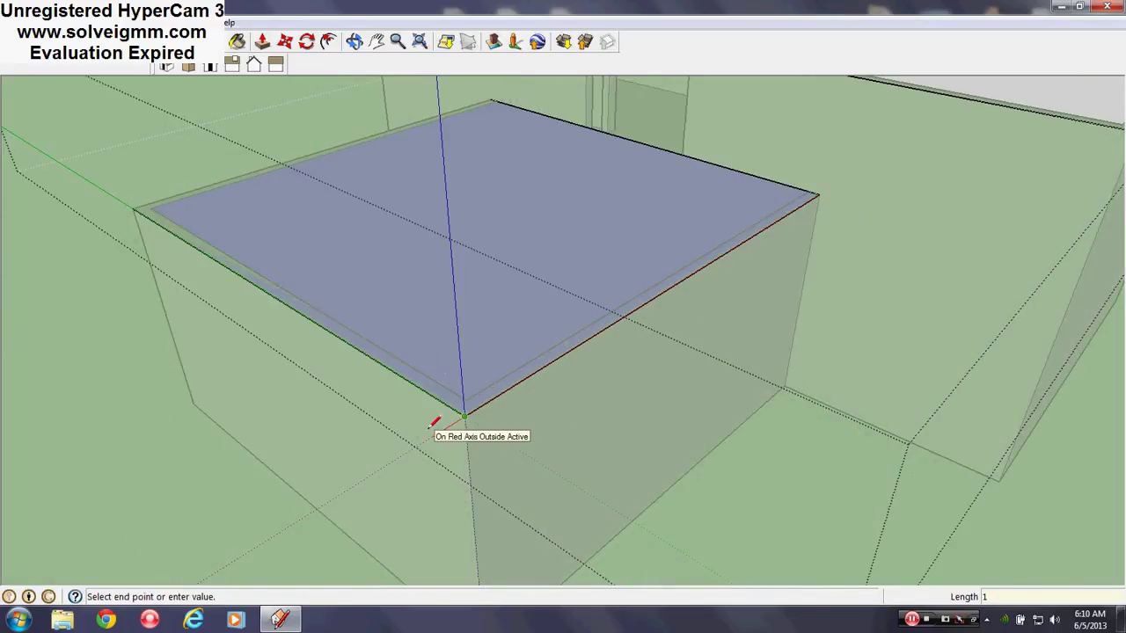
left_click(431, 426)
middle_click_drag(429, 428, 572, 460)
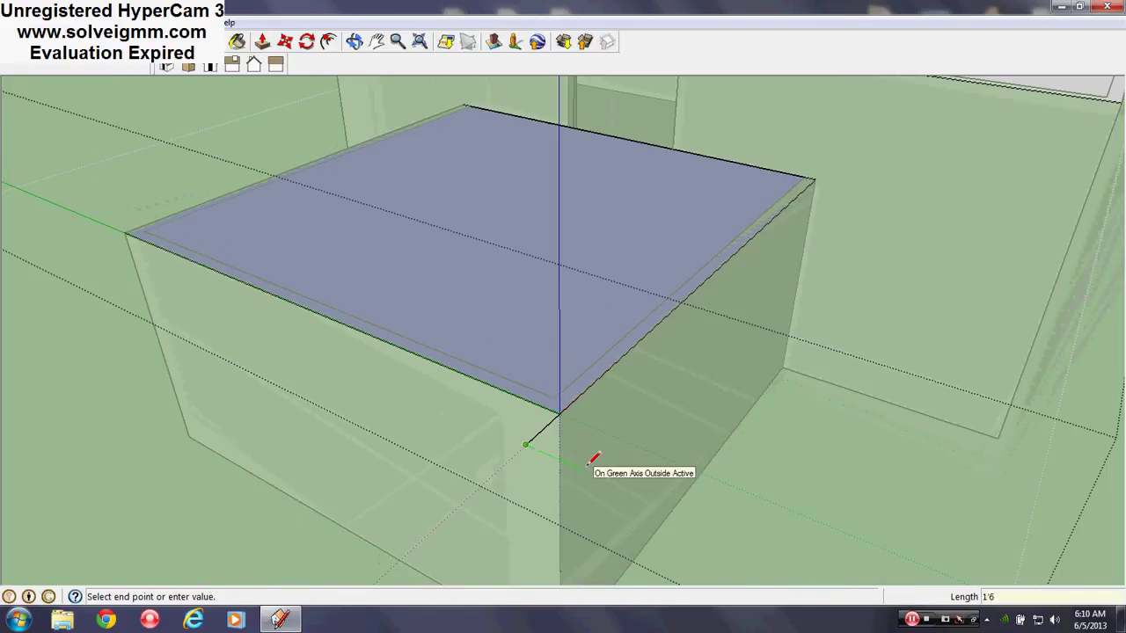
left_click(575, 466)
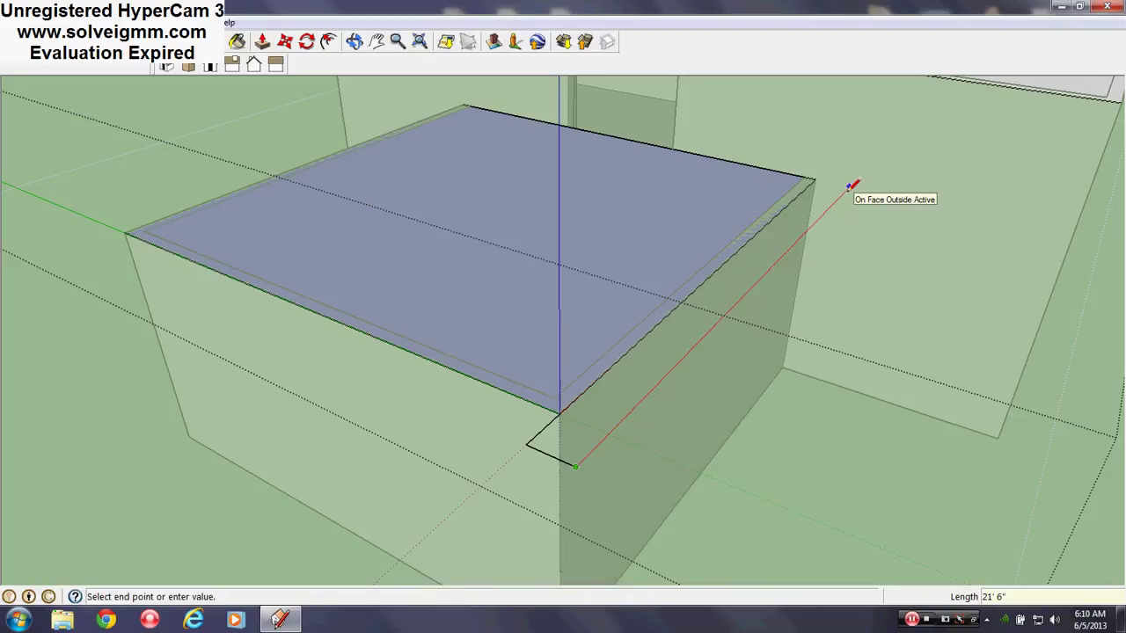
left_click(849, 187)
left_click(815, 178)
Copy the side overhang strip across to beyond the lower roof's opposite side and flip the copy along the green direction.
right_click(790, 218)
left_click(756, 206)
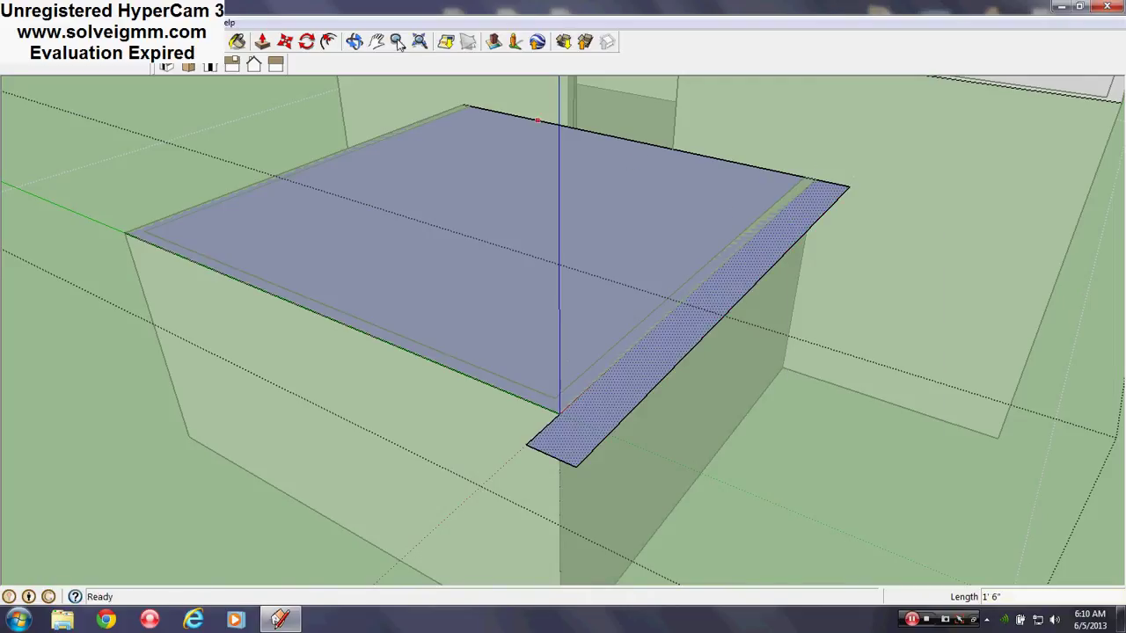
left_click(285, 42)
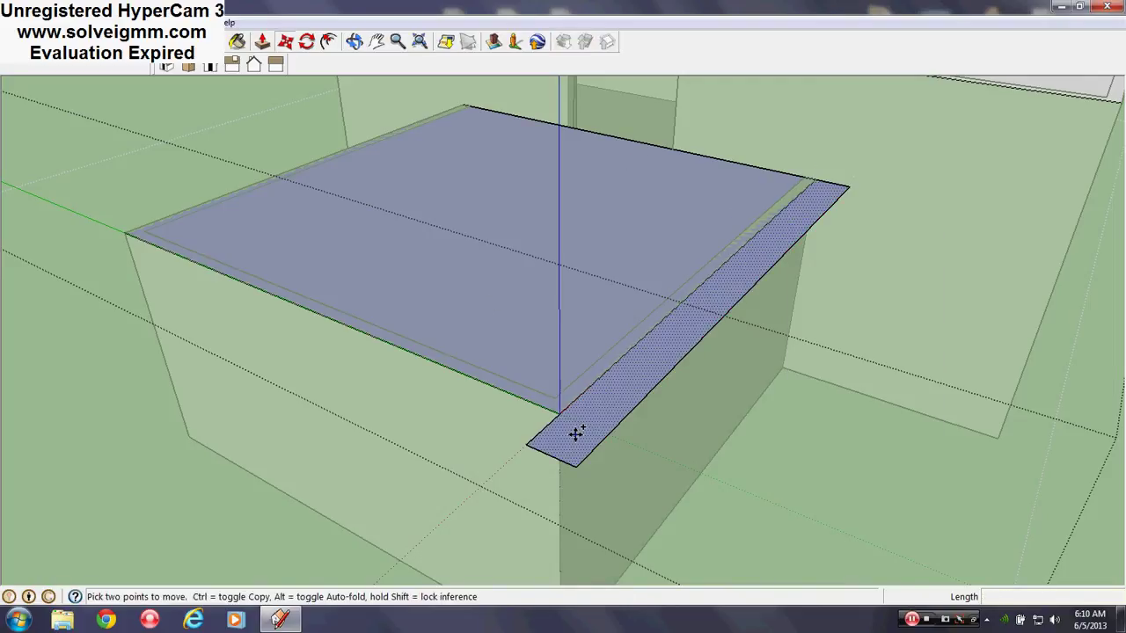
left_click(575, 434)
middle_click_drag(344, 326, 532, 417, "shift")
left_click(219, 285)
right_click(220, 288)
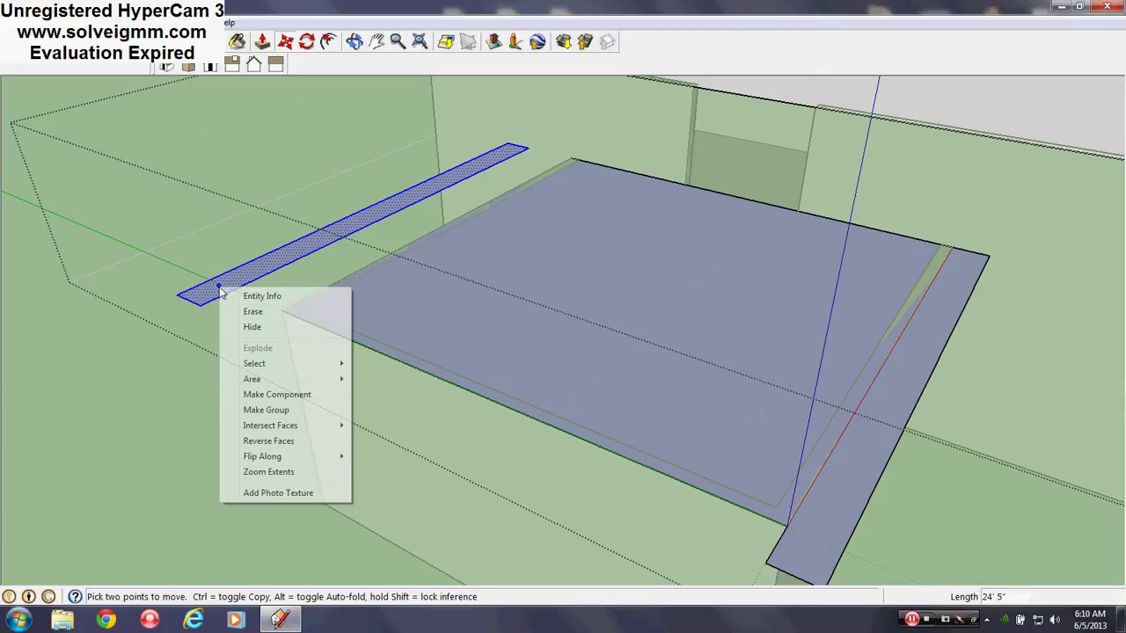
mouse_move(296, 458)
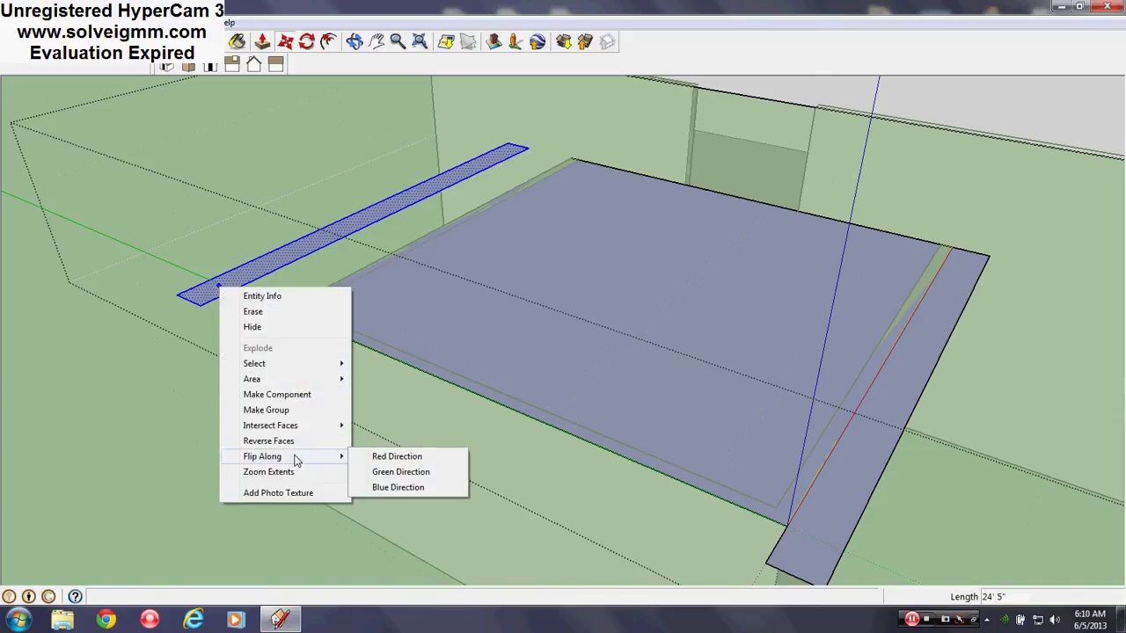
left_click(401, 472)
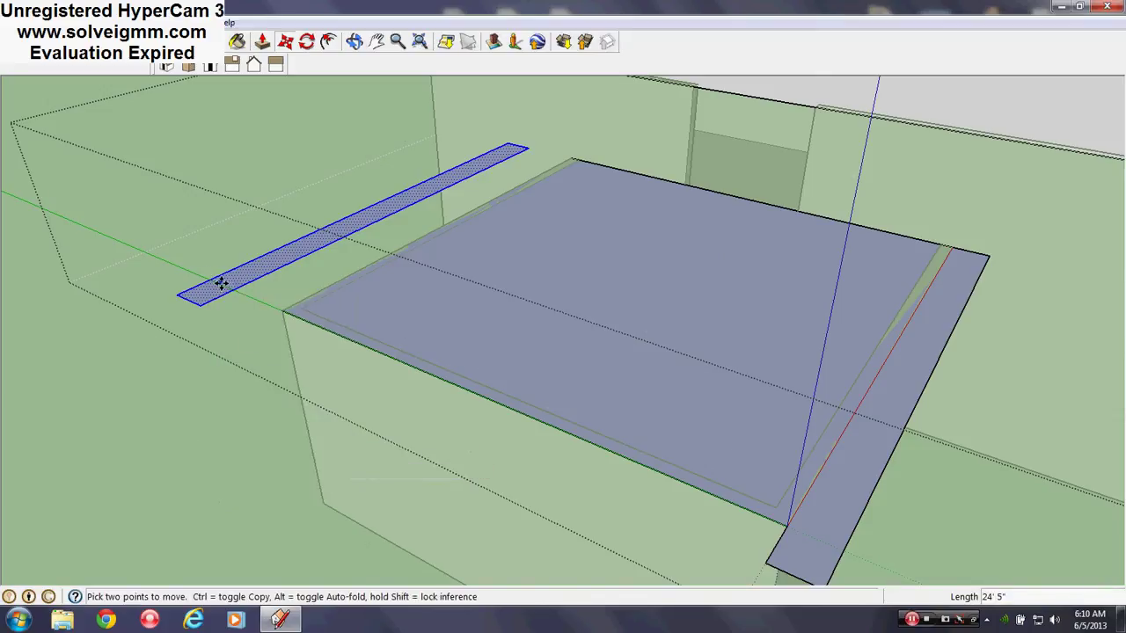
Move the copied strip by its inner back corner onto the back corner of the lower roof, flush with its edge.
left_click(205, 307)
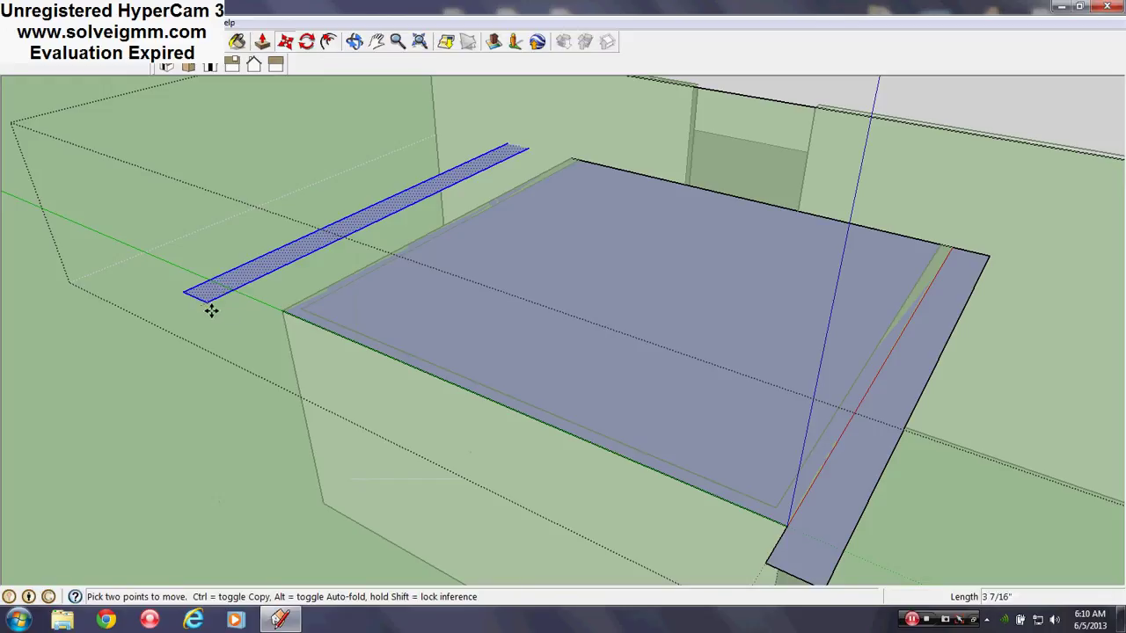
key("Escape")
left_click(525, 152)
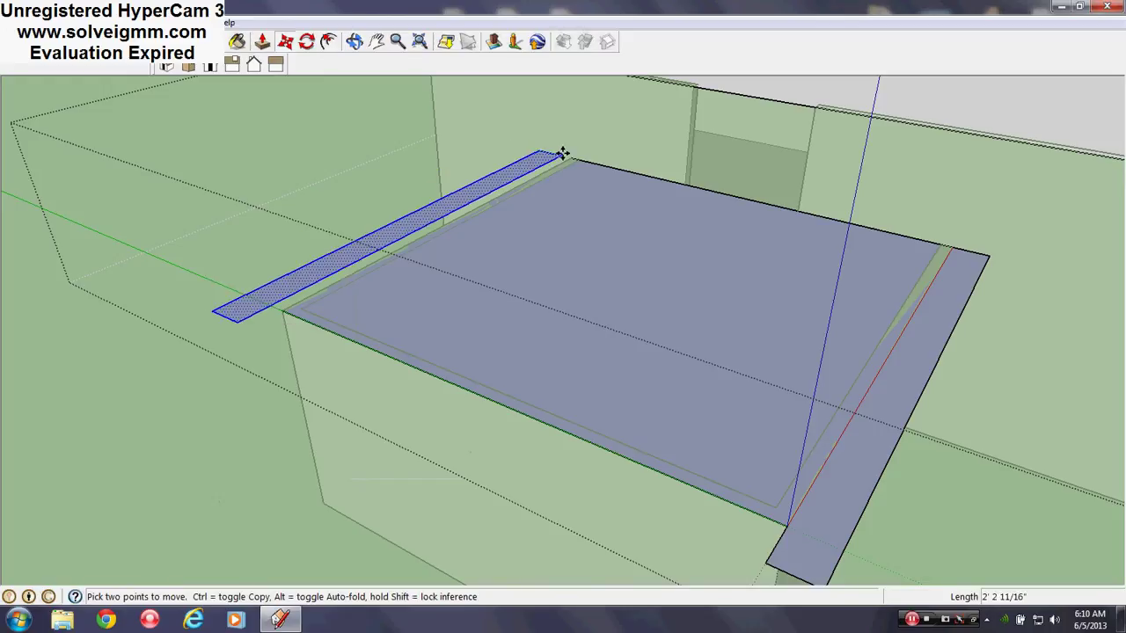
left_click(568, 156)
Draw a 6" vertical line at the first strip's outer front corner and a 21' 6" by 6" fascia rectangle along its outer edge.
middle_click_drag(568, 156, 481, 243)
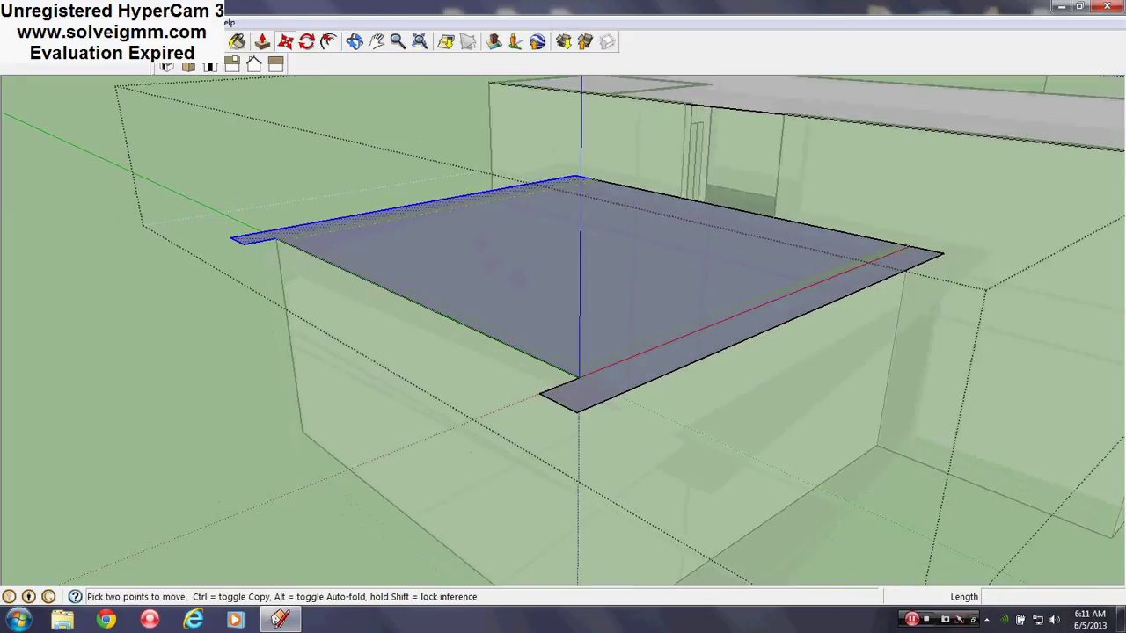
left_click(75, 42)
left_click(579, 409)
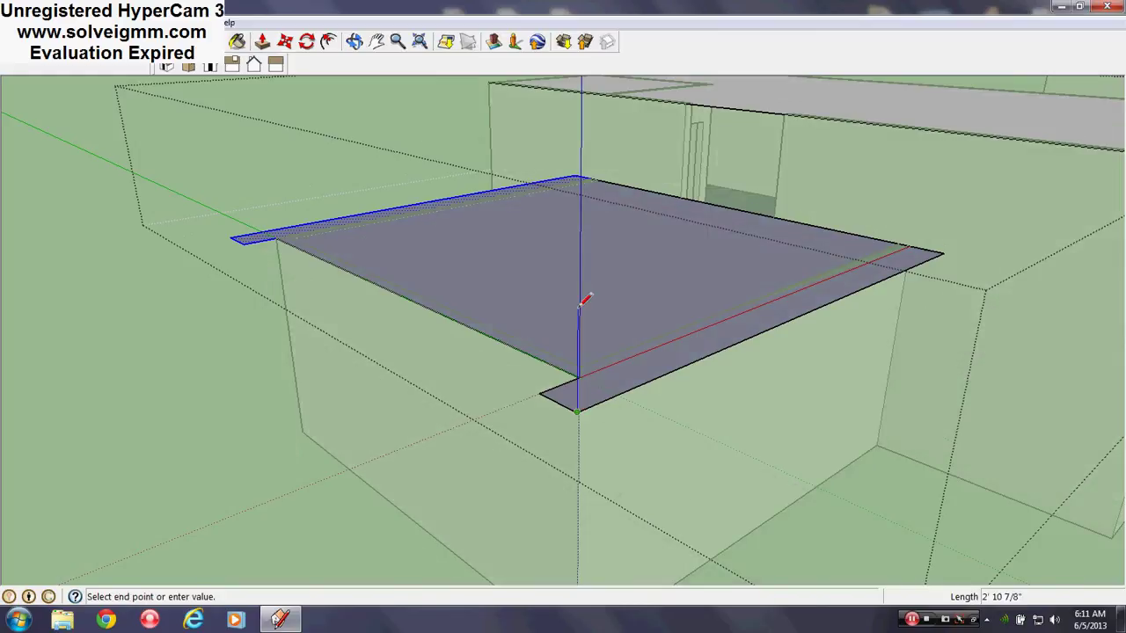
middle_click_drag(584, 298, 677, 314)
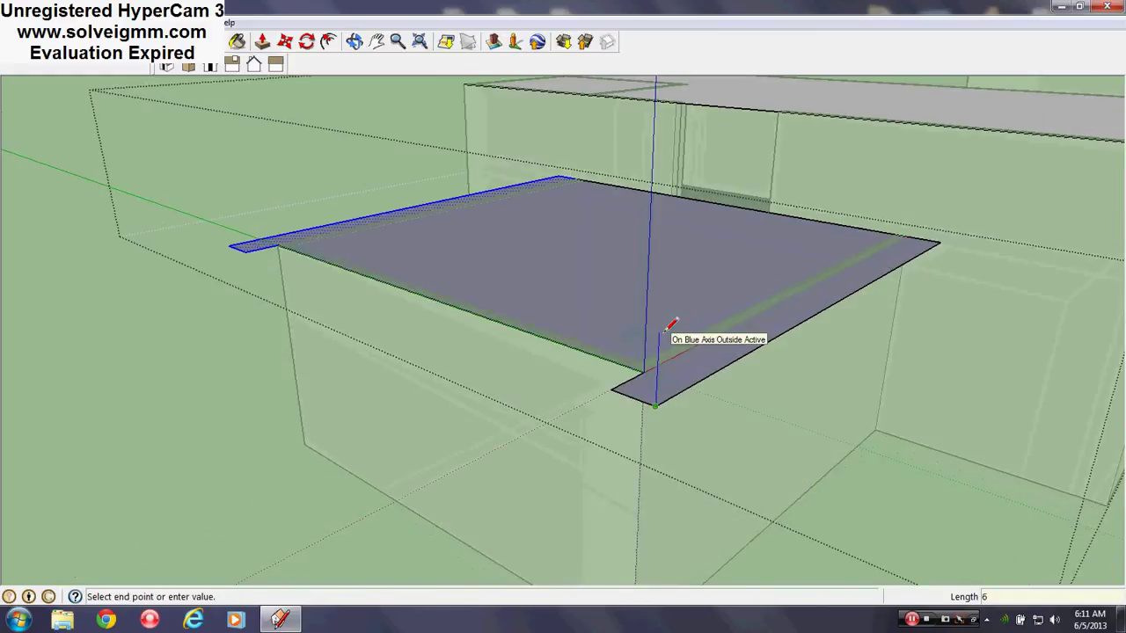
key("r")
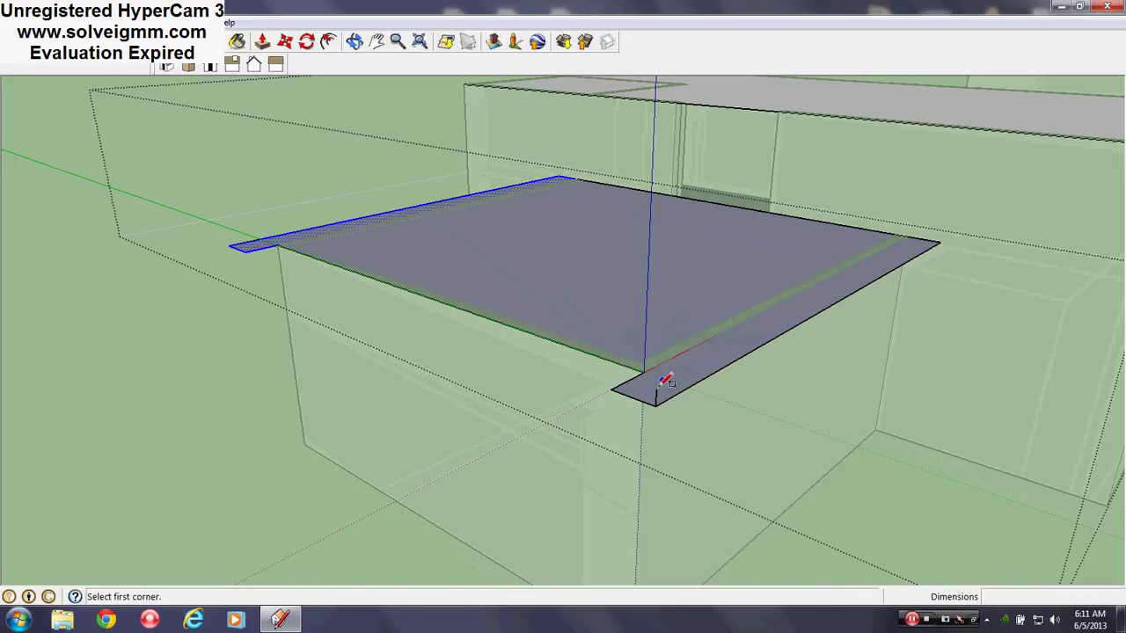
left_click(658, 387)
left_click(942, 237)
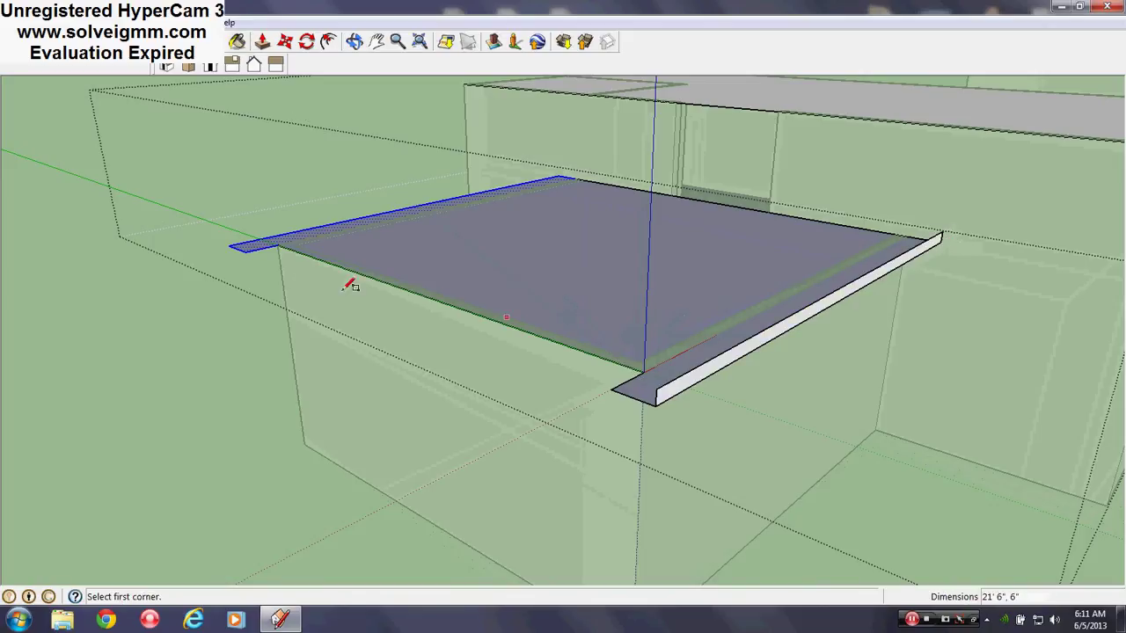
Copy the fascia face from its lower front corner to the outer front corner of the opposite overhang strip.
right_click(668, 392)
left_click(283, 40)
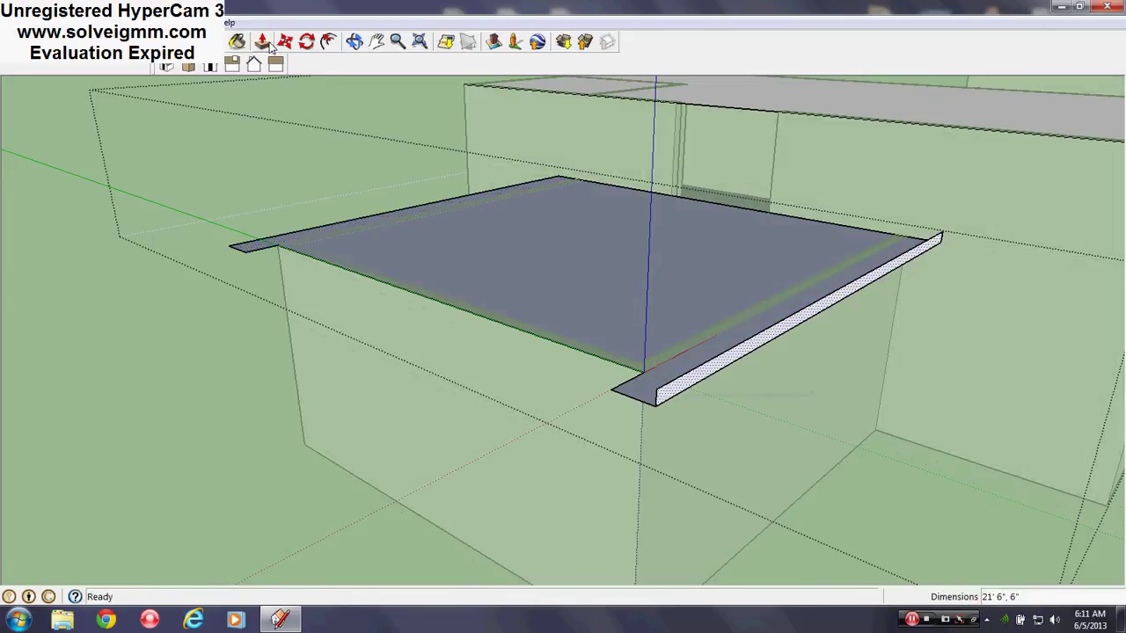
left_click(286, 44)
key("ctrl")
left_click(658, 404)
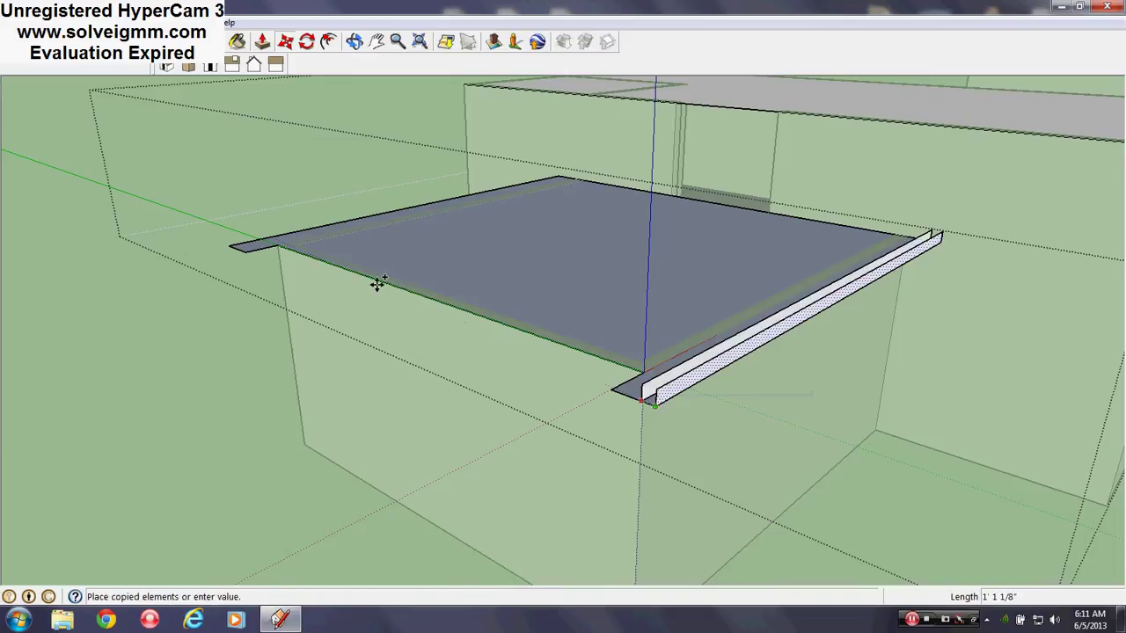
left_click(231, 245)
Draw a 20' line between the side strips' inner front corners and erase the short dividing edges to merge the front overhang.
middle_click_drag(232, 245, 434, 290)
scroll(433, 291, "down", 1)
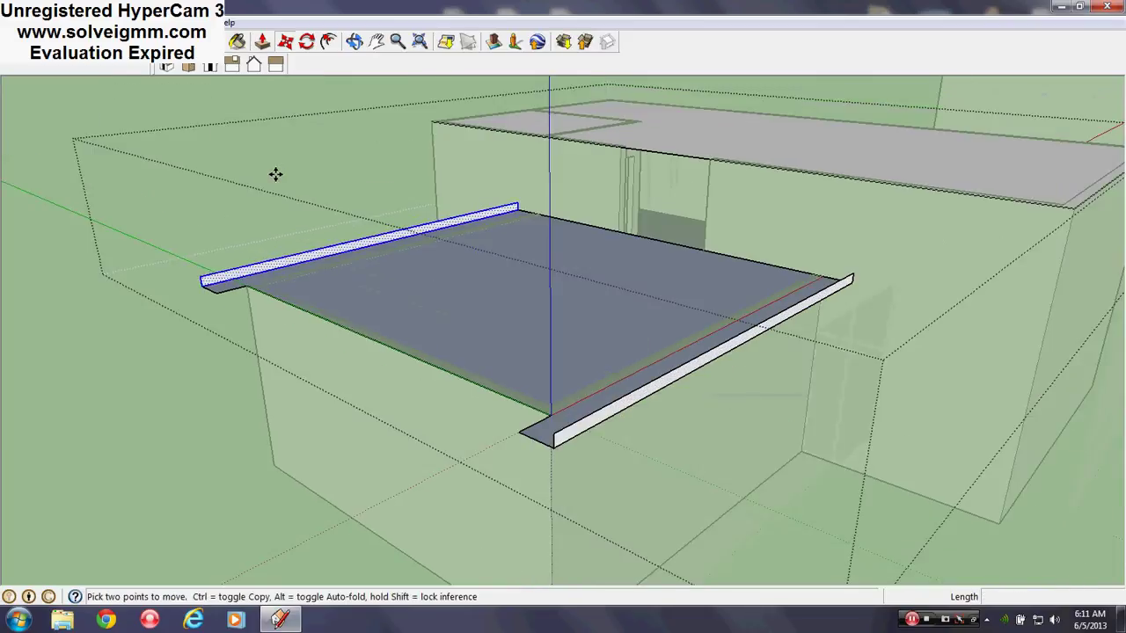
right_click(276, 176)
left_click(369, 285)
key("l")
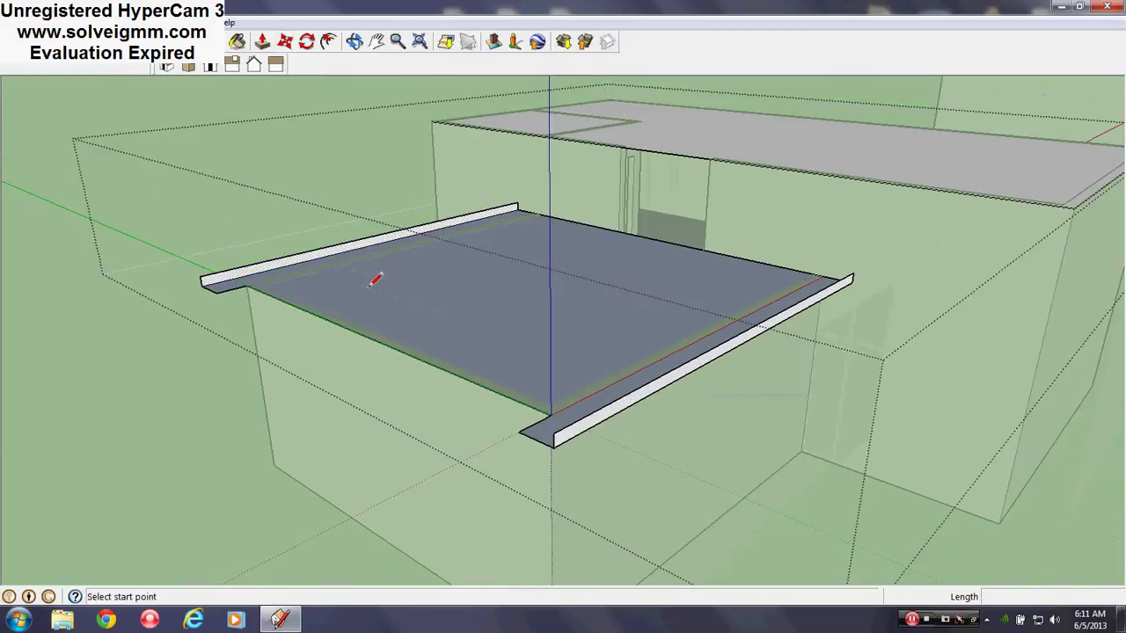
scroll(517, 389, "down", 1)
middle_click_drag(517, 388, 574, 410)
scroll(587, 417, "up", 1)
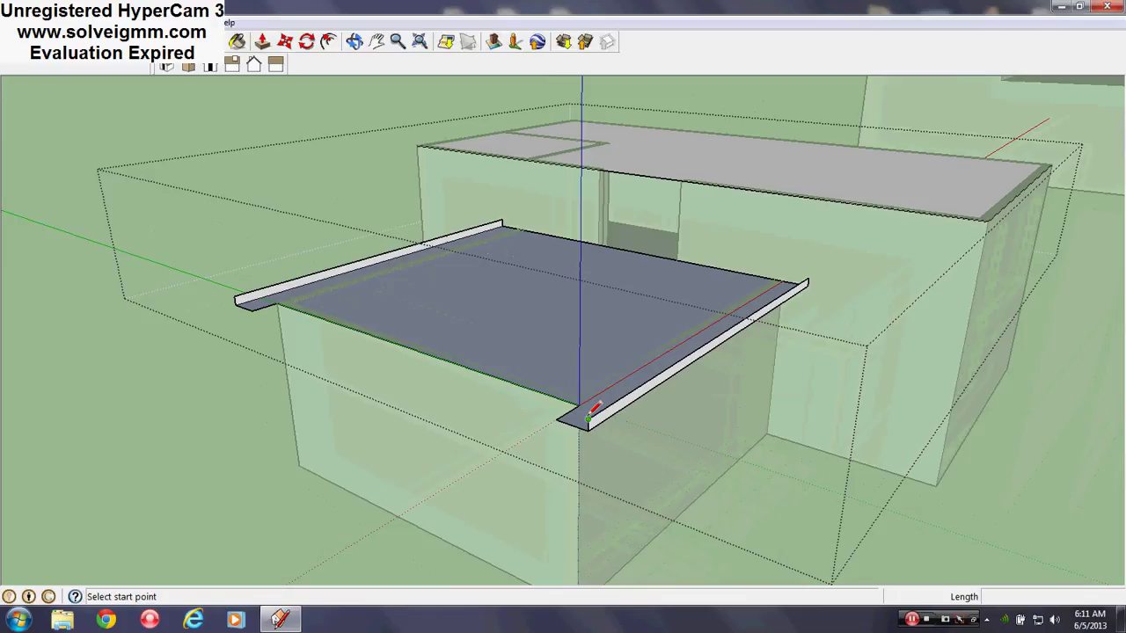
left_click(568, 408)
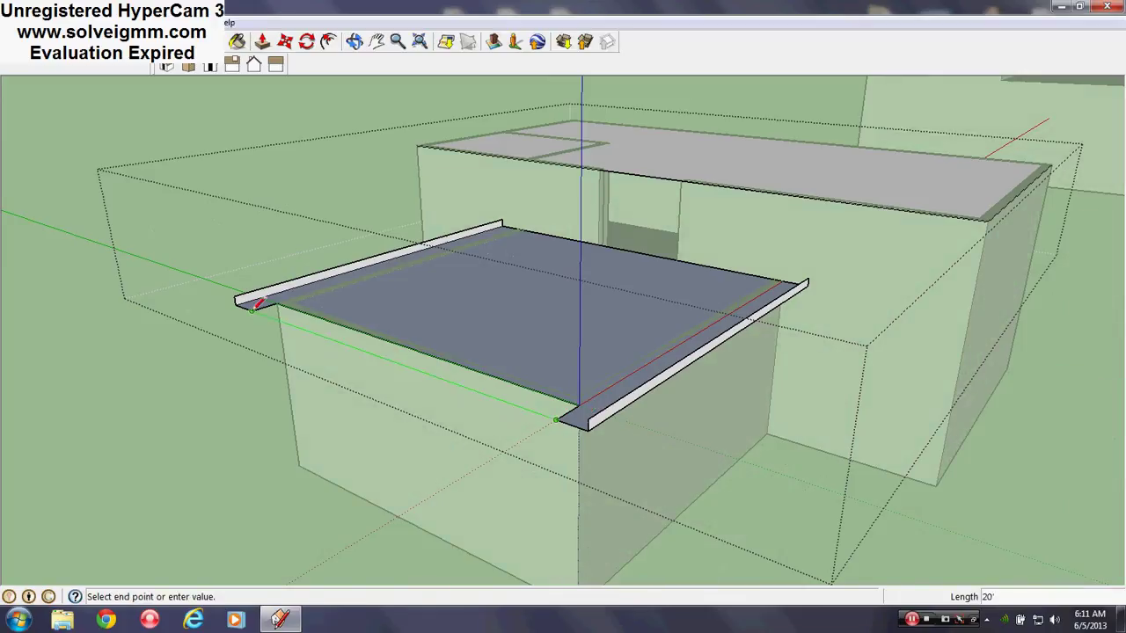
left_click(264, 305)
right_click(269, 309)
left_click(303, 335)
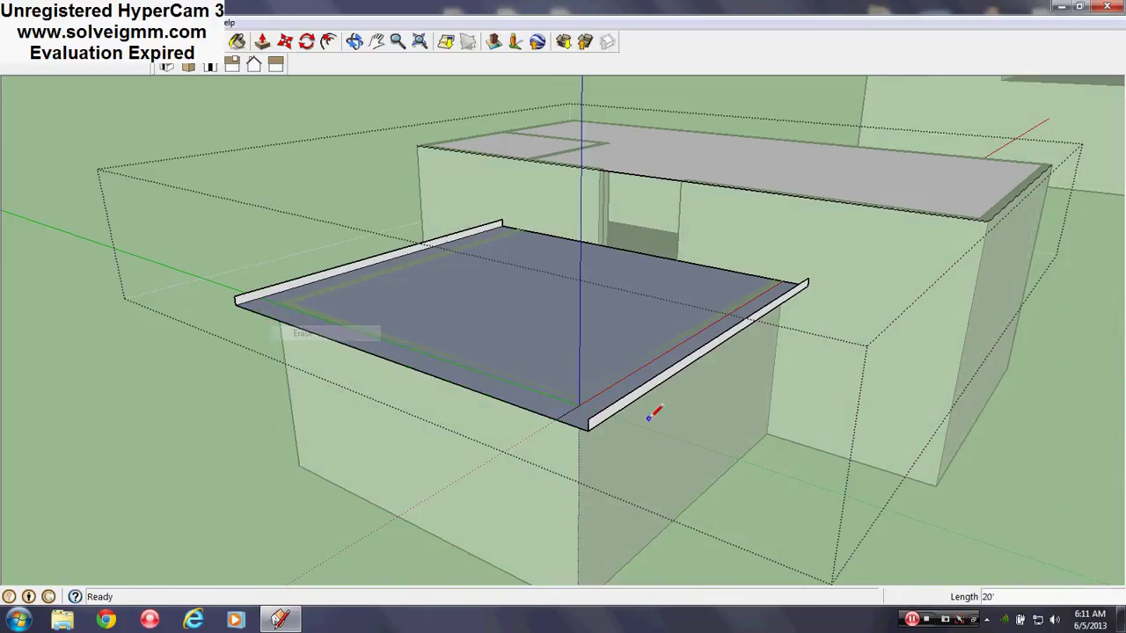
right_click(568, 413)
left_click(598, 441)
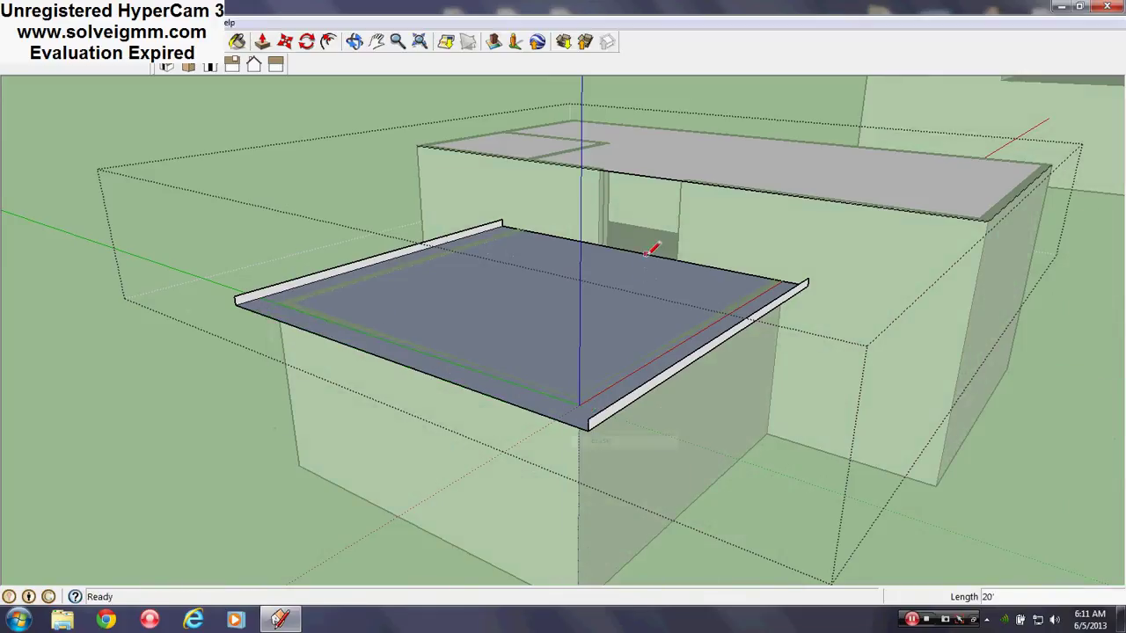
Erase the lower roof's back edge to remove its centre face and draw a 23' line across the front to form the fascia.
right_click(658, 262)
left_click(679, 280)
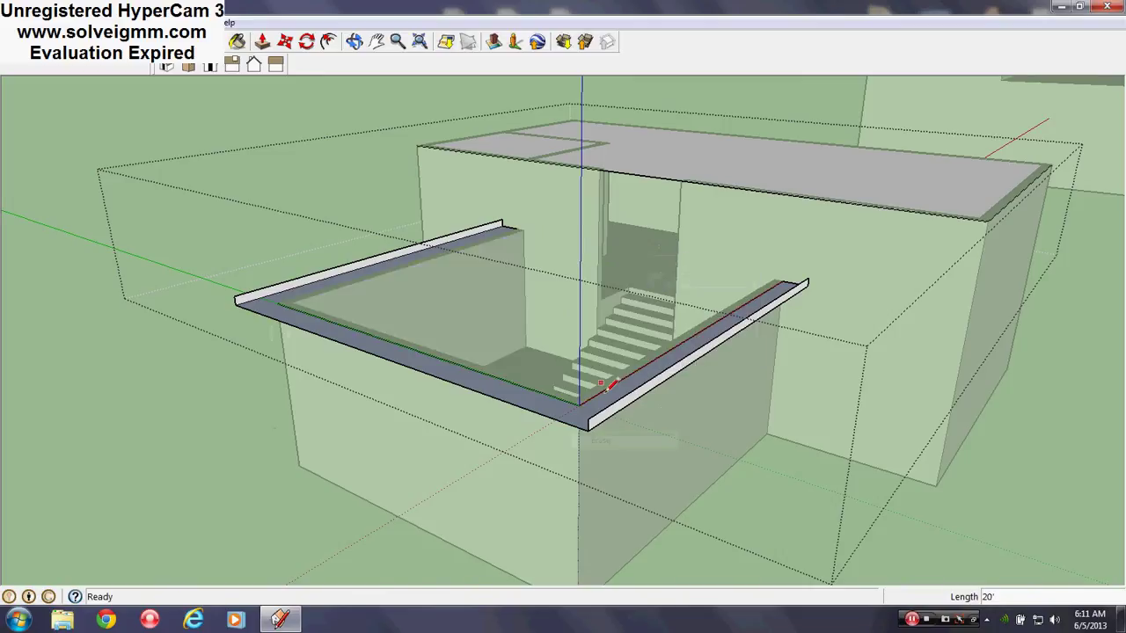
left_click(587, 428)
left_click(239, 291)
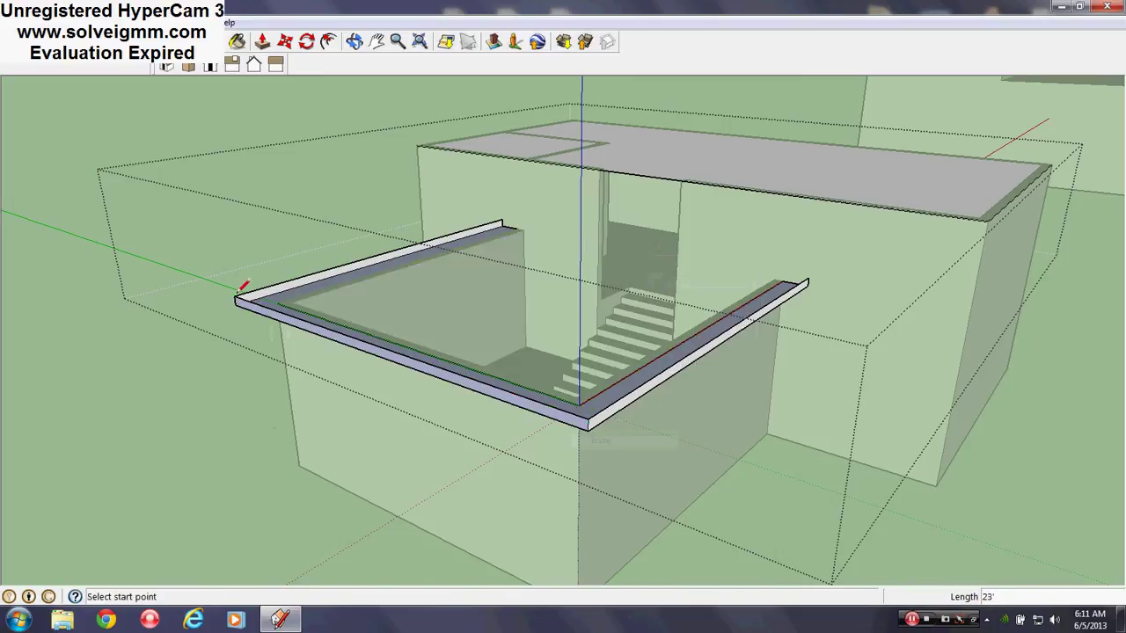
Draw a 9' vertical line up from the fascia's front top corner and a 12' line from its top along the green axis.
left_click(591, 409)
middle_click_drag(591, 410, 587, 376)
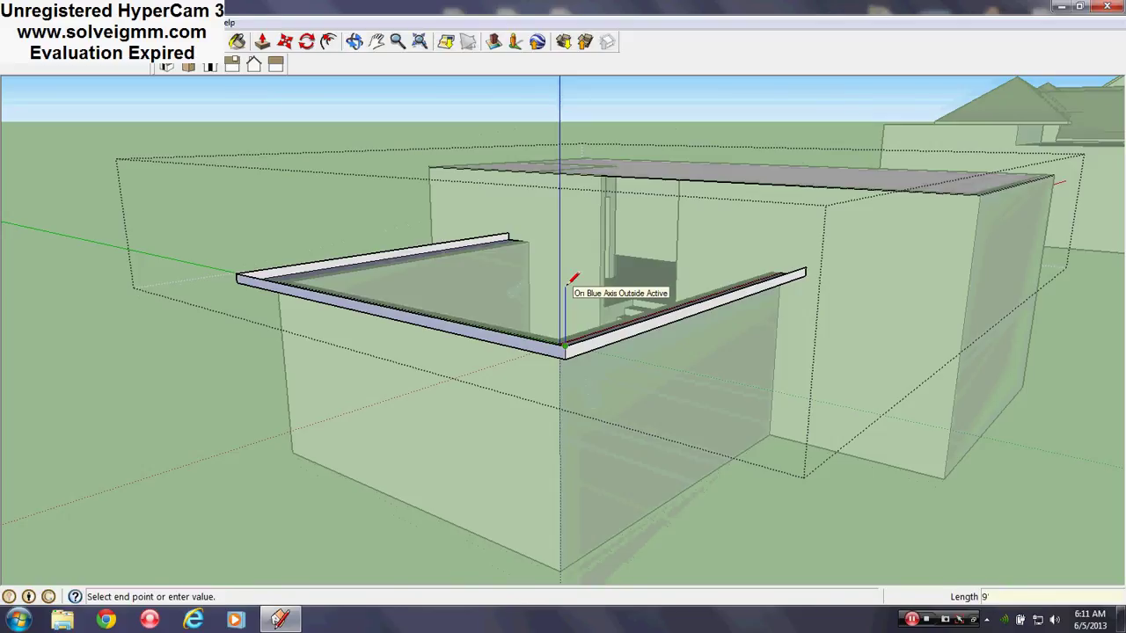
key("Return")
mouse_move(568, 359)
middle_mouse_down()
mouse_move(611, 402)
mouse_move(571, 414)
middle_mouse_up()
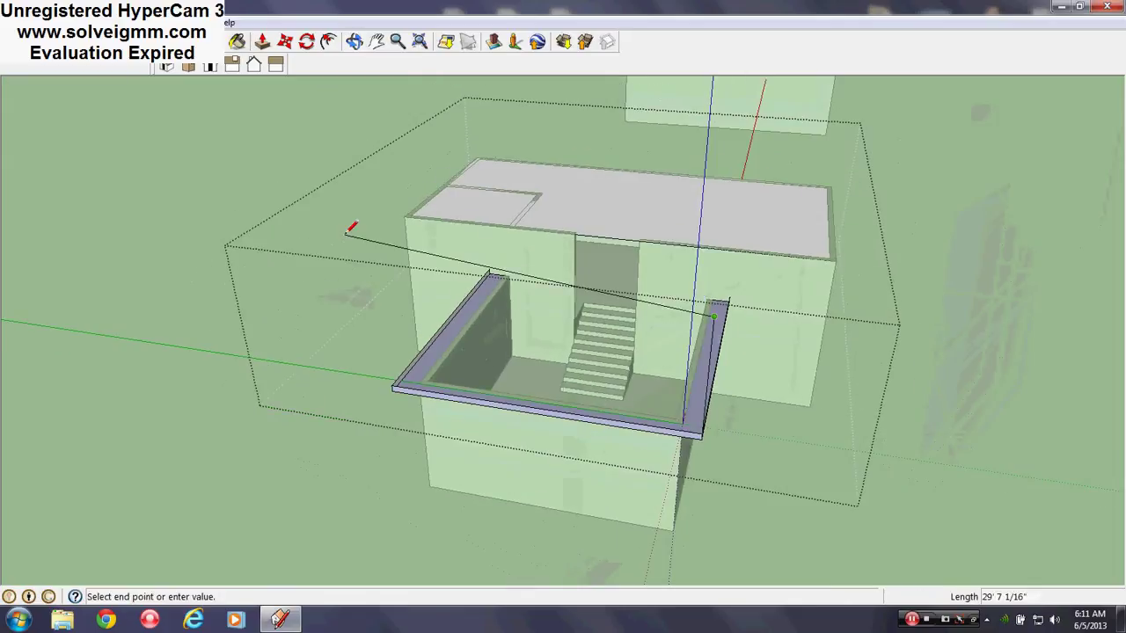
type("12")
key("Return")
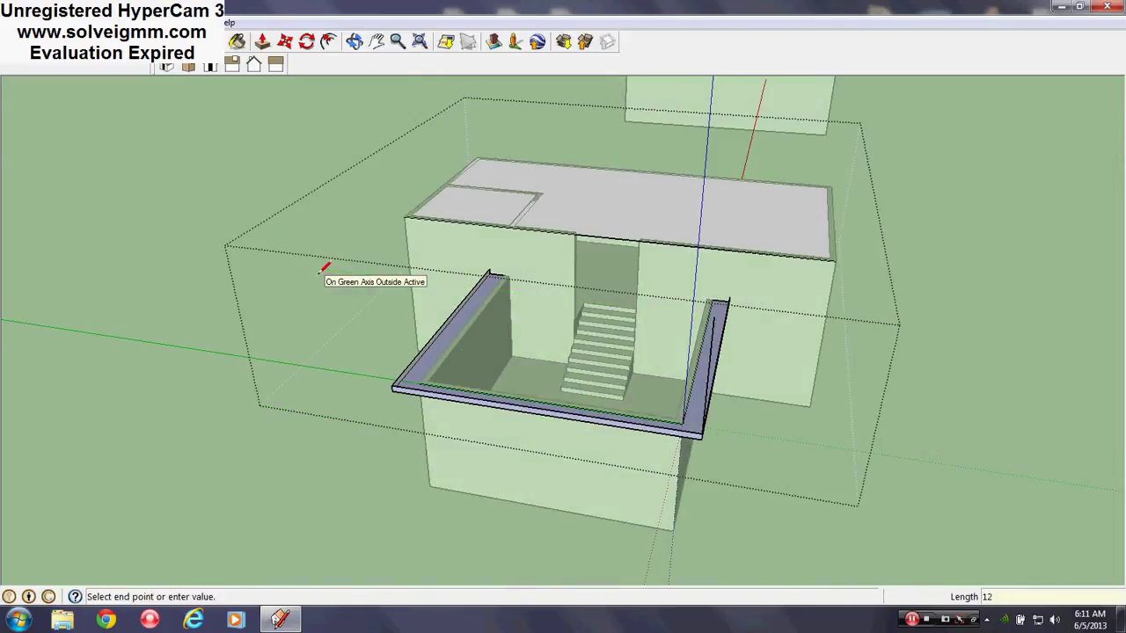
key("Escape")
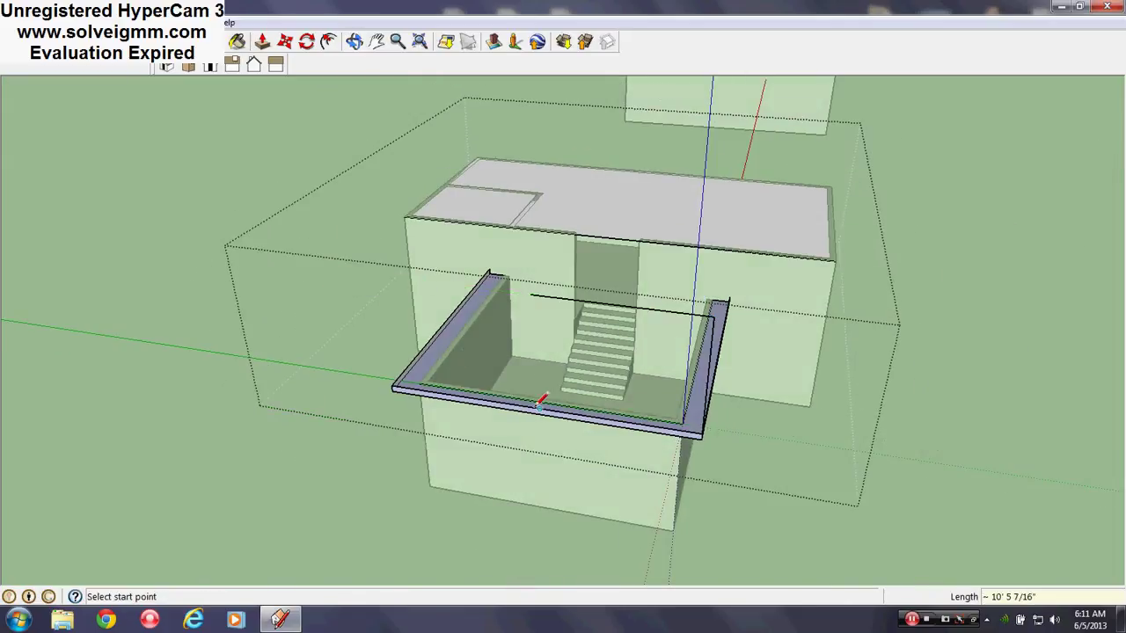
Draw the gable: a slope line down to the fascia corner, a vertical from the front edge's midpoint, and a slope to the opposite corner.
left_click(530, 294)
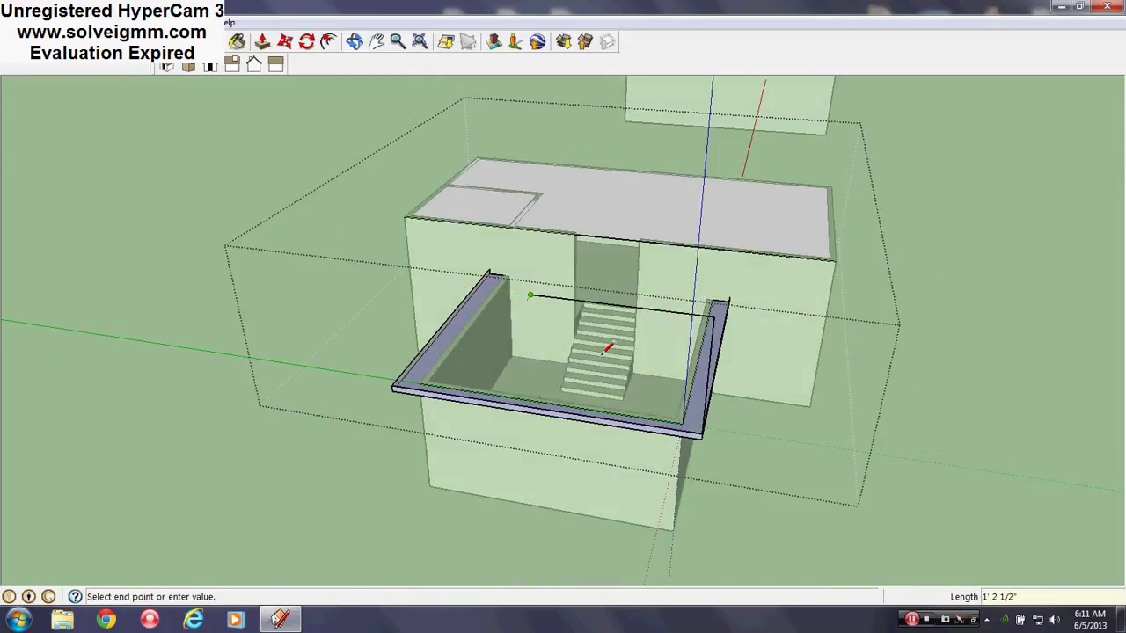
left_click(704, 430)
left_click(540, 406)
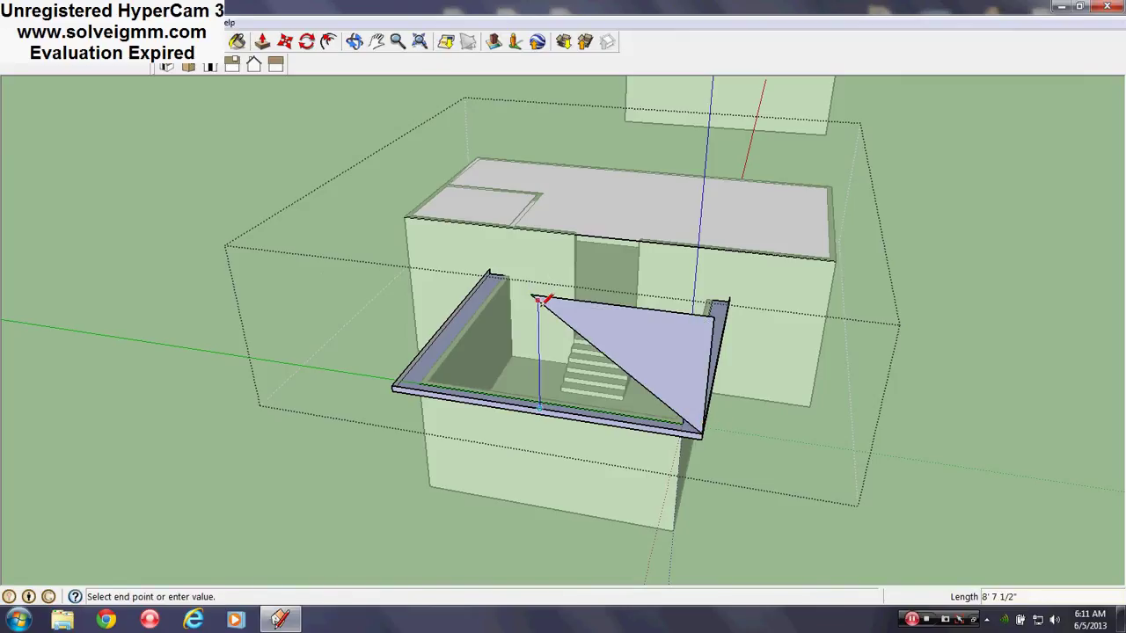
left_click(538, 299)
left_click(537, 299)
left_click(393, 387)
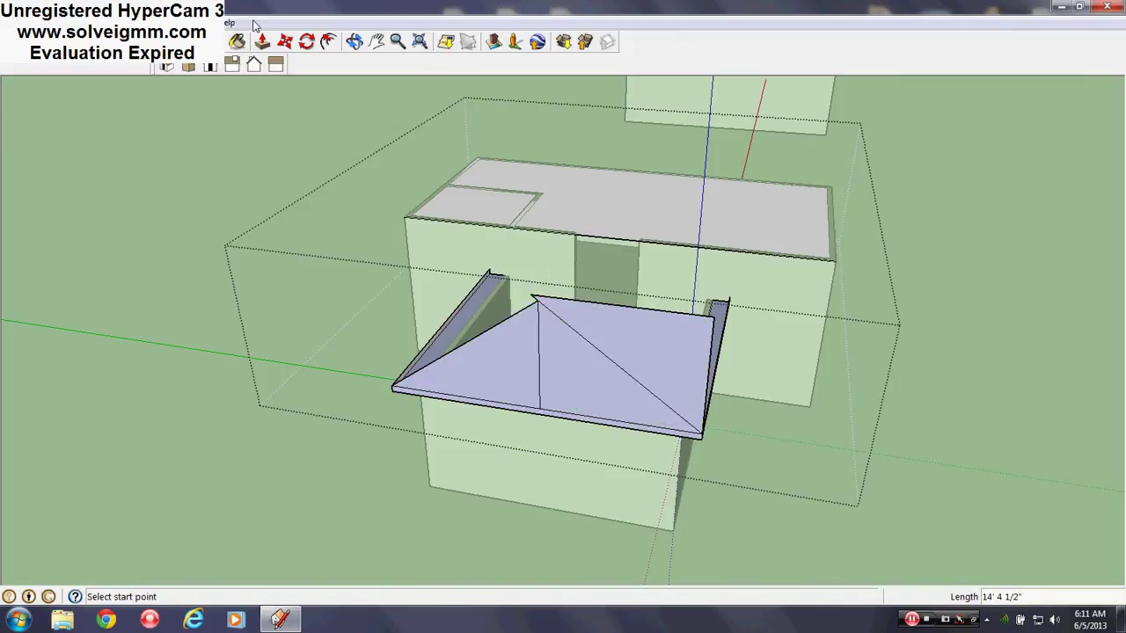
Erase the construction lines, the gable's centre line and the edge between the gable and the front fascia.
key("e")
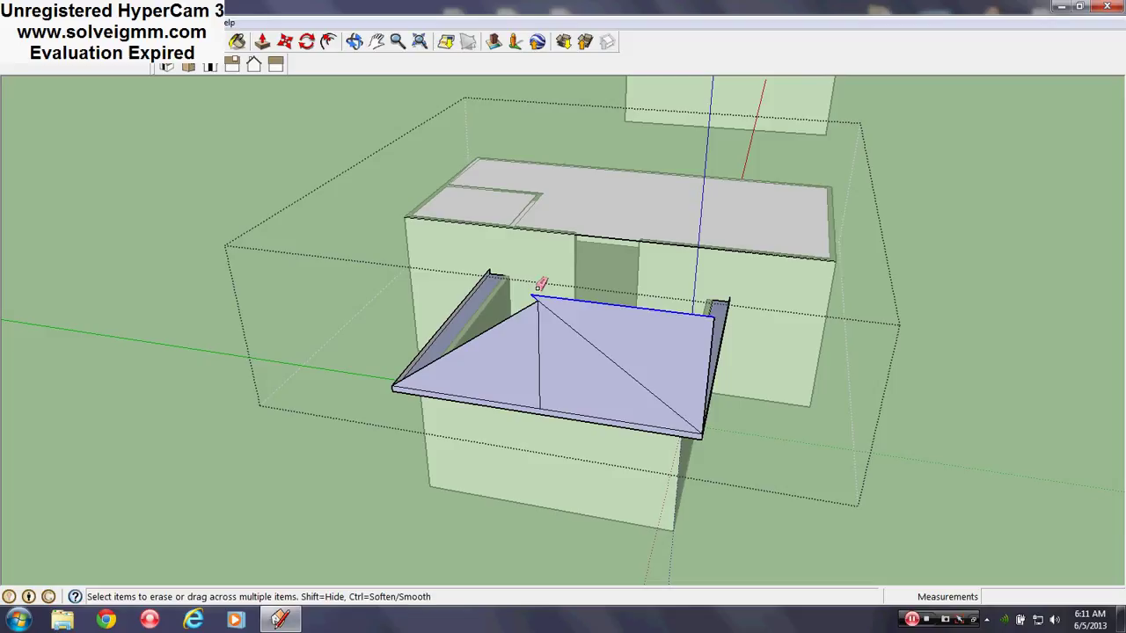
left_click(539, 290)
mouse_move(538, 321)
middle_mouse_down()
mouse_move(510, 369)
mouse_move(467, 375)
mouse_move(611, 308)
middle_mouse_up()
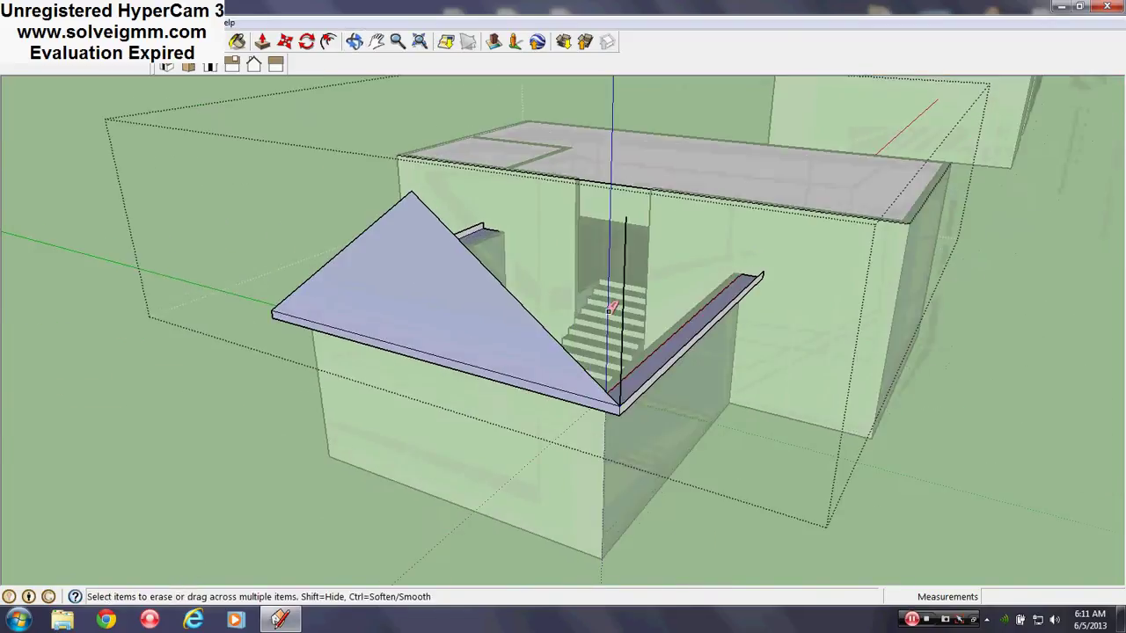
left_click(626, 252)
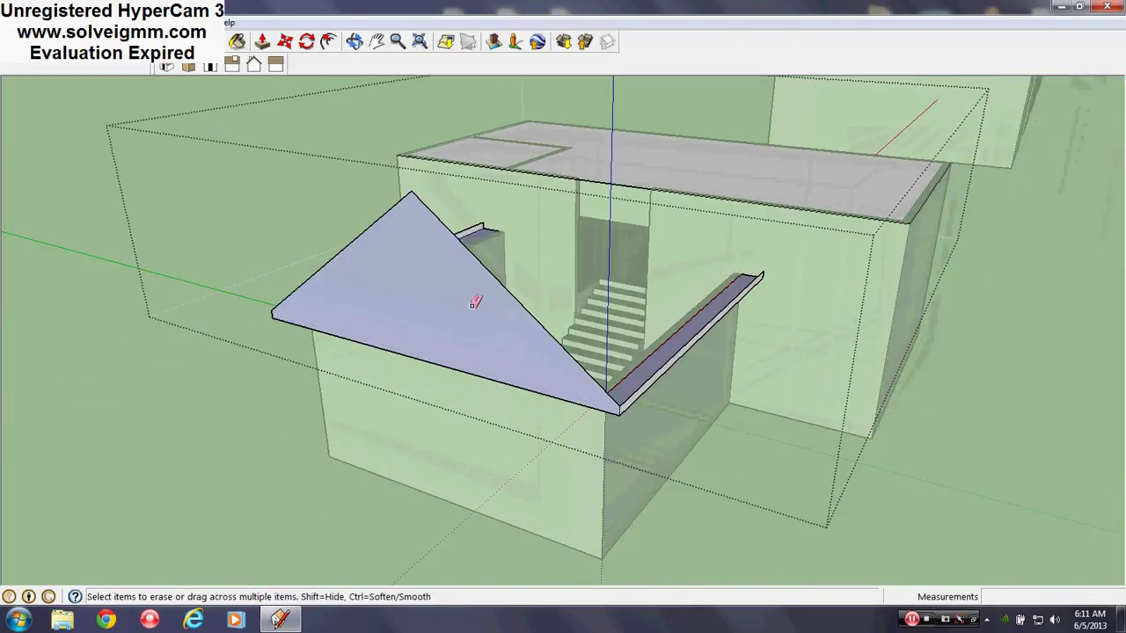
Draw a roof-slope rectangle about 13' 3" by 21' 6" from the side fascia's back top corner to near the gable's peak.
mouse_move(472, 299)
middle_mouse_down()
mouse_move(521, 396)
mouse_move(513, 366)
middle_mouse_up()
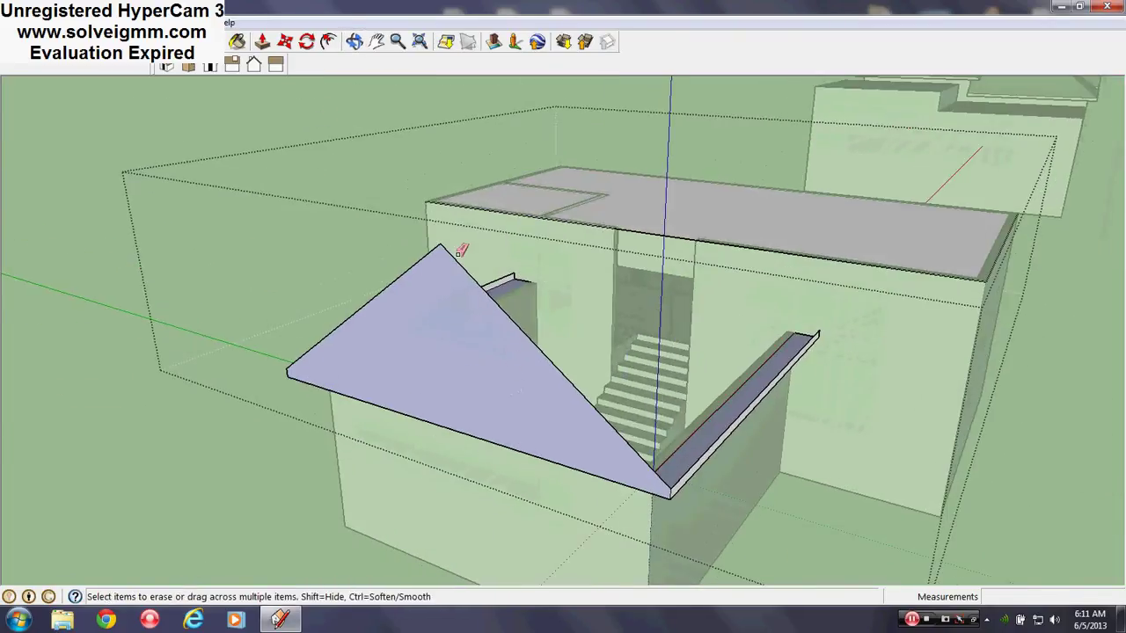
left_click(98, 41)
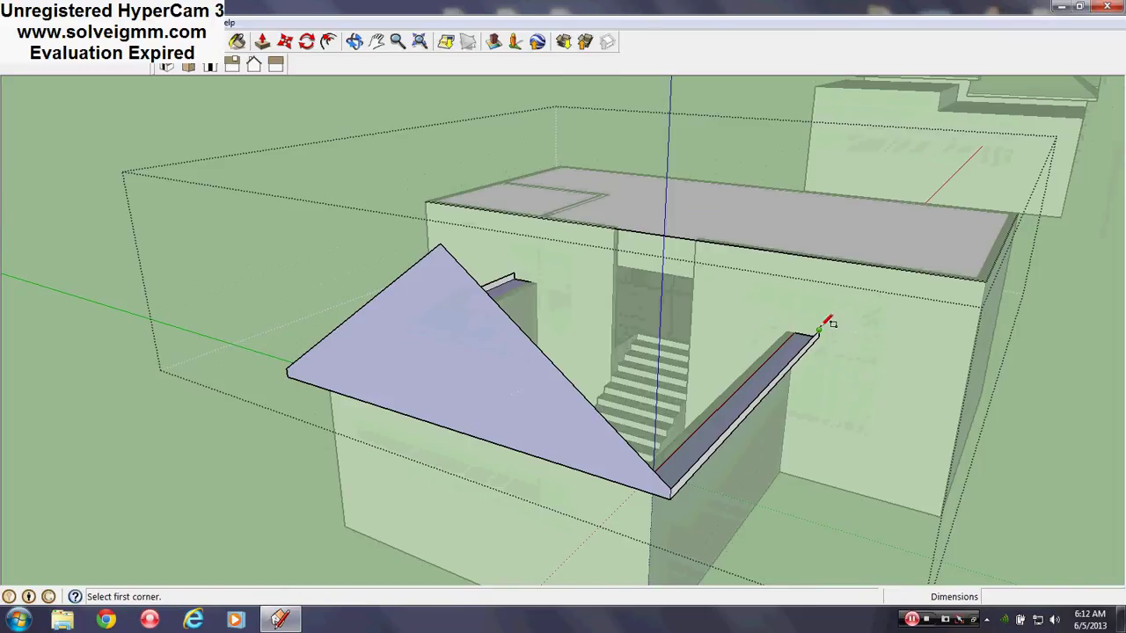
left_click(820, 330)
left_click(464, 257)
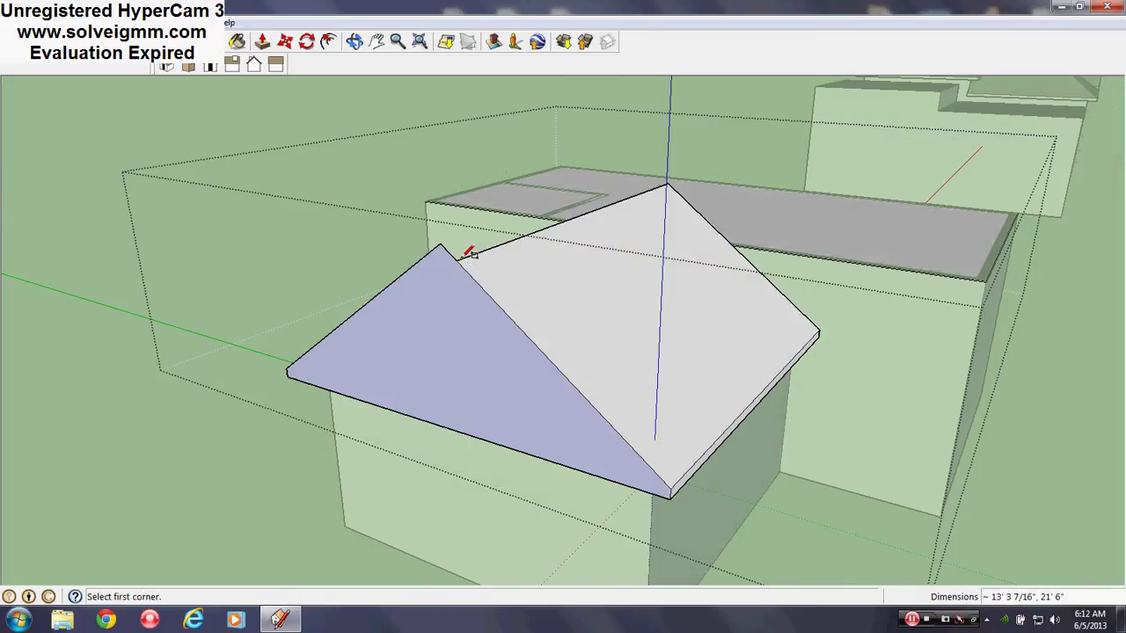
Close the second roof slope with rectangles from the ridge's back peak to the opposite side fascia, and erase the leftover edges.
left_click(671, 180)
middle_click_drag(668, 171, 615, 211)
left_click(644, 155)
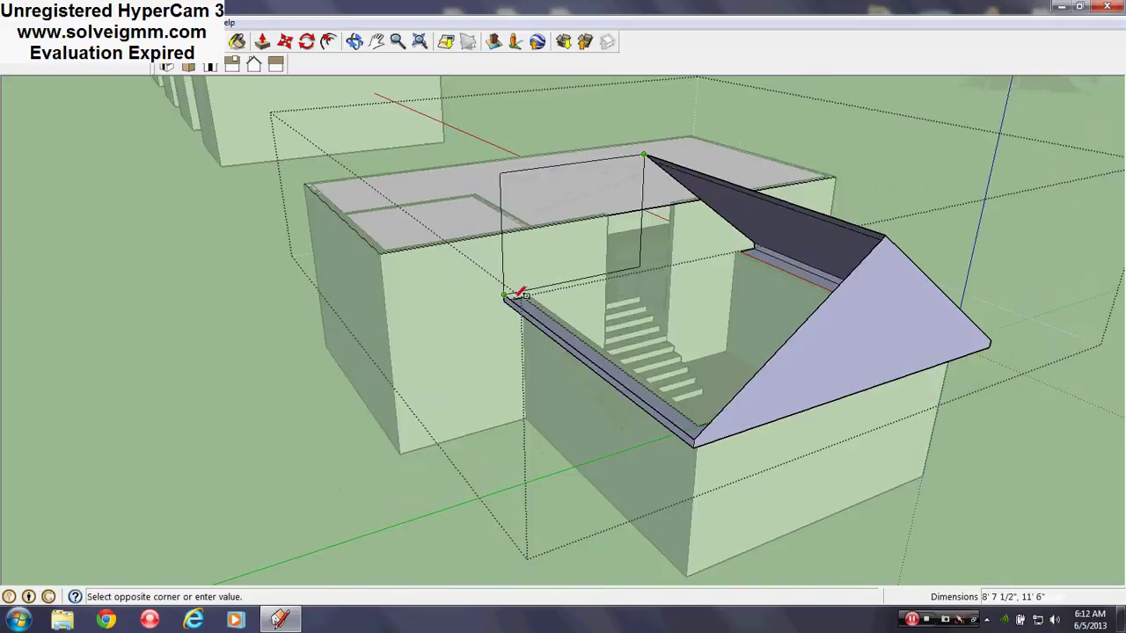
left_click(524, 299)
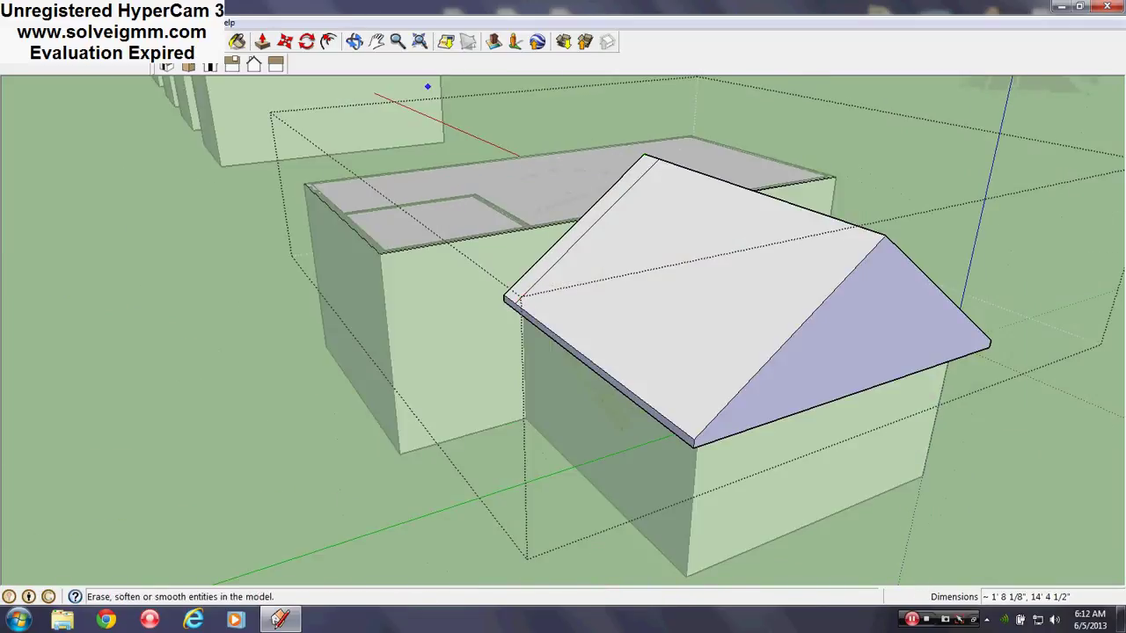
key("e")
mouse_move(585, 181)
middle_mouse_down()
mouse_move(372, 311)
mouse_move(578, 234)
middle_mouse_up()
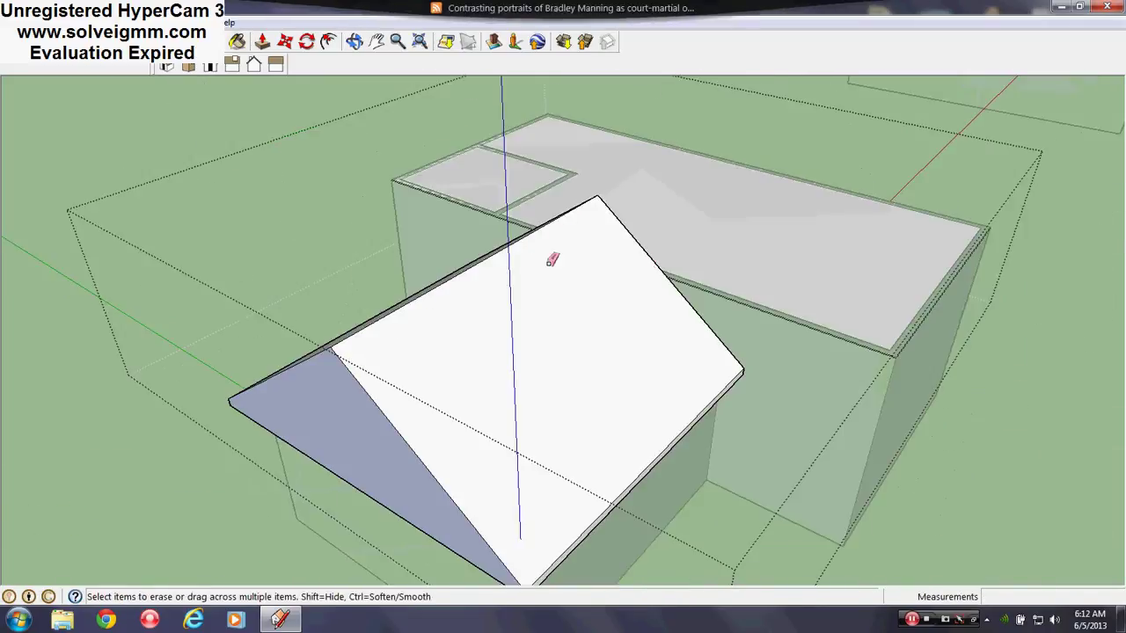
middle_click_drag(540, 314, 470, 309)
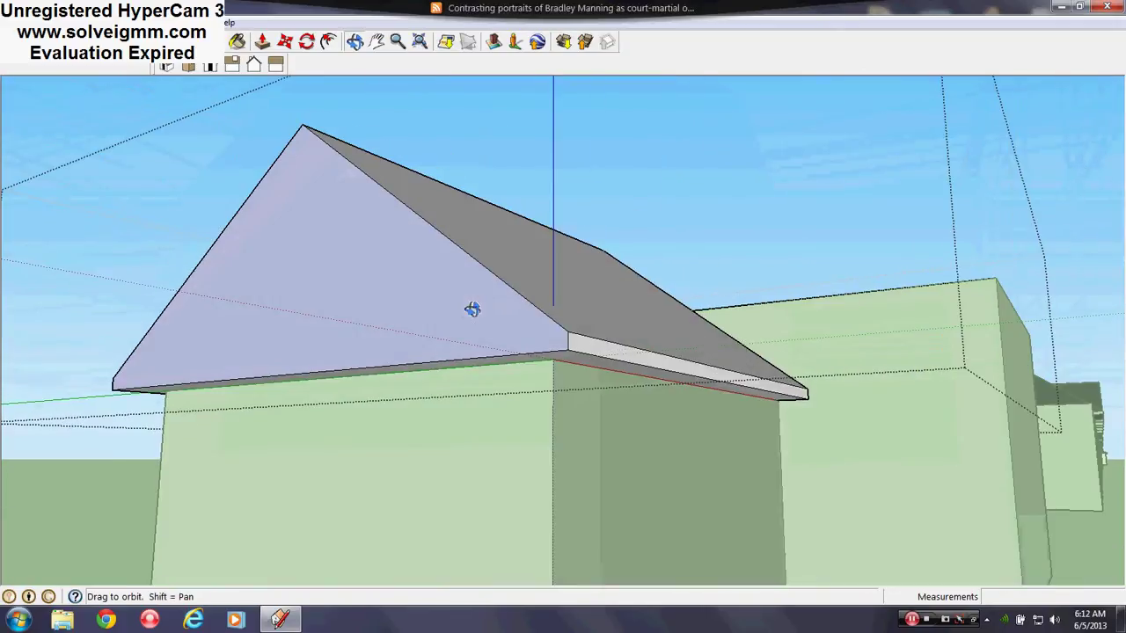
Offset the front gable face's outline inward by 6".
left_click(330, 43)
left_click(381, 260)
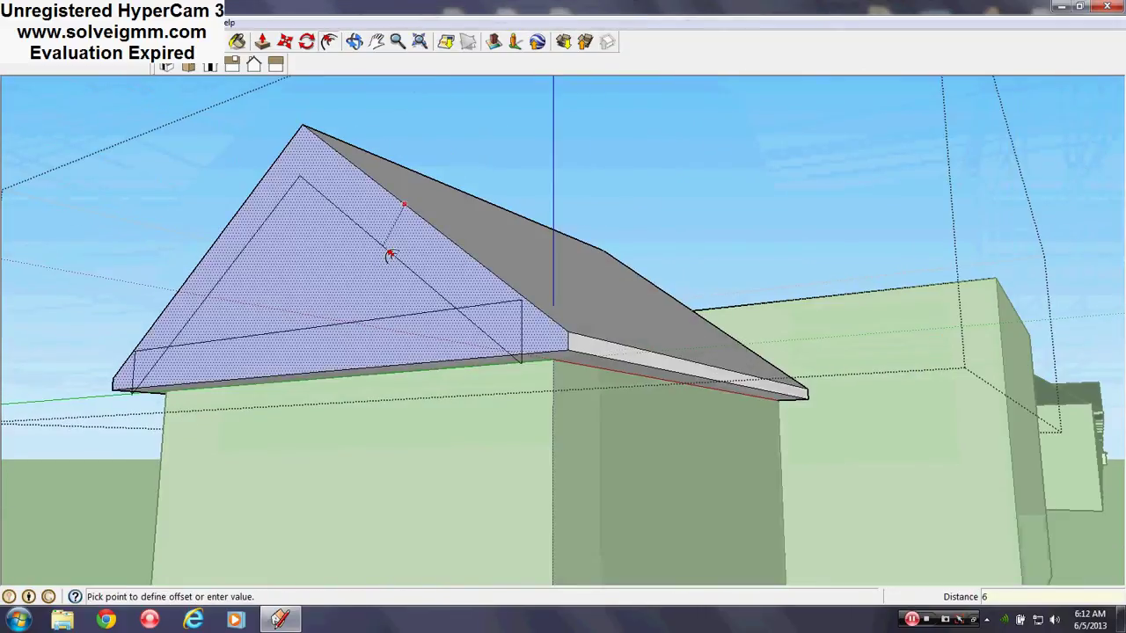
type("2")
key("Return")
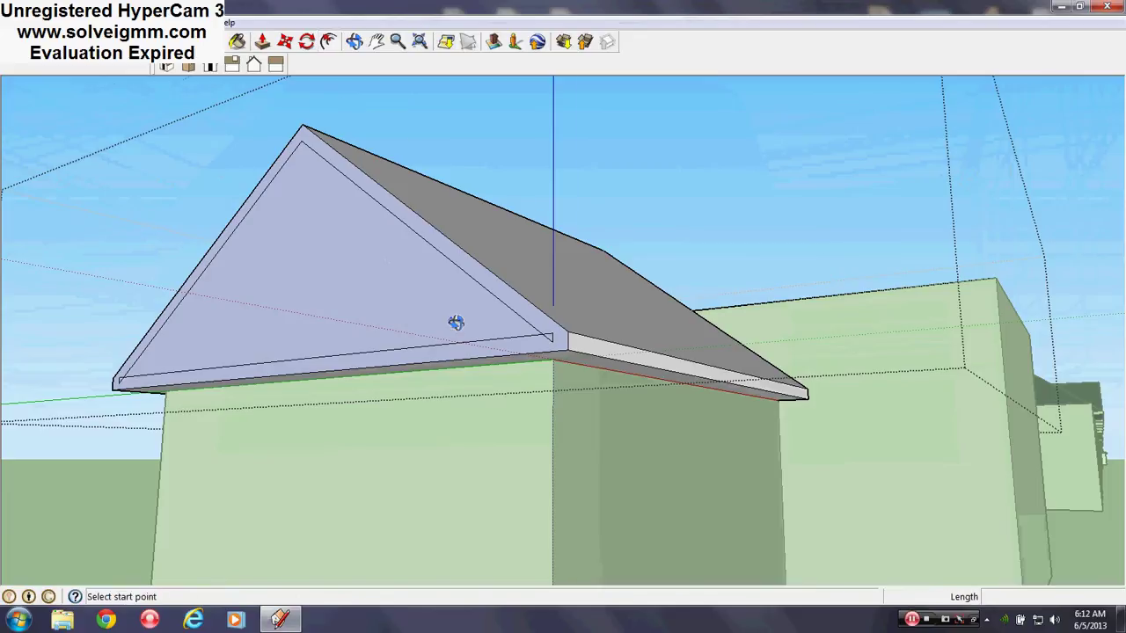
Measure 1'8" in from each bottom corner of the front gable and draw a vertical up to the offset slope line.
middle_click_drag(456, 323, 594, 296)
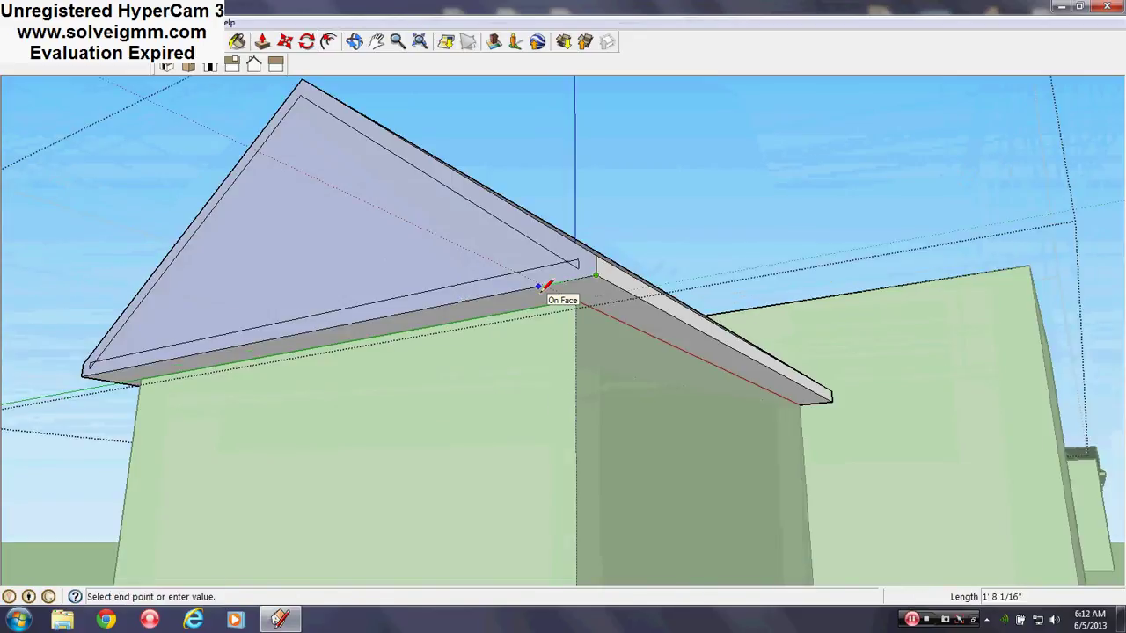
type("'8")
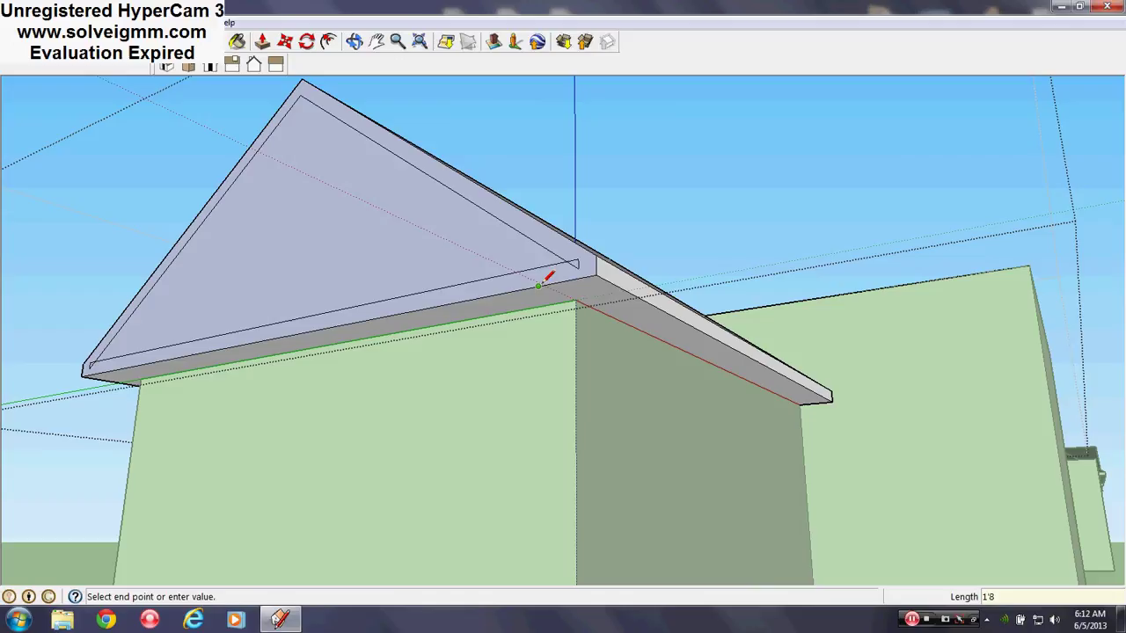
mouse_move(328, 296)
middle_mouse_down()
mouse_move(711, 282)
mouse_move(641, 277)
middle_mouse_up()
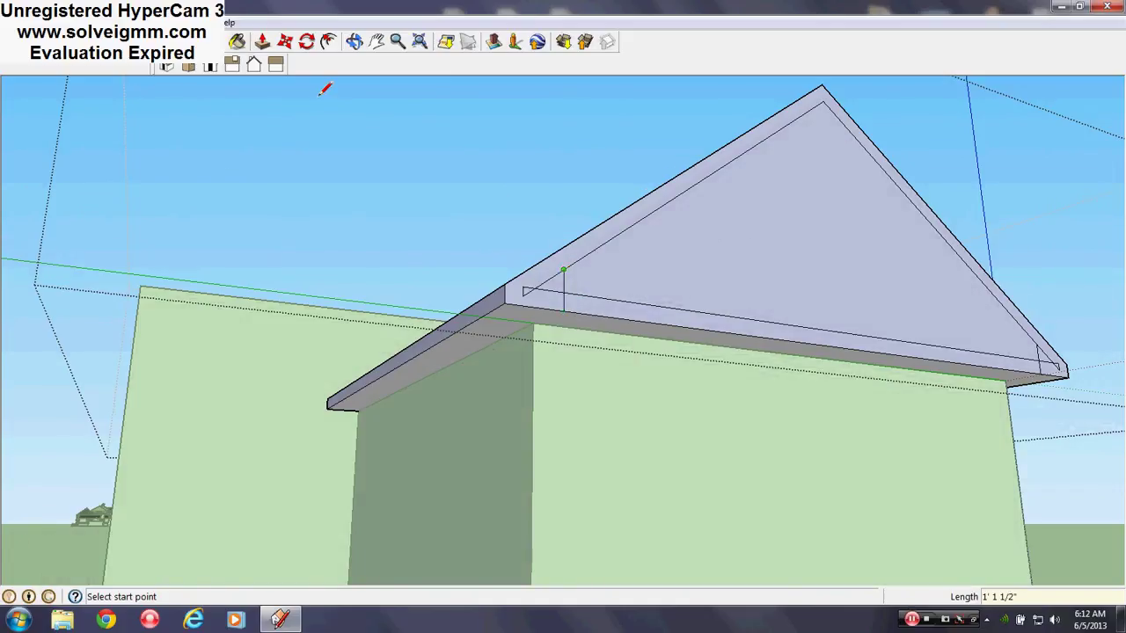
Erase the leftover offset lines at the gable's bottom and corners, keeping the inner panel and the returned fascia outline.
key("e")
left_click_drag(583, 299, 543, 284)
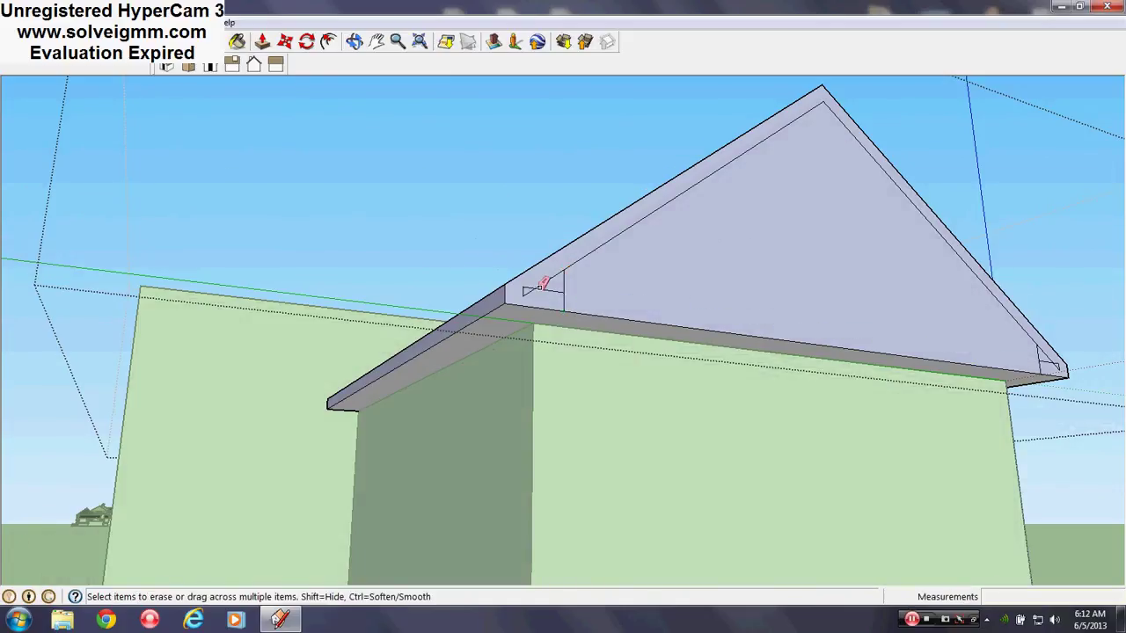
mouse_move(527, 289)
middle_mouse_down()
mouse_move(747, 390)
mouse_move(531, 382)
middle_mouse_up()
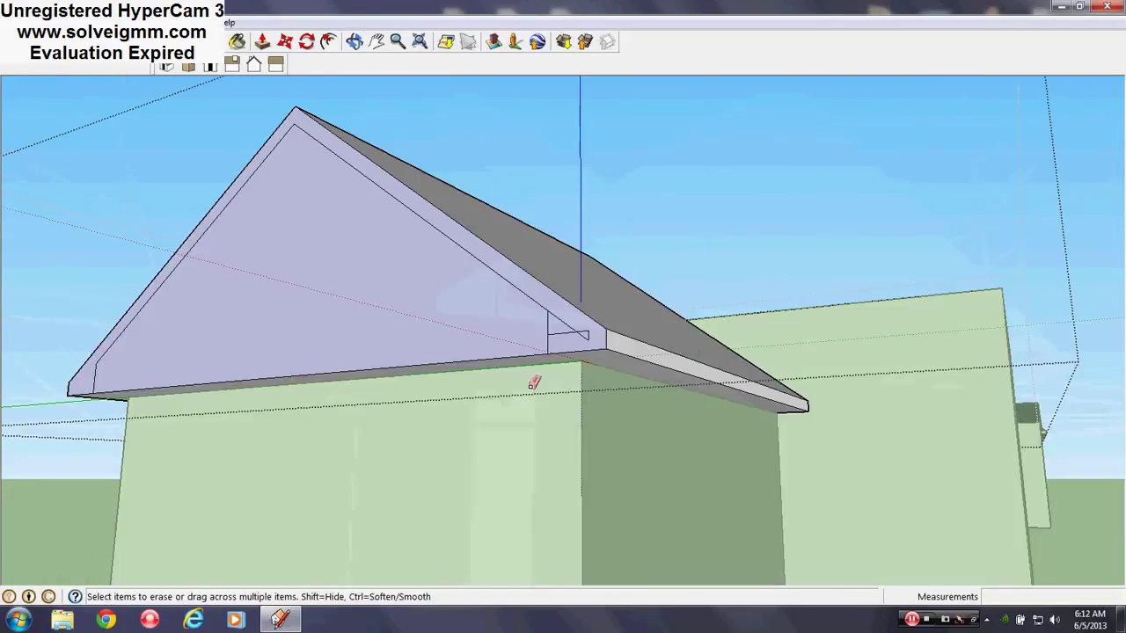
scroll(581, 334, "up", 5)
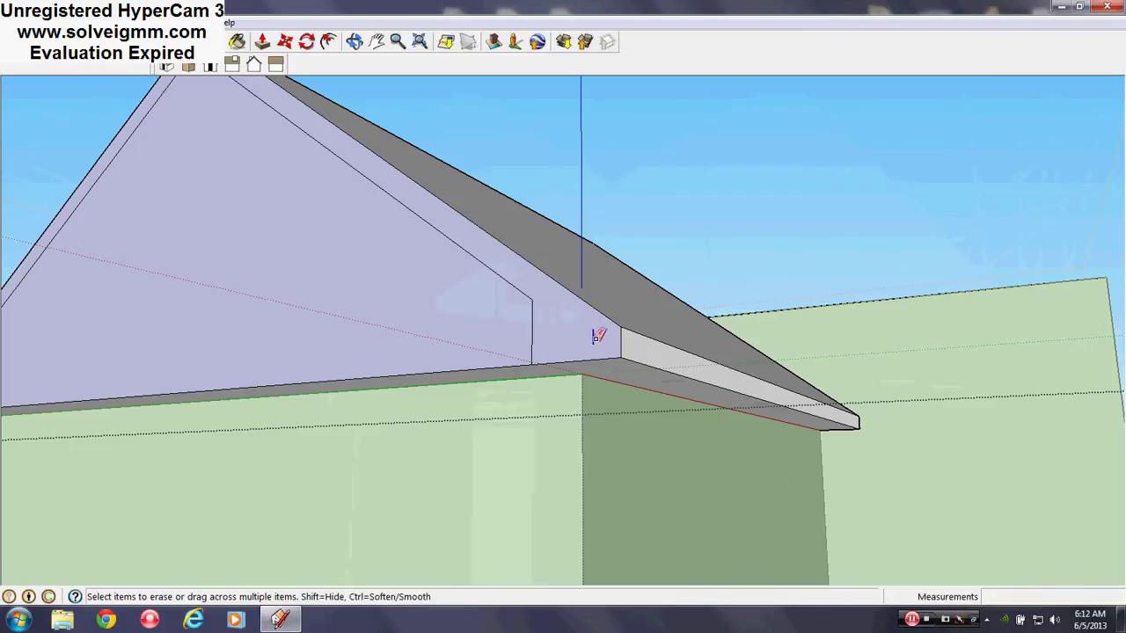
Push the inner gable panel back to the front wall, leaving the overhang and fascia projecting.
mouse_move(597, 335)
middle_mouse_down()
mouse_move(592, 314)
mouse_move(582, 321)
middle_mouse_up()
left_click(262, 42)
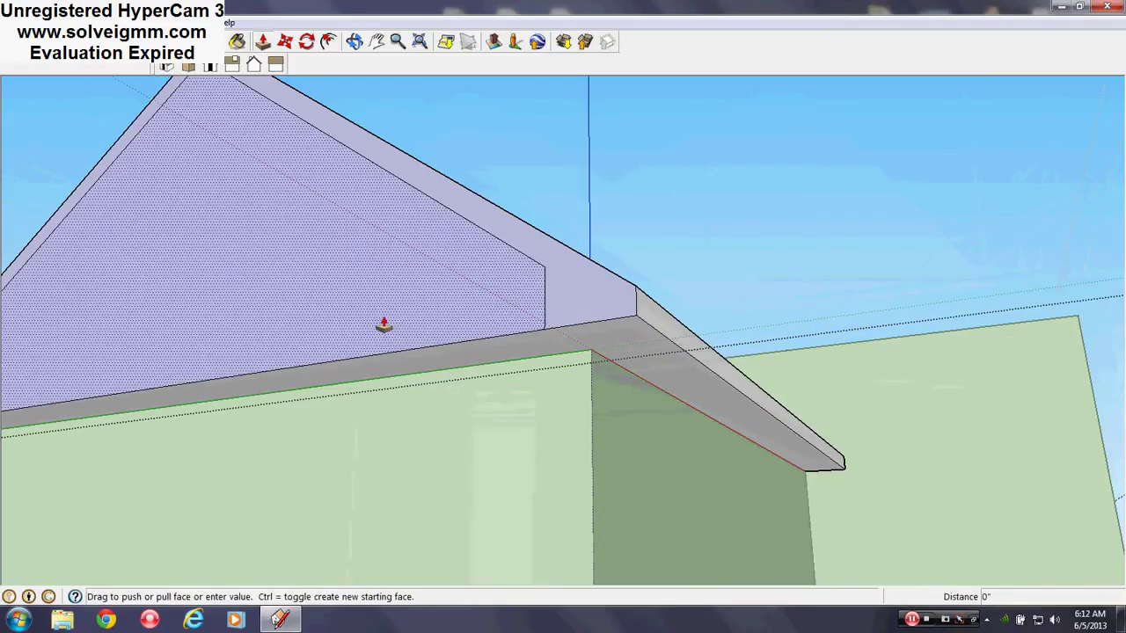
left_click_drag(384, 325, 431, 479)
Paint the gable and roof faces white with Color_000 from the Colors collection.
key("b")
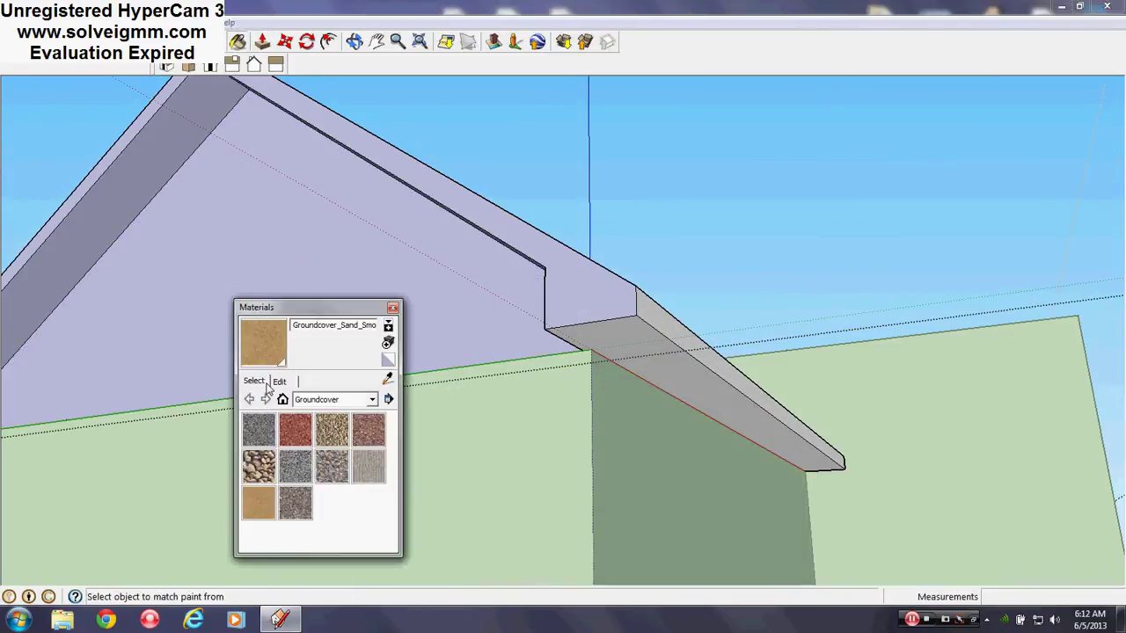
left_click(922, 435)
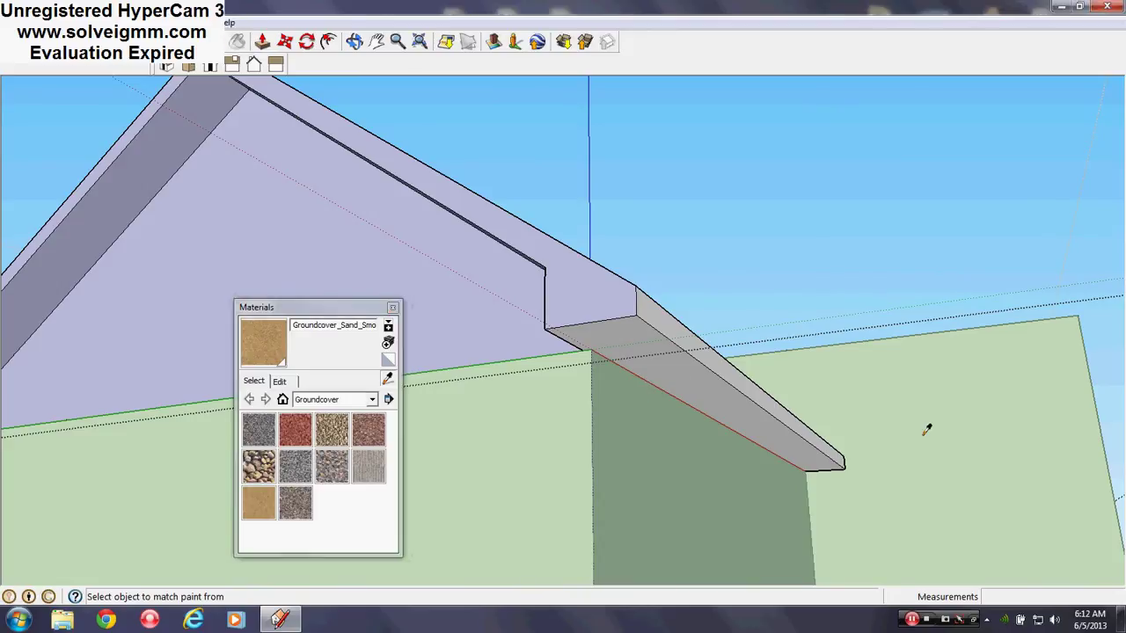
left_click(371, 400)
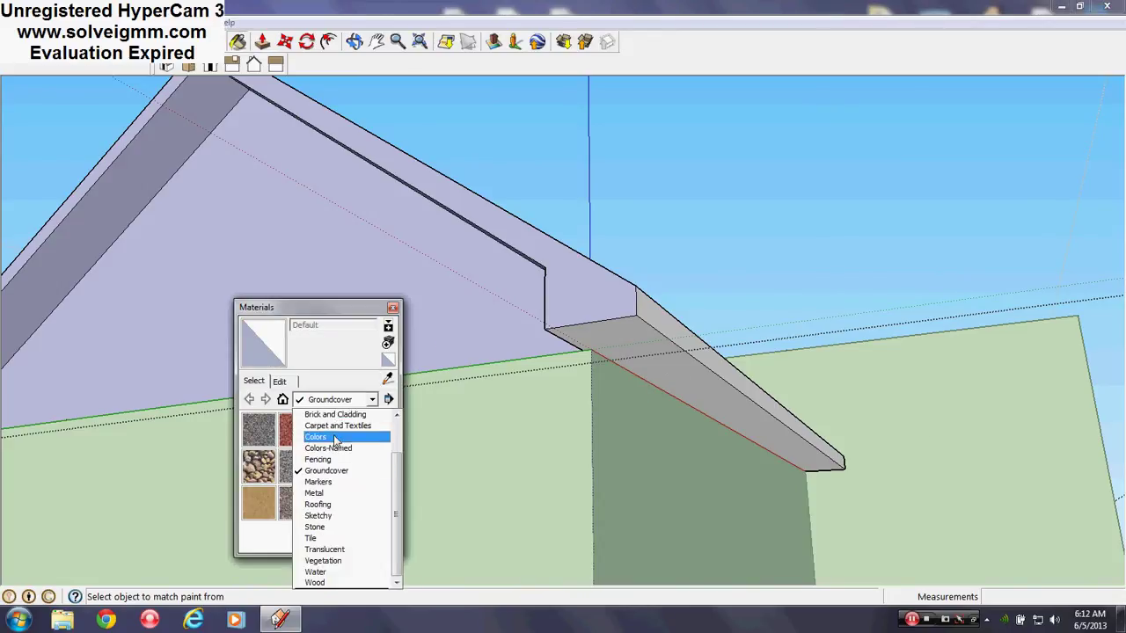
left_click(327, 434)
left_click(260, 431)
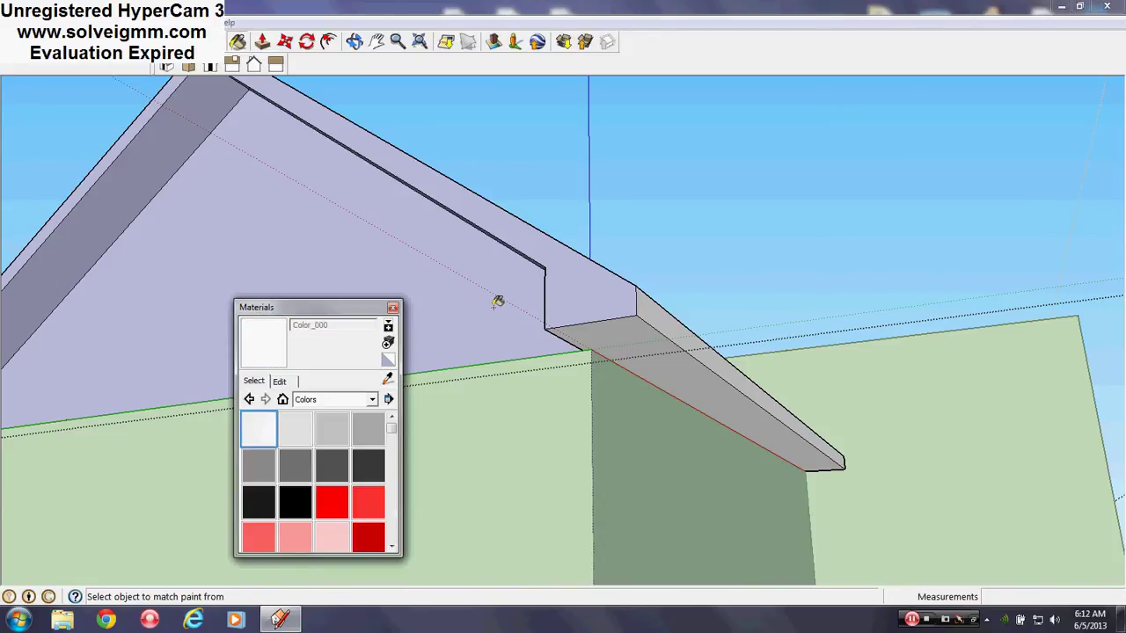
left_click(466, 244)
mouse_move(465, 244)
middle_mouse_down()
mouse_move(600, 460)
mouse_move(607, 357)
mouse_move(583, 402)
mouse_move(627, 367)
middle_mouse_up()
left_click(392, 307)
mouse_move(392, 307)
middle_mouse_down()
mouse_move(654, 382)
mouse_move(314, 485)
mouse_move(532, 475)
mouse_move(265, 483)
middle_mouse_up()
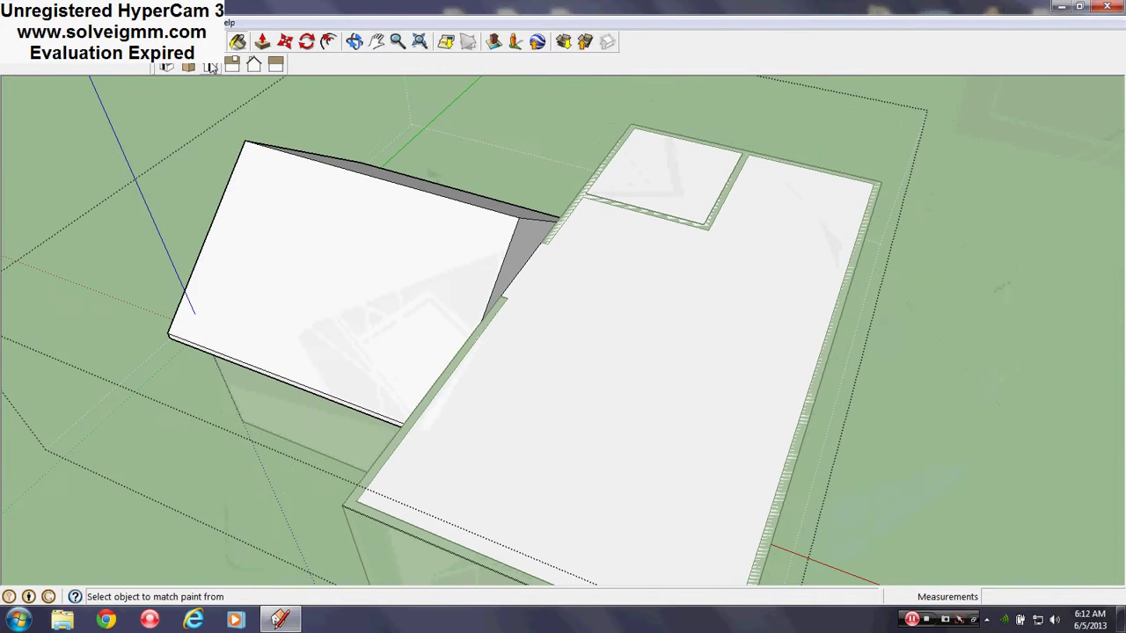
Select the whole front gable with its fascia and place a copy about 26' 1" away along the green axis.
key("e")
mouse_move(284, 226)
middle_mouse_down()
mouse_move(653, 284)
mouse_move(457, 317)
mouse_move(526, 252)
mouse_move(475, 448)
mouse_move(643, 146)
mouse_move(555, 487)
mouse_move(528, 339)
middle_mouse_up()
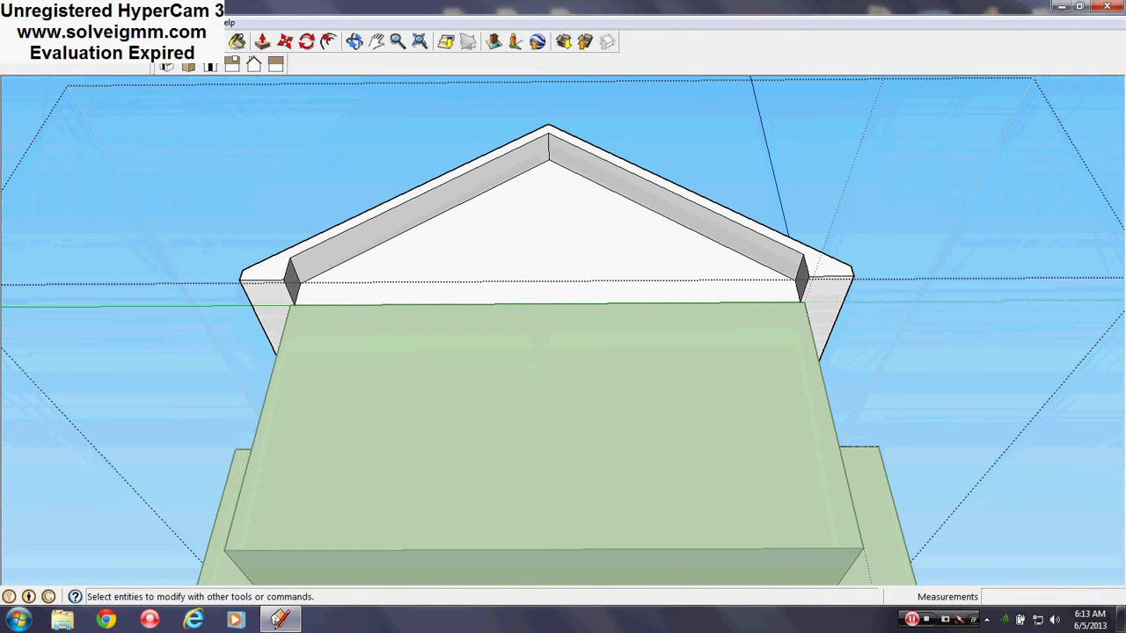
left_click(19, 42)
mouse_move(196, 333)
left_mouse_down()
mouse_move(878, 132)
mouse_move(1034, 101)
left_mouse_up()
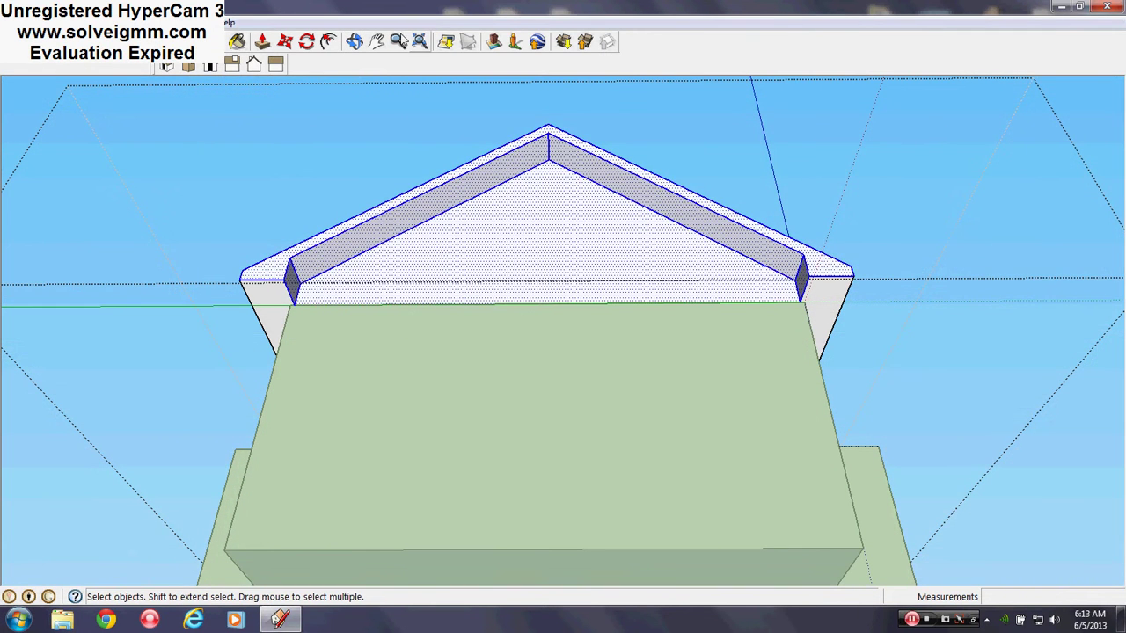
left_click(284, 41)
left_click(432, 244)
middle_click_drag(530, 226, 493, 392)
scroll(425, 316, "down", 1)
scroll(493, 391, "down", 1)
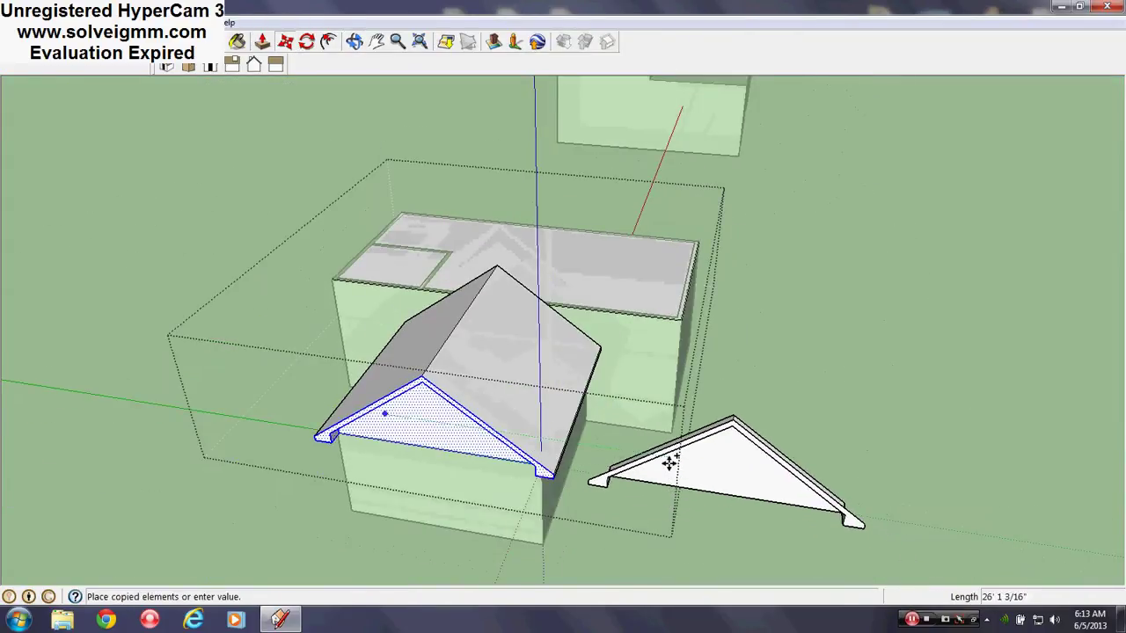
left_click(669, 461)
Erase the flat face covering the top of the upper section.
right_click(623, 278)
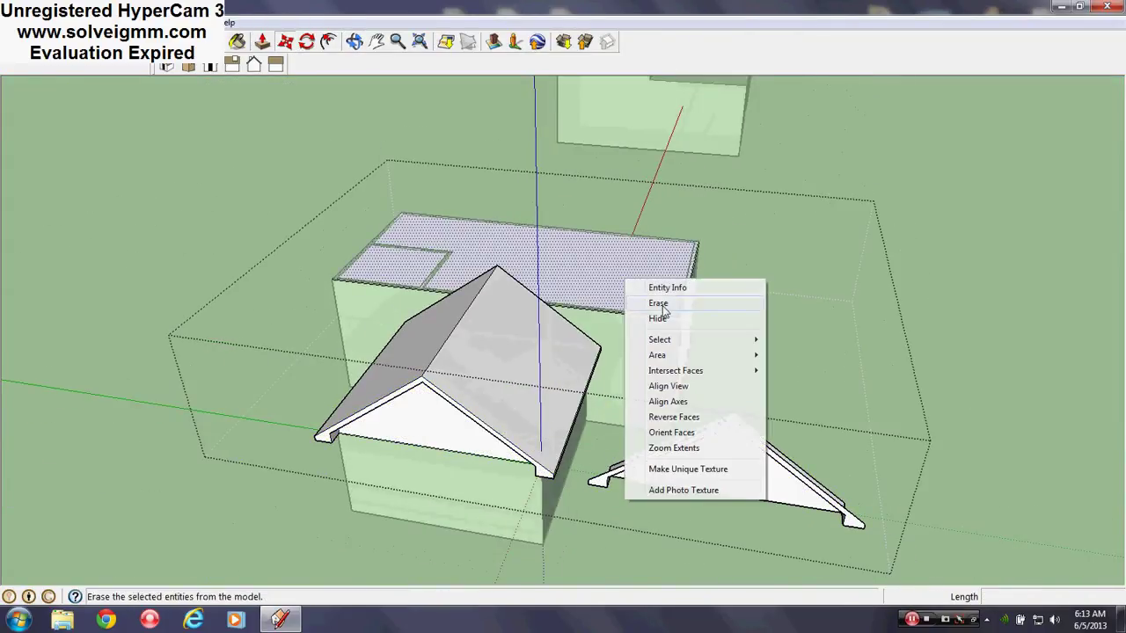
left_click(652, 302)
Select everything connected to the copied gable and rotate it to line up with the upper section's end wall.
right_click(719, 493)
mouse_move(772, 327)
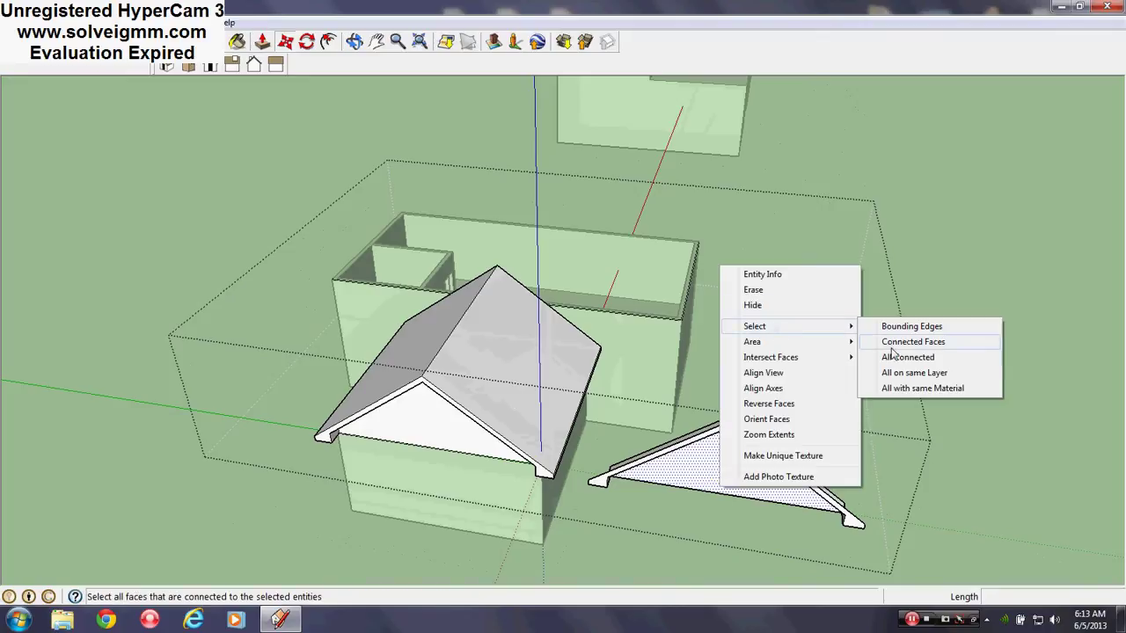
left_click(906, 358)
left_click(306, 42)
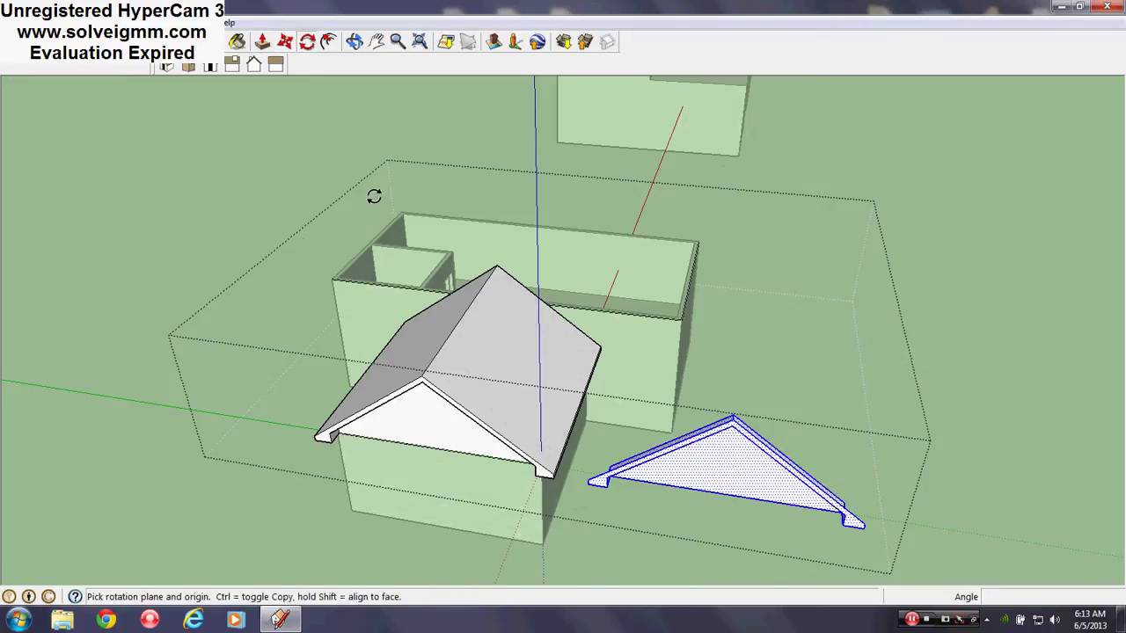
middle_click_drag(708, 453, 694, 431)
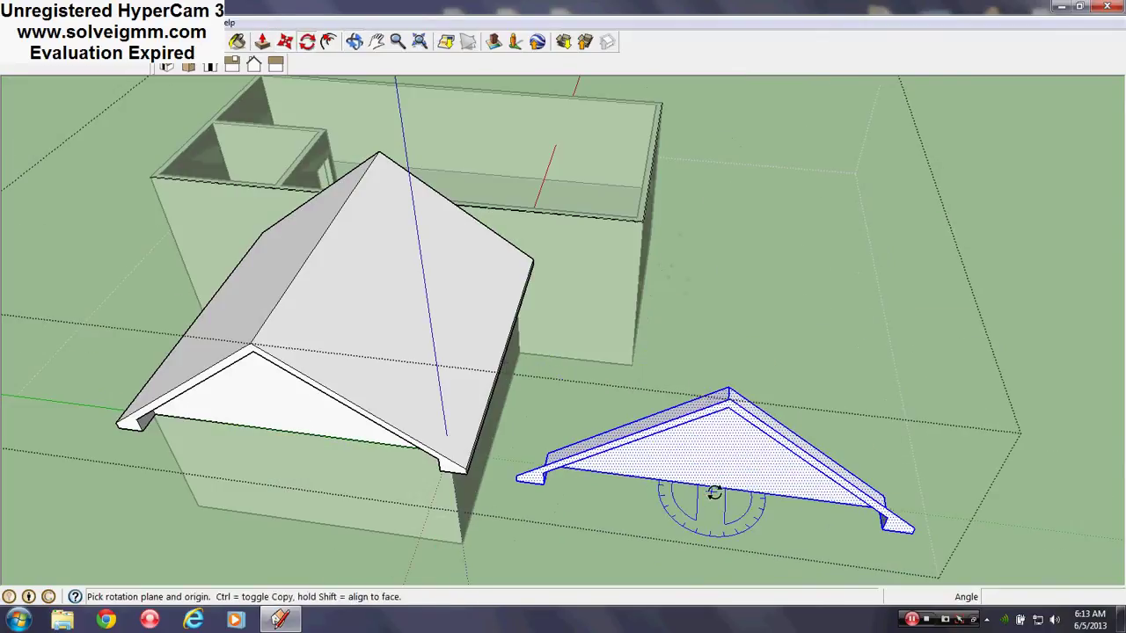
left_click(817, 547)
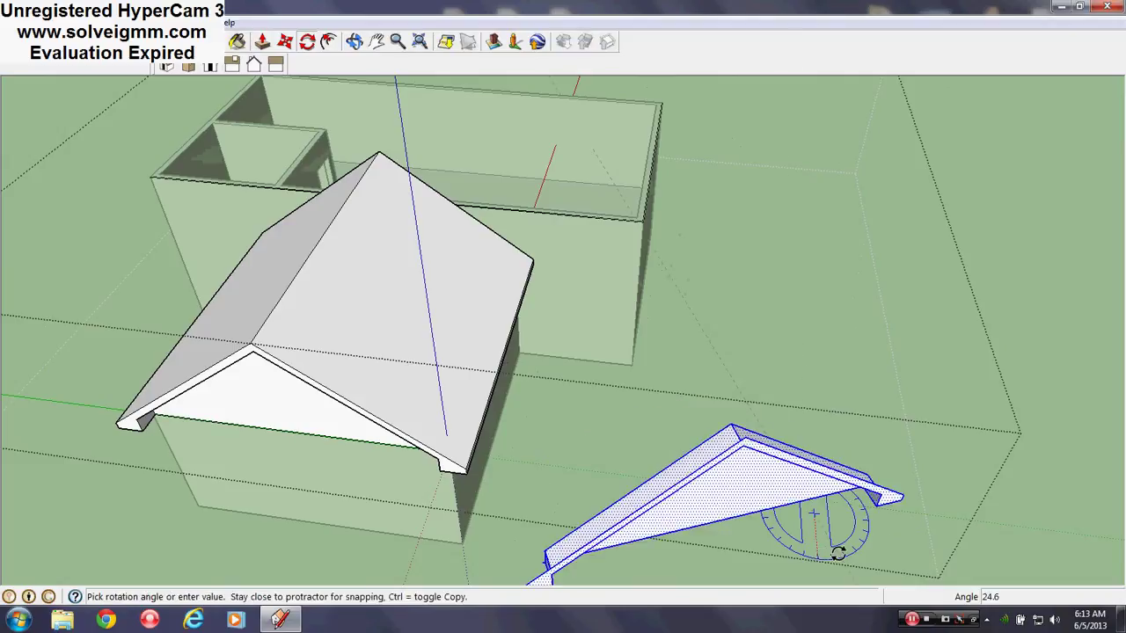
left_click(837, 552)
middle_click_drag(837, 552, 606, 405)
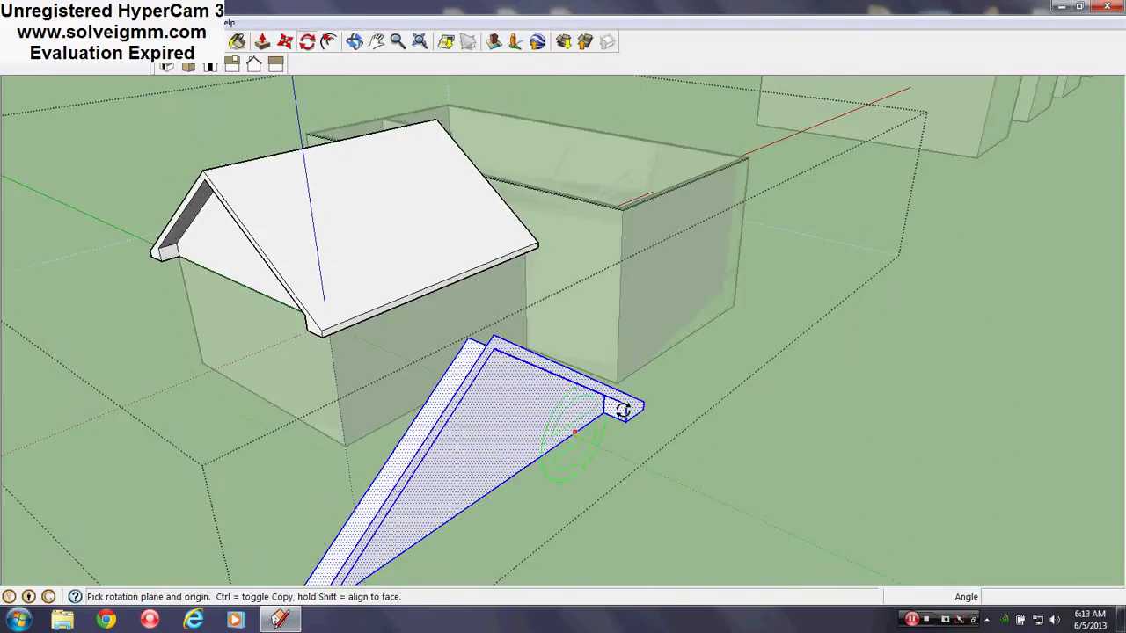
Move the rotated gable onto the top of the upper section's near end wall and align it with the wall's corners.
left_click(285, 41)
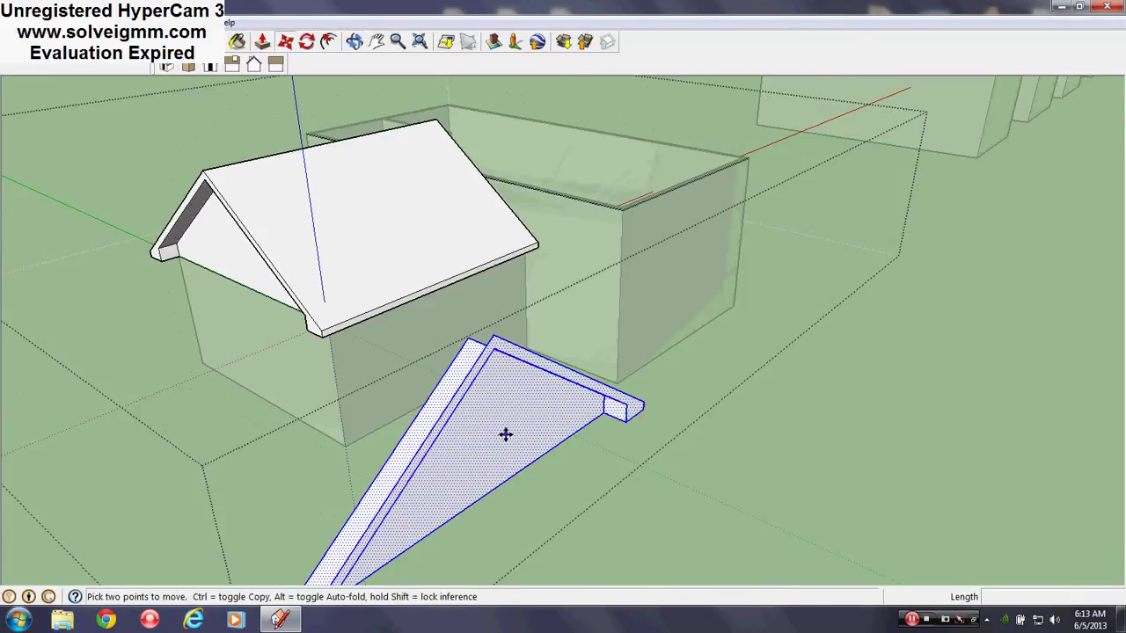
middle_click_drag(508, 432, 581, 272)
left_click(463, 396)
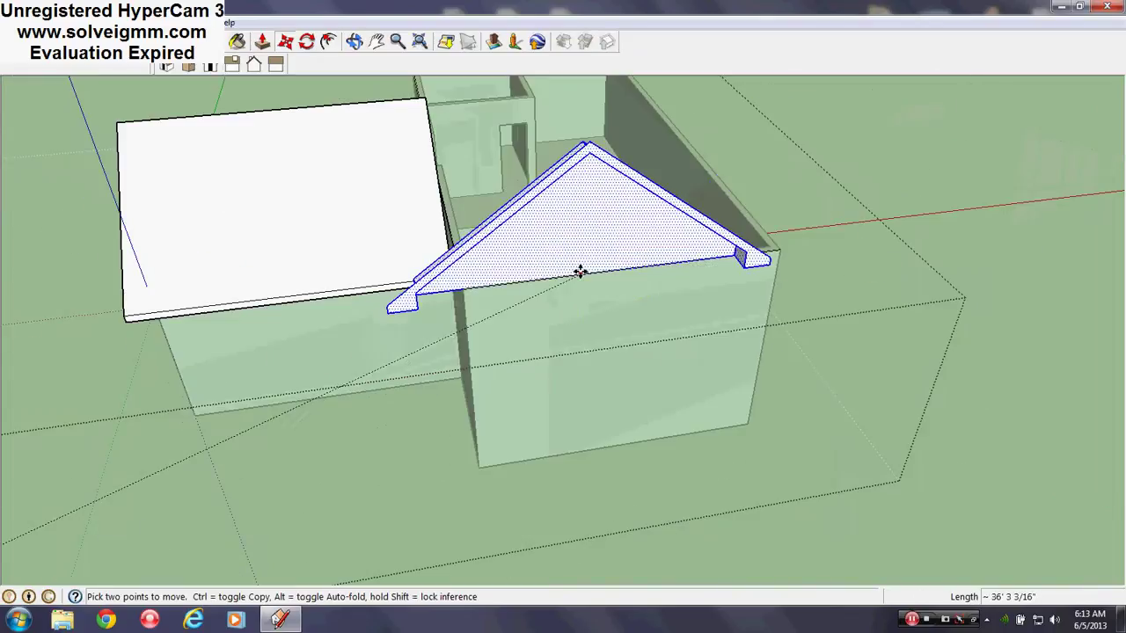
left_click(628, 268)
Copy the end gable 43' 7 3/8" along the green axis, beyond the upper section's opposite end wall.
middle_click_drag(651, 234, 716, 404, "shift")
left_click(622, 340)
scroll(716, 404, "down", 1)
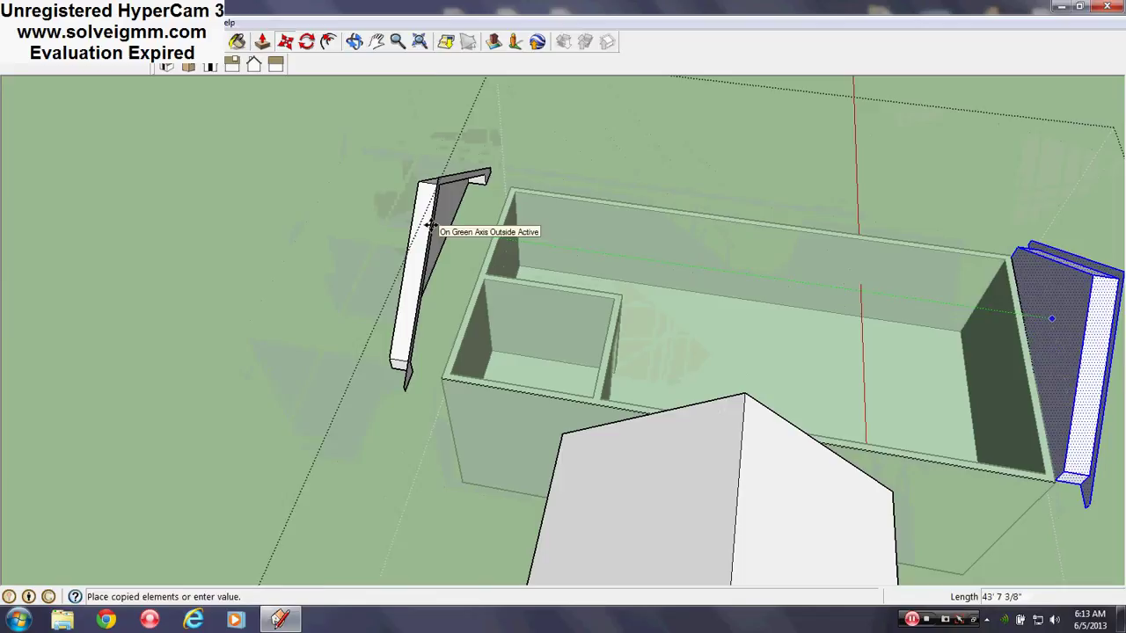
left_click(430, 225)
Flip the copied gable along the green direction so its overhang faces outward.
right_click(431, 226)
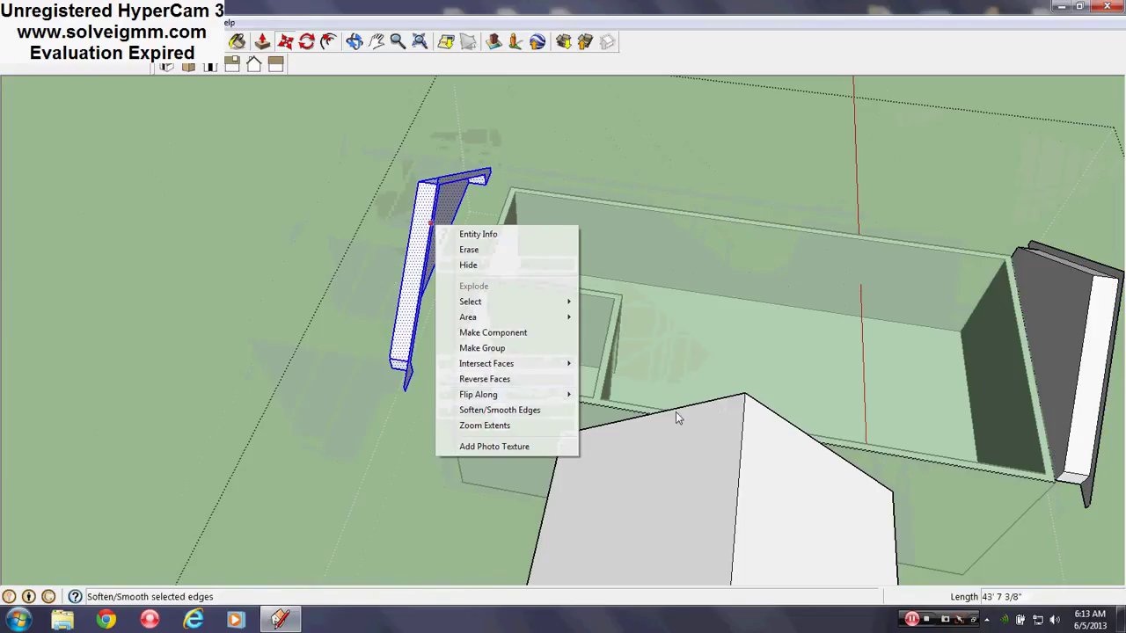
mouse_move(535, 395)
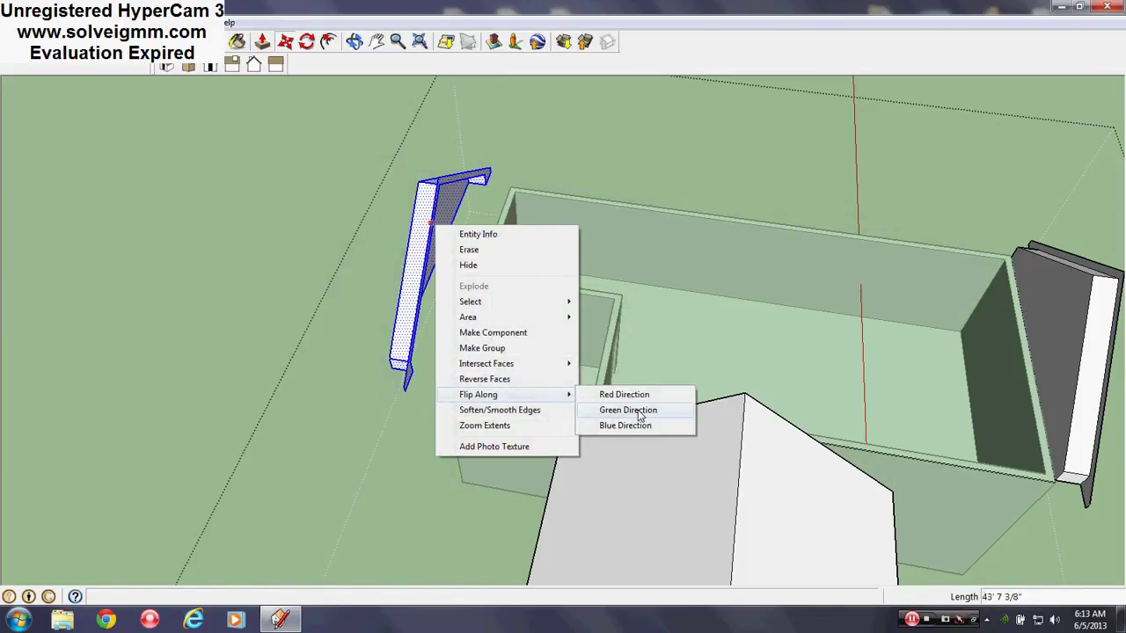
left_click(639, 414)
Move the flipped gable 2' 1 3/8" so its base sits on top of the upper section's far end wall.
middle_click_drag(818, 380, 269, 359)
scroll(621, 255, "up", 3)
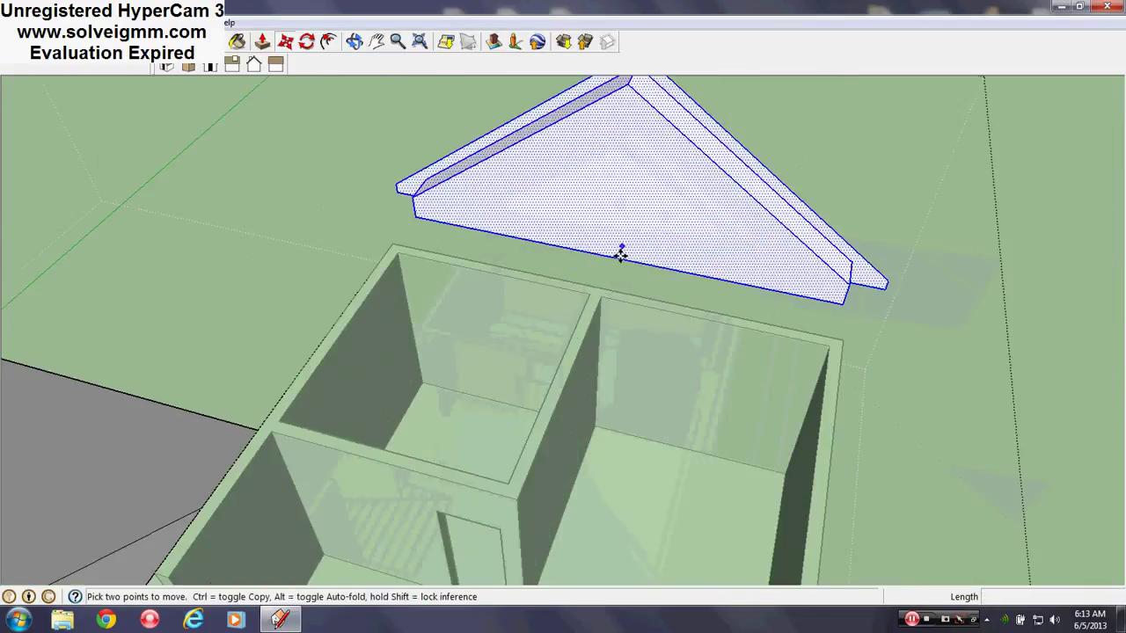
scroll(613, 263, "down", 2)
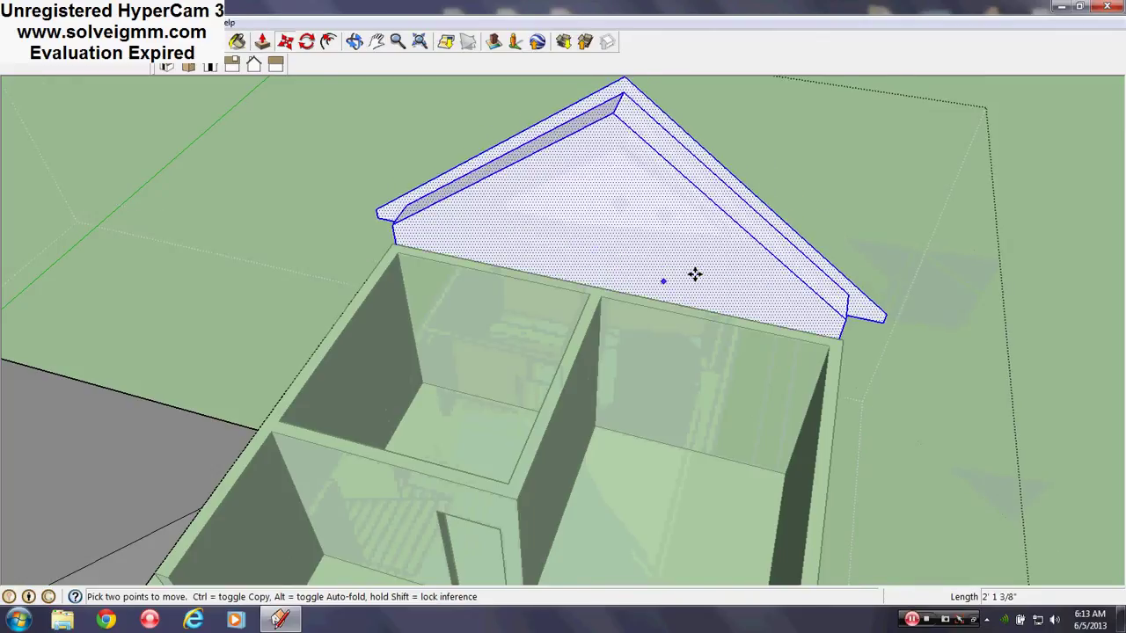
middle_click_drag(694, 271, 855, 268)
right_click(854, 268)
key("Escape")
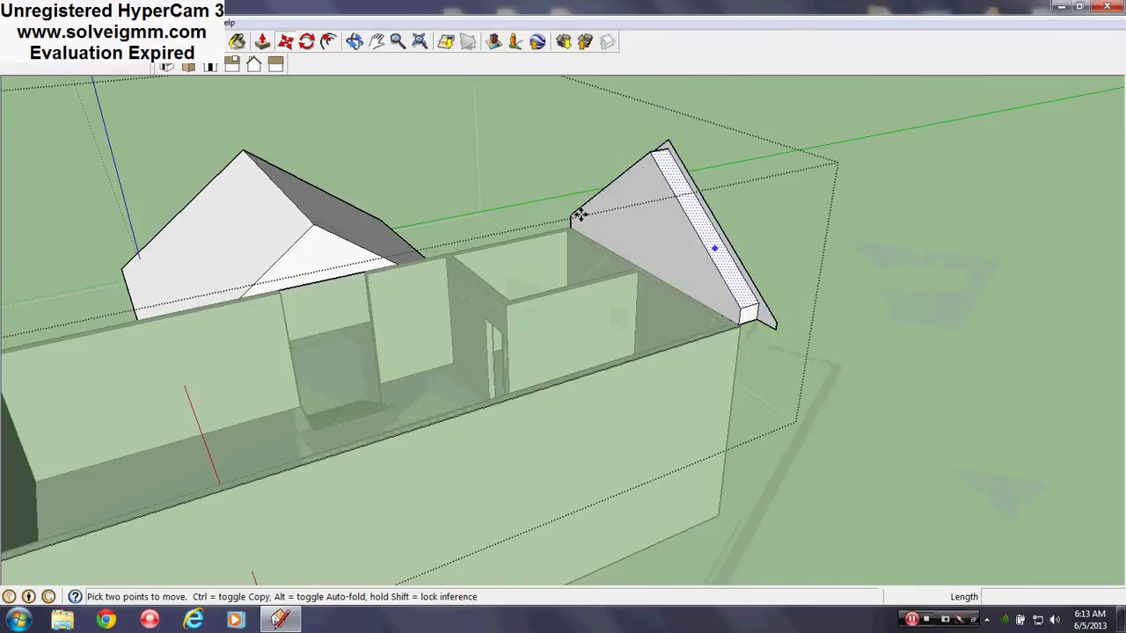
Draw a rectangular fascia along the upper section's outer eave, joining the lower ends of its two gables.
key("r")
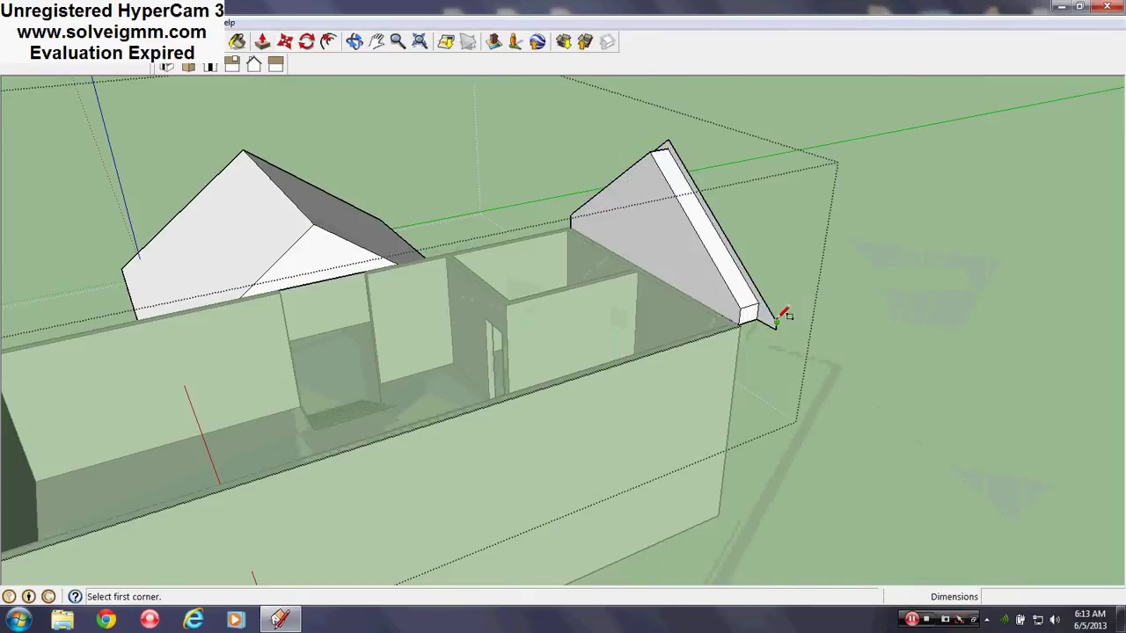
left_click(778, 321)
middle_click_drag(624, 302, 744, 247)
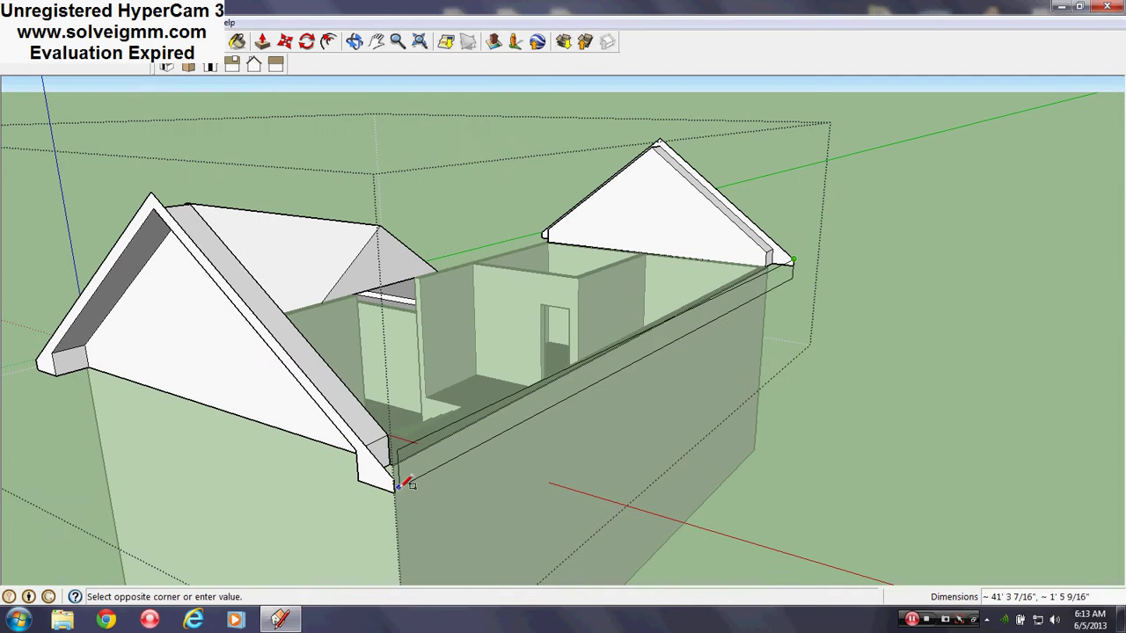
left_click(402, 483)
Draw a matching rectangular fascia between the gables along the upper section's eave facing the lower roof.
middle_click_drag(402, 478, 789, 412)
scroll(762, 414, "up", 2)
left_click(755, 426)
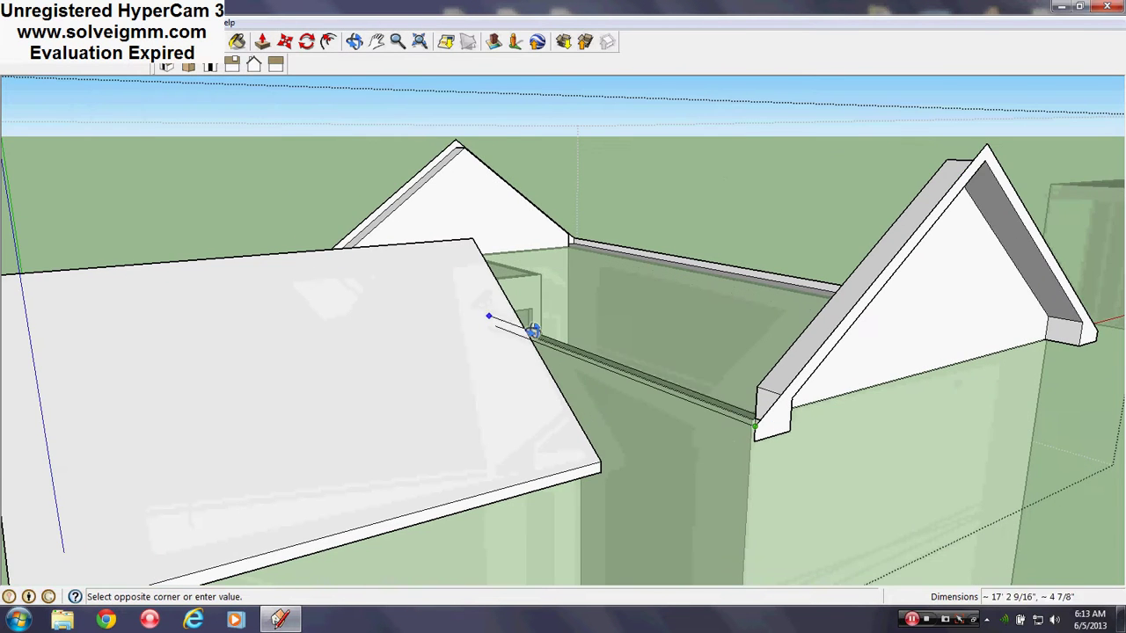
middle_click_drag(534, 331, 547, 357)
left_click(236, 374)
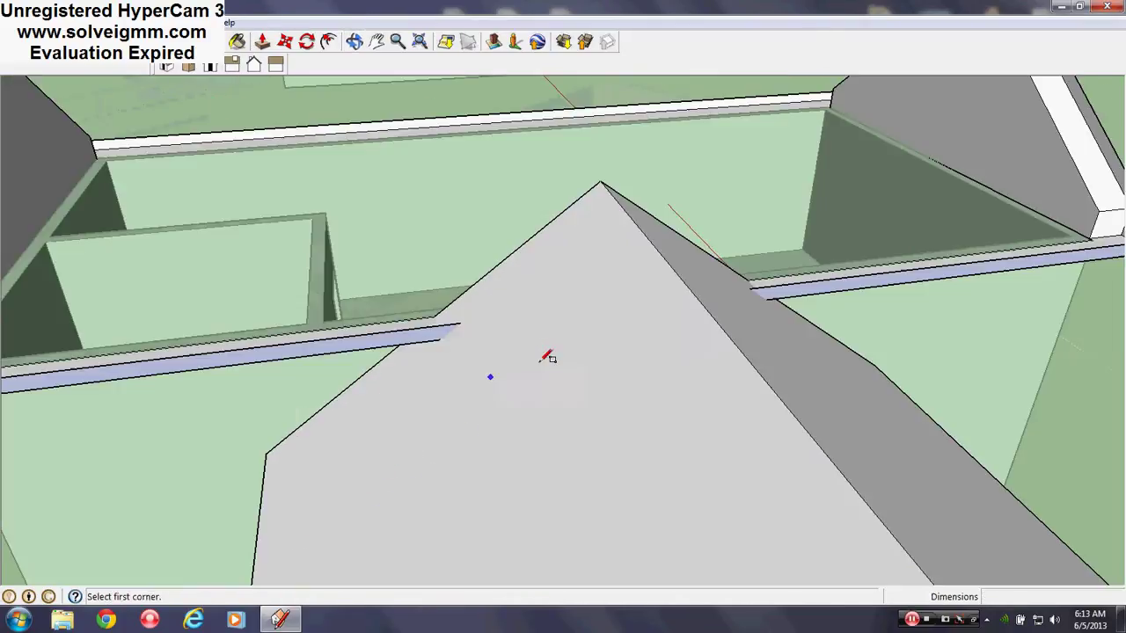
Intersect both slopes of the lower roof with the geometry that crosses them.
right_click(539, 360)
mouse_move(678, 458)
left_click(760, 464)
right_click(795, 356)
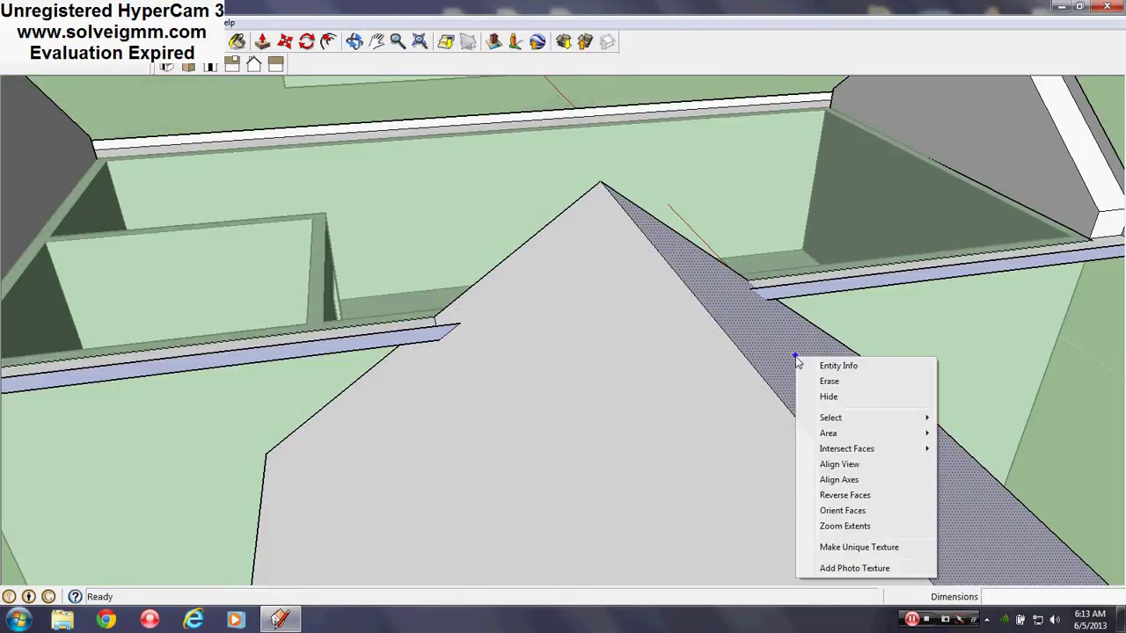
mouse_move(915, 448)
left_click(955, 450)
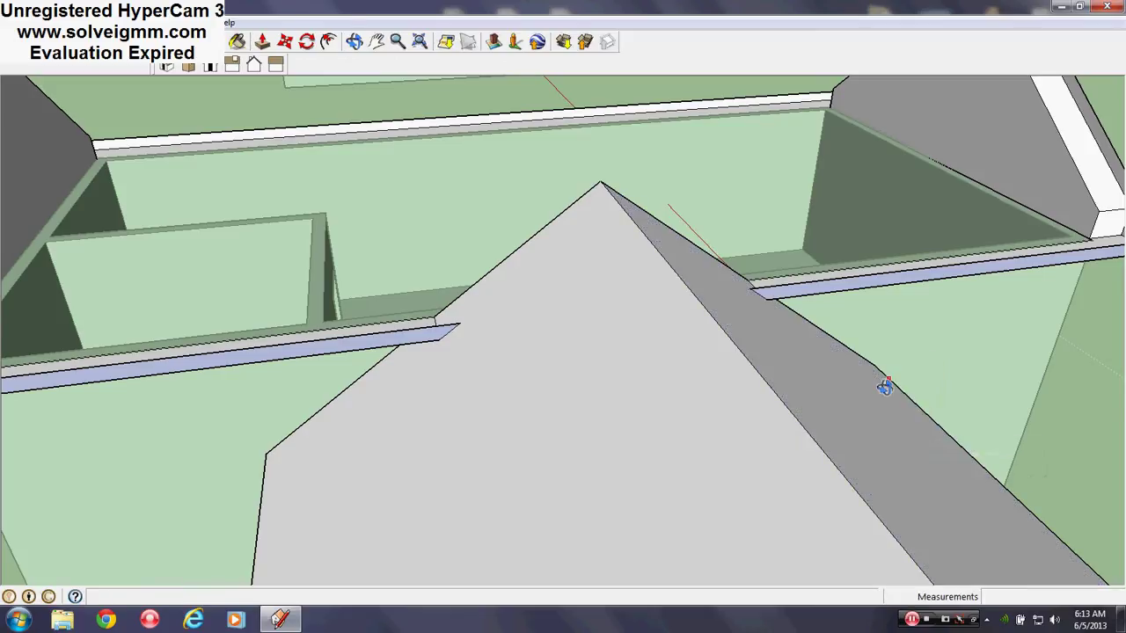
Draw a 43' ridge line joining the peaks of the upper section's two gables to form the roof slopes.
middle_click_drag(880, 382, 563, 374)
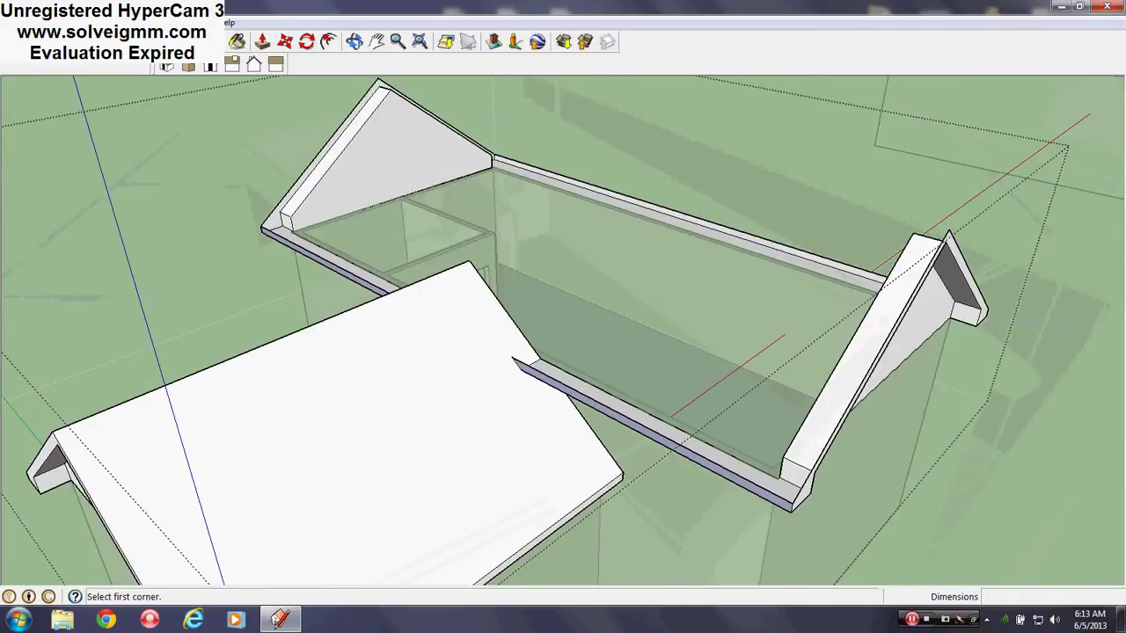
middle_click_drag(352, 376, 414, 327)
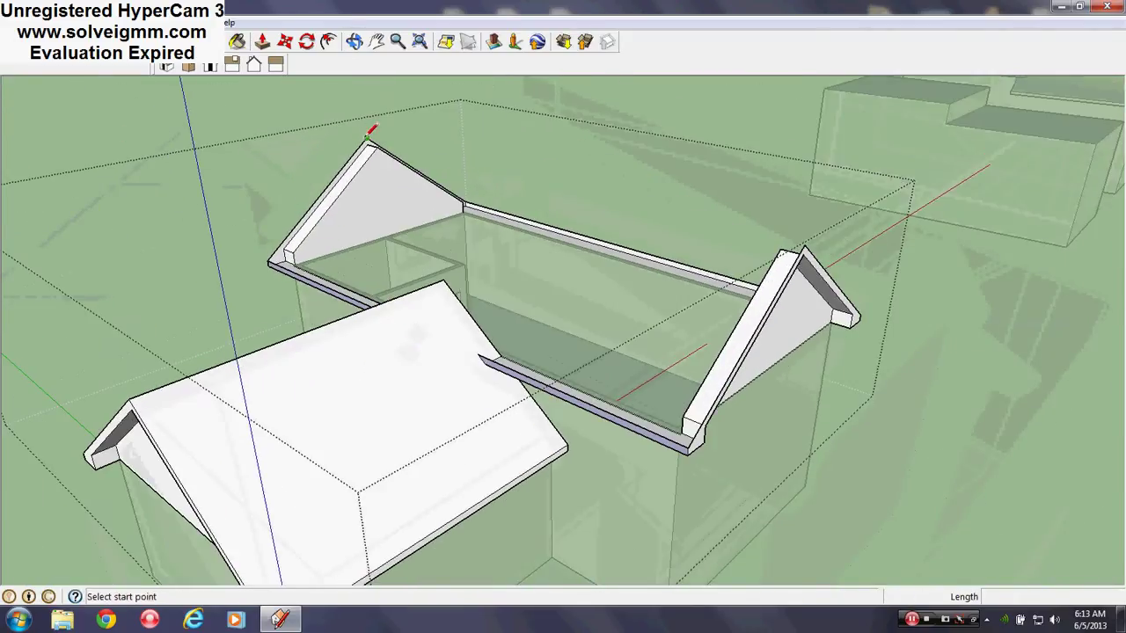
left_click(805, 243)
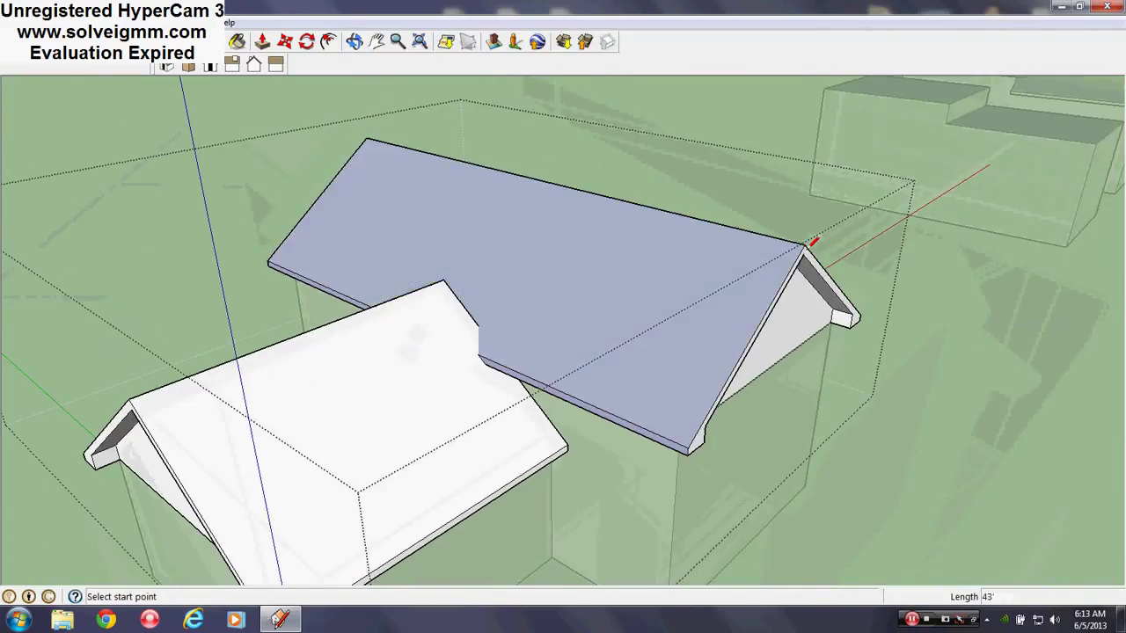
Intersect the new upper roof slope facing the lower section with the lower roof.
right_click(508, 266)
mouse_move(573, 360)
left_click(683, 360)
Try to extend the end of the lower roof with lines to a point on the upper slope and clean up the seams.
middle_click_drag(683, 356, 367, 301)
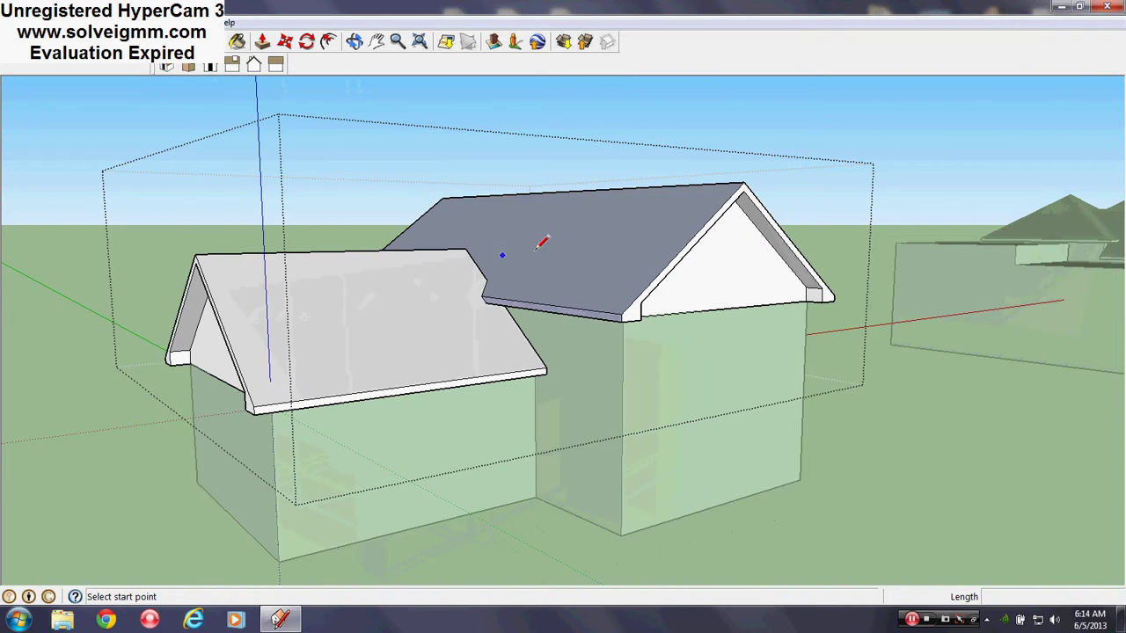
middle_click_drag(626, 303, 604, 282)
mouse_move(510, 232)
middle_mouse_down()
mouse_move(532, 264)
mouse_move(504, 335)
middle_mouse_up()
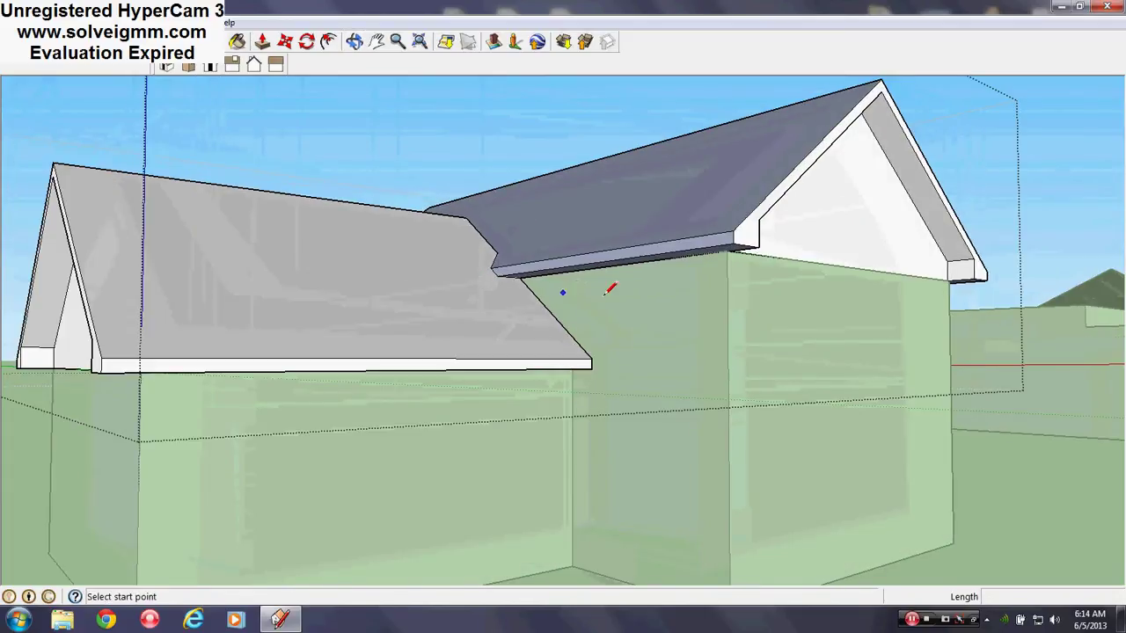
scroll(493, 224, "up", 3)
middle_click_drag(472, 220, 522, 479)
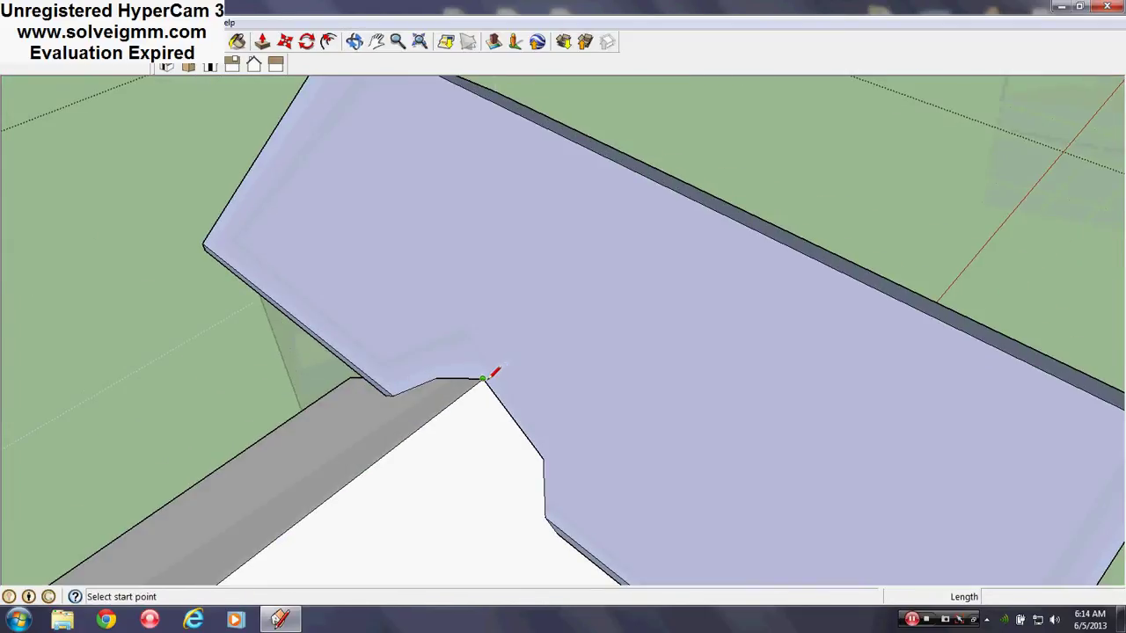
left_click(542, 453)
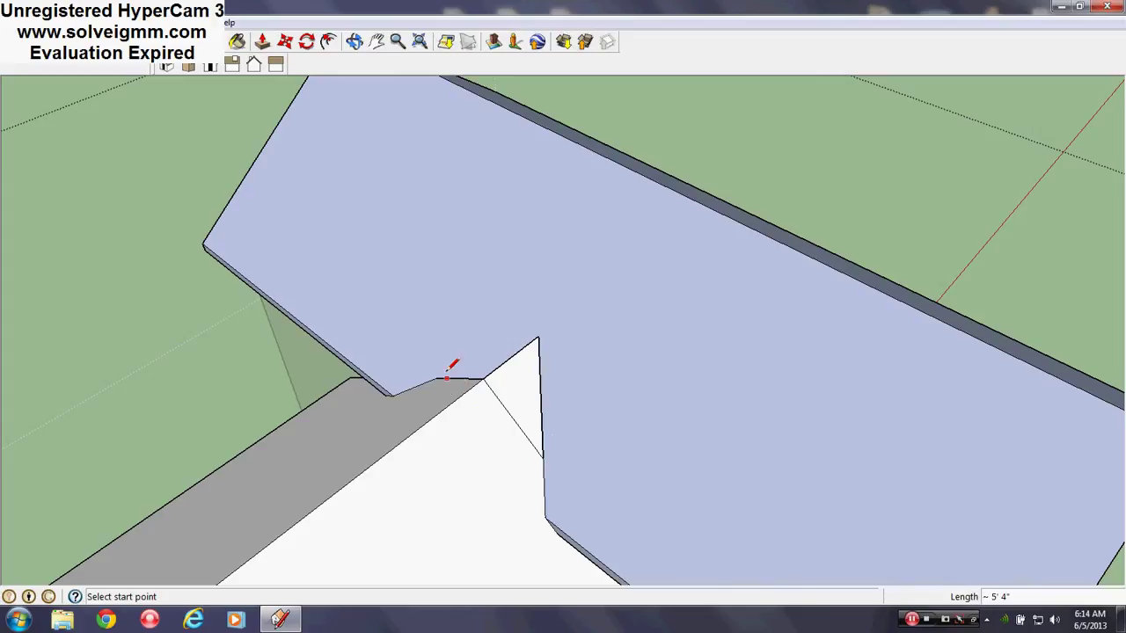
left_click(539, 335)
left_click(193, 42)
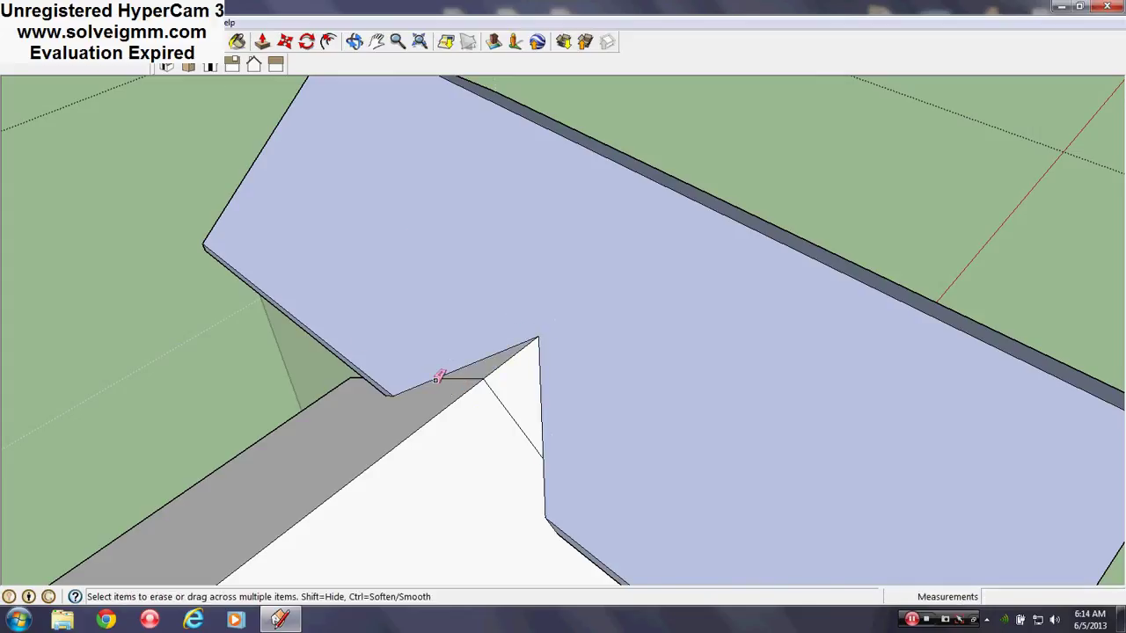
scroll(508, 408, "down", 6)
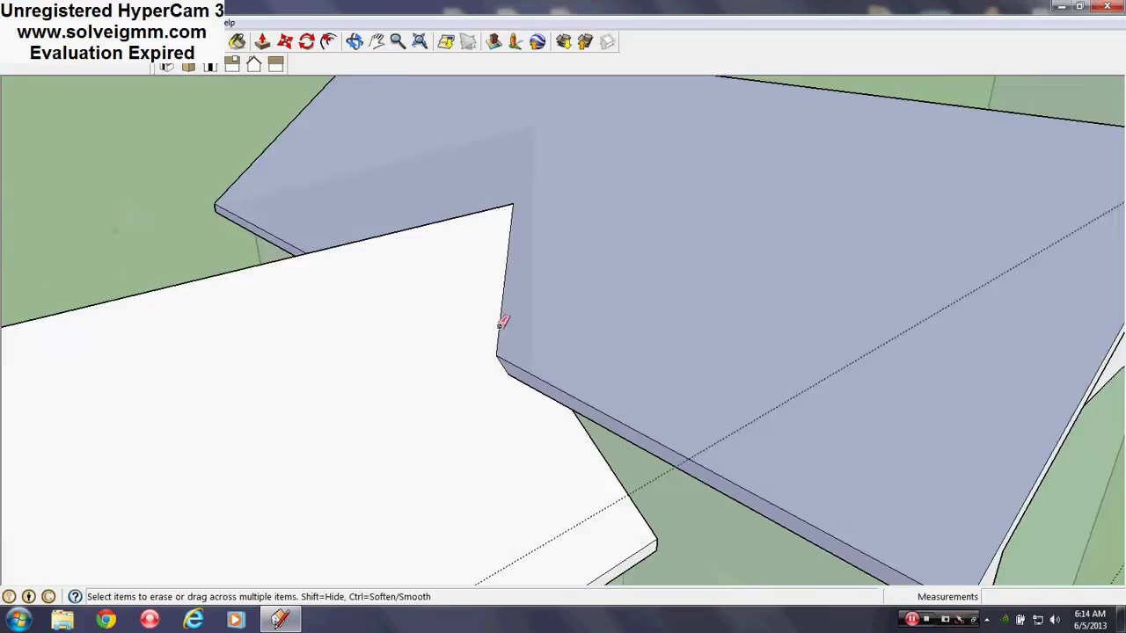
middle_click_drag(508, 297, 623, 420)
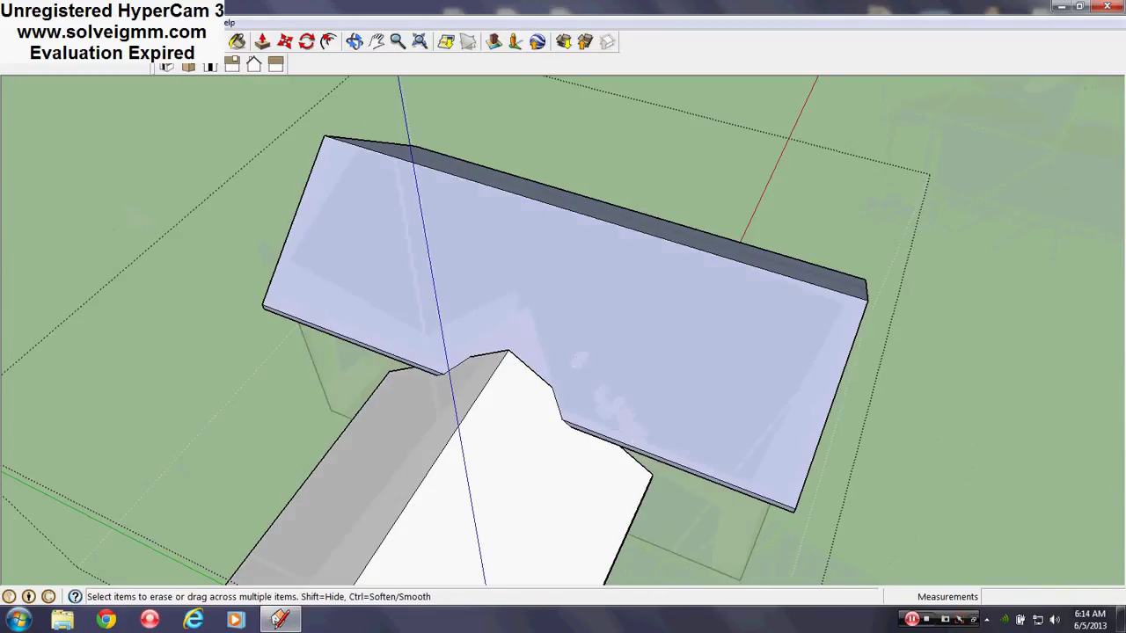
Draw lines from the lower roof's end corners to a peak on the upper slope, extending both lower slopes up to it.
key("l")
middle_click_drag(794, 475, 438, 357)
scroll(532, 252, "up", 5)
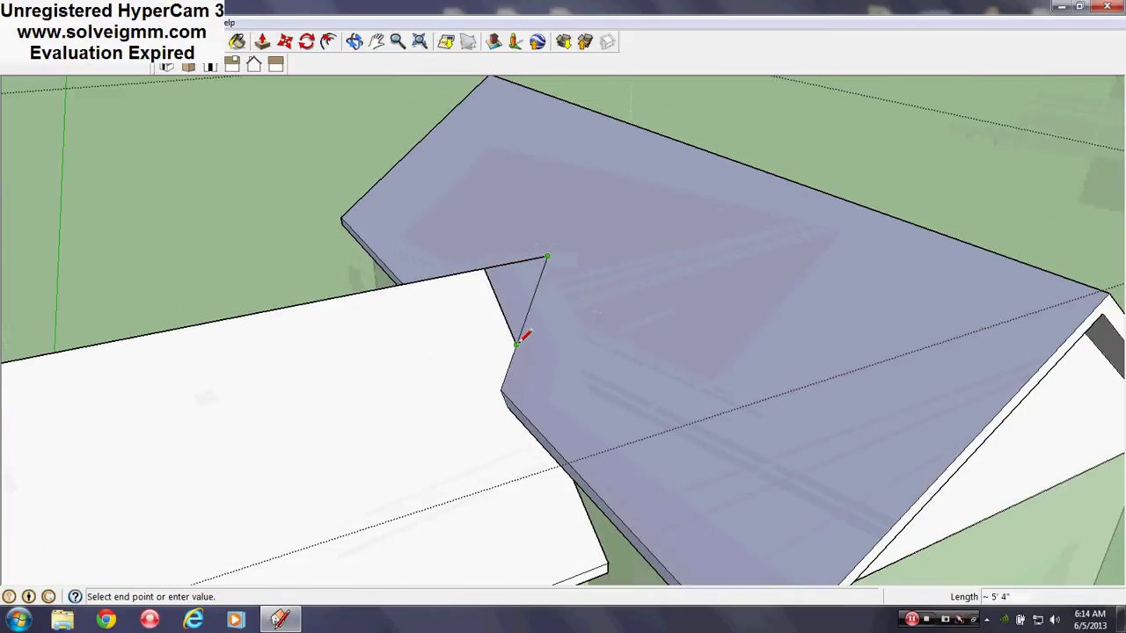
left_click(518, 343)
middle_click_drag(516, 302, 897, 428)
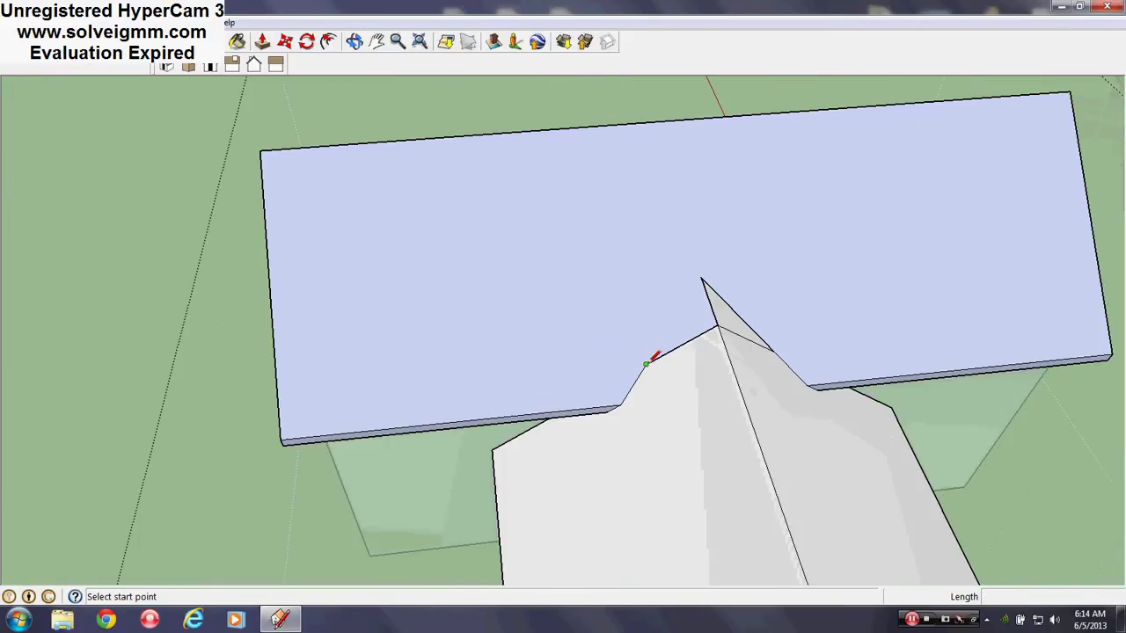
left_click(701, 279)
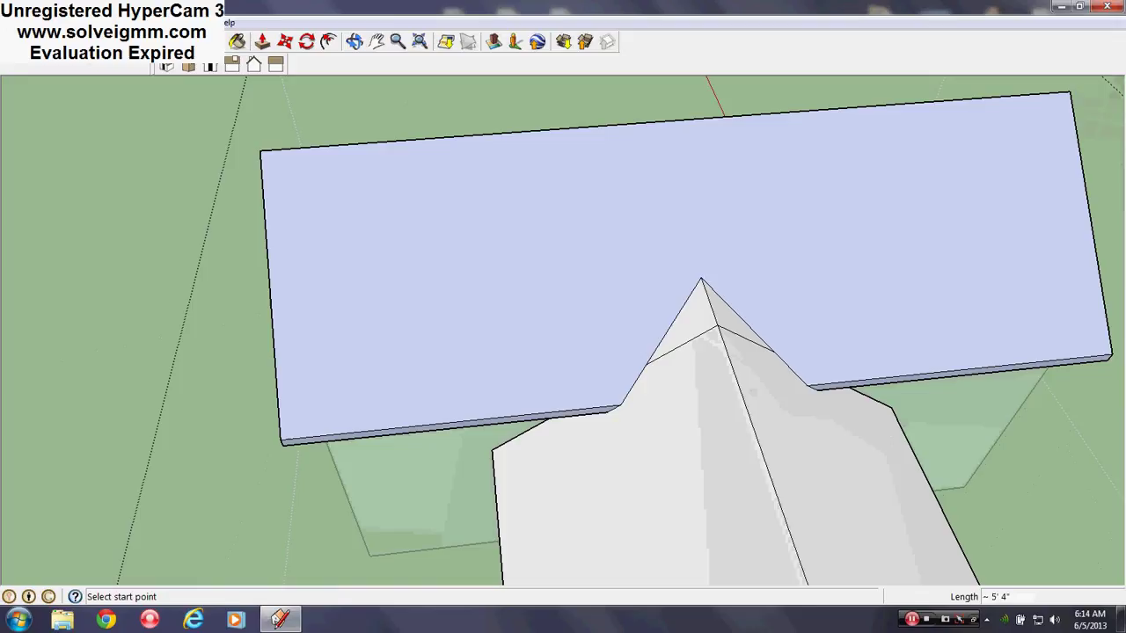
Erase the leftover seam and fascia edges on the underside of the junction between the lower and upper roofs.
key("e")
mouse_move(732, 325)
middle_mouse_down()
mouse_move(748, 372)
mouse_move(485, 384)
mouse_move(628, 430)
mouse_move(157, 318)
mouse_move(256, 458)
mouse_move(311, 326)
mouse_move(136, 184)
mouse_move(384, 213)
mouse_move(427, 171)
mouse_move(439, 205)
middle_mouse_up()
left_click(443, 236)
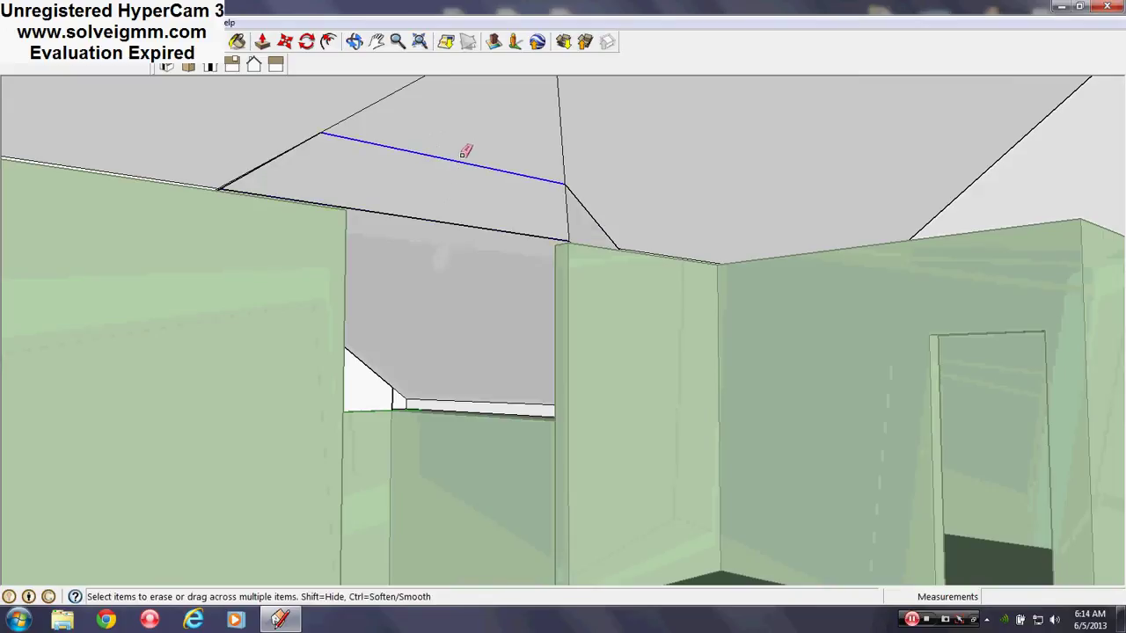
left_click(462, 155)
mouse_move(575, 202)
middle_mouse_down()
mouse_move(598, 266)
mouse_move(592, 243)
middle_mouse_up()
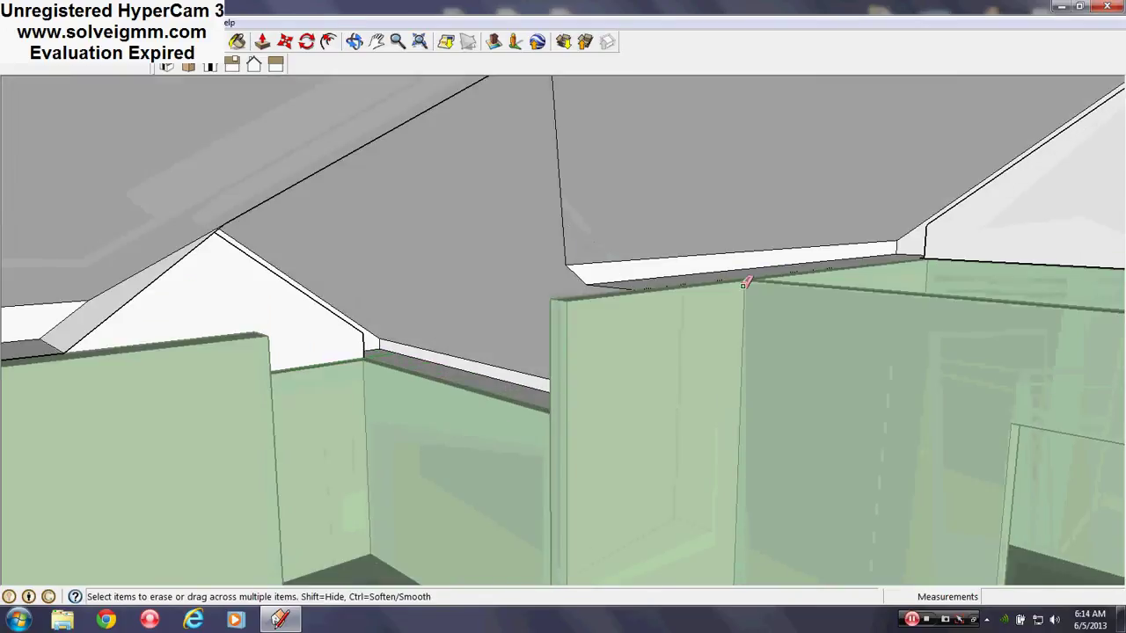
middle_click_drag(744, 283, 431, 283)
left_click(216, 285)
middle_click_drag(261, 361, 370, 480)
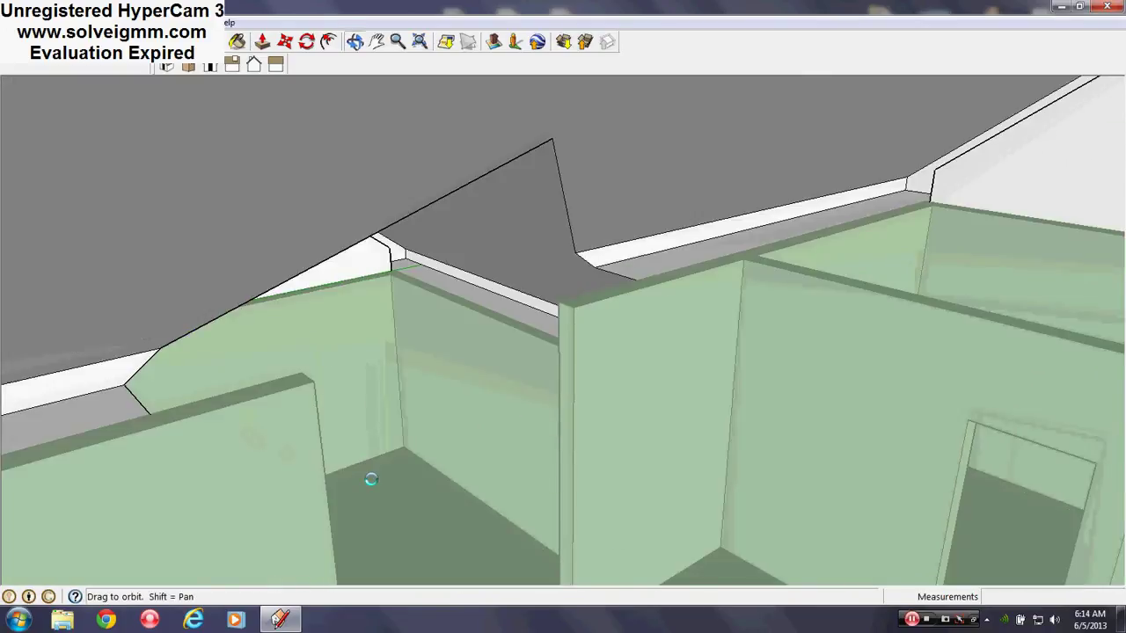
scroll(575, 344, "down", 10)
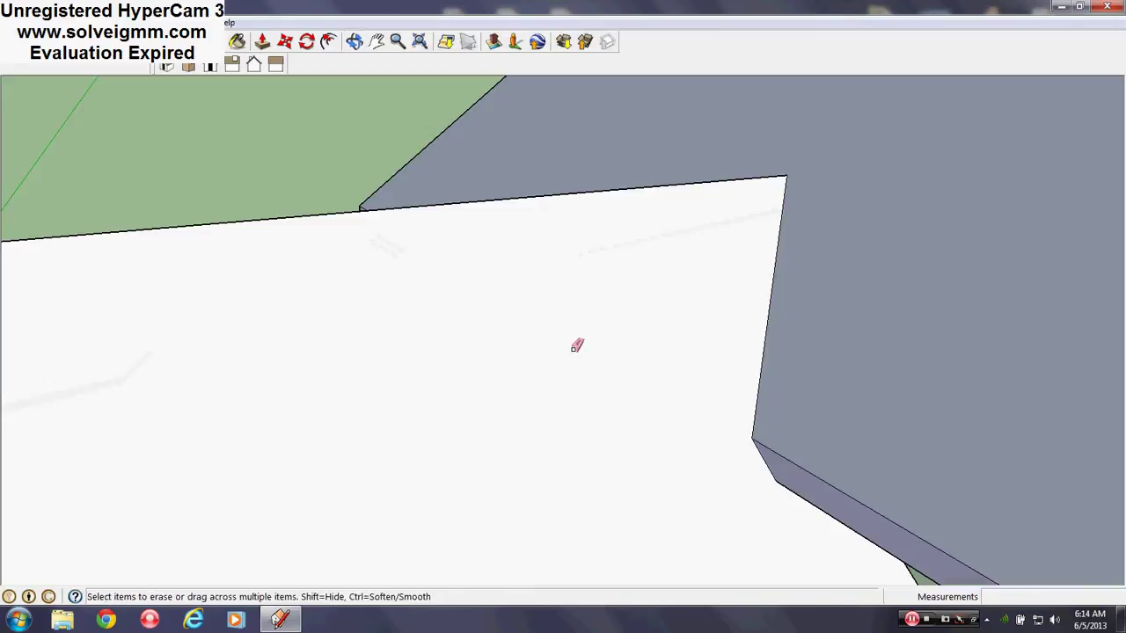
scroll(407, 243, "up", 2)
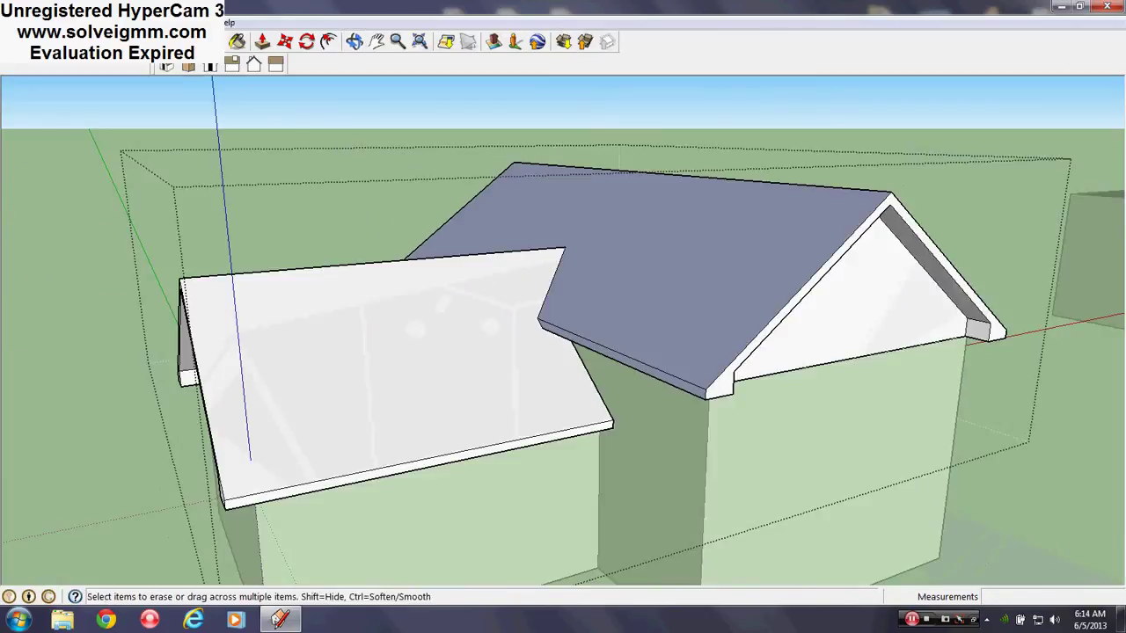
Paint the upper roof slope facing the lower section with Color_000 and close the roof group.
key("b")
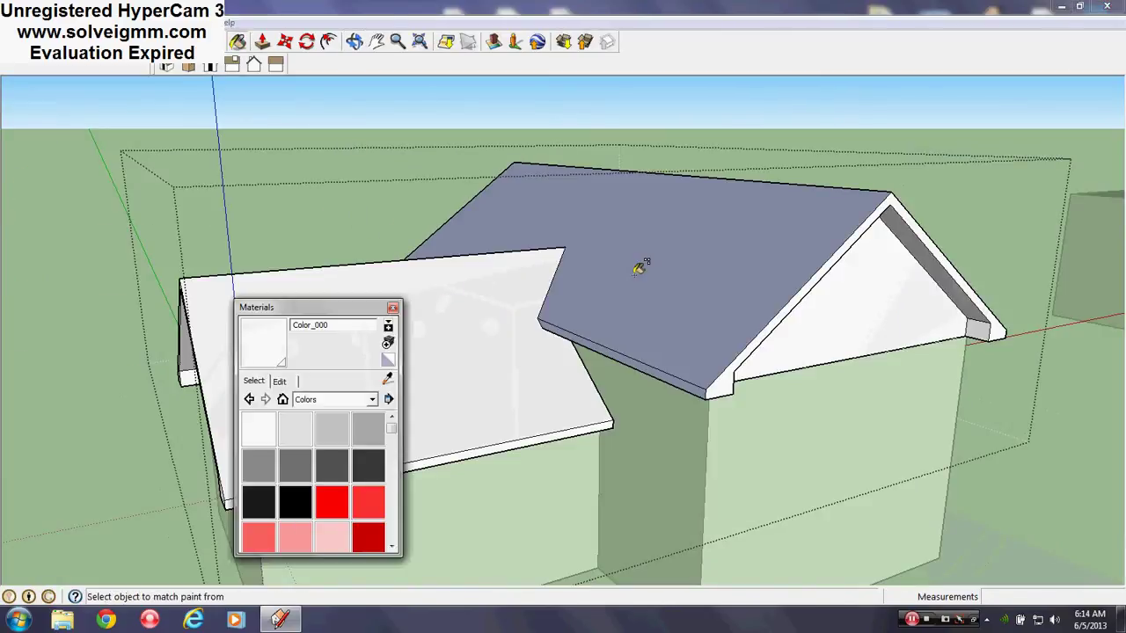
left_click(642, 236)
right_click(658, 128)
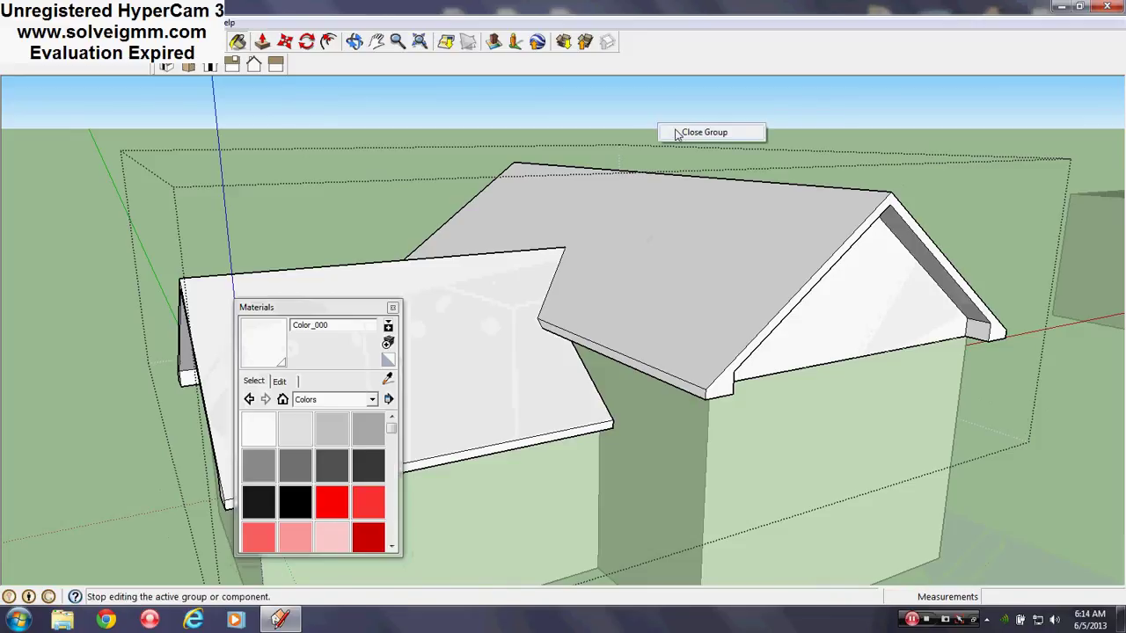
left_click(677, 131)
mouse_move(626, 264)
middle_mouse_down()
mouse_move(636, 290)
mouse_move(737, 254)
mouse_move(598, 221)
mouse_move(553, 289)
mouse_move(589, 327)
middle_mouse_up()
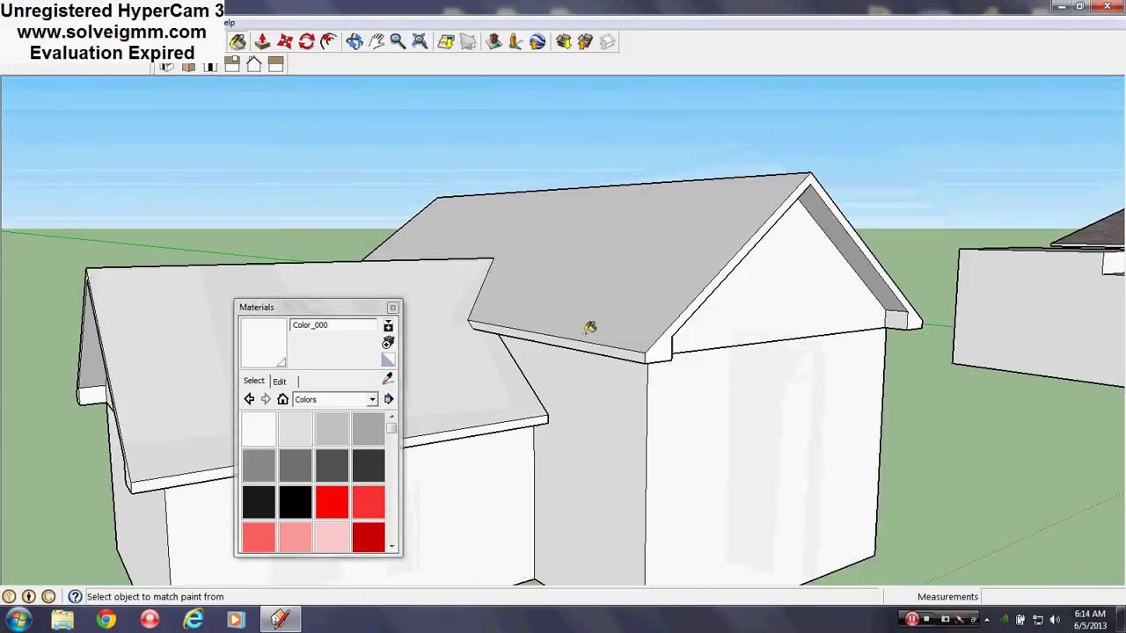
left_click(392, 307)
middle_click_drag(730, 431, 724, 401)
Open the roof group for editing and hide the bottom edge of the upper section's near gable.
key("l")
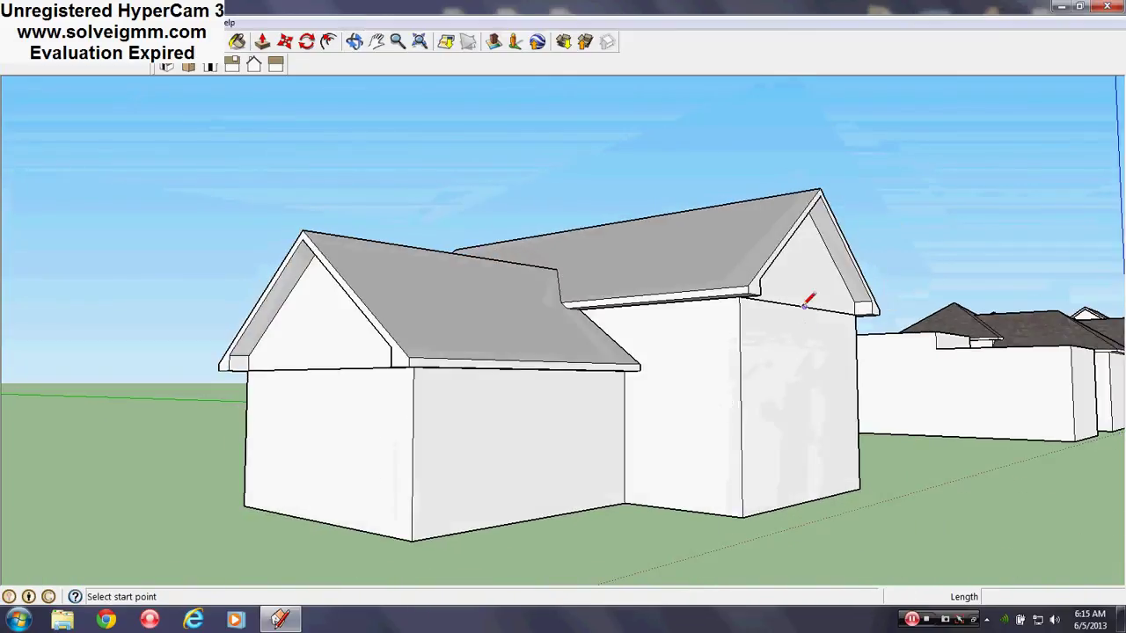
right_click(803, 307)
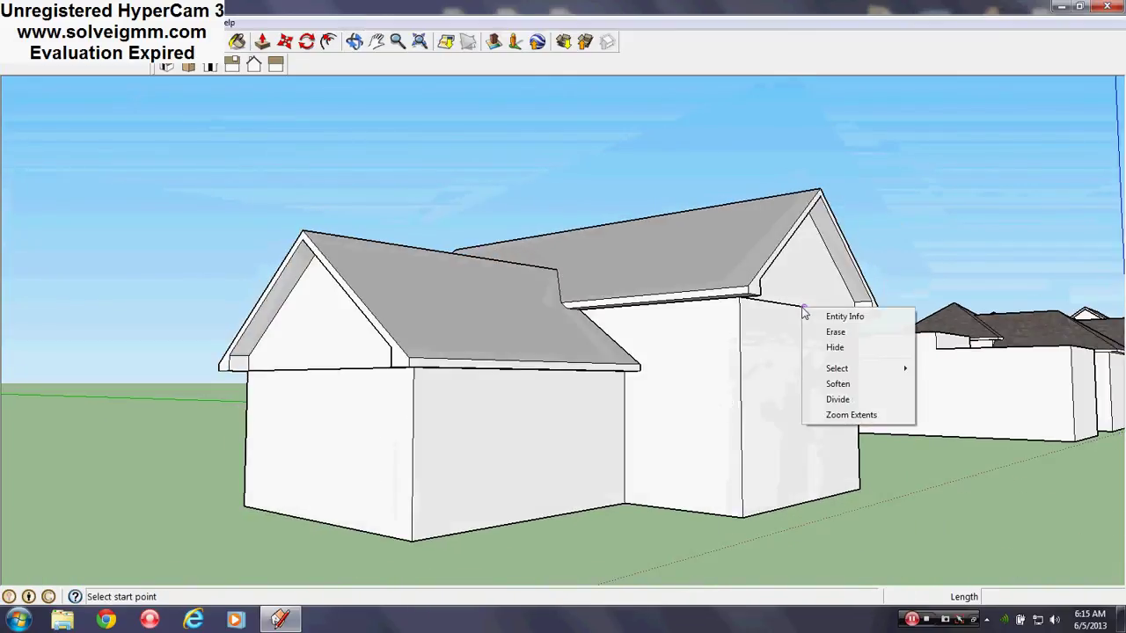
right_click(782, 261)
left_click(756, 324)
middle_click_drag(757, 324, 747, 284)
right_click(753, 296)
left_click(761, 337)
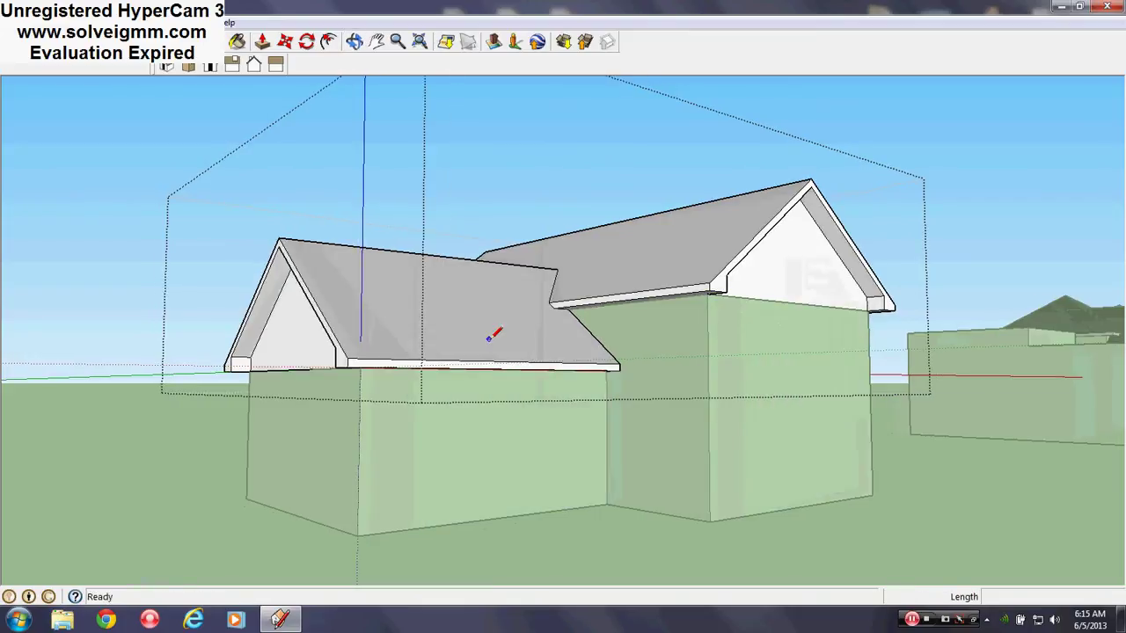
Hide the bottom edges of the lower section's gable and the upper section's other gable.
middle_click_drag(493, 334, 756, 343)
right_click(637, 360)
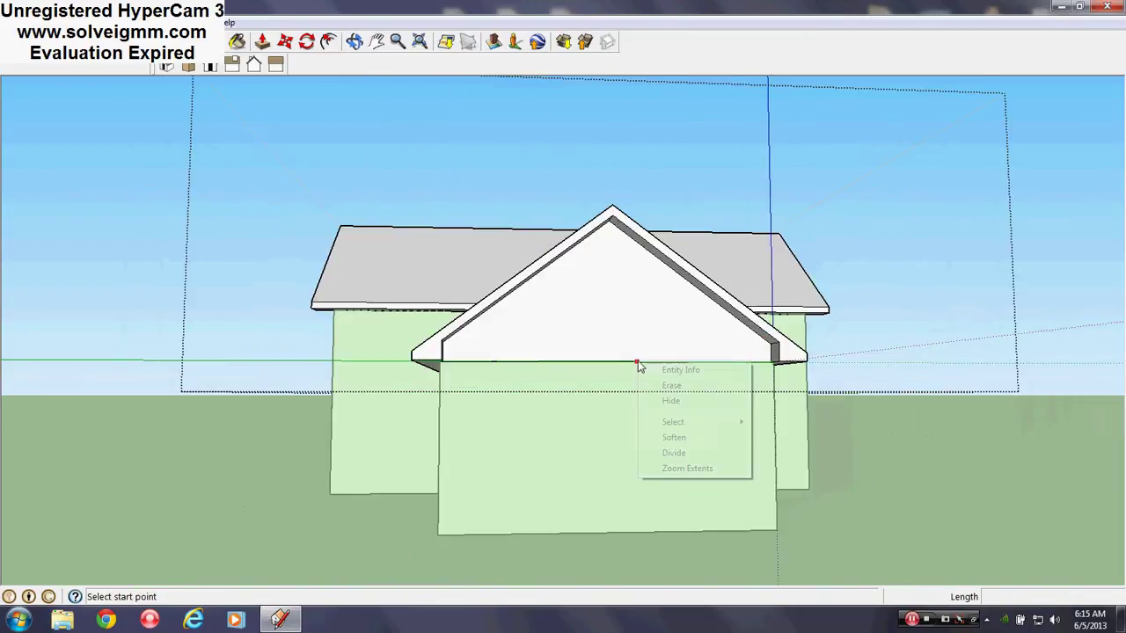
left_click(669, 397)
middle_click_drag(625, 395, 910, 389)
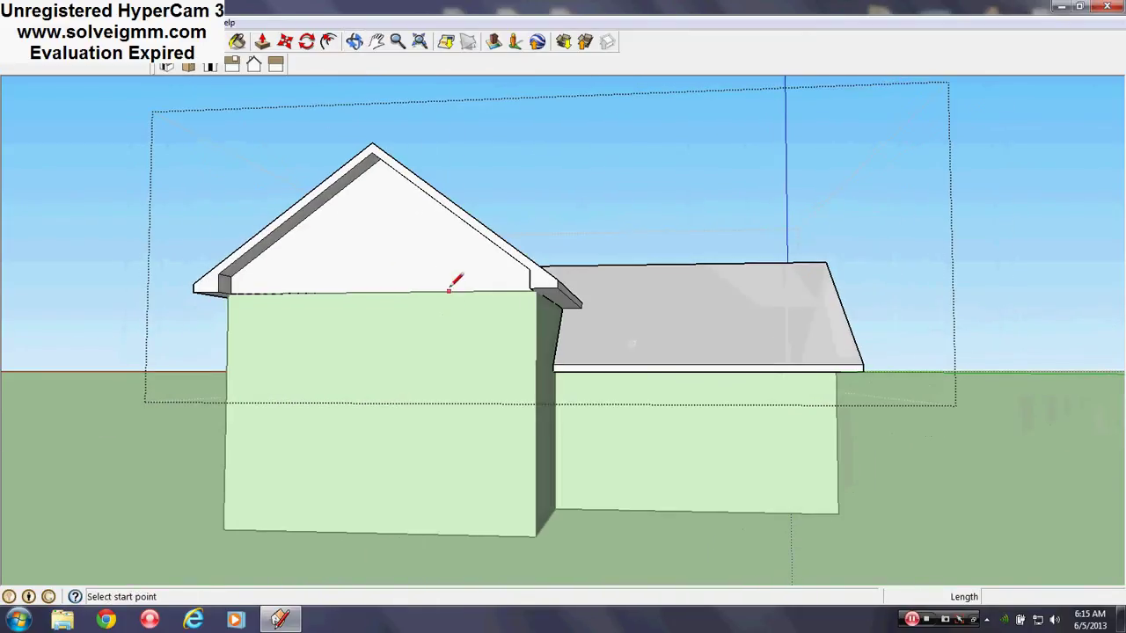
right_click(448, 290)
left_click(476, 340)
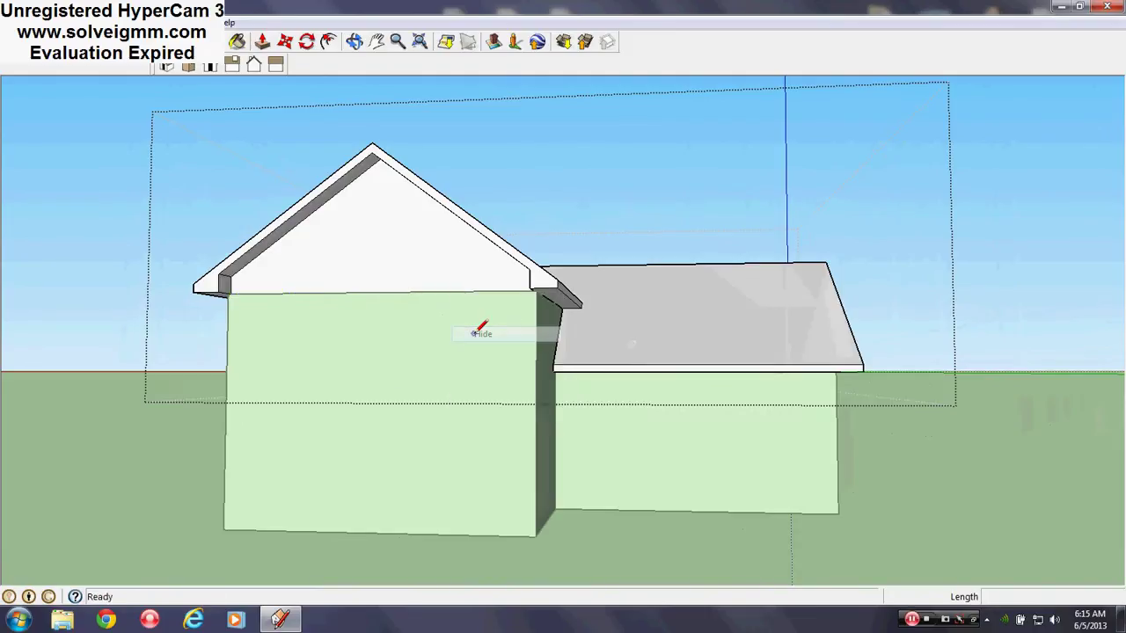
Close the roof group and hide the wall's top edges beneath the lower section's gable and the upper section's near gable.
middle_click_drag(467, 329, 341, 229)
right_click(308, 210)
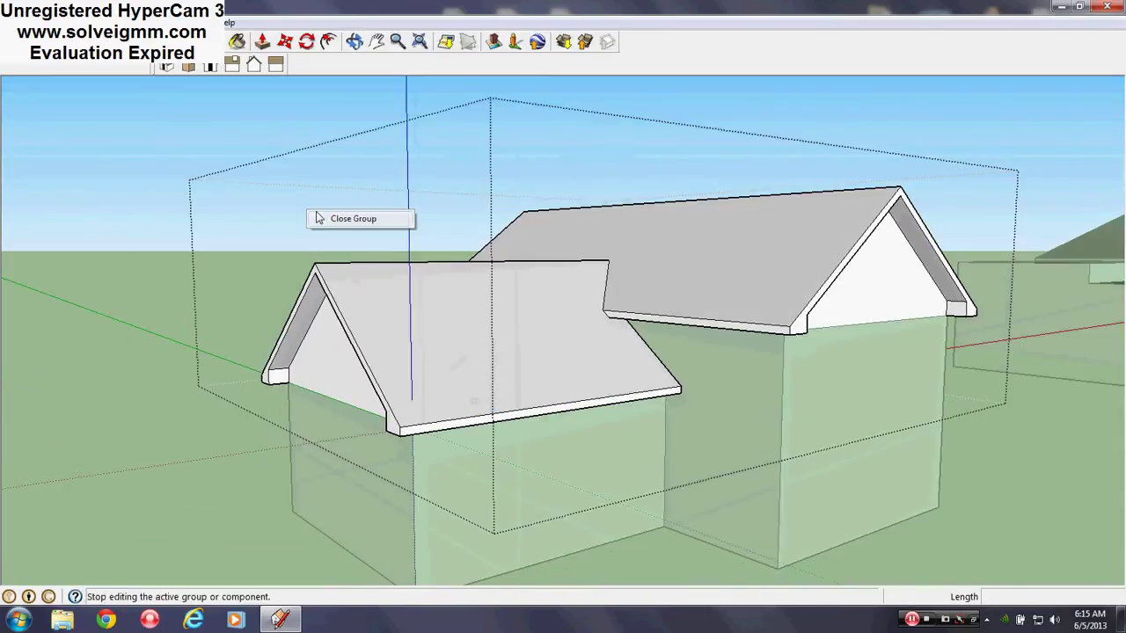
left_click(321, 219)
right_click(303, 396)
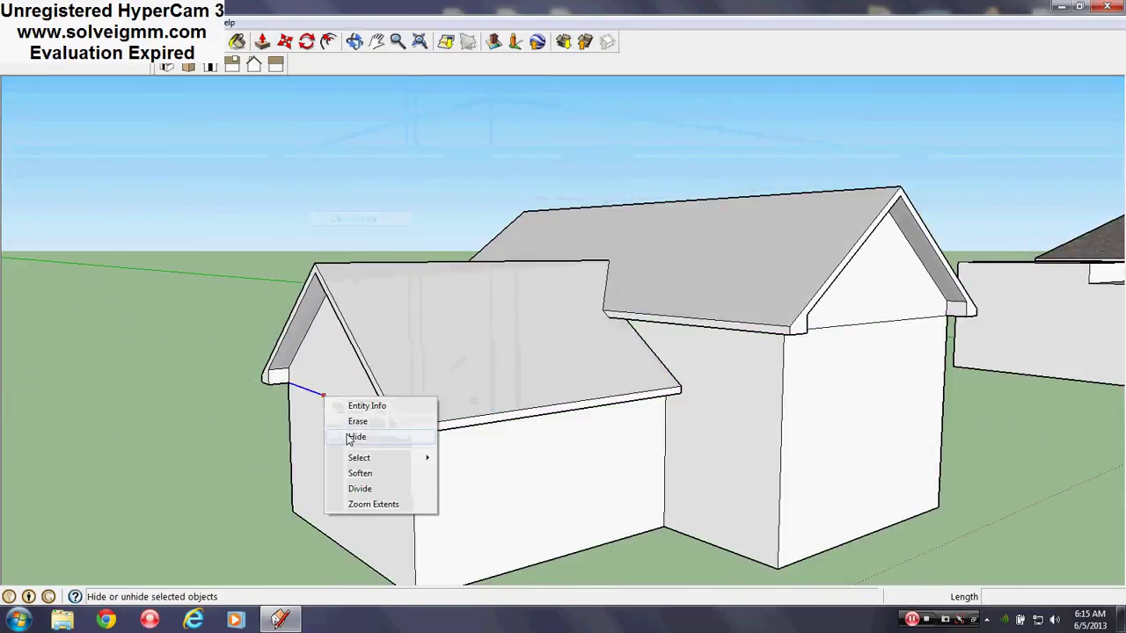
left_click(342, 434)
right_click(858, 326)
right_click(858, 324)
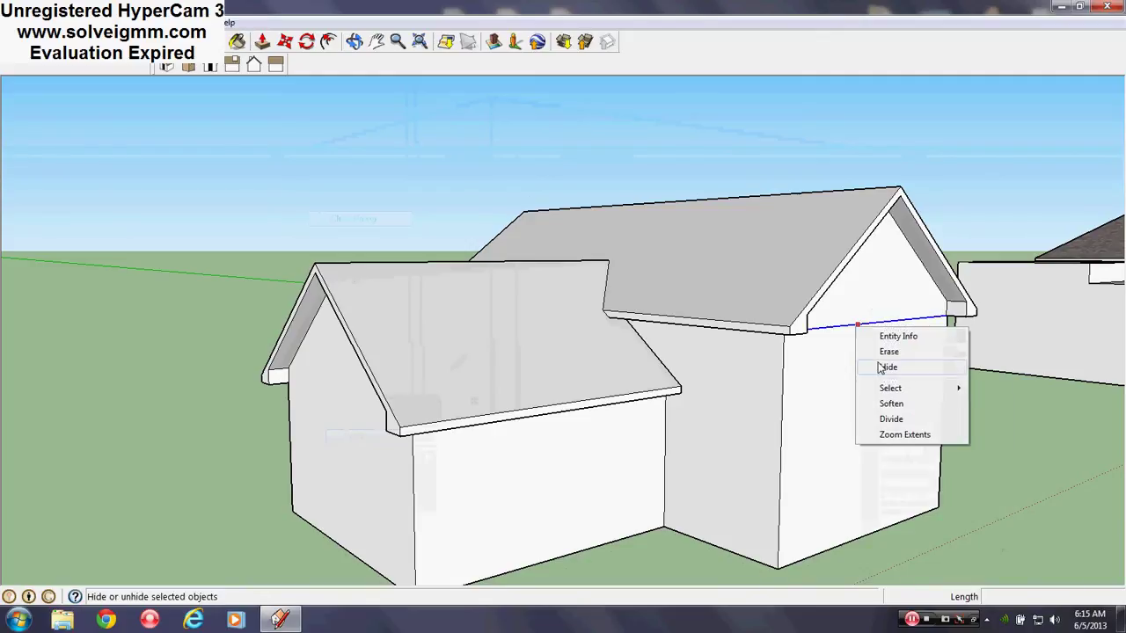
left_click(880, 369)
Hide the wall's top edge beneath the gable at the opposite end of the upper section.
middle_click_drag(880, 372, 11, 422)
middle_click_drag(644, 422, 572, 378)
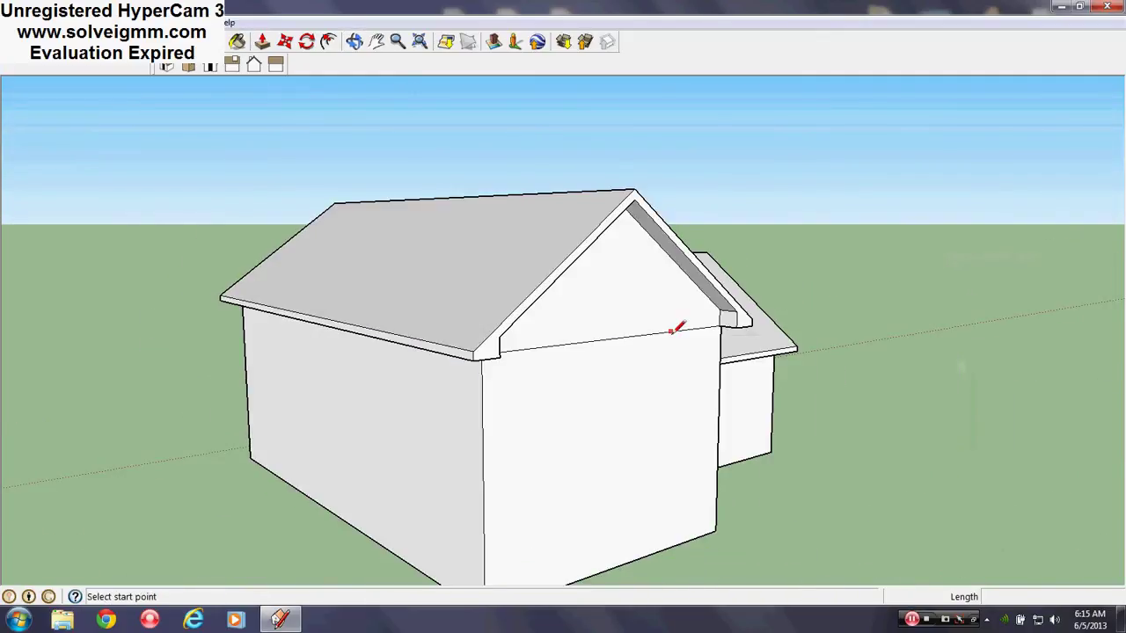
right_click(673, 330)
key("Escape")
right_click(692, 326)
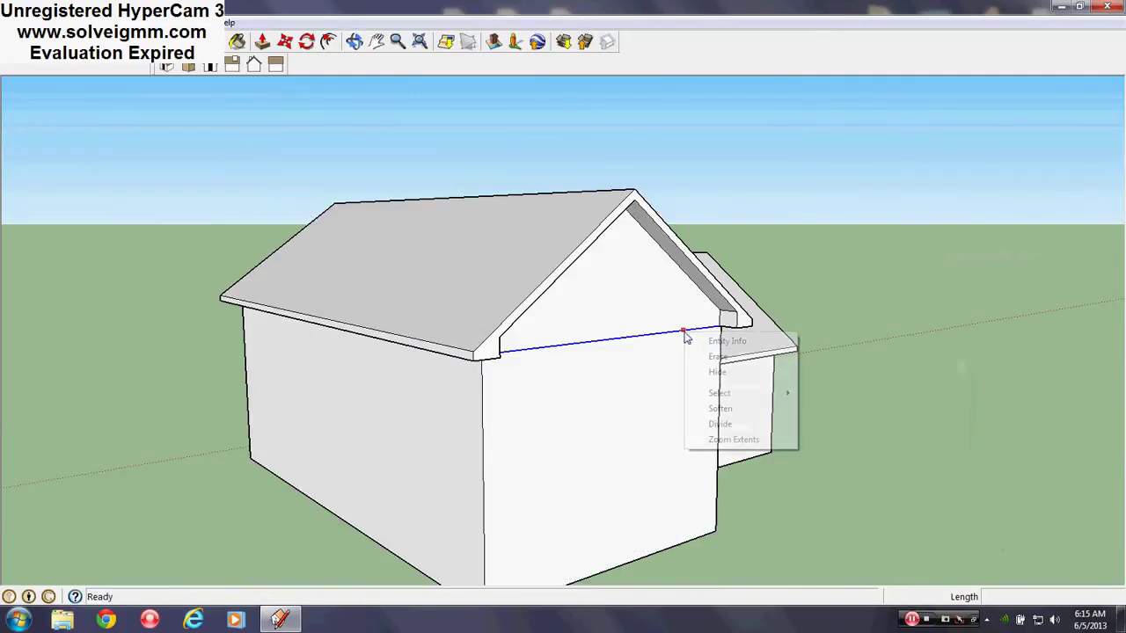
left_click(707, 355)
Make Layer0 the active layer.
mouse_move(766, 370)
middle_mouse_down()
mouse_move(345, 387)
mouse_move(197, 492)
mouse_move(304, 314)
middle_mouse_up()
left_click(189, 22)
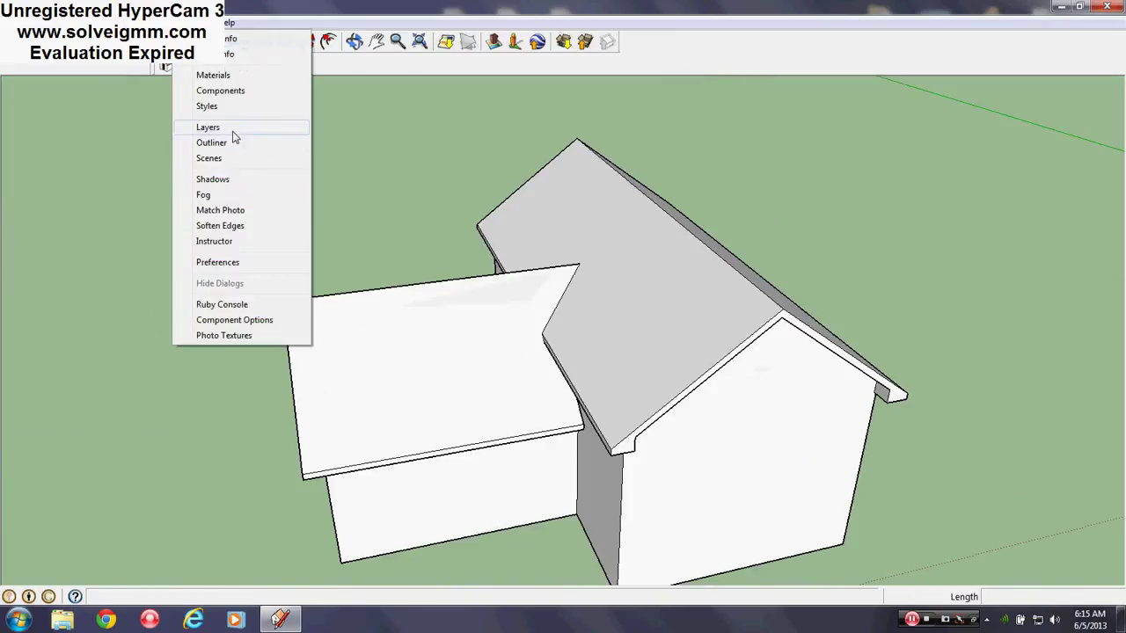
left_click(220, 127)
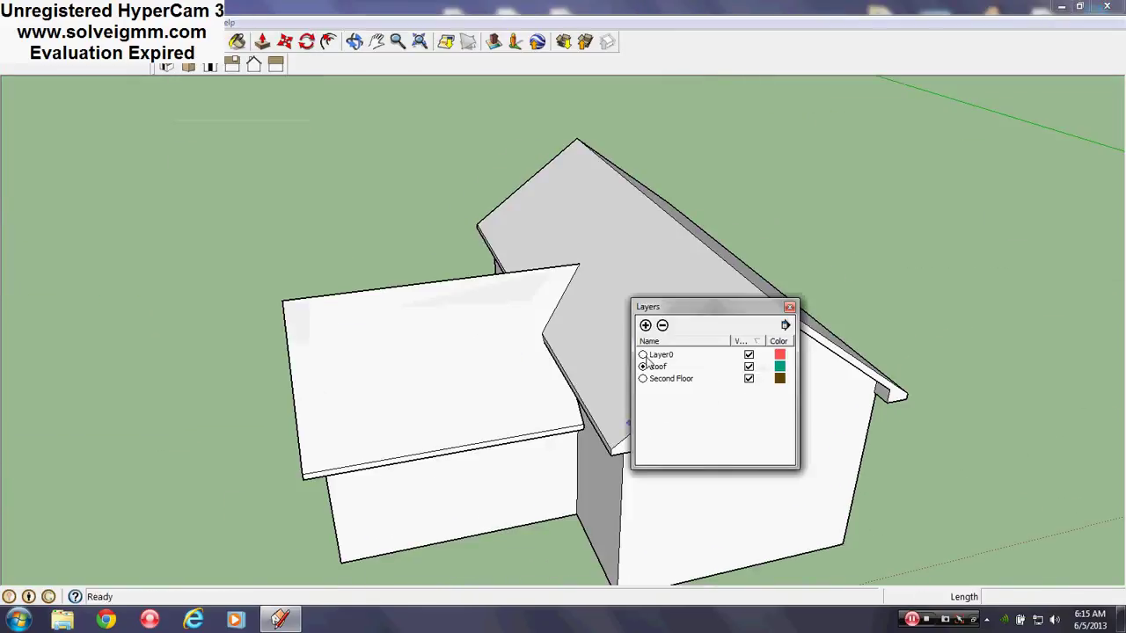
left_click(642, 354)
middle_click_drag(352, 395, 401, 387)
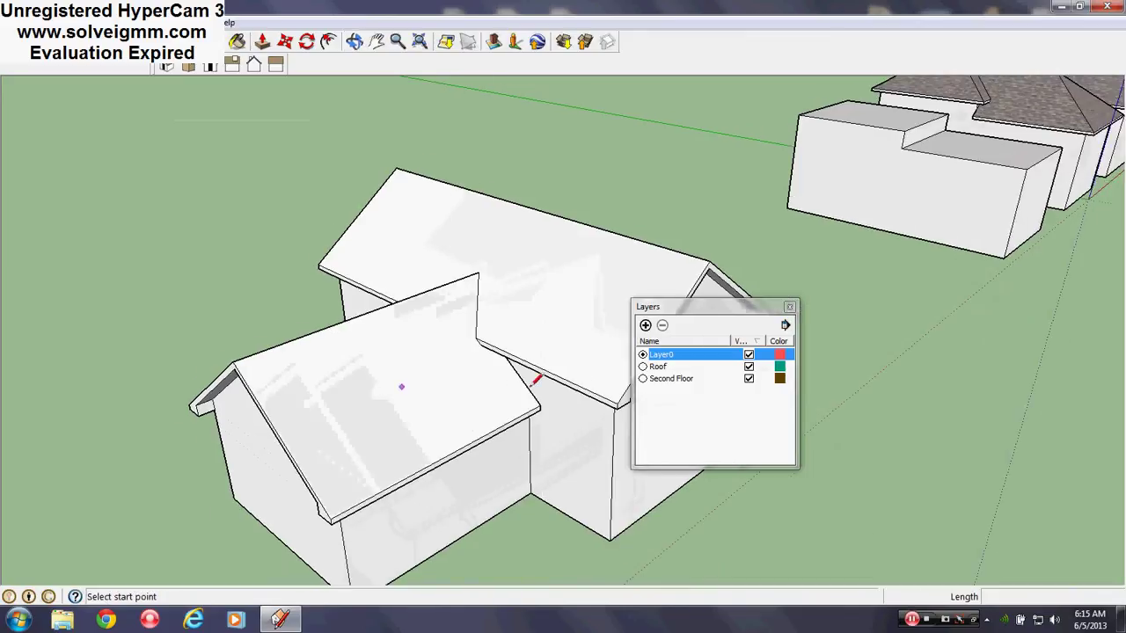
Turn off the Roof layer to view the interior walls and stairs, and make the layer visible again.
left_click(748, 366)
middle_click_drag(558, 328, 480, 262)
scroll(502, 322, "down", 3)
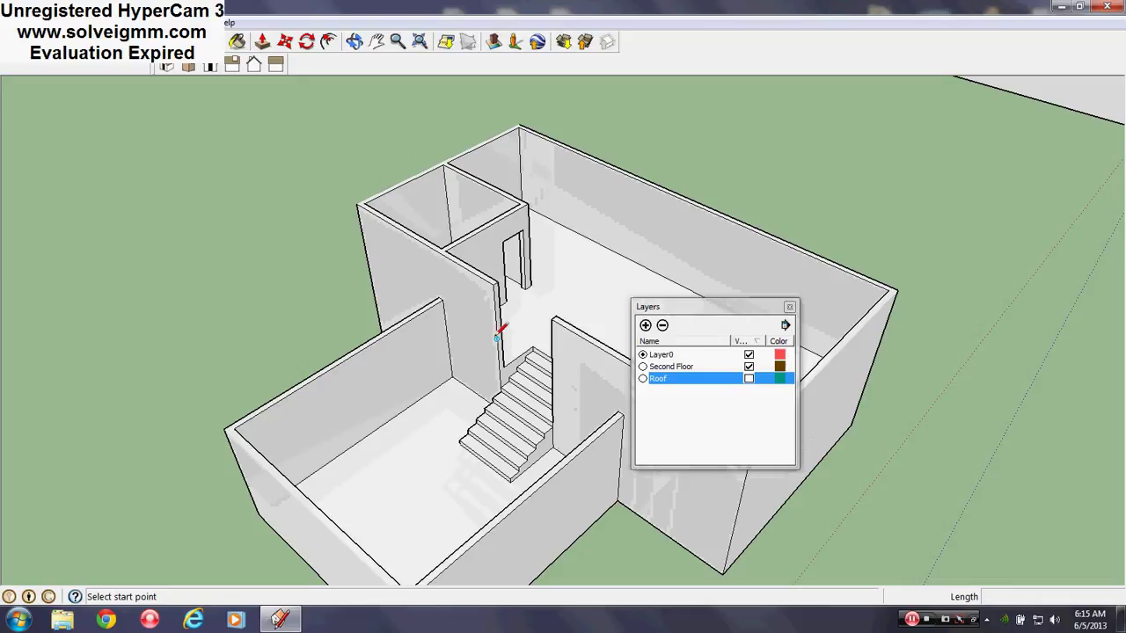
middle_click_drag(489, 352, 455, 304)
scroll(527, 319, "up", 2)
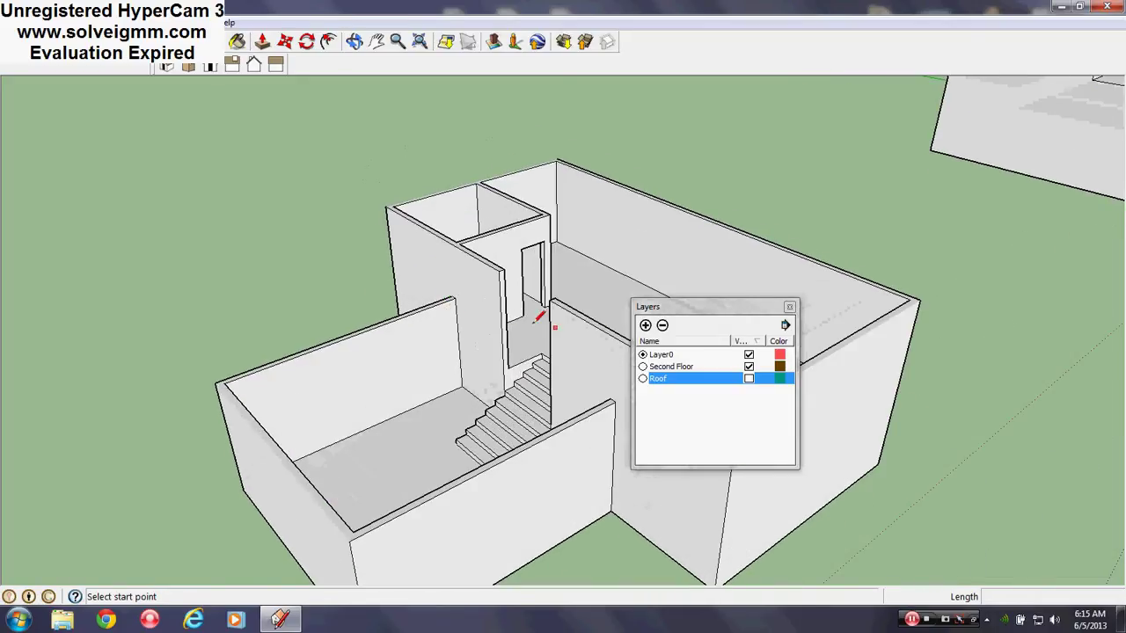
scroll(505, 292, "up", 1)
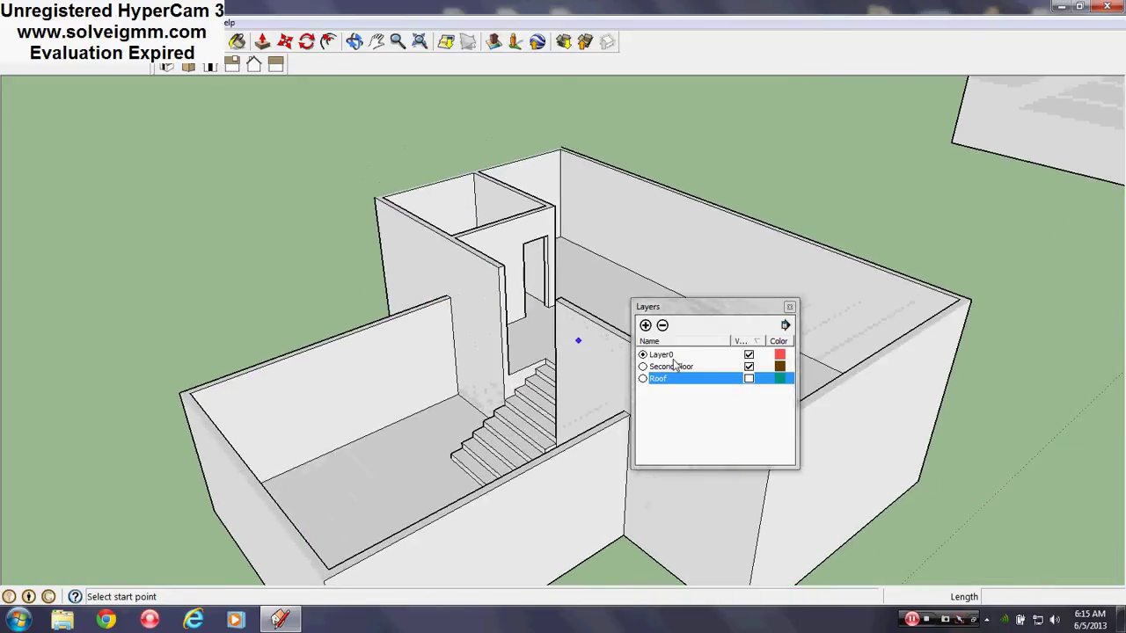
left_click(748, 379)
Examine the underside of the joined roofs from inside the house, above the stairs and the walls between the two sections.
scroll(583, 231, "up", 4)
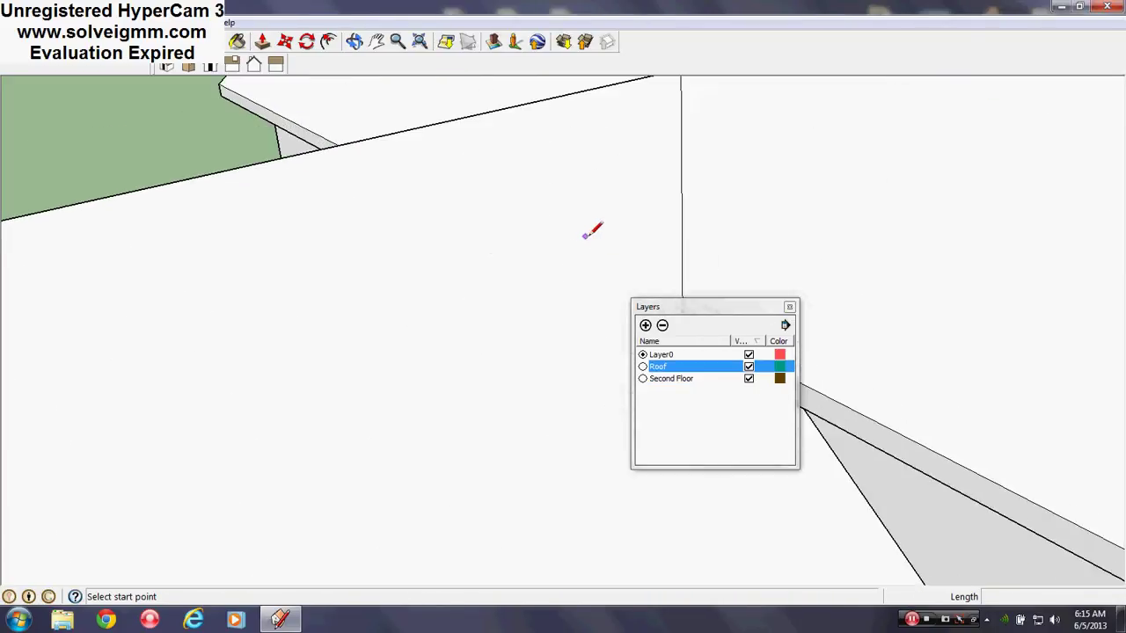
scroll(586, 236, "up", 2)
mouse_move(584, 236)
middle_mouse_down()
mouse_move(126, 141)
mouse_move(18, 173)
mouse_move(158, 178)
middle_mouse_up()
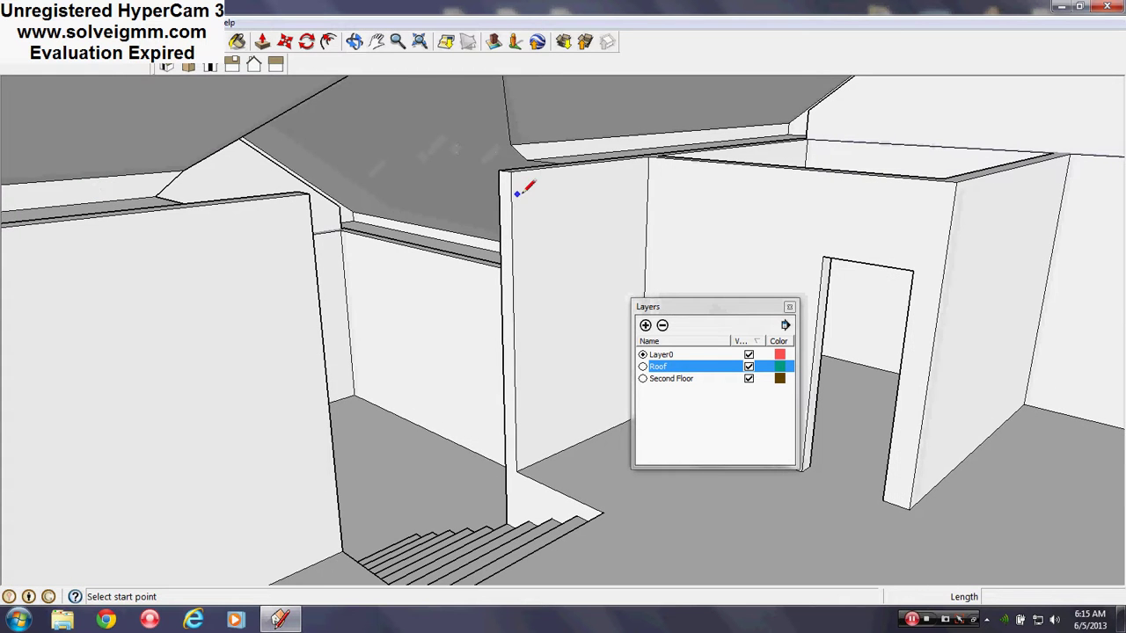
mouse_move(523, 190)
middle_mouse_down()
mouse_move(712, 244)
mouse_move(527, 206)
mouse_move(580, 314)
mouse_move(477, 324)
mouse_move(364, 292)
middle_mouse_up()
middle_click_drag(119, 280, 272, 422)
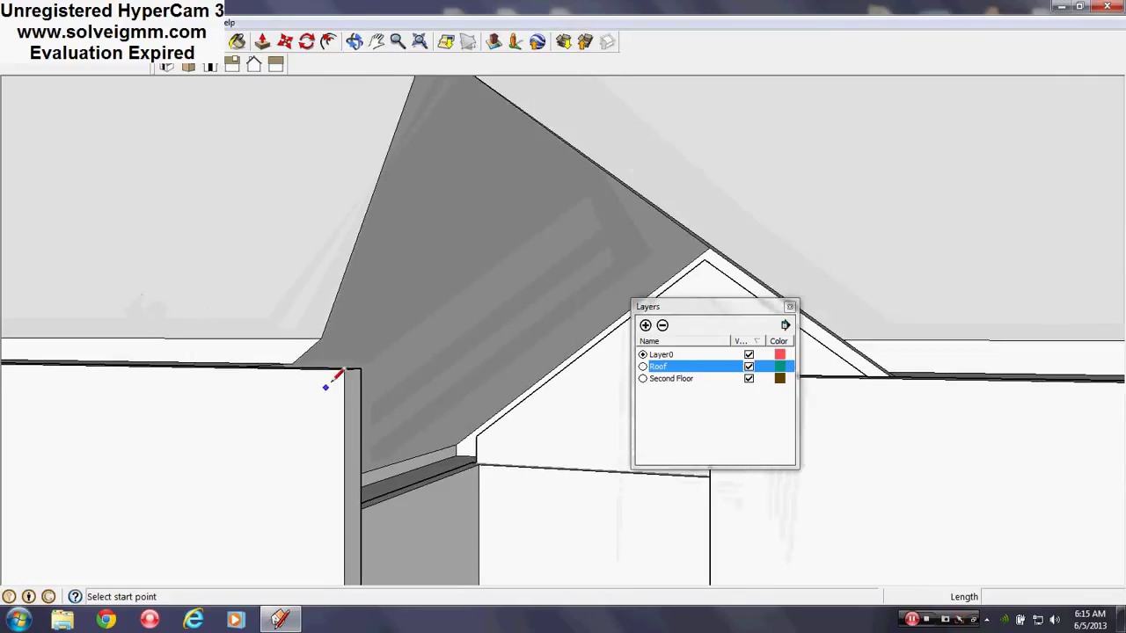
mouse_move(326, 386)
middle_mouse_down()
mouse_move(302, 500)
mouse_move(199, 525)
mouse_move(155, 497)
middle_mouse_up()
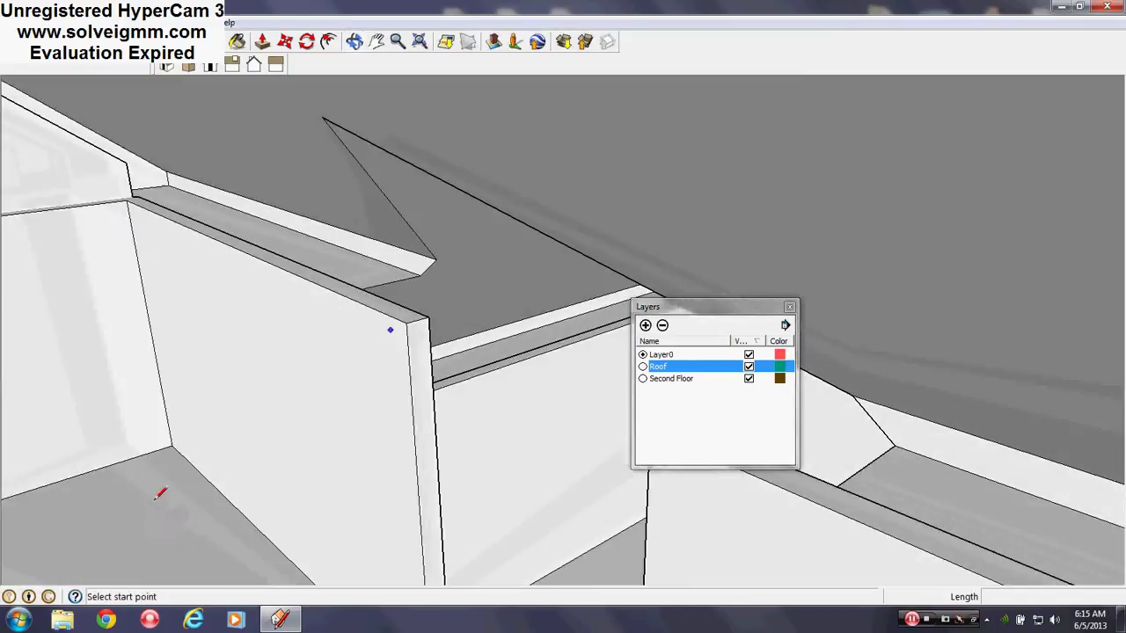
right_click(414, 219)
left_click(200, 212)
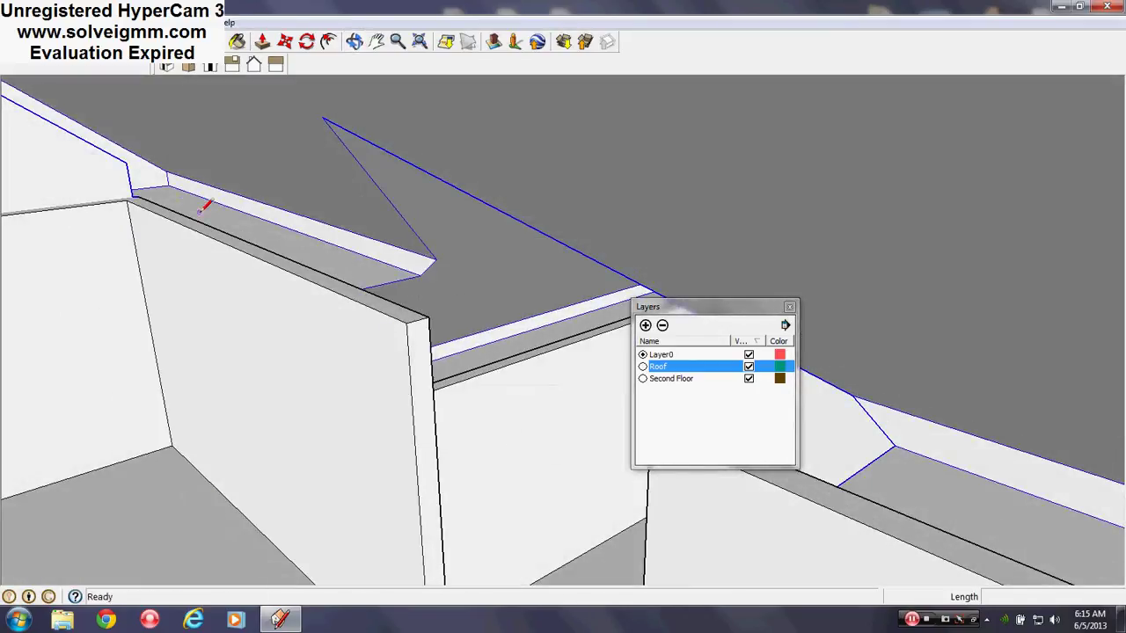
middle_click_drag(199, 212, 805, 353)
scroll(341, 229, "down", 4)
right_click(237, 155)
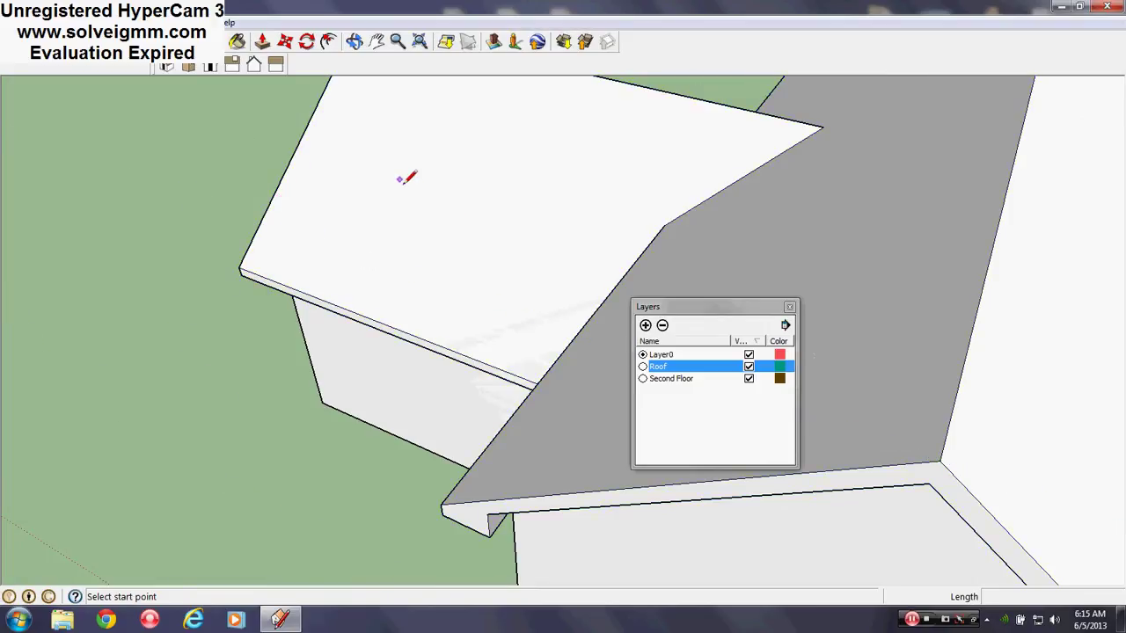
scroll(404, 183, "up", 4)
middle_click_drag(403, 183, 3, 85)
middle_click_drag(81, 141, 263, 331)
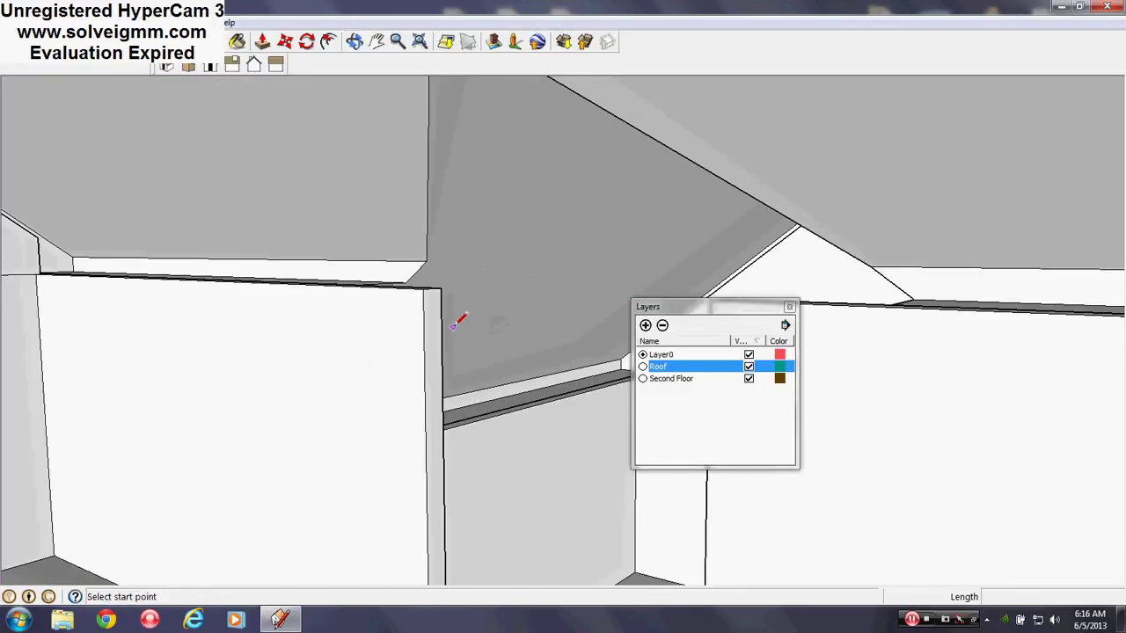
middle_click_drag(364, 308, 518, 387)
middle_click_drag(791, 324, 844, 309)
middle_click_drag(308, 318, 470, 390)
scroll(320, 247, "down", 8)
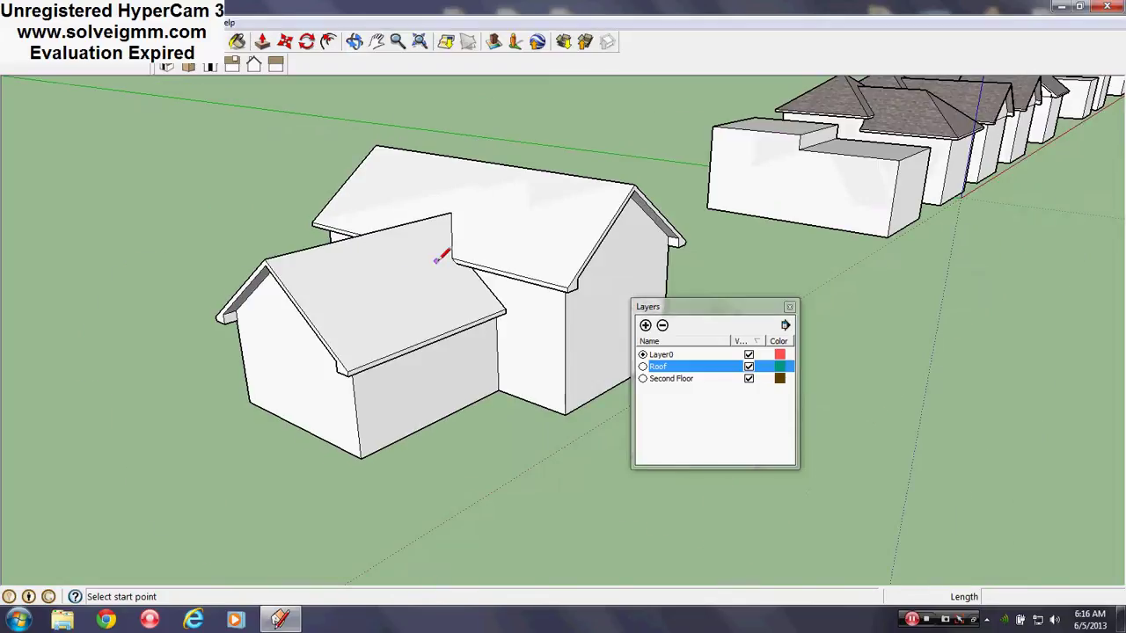
Close the Layers dialog and show the whole finished split-level house from outside.
mouse_move(439, 258)
middle_mouse_down()
mouse_move(393, 339)
mouse_move(501, 322)
mouse_move(428, 313)
middle_mouse_up()
key("l")
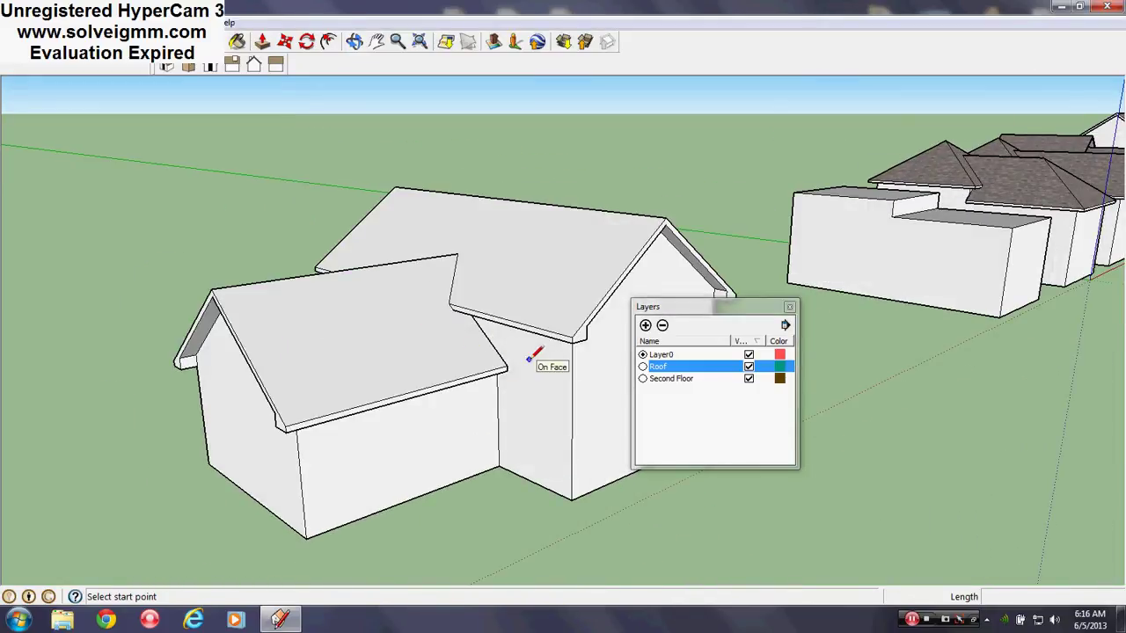
middle_click_drag(568, 337, 539, 308)
left_click(789, 306)
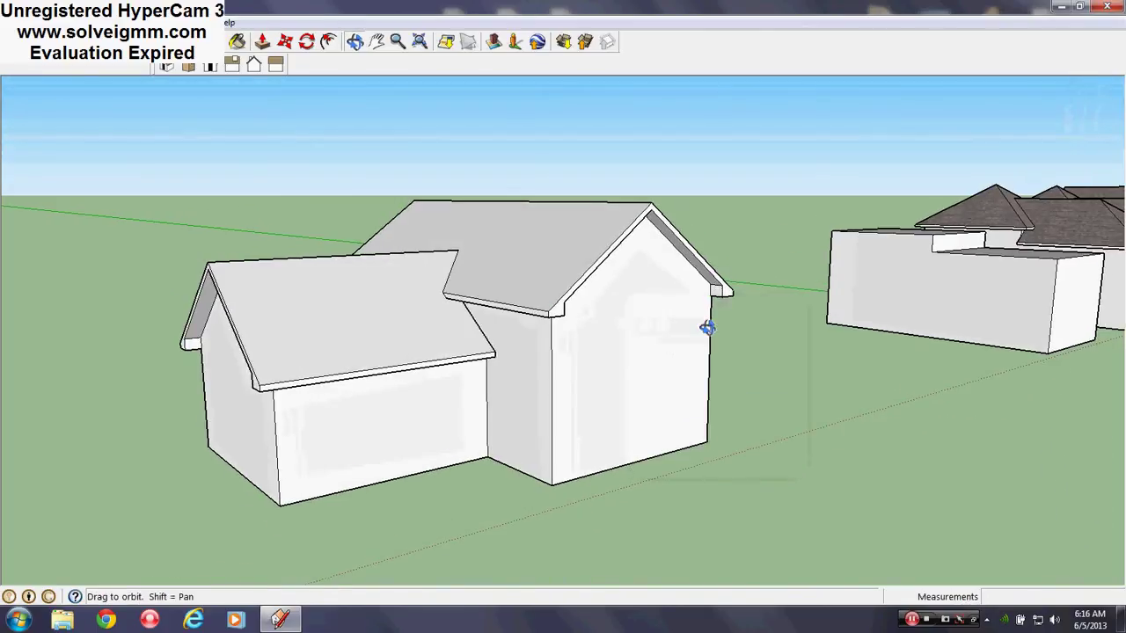
Examine the row of neighbouring example houses, comparing the unroofed block with the hip, mixed and gable roofs.
middle_click_drag(706, 325, 681, 399)
middle_click_drag(727, 366, 7, 456)
scroll(831, 200, "up", 3)
middle_click_drag(820, 211, 746, 287, "shift")
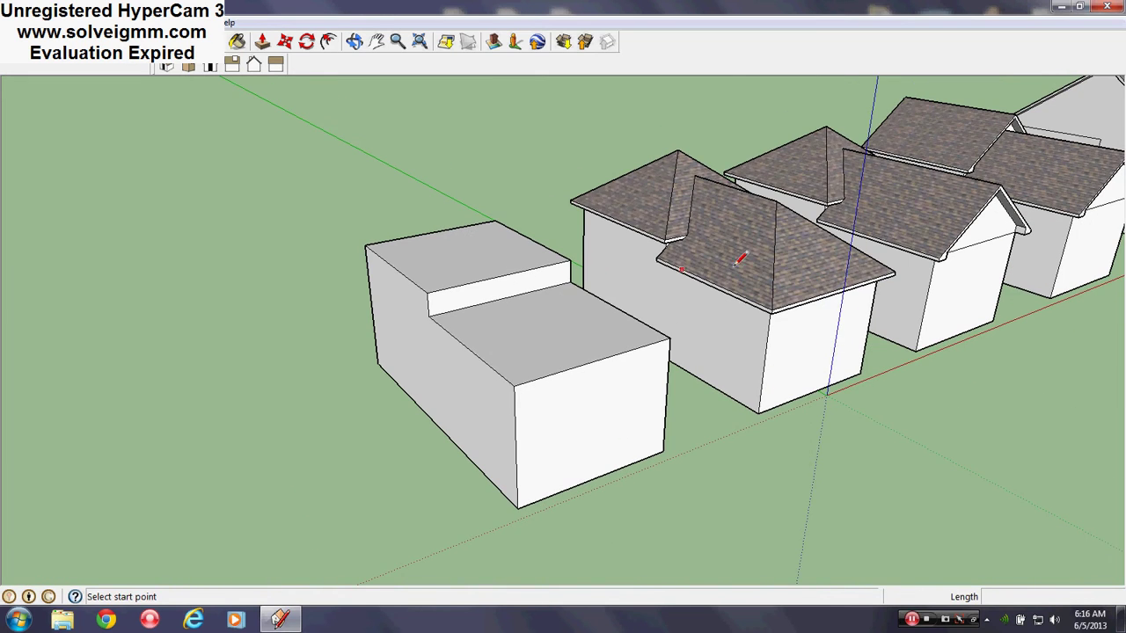
middle_click_drag(754, 262, 401, 386, "shift")
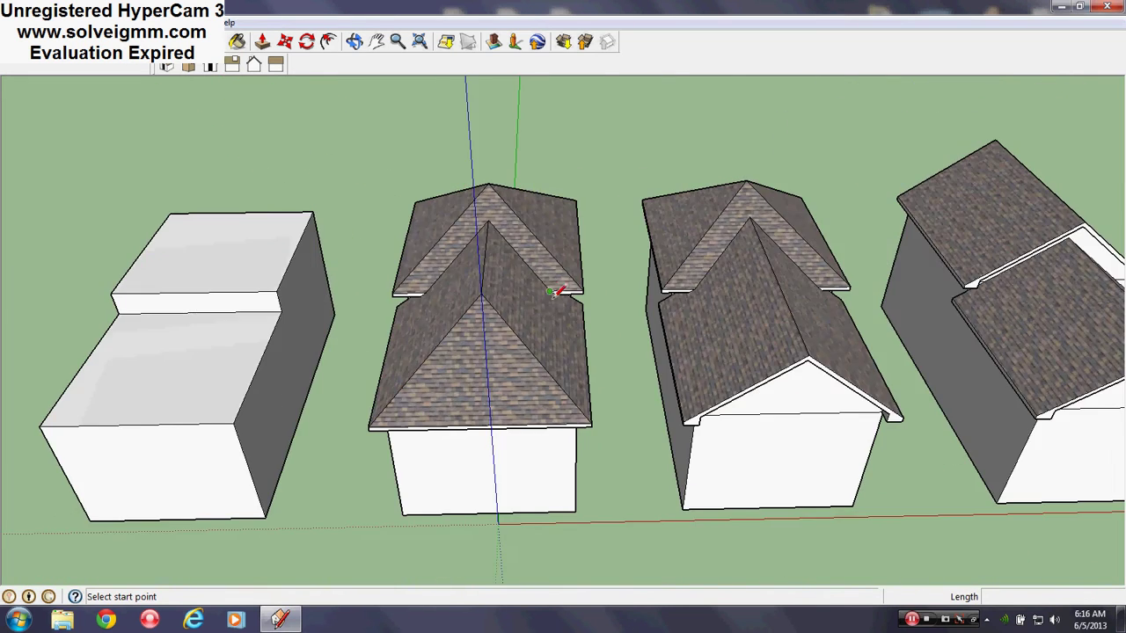
mouse_move(554, 293)
middle_mouse_down()
mouse_move(428, 272)
mouse_move(784, 257)
mouse_move(772, 293)
mouse_move(621, 337)
mouse_move(452, 364)
mouse_move(284, 351)
mouse_move(510, 279)
mouse_move(489, 221)
mouse_move(632, 239)
mouse_move(272, 319)
mouse_move(485, 337)
mouse_move(844, 342)
mouse_move(948, 289)
mouse_move(541, 294)
middle_mouse_up()
mouse_move(473, 325)
middle_mouse_down()
mouse_move(731, 322)
mouse_move(749, 291)
mouse_move(739, 309)
mouse_move(454, 326)
mouse_move(428, 352)
mouse_move(125, 294)
mouse_move(264, 359)
mouse_move(487, 428)
mouse_move(730, 410)
mouse_move(859, 378)
mouse_move(899, 355)
middle_mouse_up()
middle_click_drag(555, 380, 218, 297)
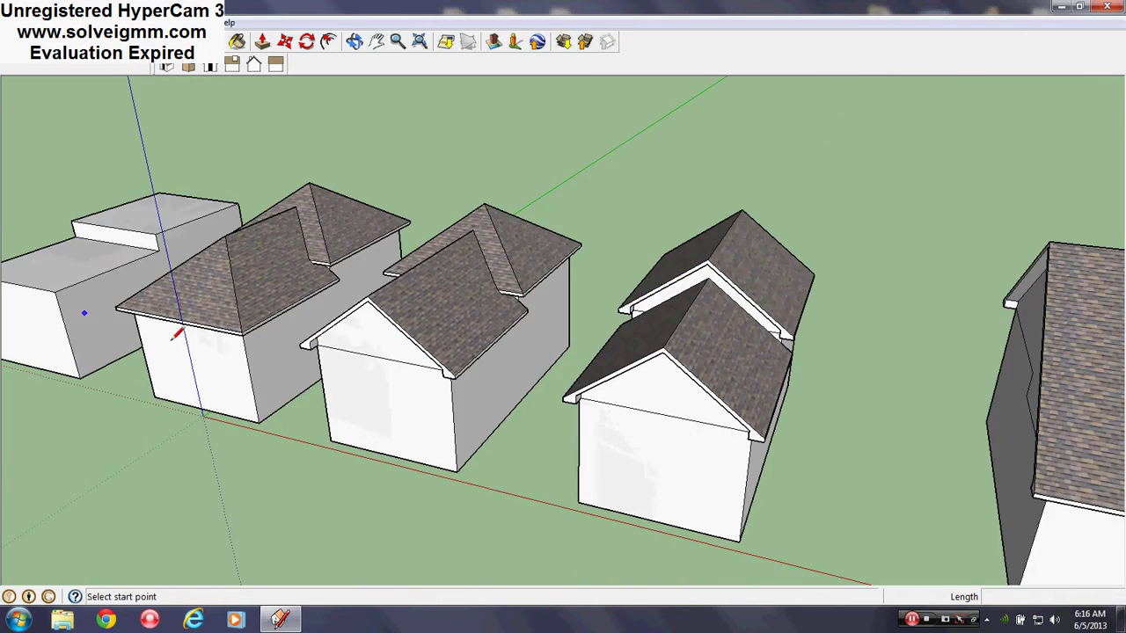
Examine the single-gable example house from several sides, including its roof slopes and the stepped line on its gable wall.
mouse_move(430, 328)
middle_mouse_down()
mouse_move(689, 355)
mouse_move(813, 324)
mouse_move(515, 294)
mouse_move(284, 315)
mouse_move(666, 377)
mouse_move(378, 411)
mouse_move(320, 400)
middle_mouse_up()
mouse_move(510, 312)
middle_mouse_down()
mouse_move(633, 344)
mouse_move(307, 392)
mouse_move(194, 396)
mouse_move(578, 246)
mouse_move(701, 284)
mouse_move(648, 322)
mouse_move(395, 330)
middle_mouse_up()
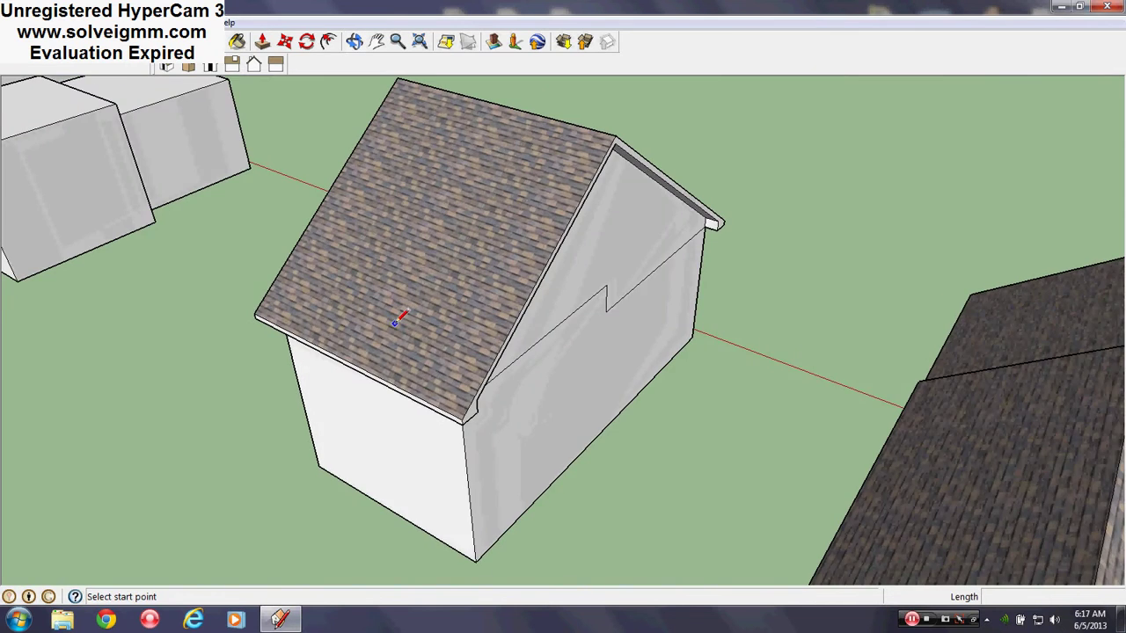
middle_click_drag(551, 267, 340, 269)
middle_click_drag(526, 264, 540, 303)
mouse_move(658, 312)
middle_mouse_down()
mouse_move(603, 342)
mouse_move(347, 356)
mouse_move(502, 395)
mouse_move(125, 442)
mouse_move(271, 318)
middle_mouse_up()
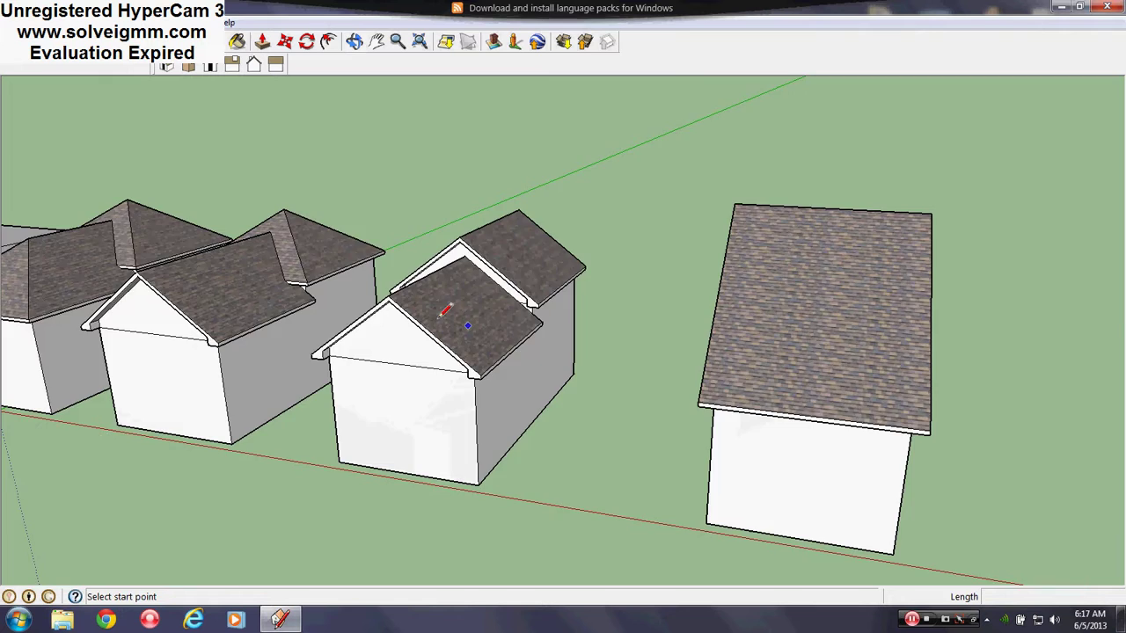
mouse_move(444, 313)
middle_mouse_down()
mouse_move(607, 374)
mouse_move(866, 360)
middle_mouse_up()
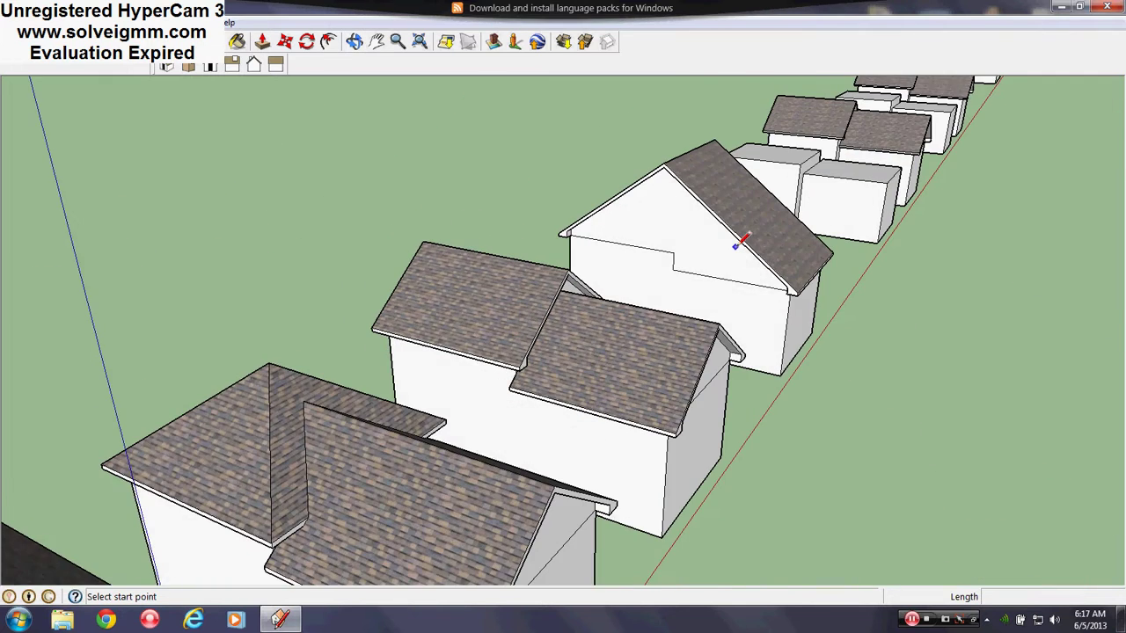
scroll(791, 255, "up", 3)
middle_click_drag(794, 247, 648, 463)
scroll(674, 414, "up", 3)
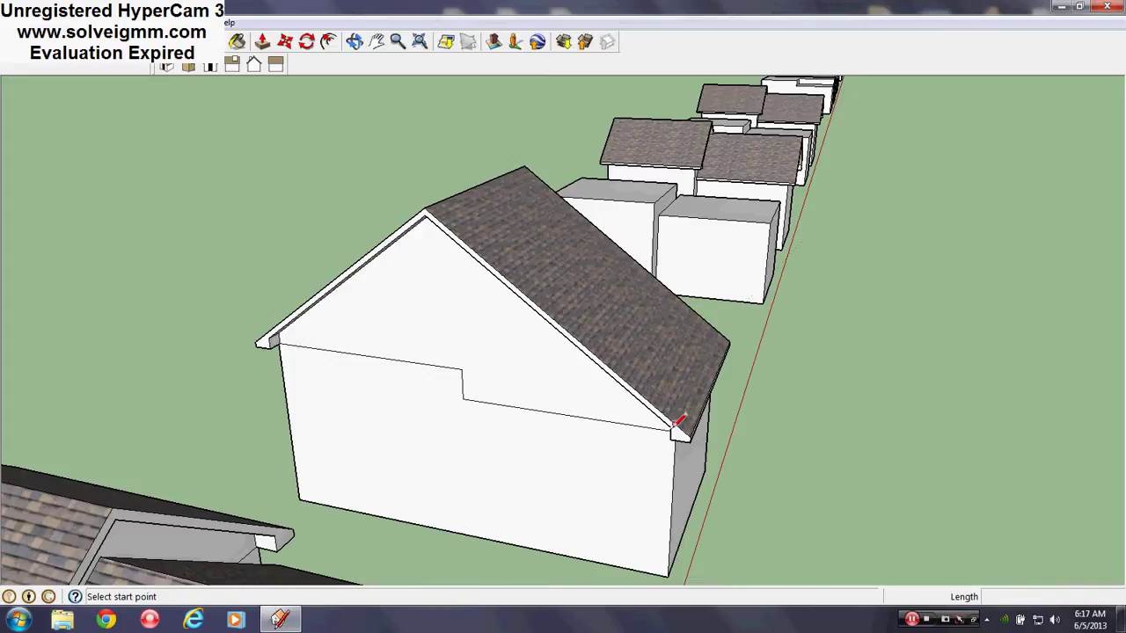
mouse_move(678, 422)
middle_mouse_down()
mouse_move(784, 409)
mouse_move(569, 290)
middle_mouse_up()
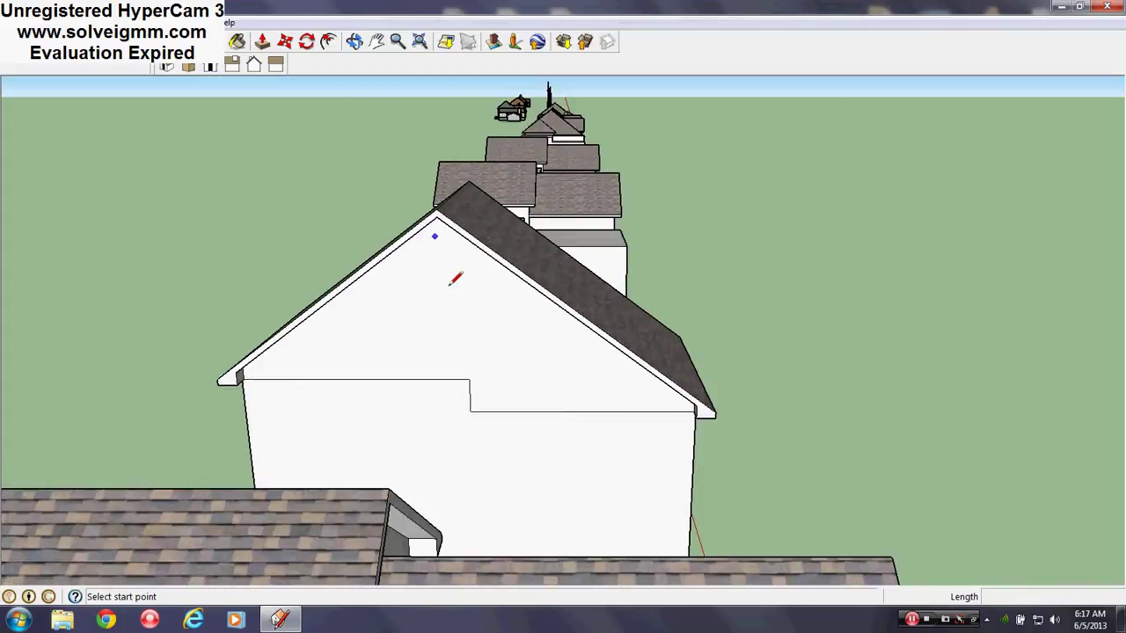
middle_click_drag(646, 311, 425, 367)
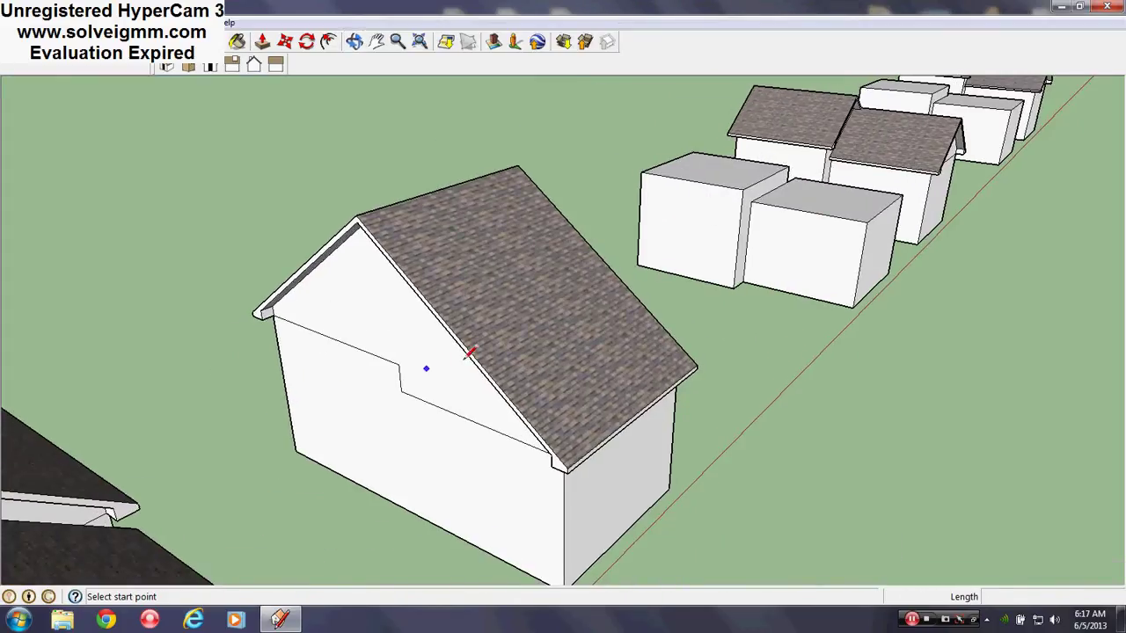
Draw a closed rectangular outline about 46' wide on the ground around the unroofed house made of two offset blocks.
middle_click_drag(813, 226, 471, 403, "shift")
scroll(488, 364, "up", 1)
middle_click_drag(490, 362, 494, 314)
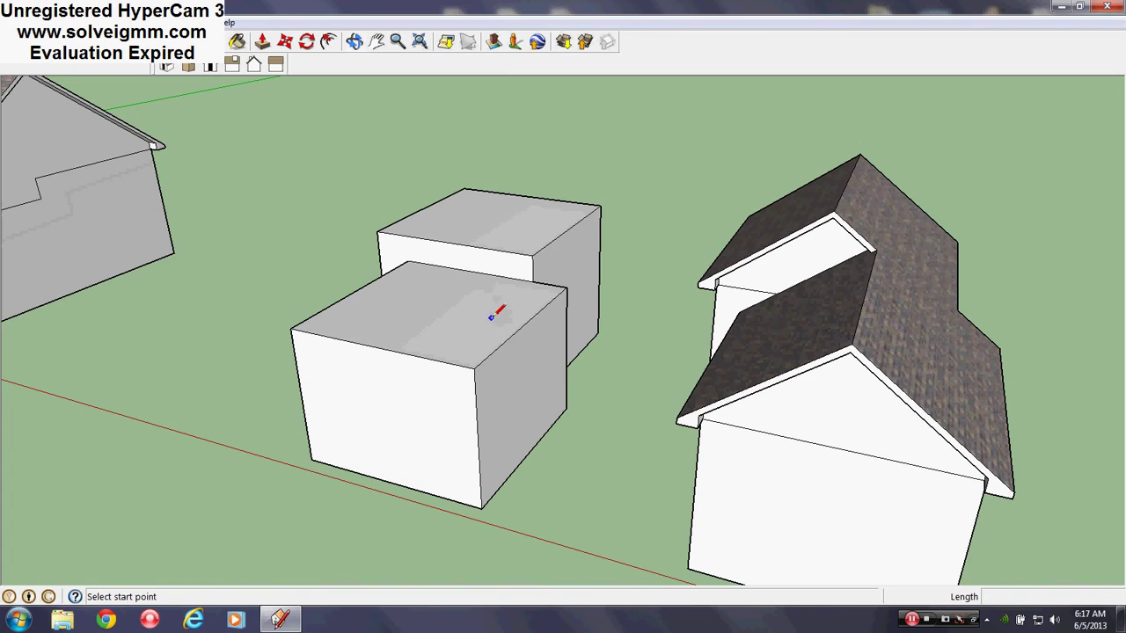
middle_click_drag(735, 283, 744, 371)
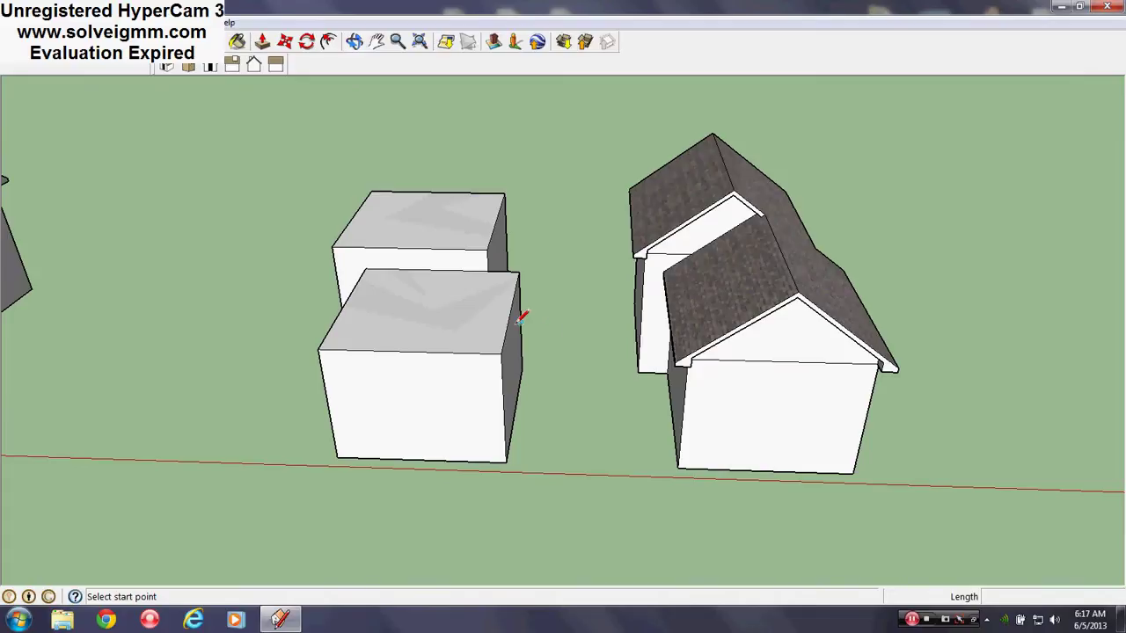
mouse_move(523, 314)
middle_mouse_down()
mouse_move(509, 461)
mouse_move(806, 415)
middle_mouse_up()
scroll(807, 414, "down", 3)
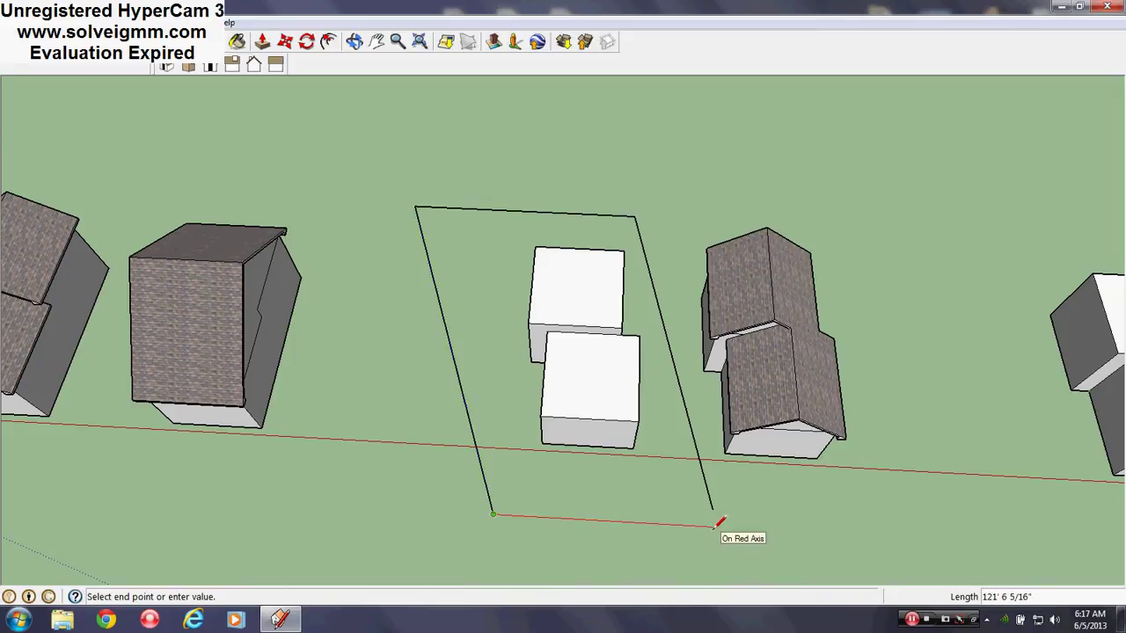
key("Escape")
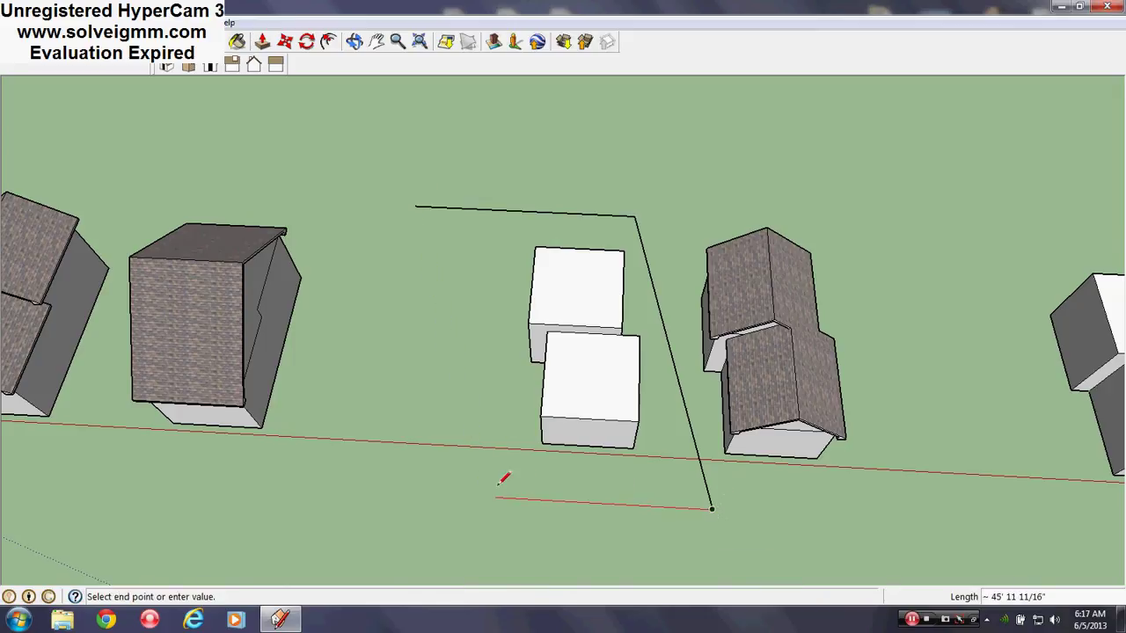
left_click(417, 207)
middle_click_drag(422, 196, 649, 443)
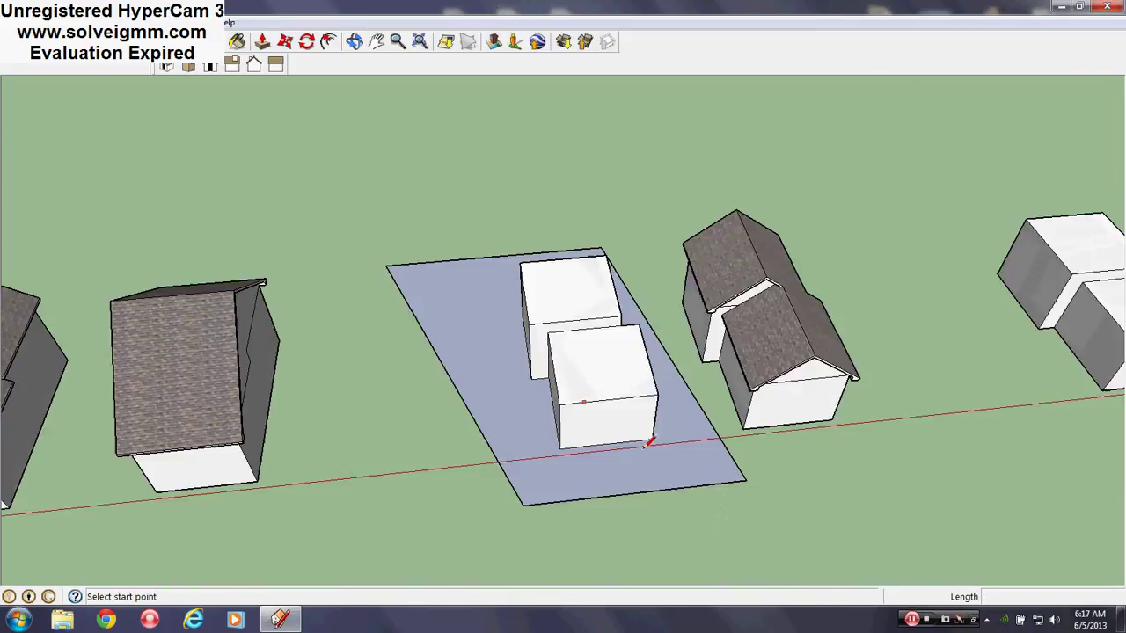
Undo the rectangular outline drawn on the ground around the unroofed house made of two offset blocks.
middle_click_drag(609, 403, 678, 345)
key("ctrl+z")
key("ctrl+z")
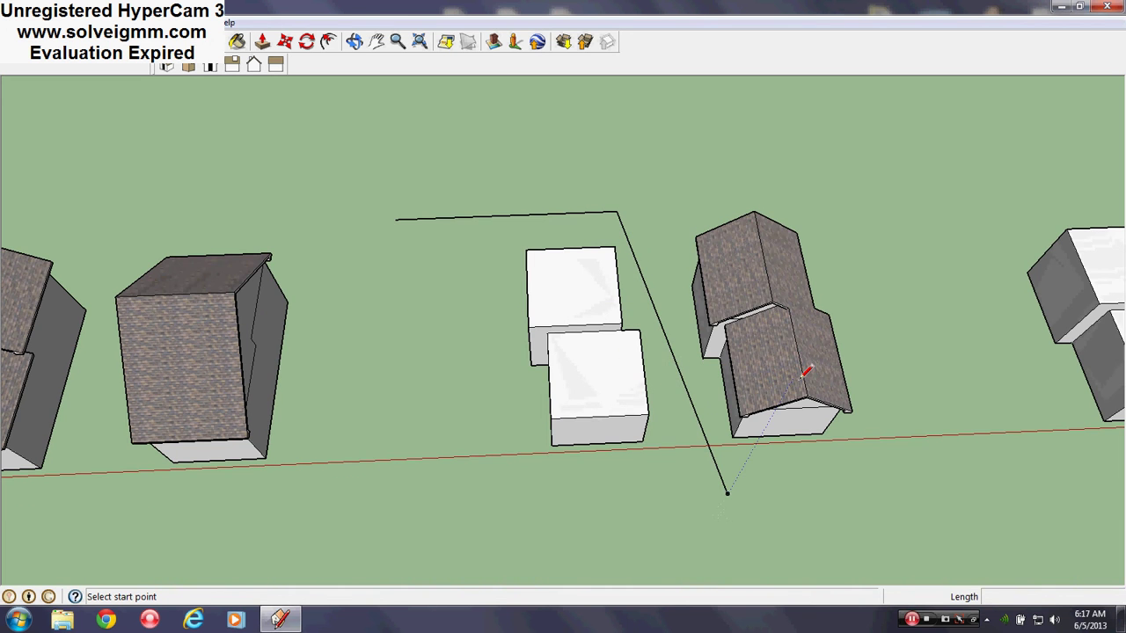
Compare the unroofed houses of two offset blocks with their gable-roofed versions, looking at how the joined gables meet.
scroll(804, 374, "up", 1)
middle_click_drag(799, 377, 962, 161)
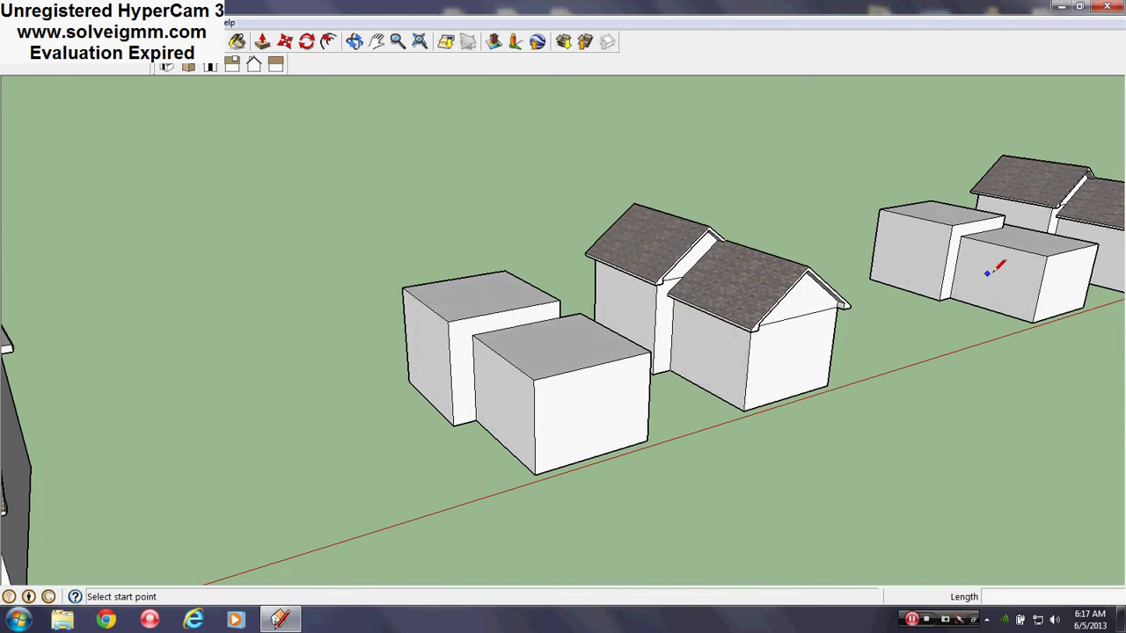
middle_click_drag(992, 269, 653, 319, "shift")
scroll(616, 312, "down", 2)
mouse_move(558, 304)
middle_mouse_down()
mouse_move(480, 357)
mouse_move(238, 420)
mouse_move(201, 359)
middle_mouse_up()
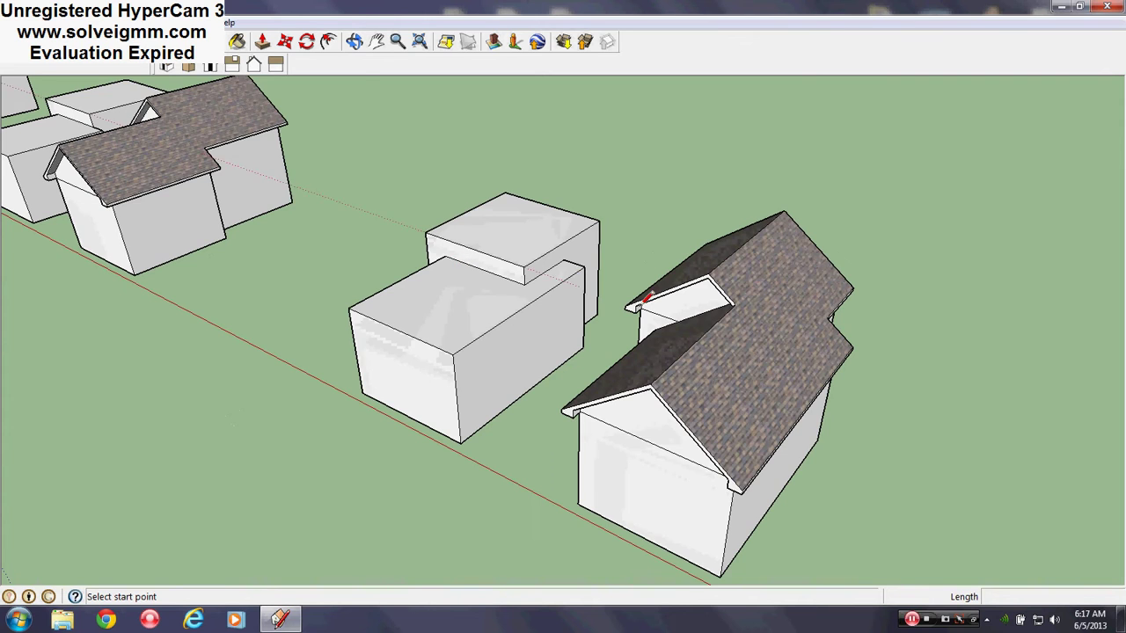
mouse_move(646, 299)
middle_mouse_down()
mouse_move(673, 365)
mouse_move(261, 320)
mouse_move(278, 288)
mouse_move(528, 258)
mouse_move(937, 266)
mouse_move(755, 300)
middle_mouse_up()
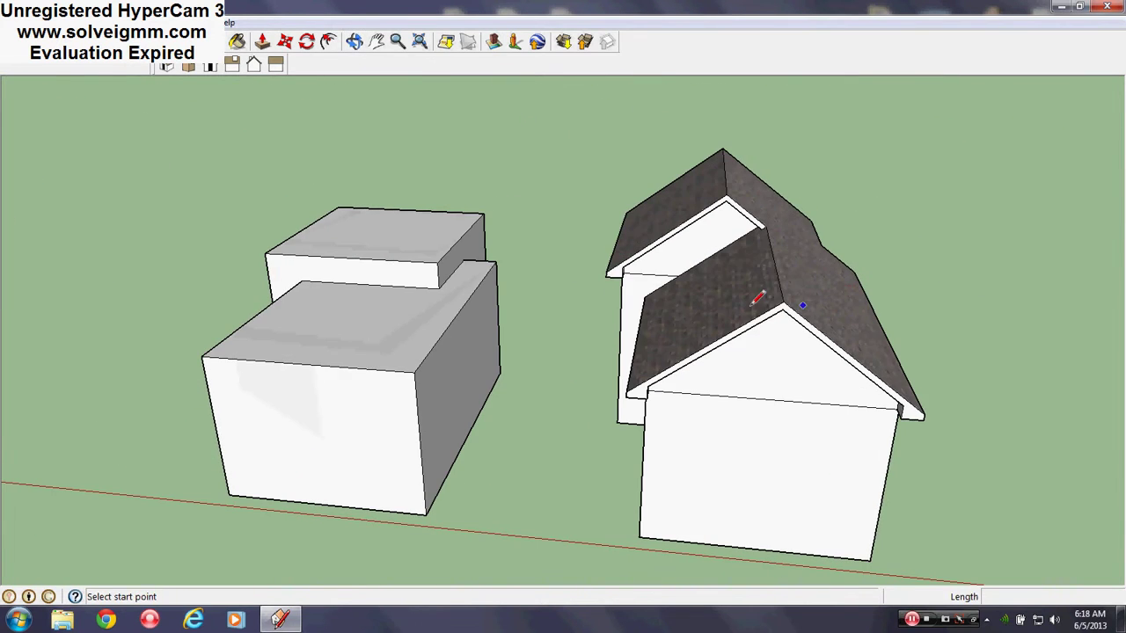
middle_click_drag(493, 279, 635, 332)
mouse_move(1051, 150)
middle_mouse_down()
mouse_move(744, 229)
mouse_move(445, 395)
mouse_move(527, 370)
mouse_move(545, 268)
mouse_move(510, 329)
mouse_move(463, 356)
middle_mouse_up()
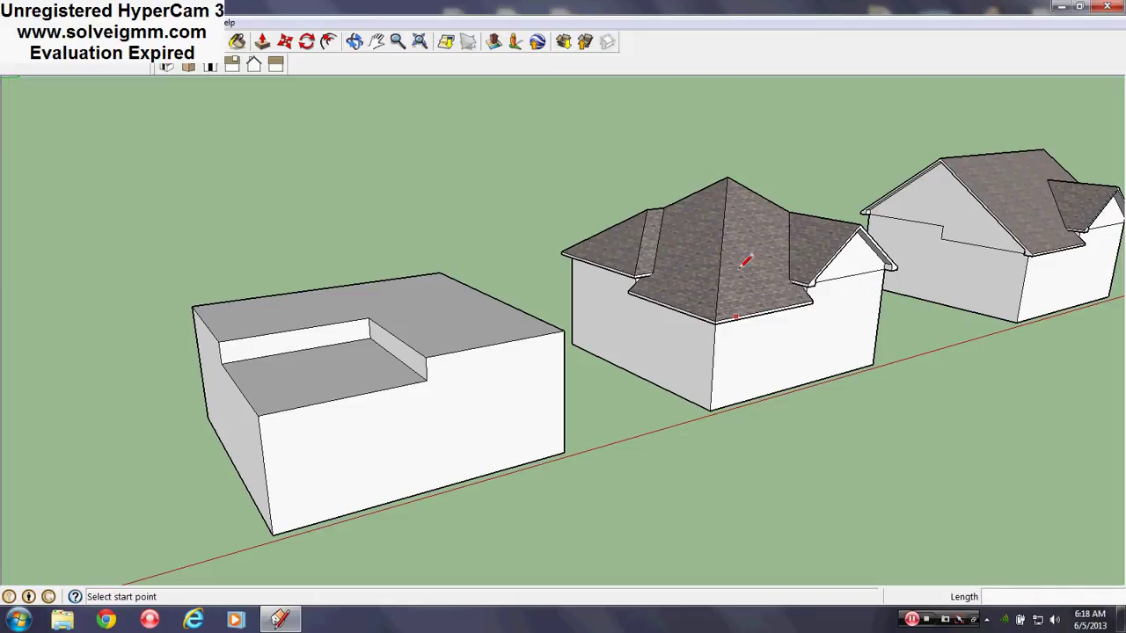
Examine the hip roof with a small front gable beside the notched block, including its eaves at the lower corner.
scroll(741, 234, "up", 2)
mouse_move(743, 234)
middle_mouse_down()
mouse_move(753, 246)
mouse_move(726, 237)
middle_mouse_up()
scroll(727, 237, "down", 3)
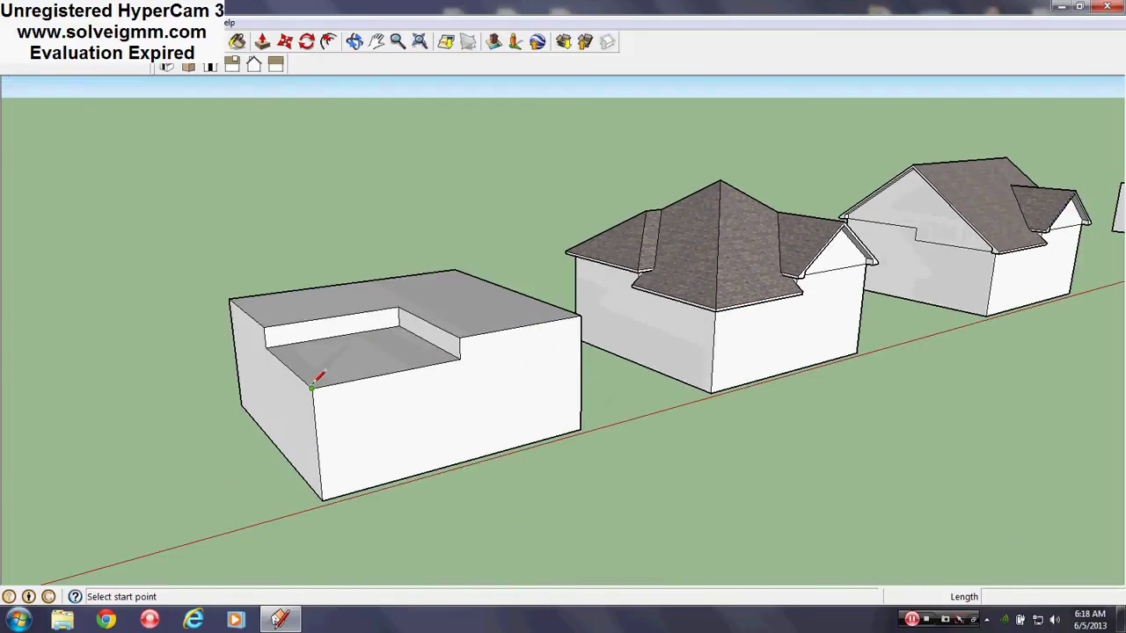
scroll(816, 279, "up", 3)
mouse_move(830, 282)
middle_mouse_down()
mouse_move(553, 201)
mouse_move(429, 126)
mouse_move(423, 146)
middle_mouse_up()
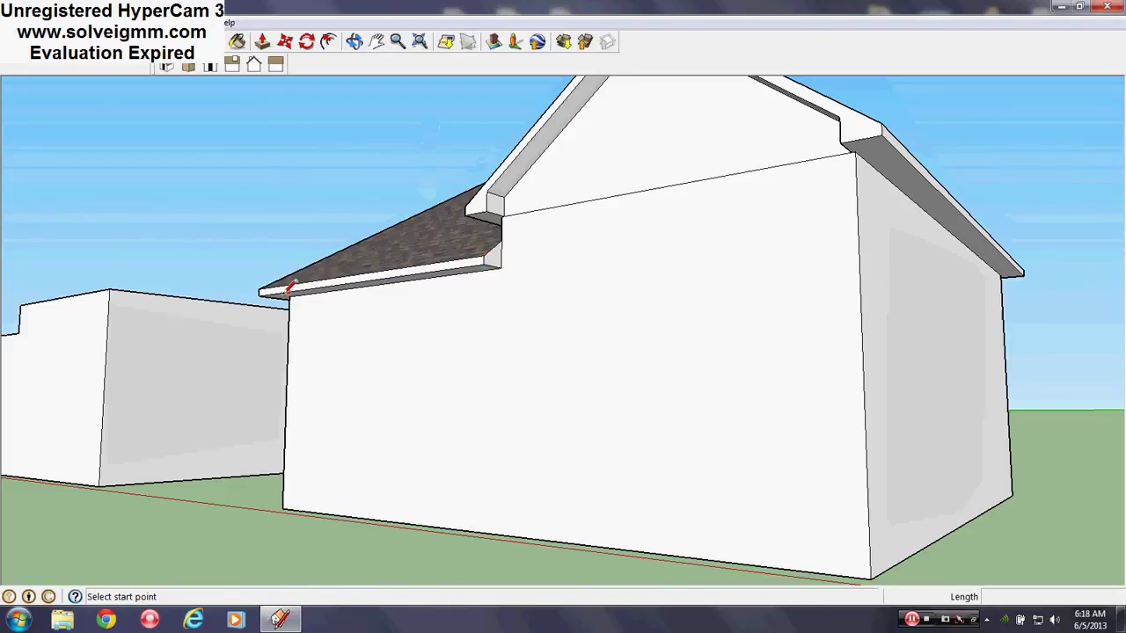
mouse_move(269, 290)
middle_mouse_down()
mouse_move(625, 372)
mouse_move(834, 445)
middle_mouse_up()
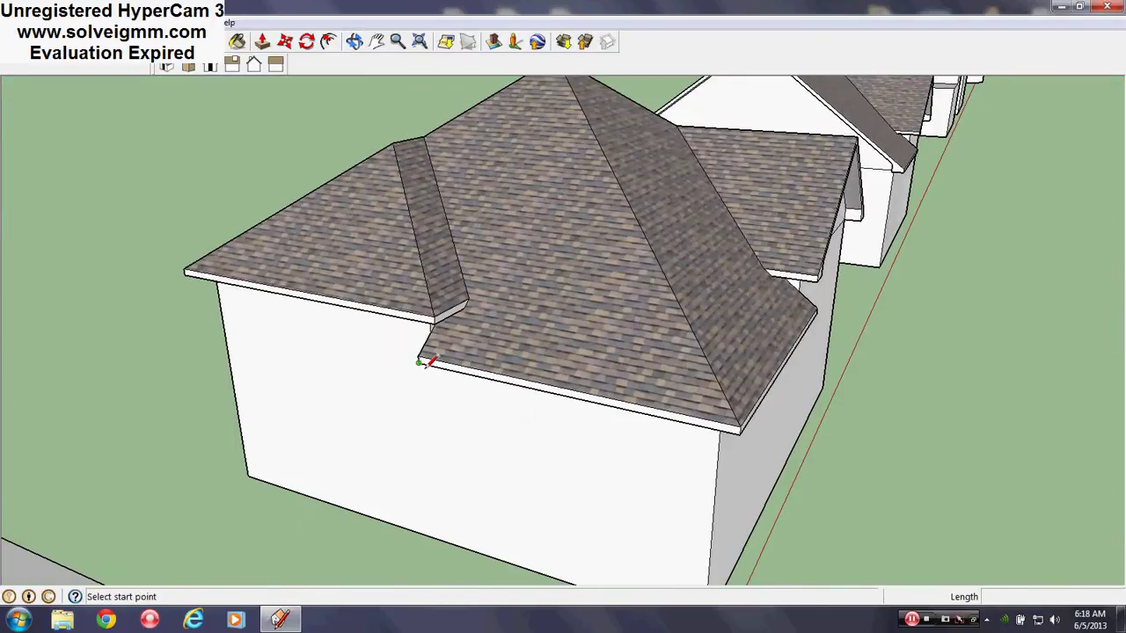
middle_click_drag(557, 423, 412, 415)
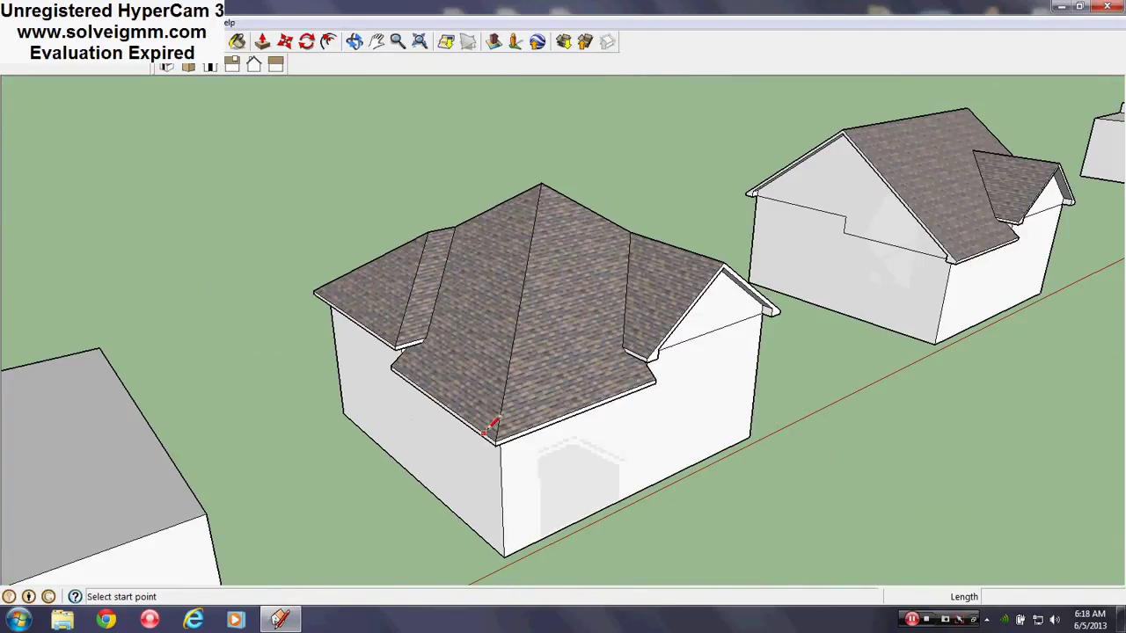
mouse_move(595, 267)
middle_mouse_down()
mouse_move(510, 266)
mouse_move(371, 337)
middle_mouse_up()
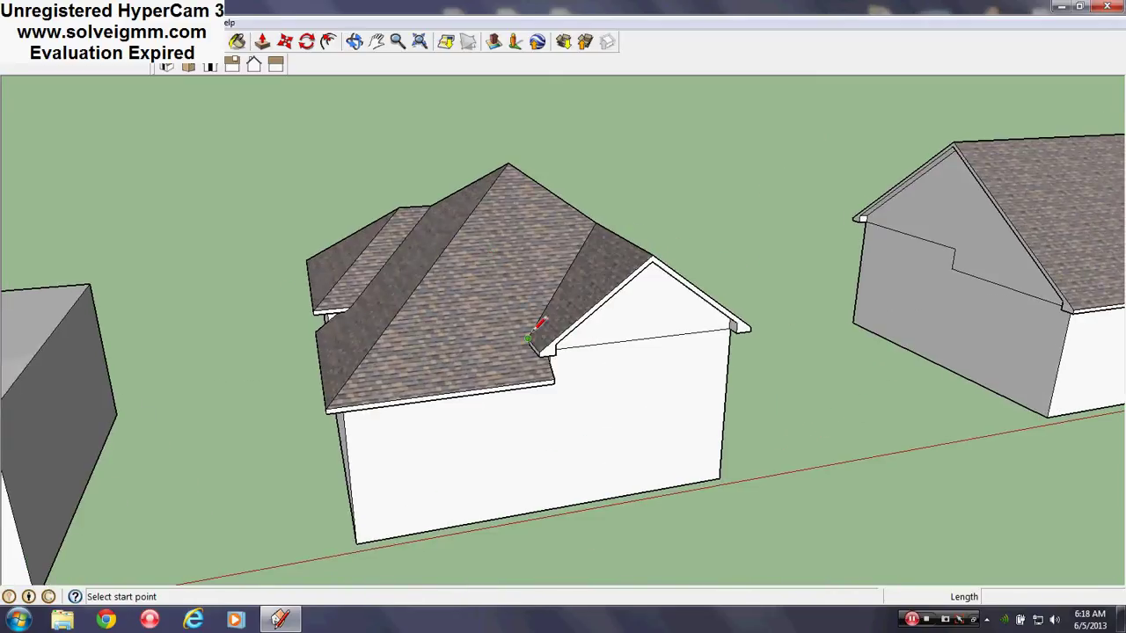
scroll(499, 349, "up", 2)
middle_click_drag(498, 346, 312, 307)
scroll(397, 301, "down", 2)
middle_click_drag(396, 301, 524, 280)
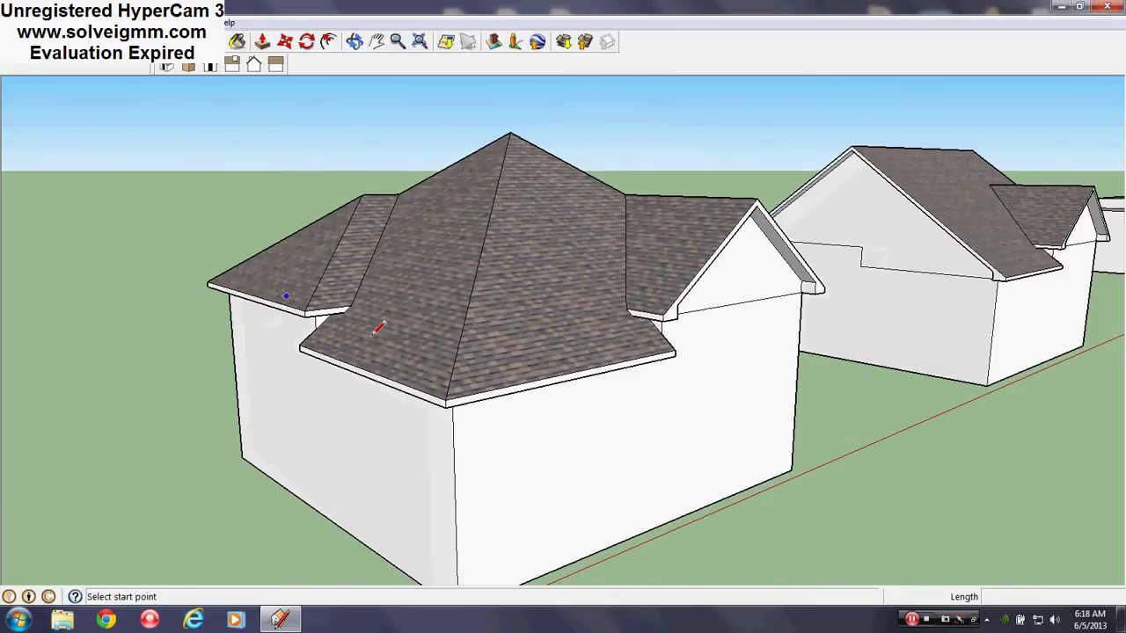
middle_click_drag(572, 285, 88, 352)
middle_click_drag(661, 281, 577, 276)
scroll(682, 272, "down", 3)
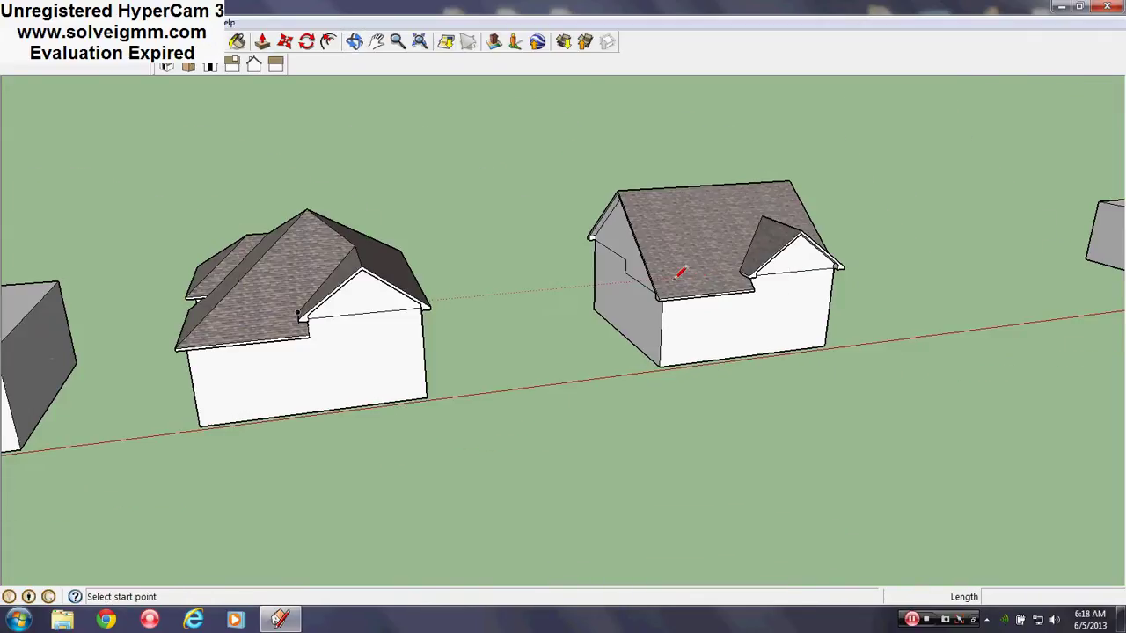
Examine the gable roof with a small cross gable from several sides, including the stepped line on its gable wall.
scroll(729, 242, "up", 5)
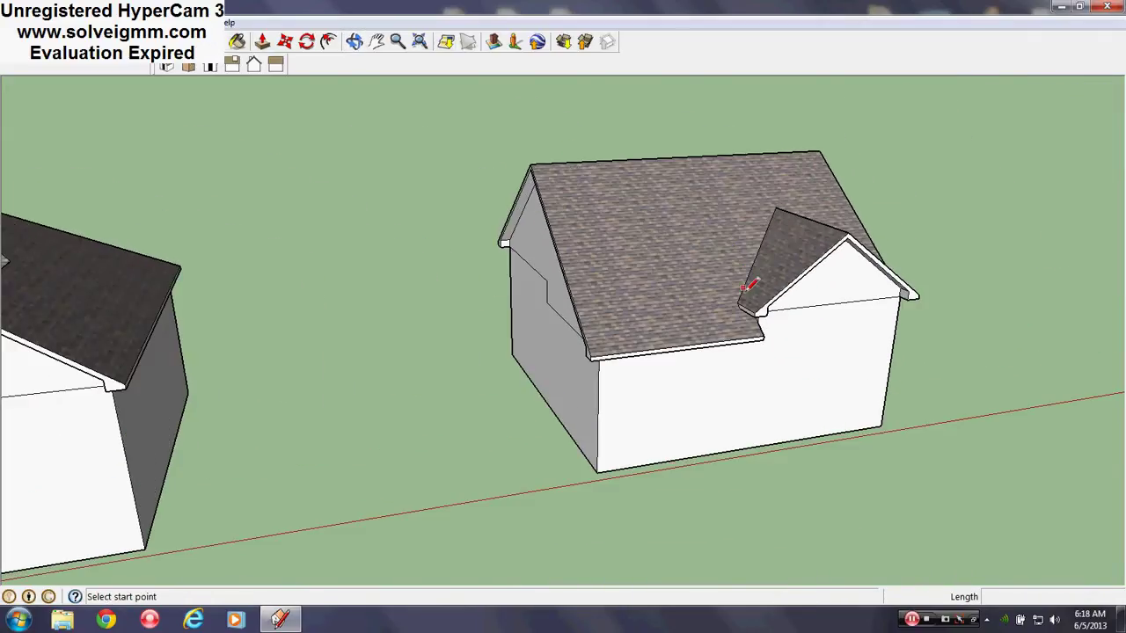
middle_click_drag(744, 293, 914, 288)
middle_click_drag(570, 310, 504, 317)
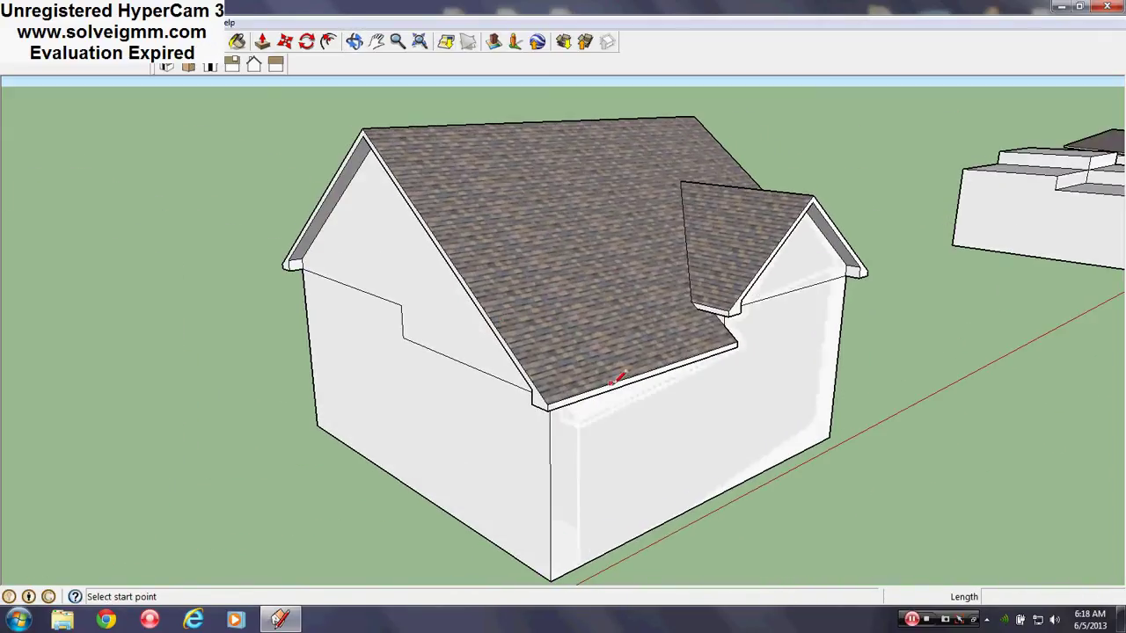
middle_click_drag(618, 377, 392, 394)
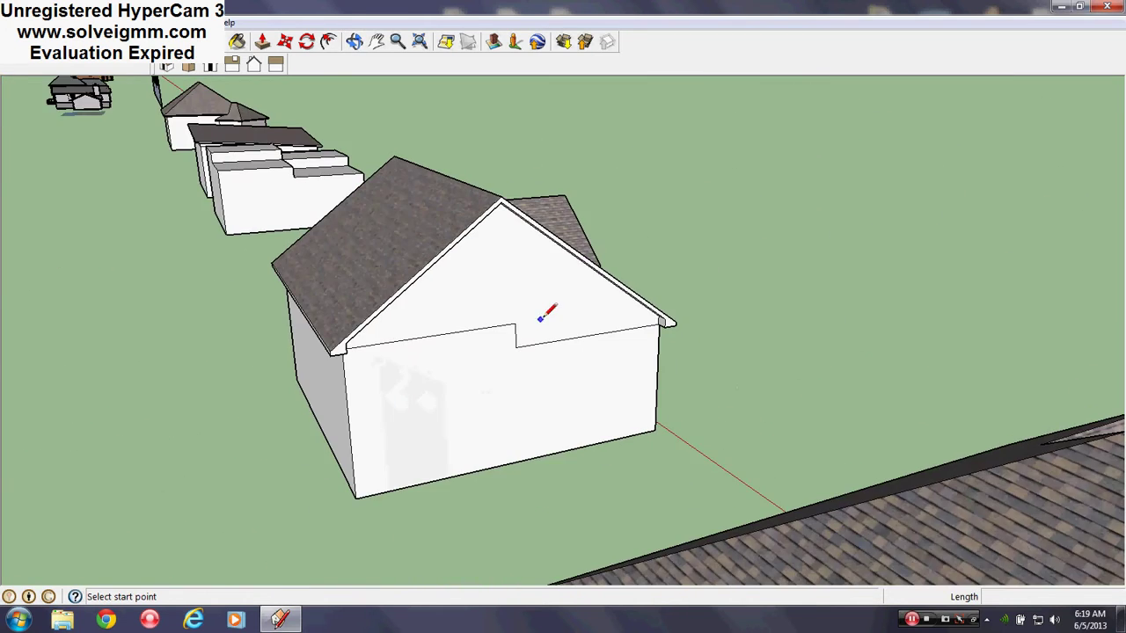
middle_click_drag(540, 320, 4, 313)
middle_click_drag(605, 315, 756, 349, "shift")
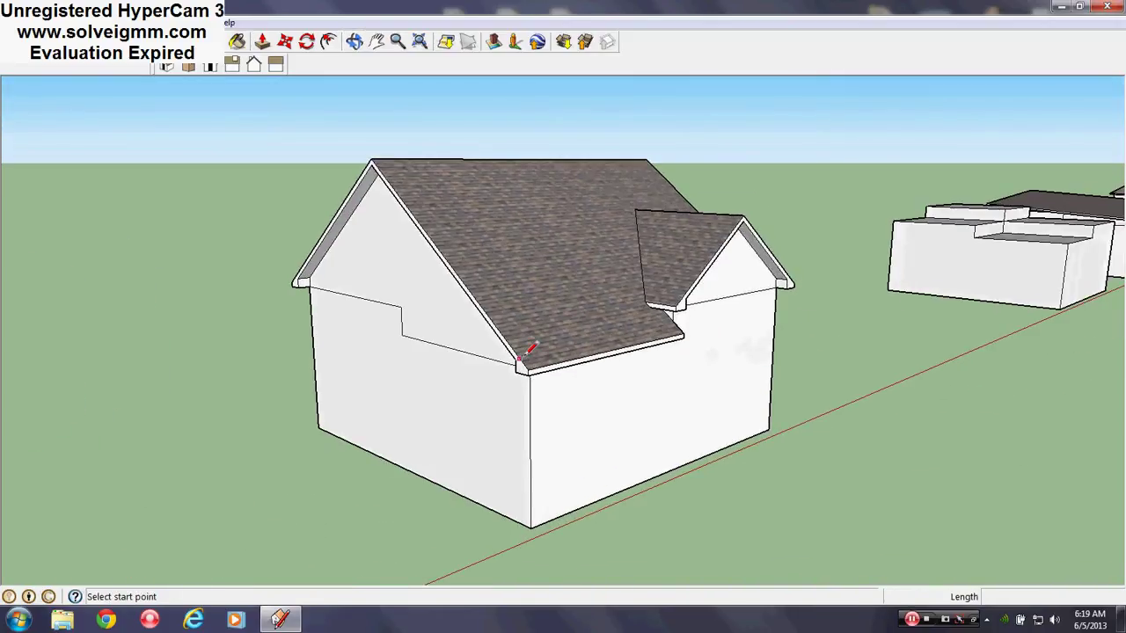
scroll(520, 350, "up", 2)
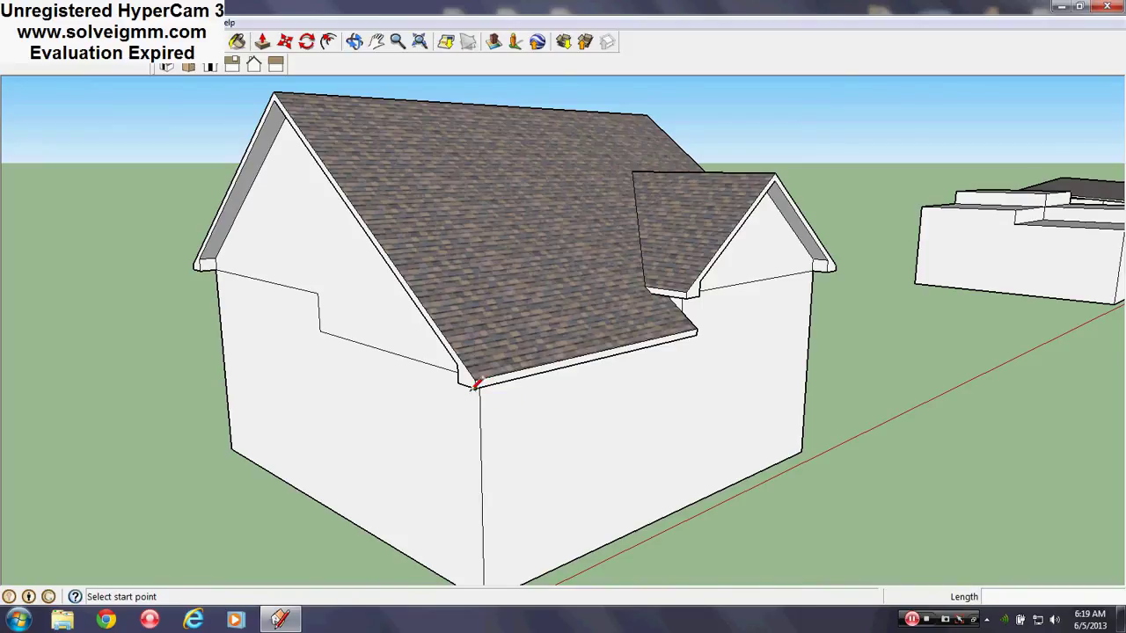
middle_click_drag(897, 229, 878, 290)
scroll(878, 290, "down", 2)
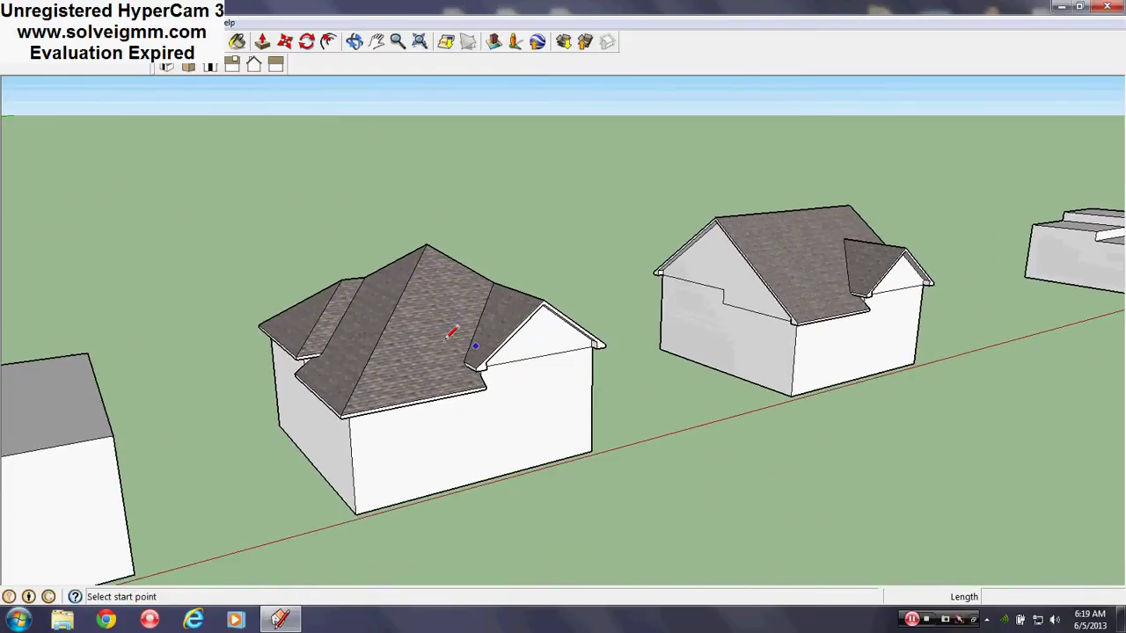
Look again at the hip roof with its small side gable and compare it with the neighbouring gable-roofed house.
scroll(453, 336, "up", 3)
middle_click_drag(406, 352, 388, 331)
scroll(374, 369, "down", 2)
scroll(306, 447, "up", 2)
middle_click_drag(293, 464, 365, 377)
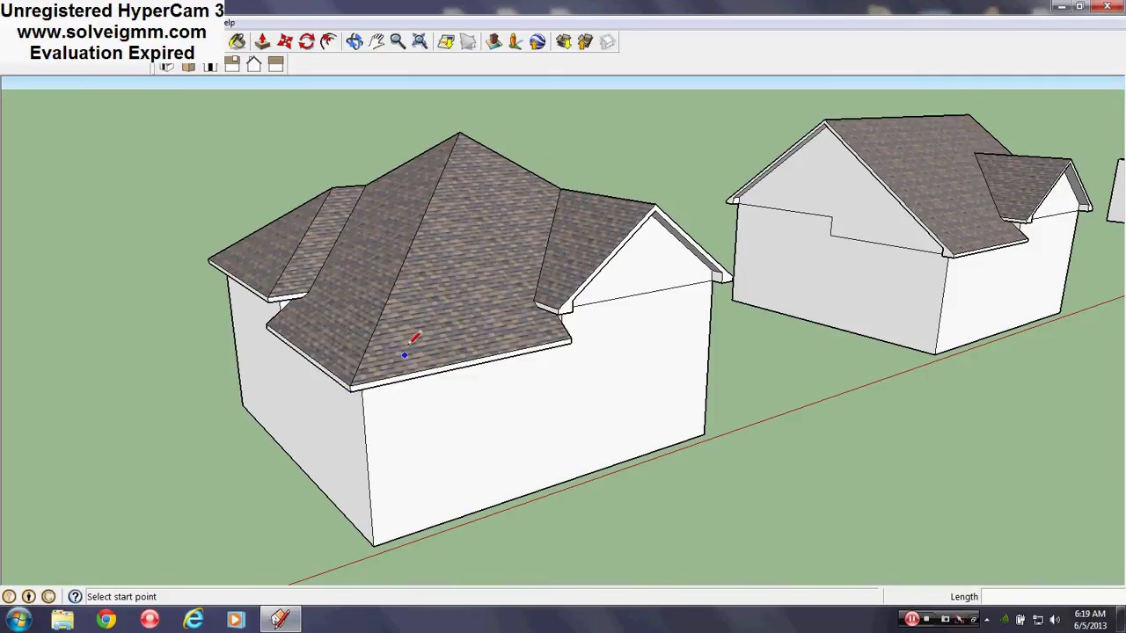
middle_click_drag(409, 344, 352, 327)
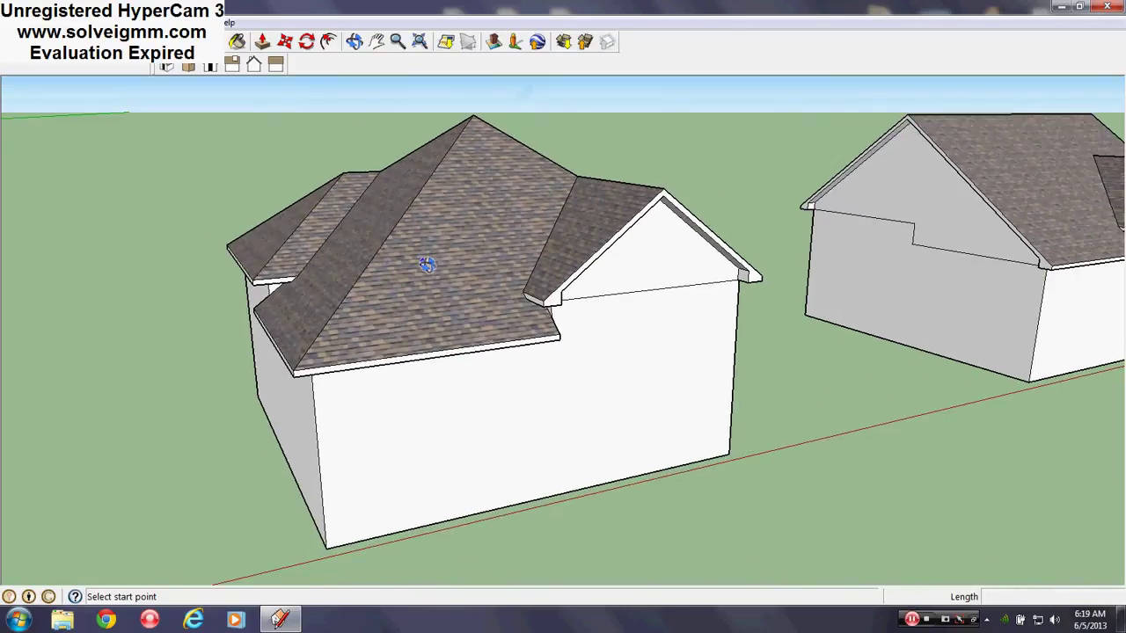
middle_click_drag(428, 261, 467, 292)
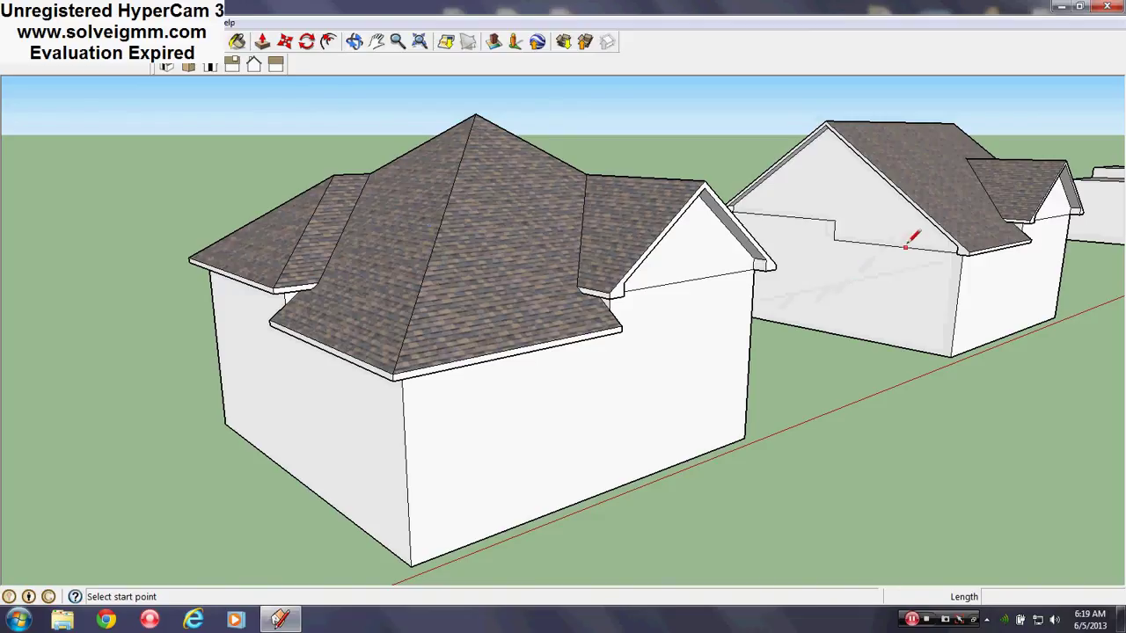
mouse_move(724, 330)
middle_mouse_down()
mouse_move(648, 314)
mouse_move(641, 302)
mouse_move(628, 317)
mouse_move(629, 306)
middle_mouse_up()
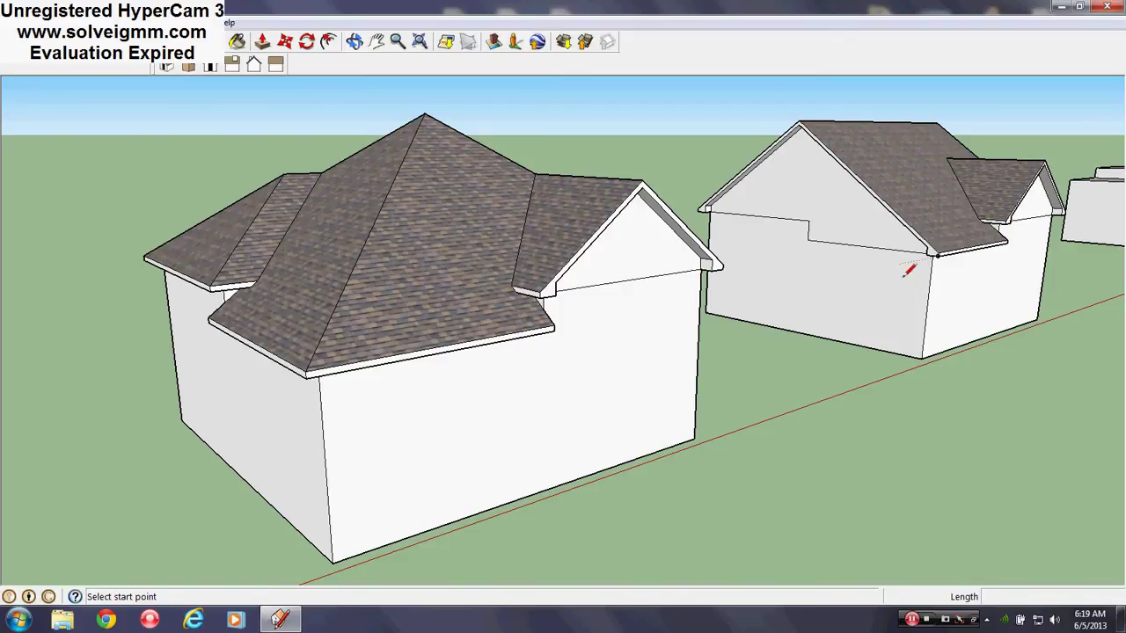
middle_click_drag(886, 284, 453, 345)
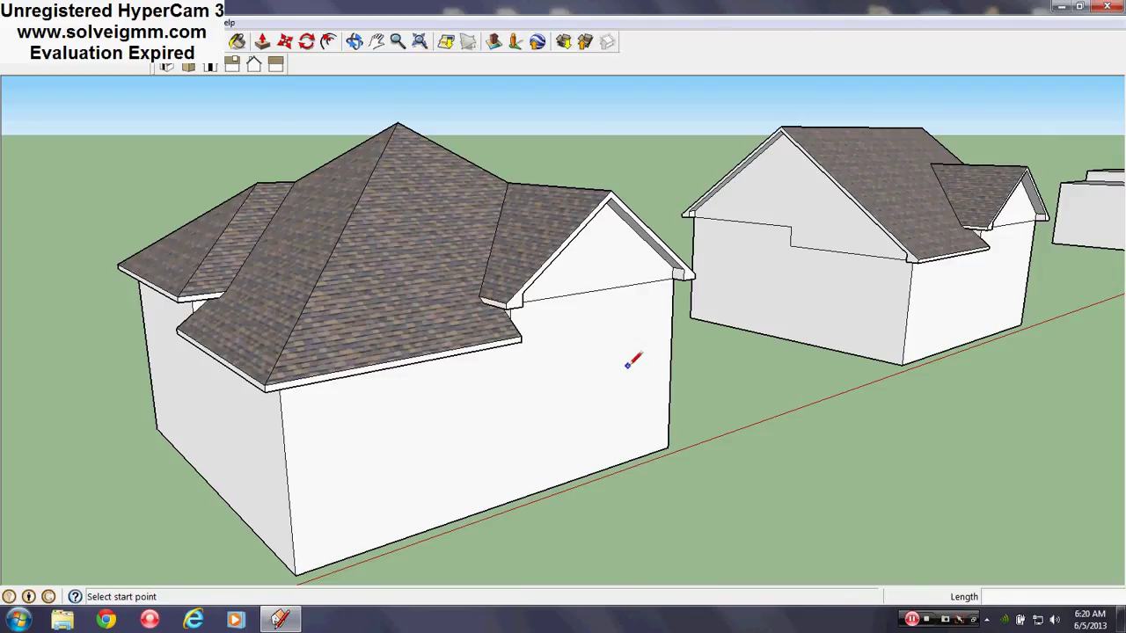
Inspect the gable-roofed house once more, focusing on its long roof slope and small cross gable.
middle_click_drag(633, 362, 738, 402)
scroll(255, 260, "up", 3)
scroll(531, 284, "up", 2)
middle_click_drag(738, 402, 642, 389, "shift")
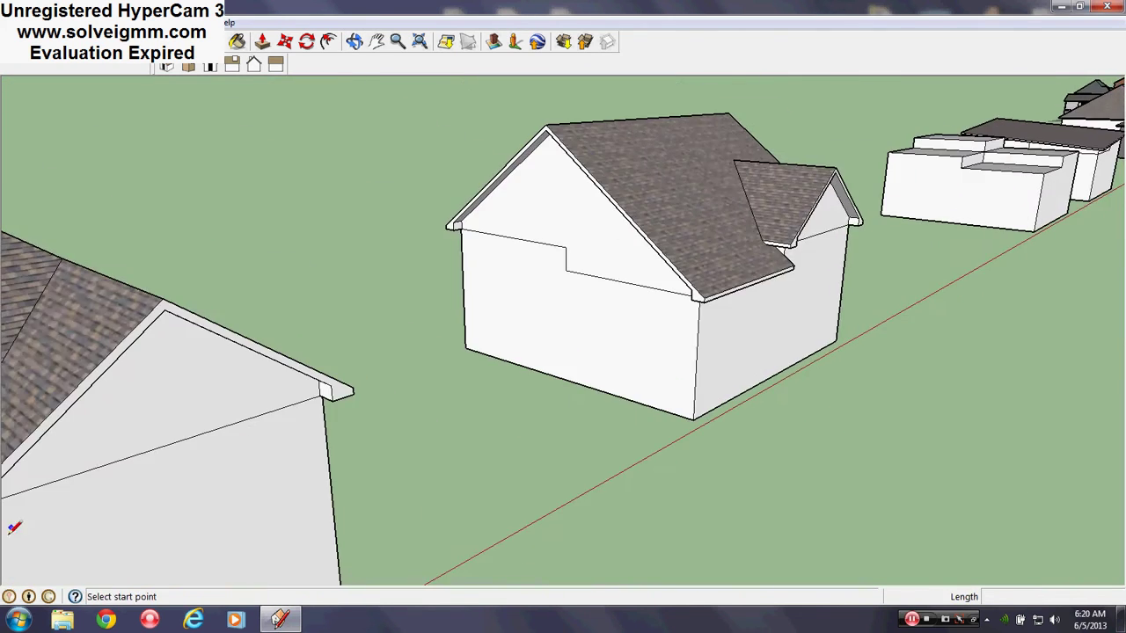
middle_click_drag(704, 334, 363, 398)
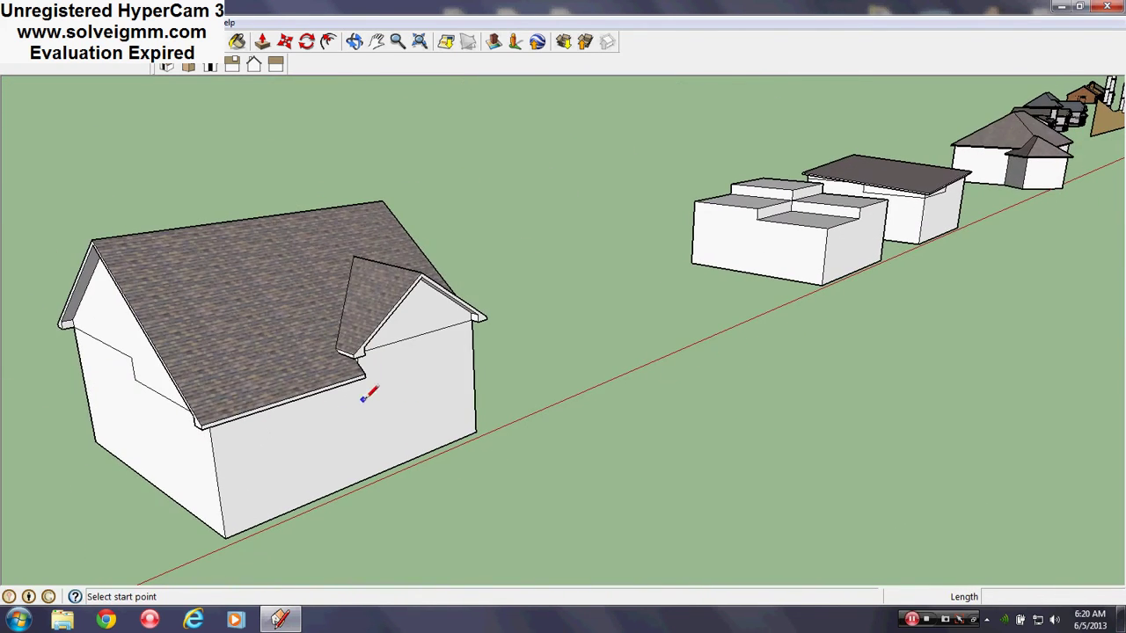
scroll(915, 239, "up", 3)
mouse_move(161, 395)
middle_mouse_down()
mouse_move(387, 377)
mouse_move(196, 475)
mouse_move(706, 385)
mouse_move(400, 420)
mouse_move(649, 428)
mouse_move(960, 416)
middle_mouse_up()
Examine the unroofed block with stepped quarters, its roofed version and the hip-roofed house with a projecting wing.
middle_click_drag(961, 182, 646, 325, "shift")
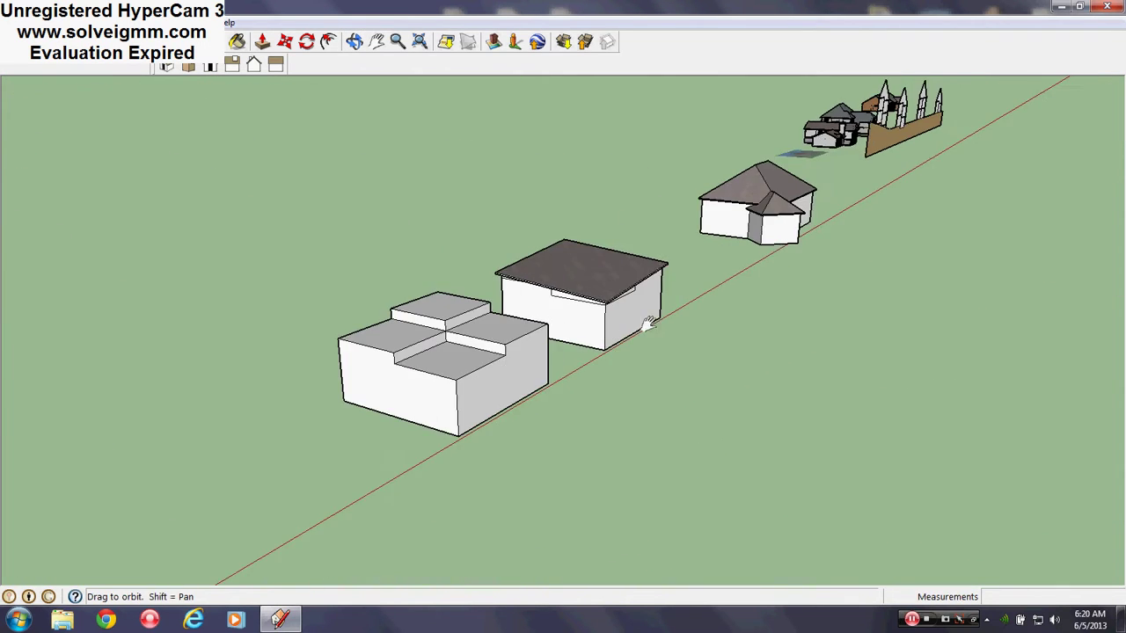
scroll(493, 341, "up", 4)
scroll(445, 370, "up", 3)
middle_click_drag(444, 370, 568, 358, "shift")
scroll(588, 353, "up", 1)
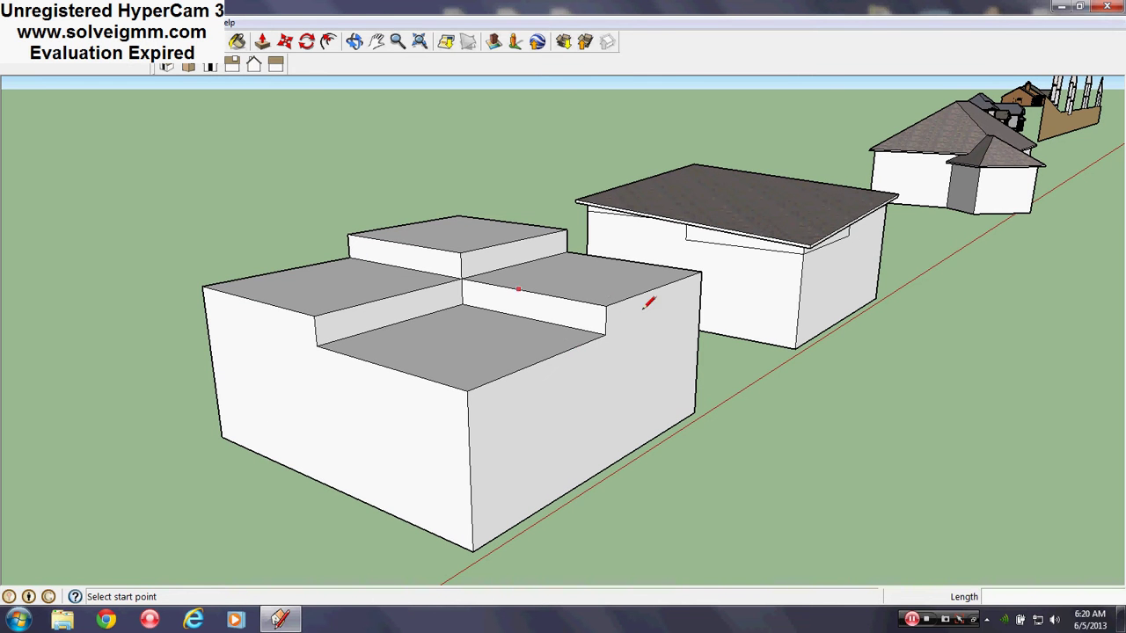
mouse_move(811, 255)
middle_mouse_down()
mouse_move(478, 258)
mouse_move(279, 214)
mouse_move(105, 220)
mouse_move(118, 188)
mouse_move(694, 304)
mouse_move(397, 304)
mouse_move(628, 322)
mouse_move(289, 414)
mouse_move(161, 427)
mouse_move(671, 337)
mouse_move(678, 359)
mouse_move(445, 343)
mouse_move(610, 311)
mouse_move(424, 264)
mouse_move(427, 294)
mouse_move(849, 345)
mouse_move(315, 370)
mouse_move(827, 378)
middle_mouse_up()
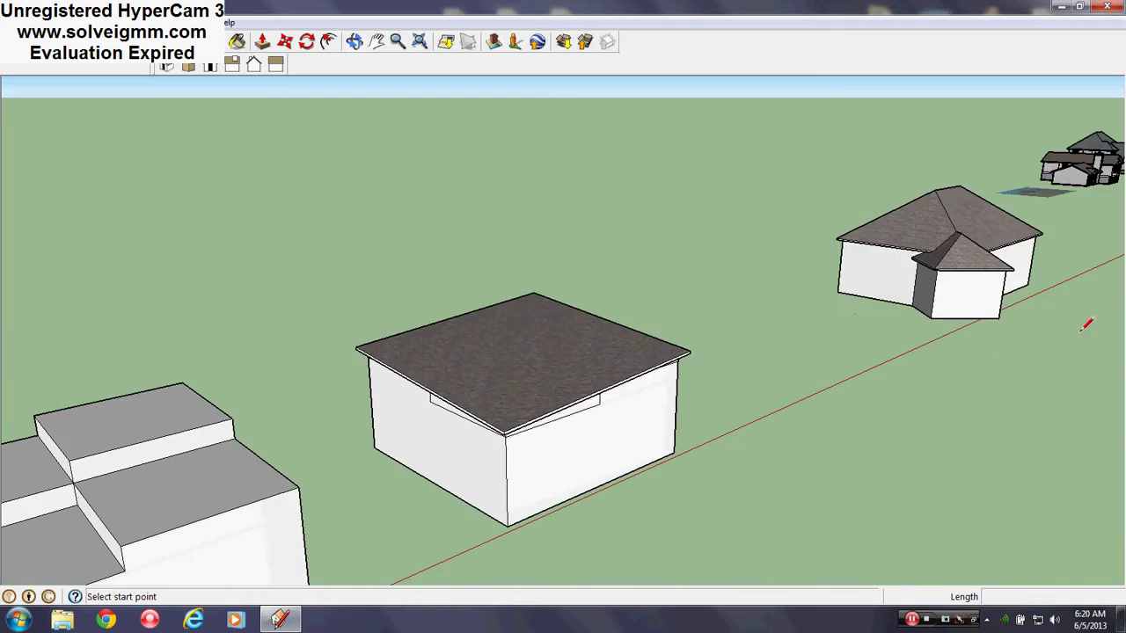
middle_click_drag(1084, 330, 684, 387, "shift")
scroll(587, 305, "up", 6)
mouse_move(699, 343)
middle_mouse_down()
mouse_move(374, 352)
mouse_move(350, 362)
middle_mouse_up()
mouse_move(629, 328)
middle_mouse_down()
mouse_move(436, 352)
mouse_move(492, 331)
mouse_move(809, 327)
mouse_move(872, 389)
mouse_move(439, 471)
mouse_move(470, 580)
mouse_move(530, 407)
middle_mouse_up()
scroll(531, 407, "down", 2)
scroll(618, 425, "down", 2)
mouse_move(618, 425)
middle_mouse_down("shift")
mouse_move(369, 433)
mouse_move(523, 291)
mouse_move(615, 326)
middle_mouse_up("shift")
Examine the split-level cross-section on the sloping ground, including its staggered floors, gable roof and foundation.
mouse_move(1063, 291)
middle_mouse_down()
mouse_move(741, 374)
mouse_move(535, 377)
middle_mouse_up()
scroll(741, 374, "up", 1)
scroll(716, 370, "up", 5)
scroll(532, 372, "up", 1)
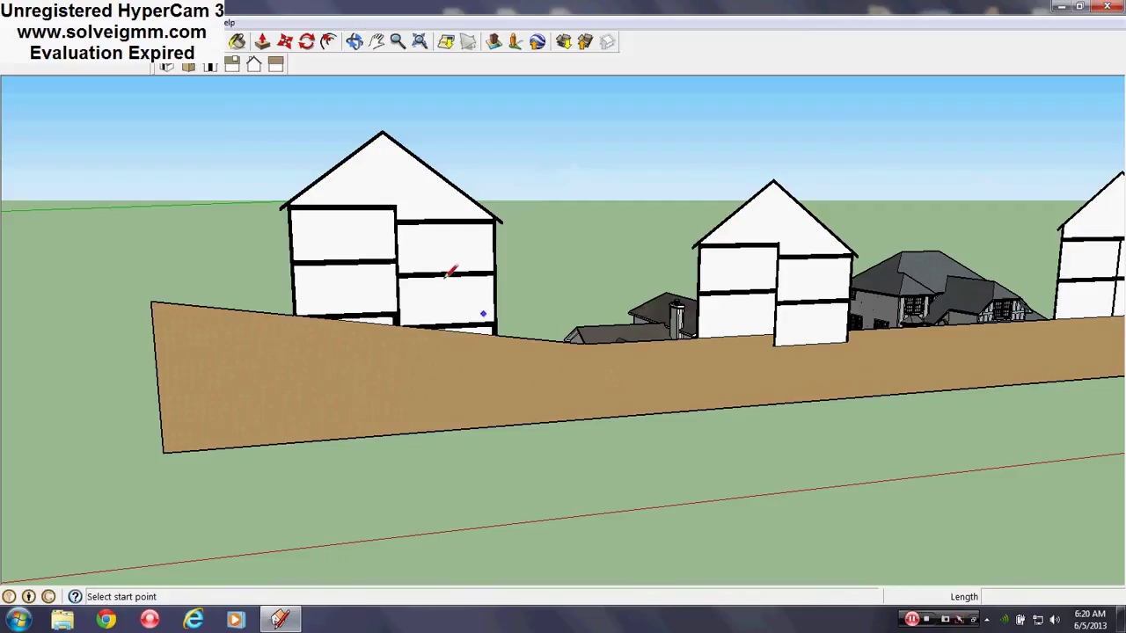
mouse_move(452, 274)
middle_mouse_down("shift")
mouse_move(577, 333)
mouse_move(464, 278)
mouse_move(490, 259)
mouse_move(537, 334)
mouse_move(539, 324)
middle_mouse_up("shift")
scroll(577, 334, "up", 2)
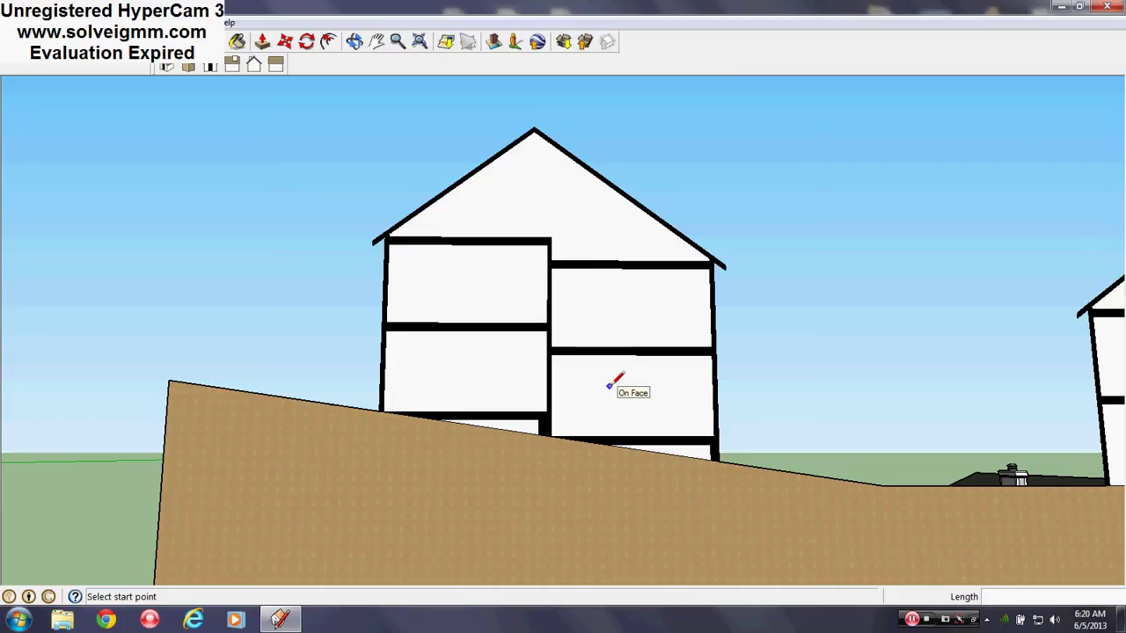
scroll(623, 383, "up", 1)
scroll(619, 385, "down", 1)
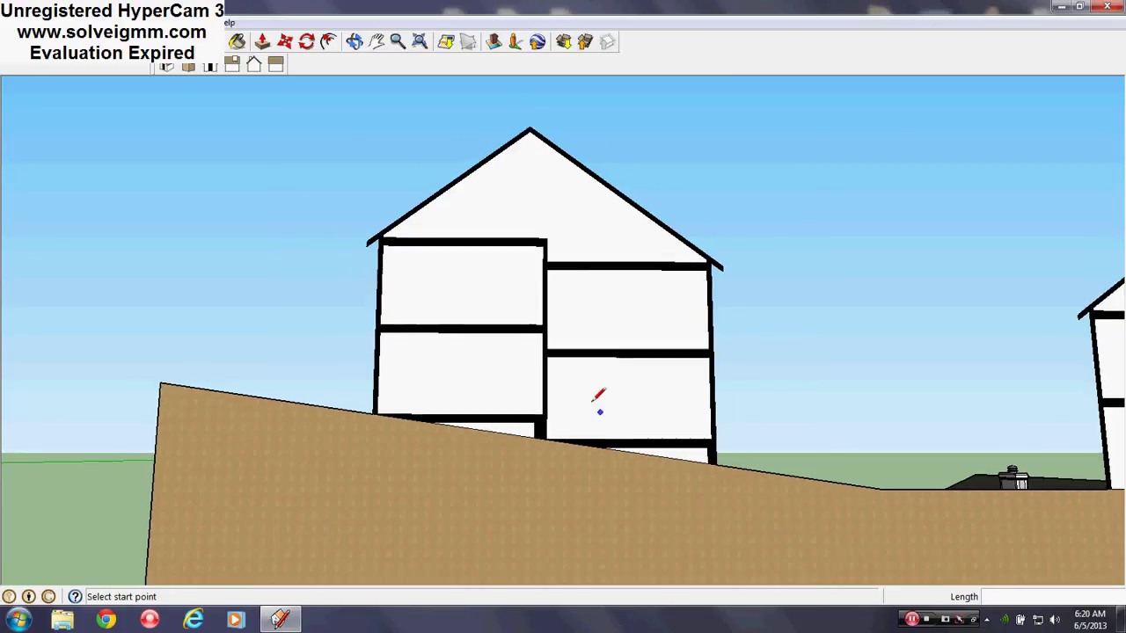
scroll(551, 324, "up", 1)
mouse_move(550, 324)
middle_mouse_down()
mouse_move(533, 322)
mouse_move(535, 310)
middle_mouse_up()
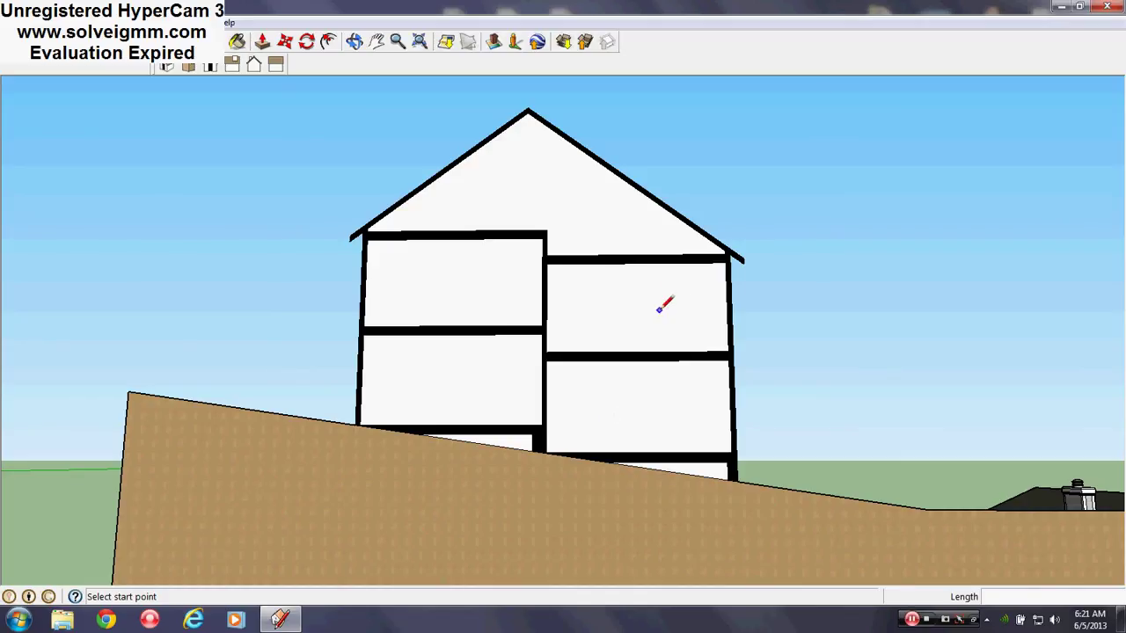
middle_click_drag(664, 305, 568, 318)
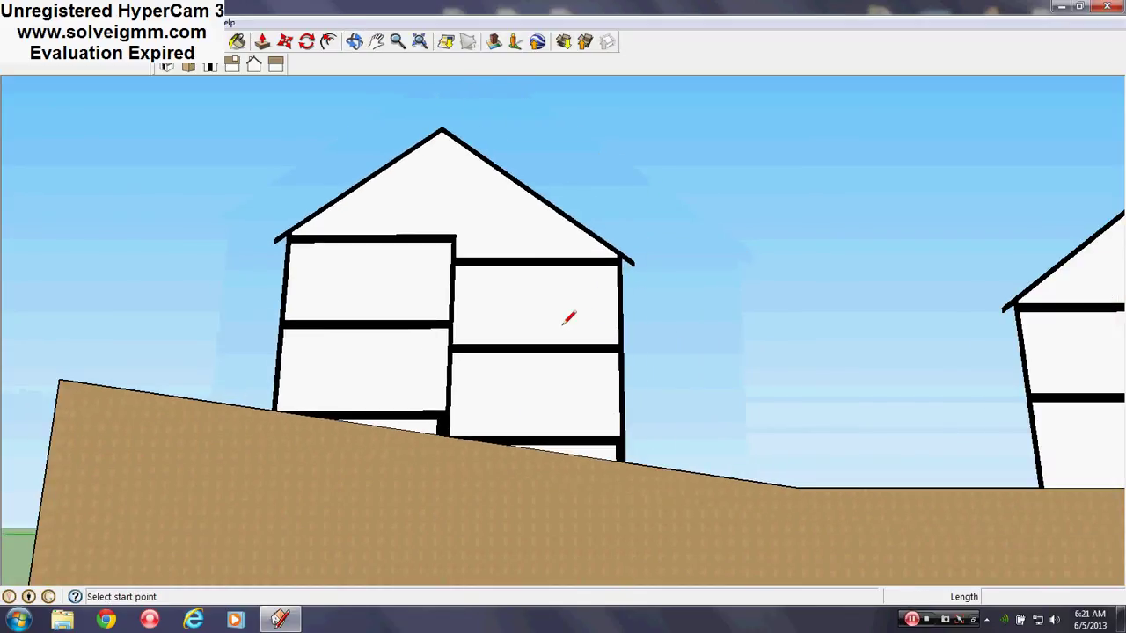
mouse_move(521, 357)
middle_mouse_down()
mouse_move(536, 377)
mouse_move(563, 376)
middle_mouse_up()
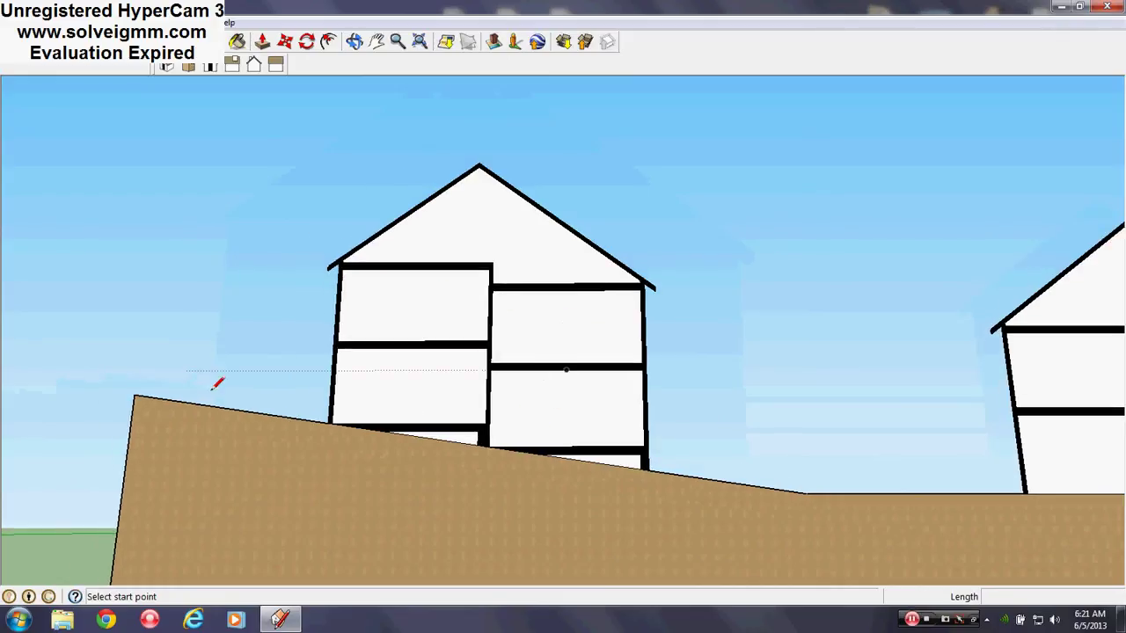
scroll(431, 257, "up", 1)
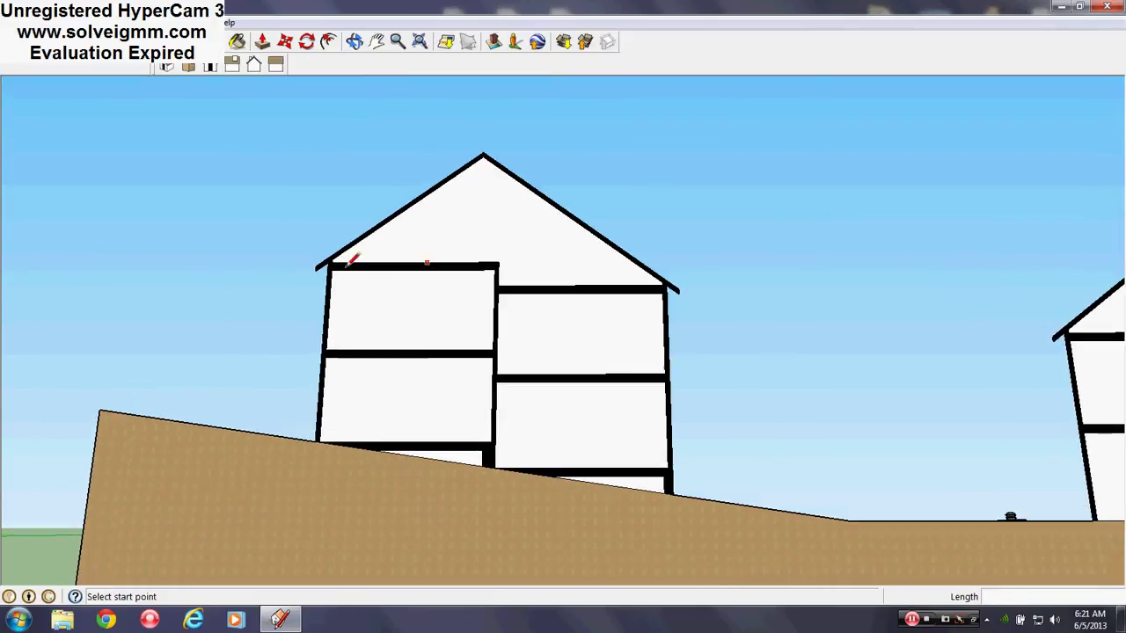
Try to draw a line across the sloping-ground cross-section from one roof eave to the opposite wall top.
left_click(316, 267)
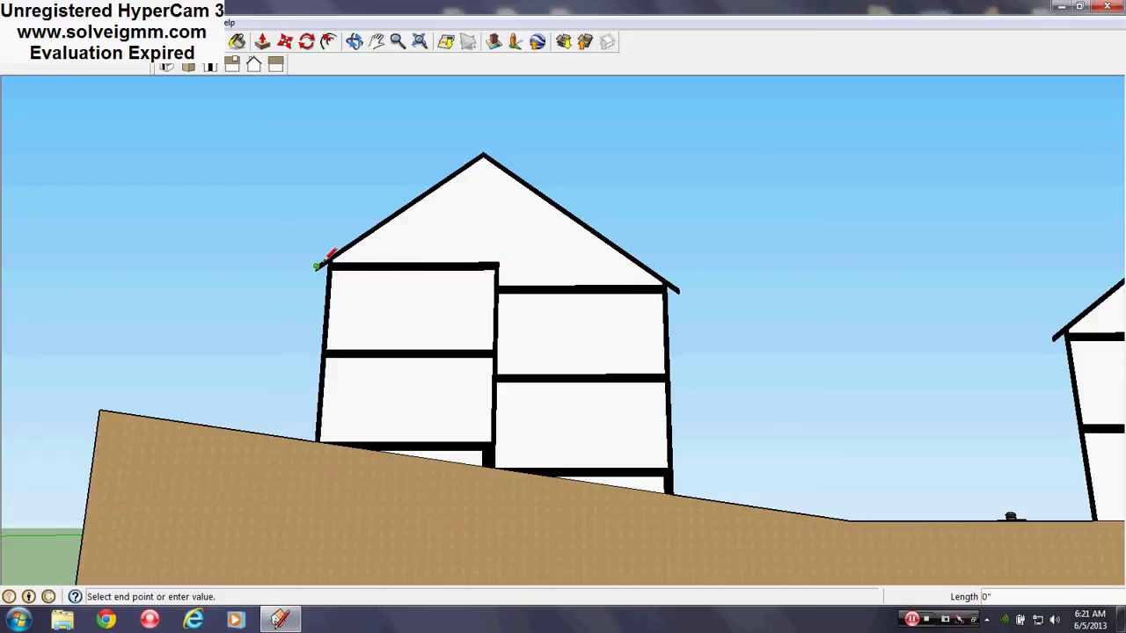
left_click(665, 288)
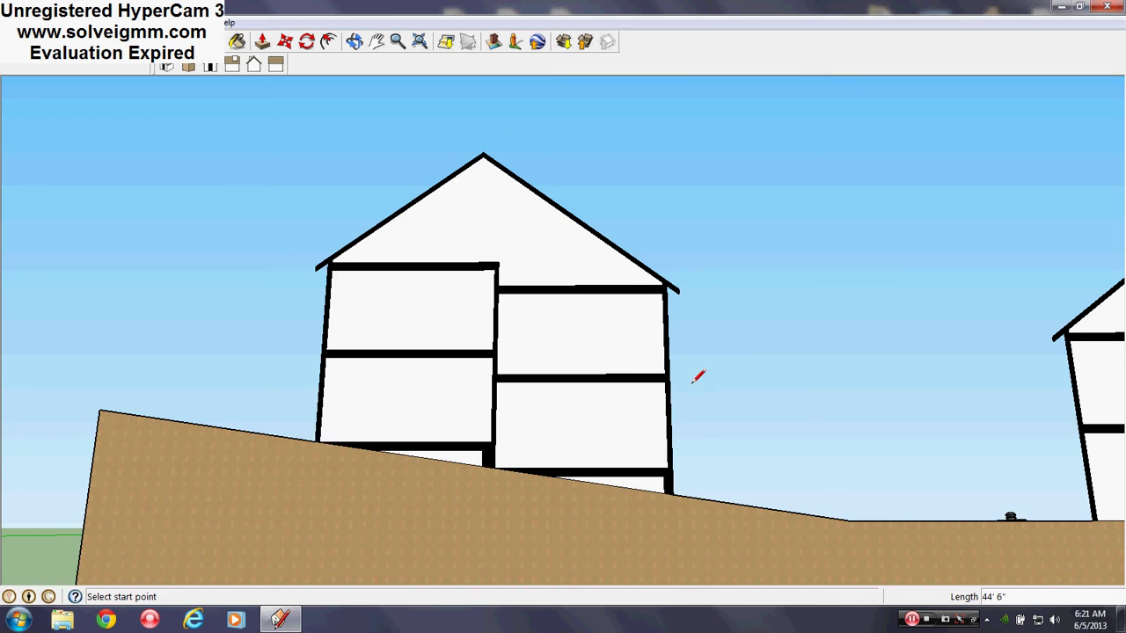
Examine the picture of the stone-based house on sloping ground, including its walk-out basement, stepped foundation and rooflines.
middle_click_drag(697, 376, 513, 390)
middle_click_drag(482, 170, 506, 221)
scroll(506, 221, "down", 2)
scroll(482, 216, "up", 3)
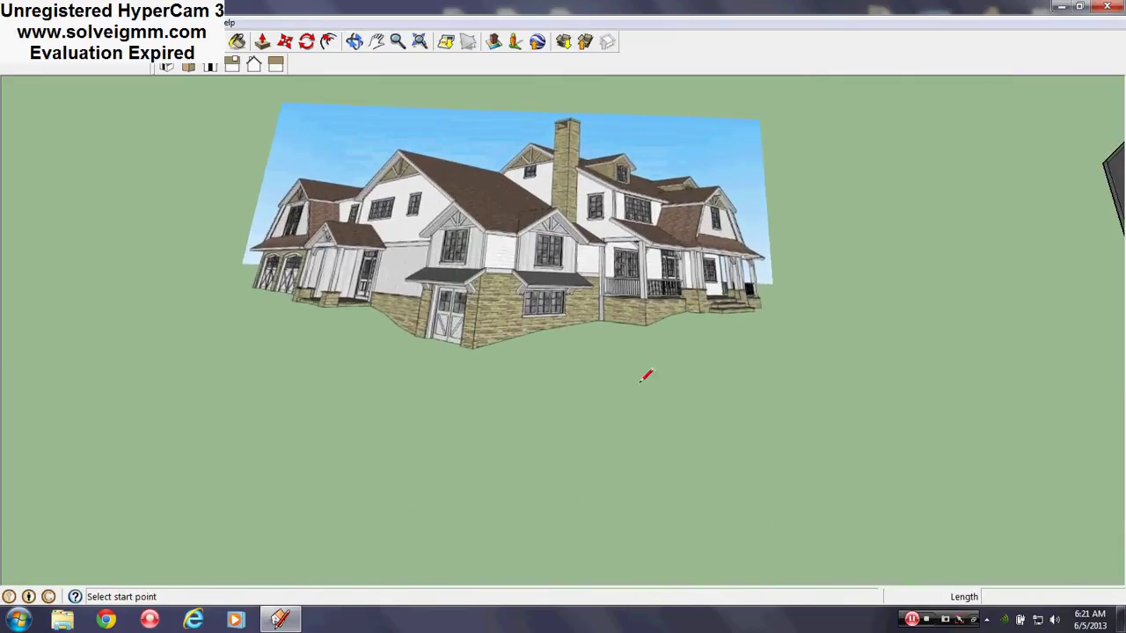
scroll(513, 266, "up", 2)
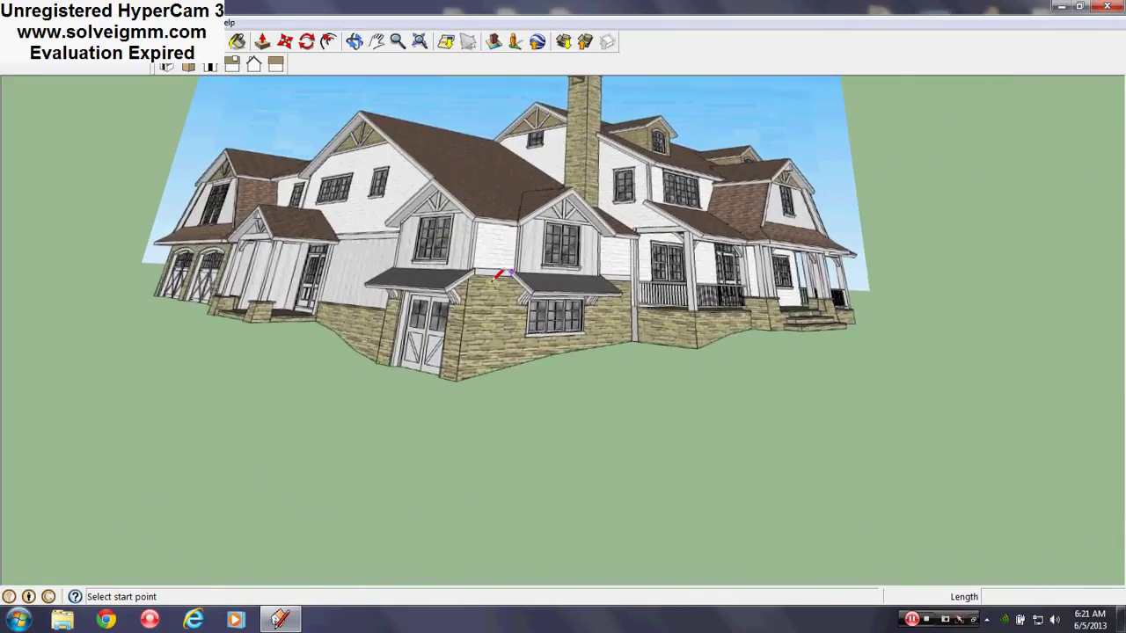
scroll(489, 368, "down", 1)
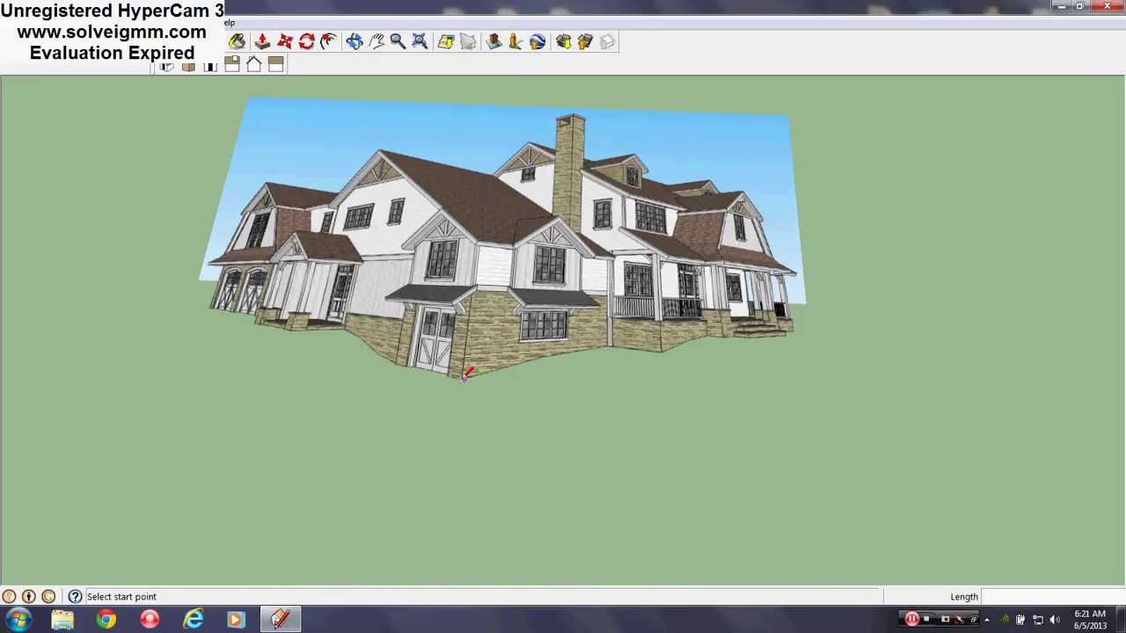
scroll(359, 271, "up", 1)
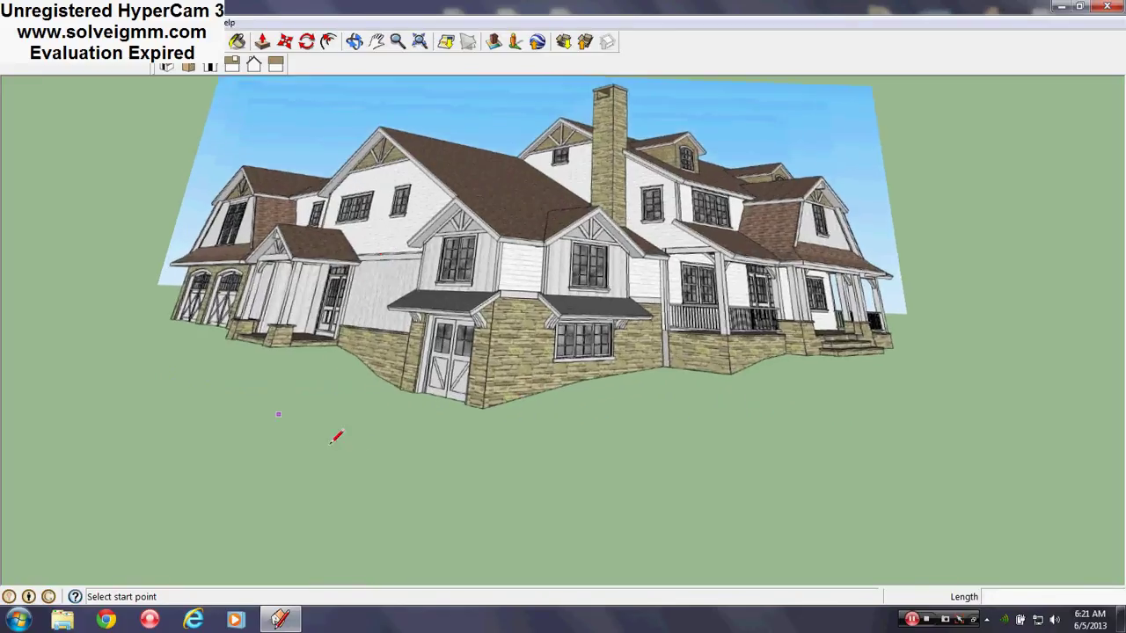
middle_click_drag(399, 466, 400, 457, "shift")
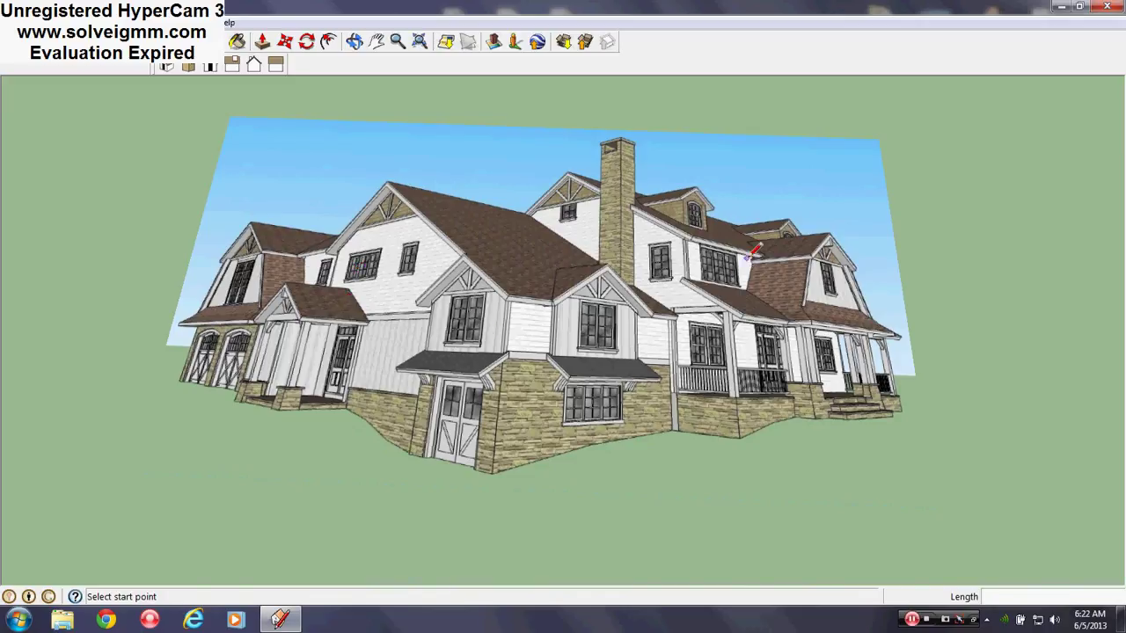
scroll(540, 224, "down", 4)
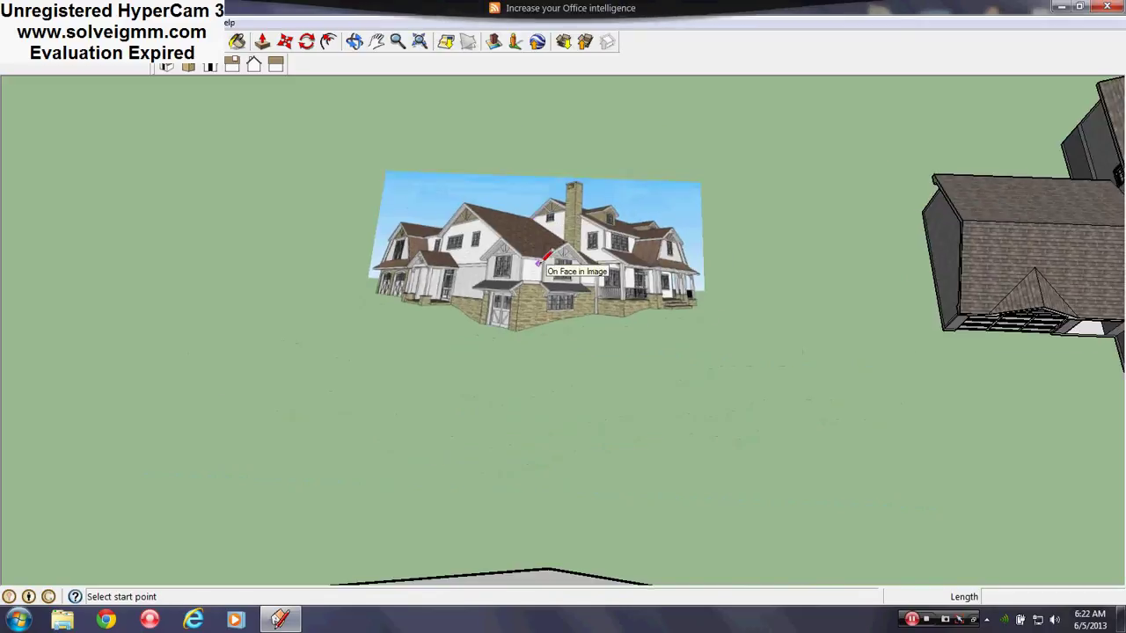
scroll(538, 262, "up", 4)
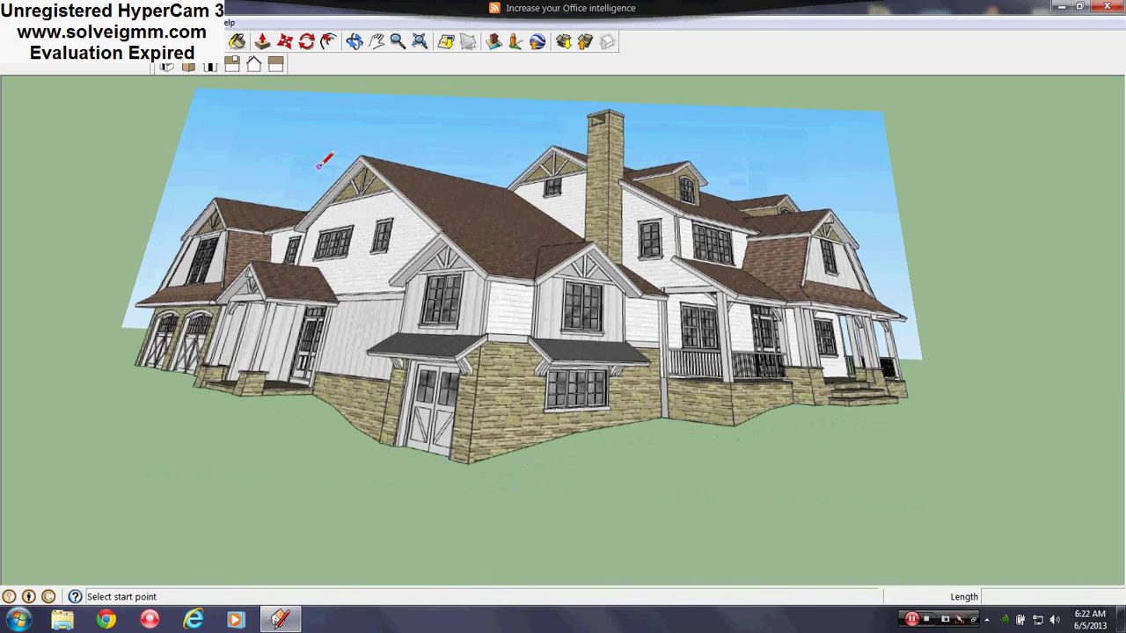
Compare the sloping-ground cross-section with the house picture behind it and with the neighbouring split-level section.
scroll(626, 313, "down", 4)
mouse_move(622, 331)
middle_mouse_down()
mouse_move(609, 234)
mouse_move(607, 246)
middle_mouse_up()
mouse_move(596, 459)
middle_mouse_down()
mouse_move(656, 378)
mouse_move(595, 211)
mouse_move(588, 264)
middle_mouse_up()
mouse_move(587, 255)
middle_mouse_down("shift")
mouse_move(552, 395)
mouse_move(667, 292)
middle_mouse_up("shift")
mouse_move(663, 379)
middle_mouse_down("shift")
mouse_move(510, 364)
mouse_move(507, 385)
mouse_move(367, 385)
mouse_move(409, 429)
middle_mouse_up("shift")
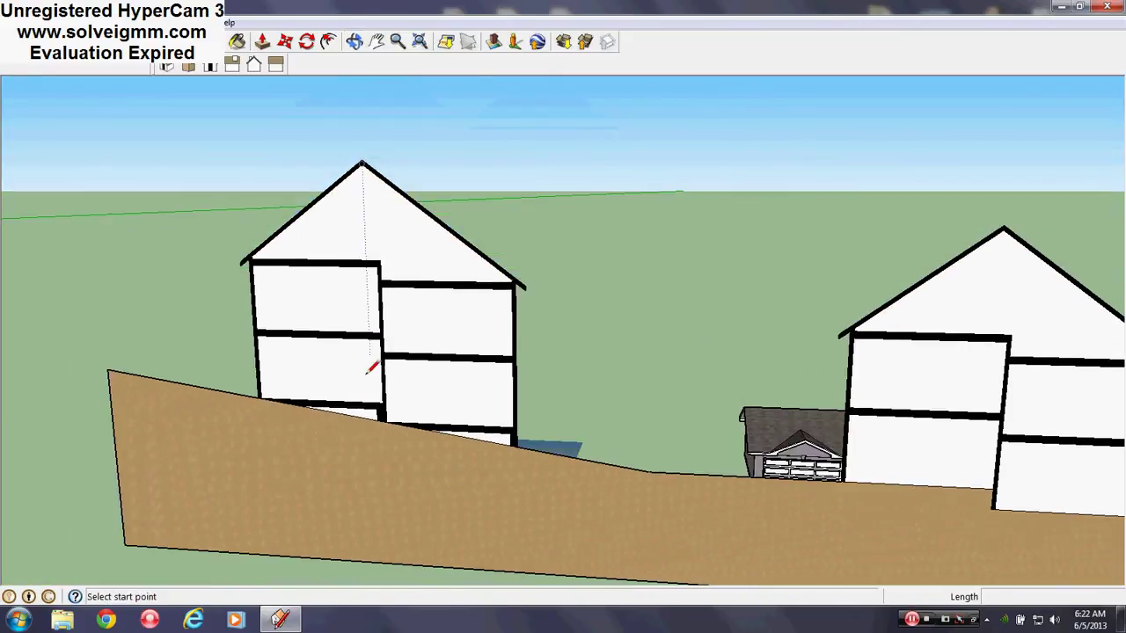
mouse_move(463, 327)
middle_mouse_down()
mouse_move(455, 437)
mouse_move(493, 505)
middle_mouse_up()
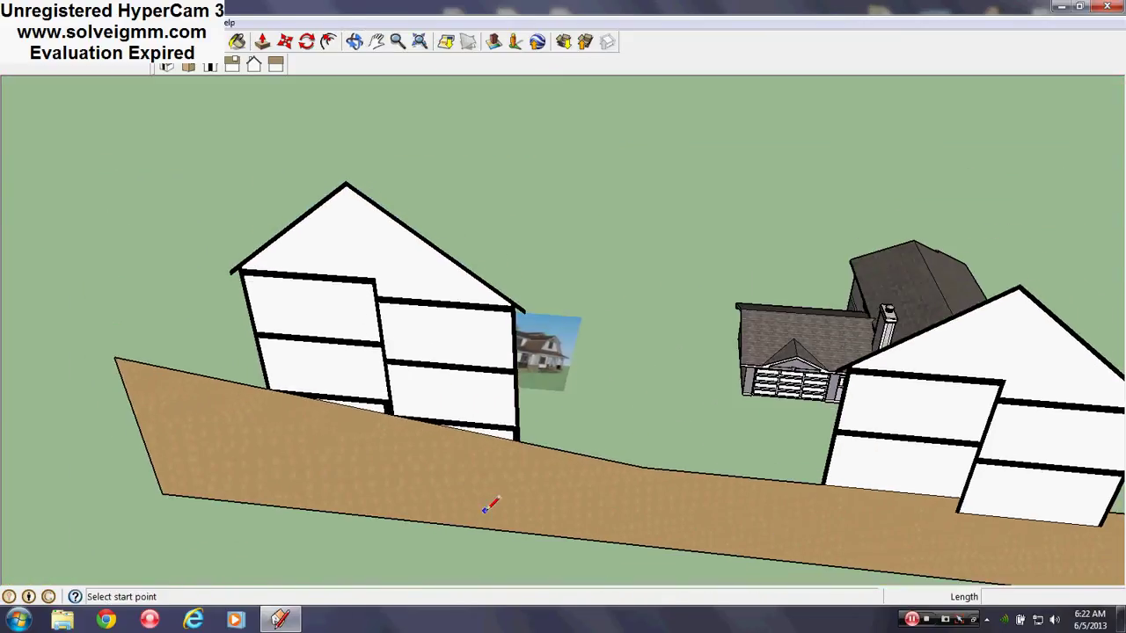
mouse_move(492, 439)
middle_mouse_down()
mouse_move(493, 427)
mouse_move(534, 509)
middle_mouse_up()
middle_click_drag(668, 458, 584, 496)
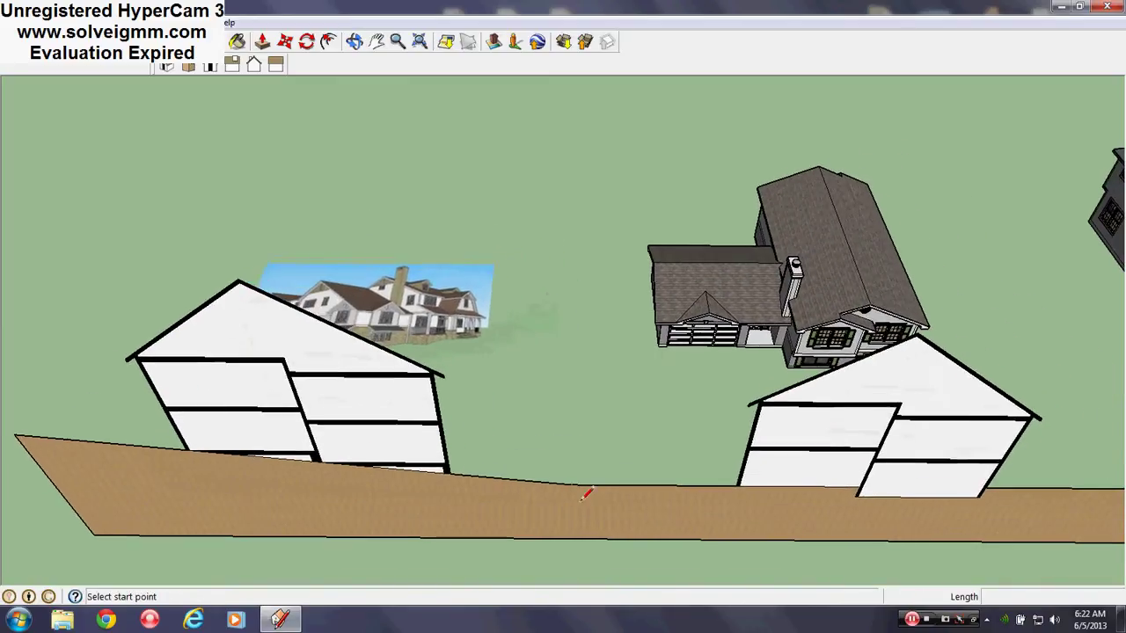
scroll(435, 277, "up", 1)
scroll(440, 270, "up", 1)
middle_click_drag(435, 288, 425, 320)
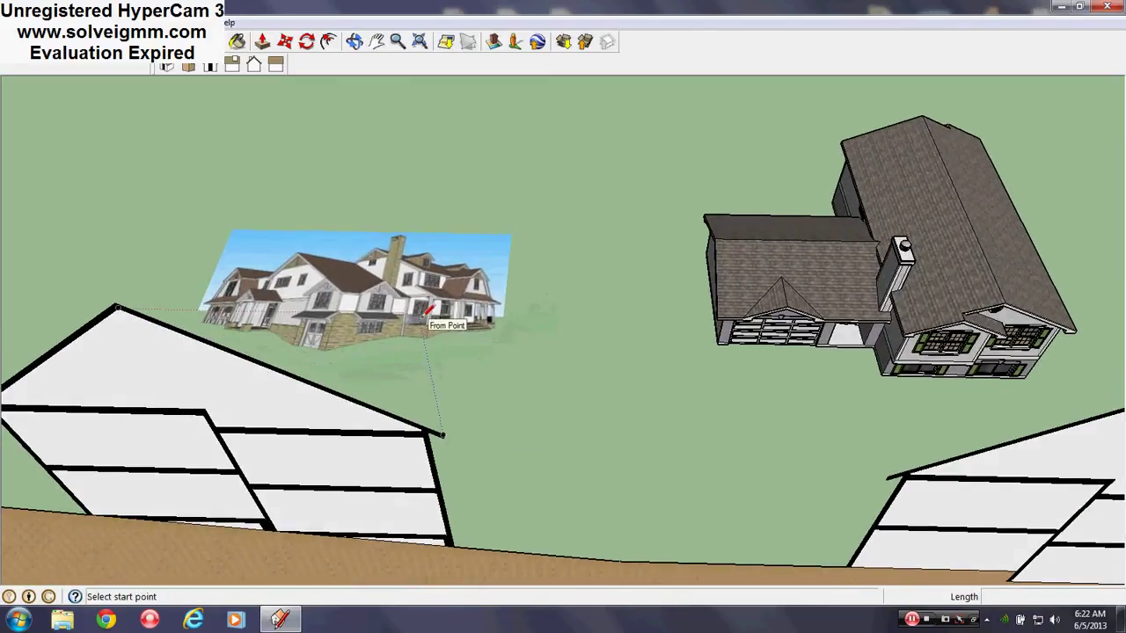
middle_click_drag(419, 327, 452, 191)
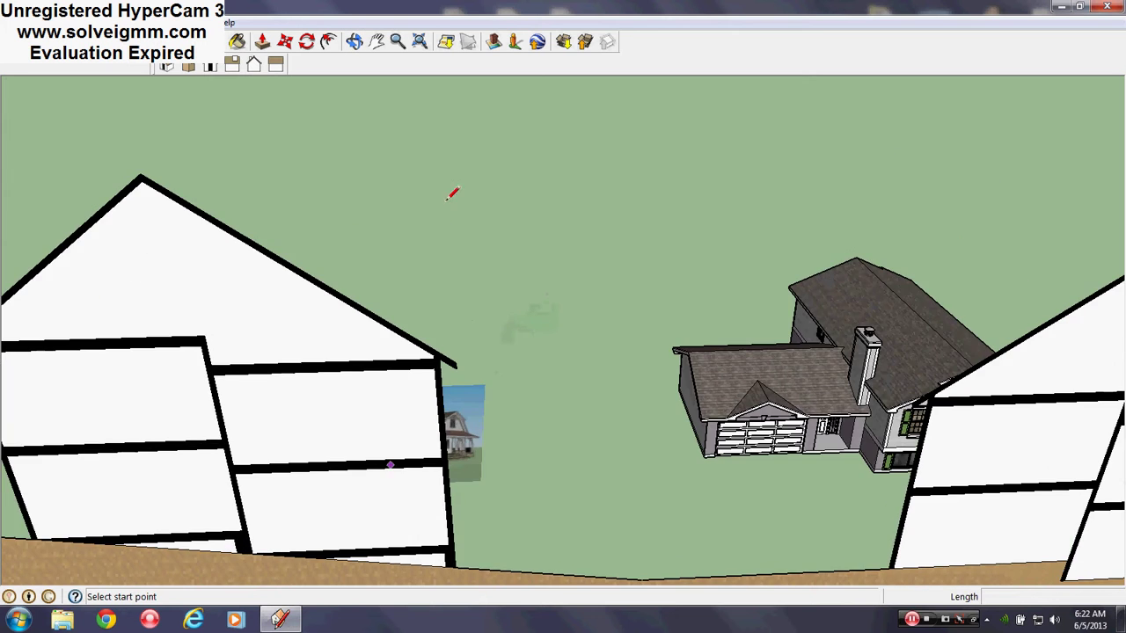
Examine the split-level cross-section on level ground, including its partly sunken lower floor and staggered ceilings.
mouse_move(1000, 428)
middle_mouse_down()
mouse_move(646, 361)
mouse_move(495, 392)
mouse_move(512, 355)
mouse_move(565, 460)
mouse_move(580, 409)
mouse_move(555, 387)
middle_mouse_up()
scroll(567, 404, "down", 3)
scroll(552, 392, "up", 3)
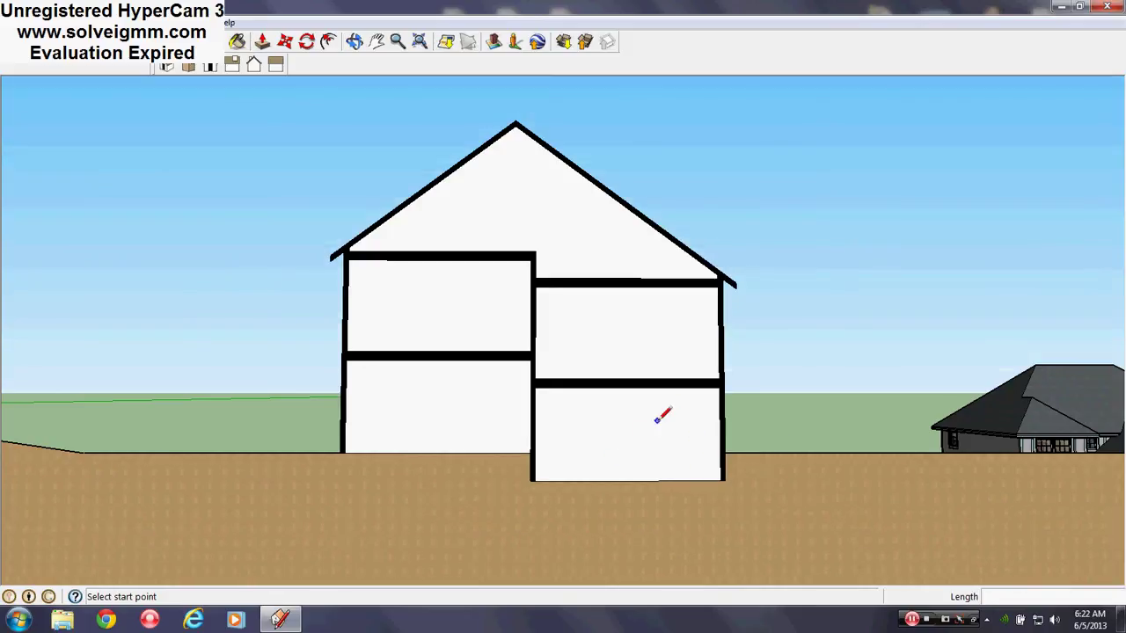
mouse_move(623, 387)
middle_mouse_down()
mouse_move(626, 340)
mouse_move(616, 404)
middle_mouse_up()
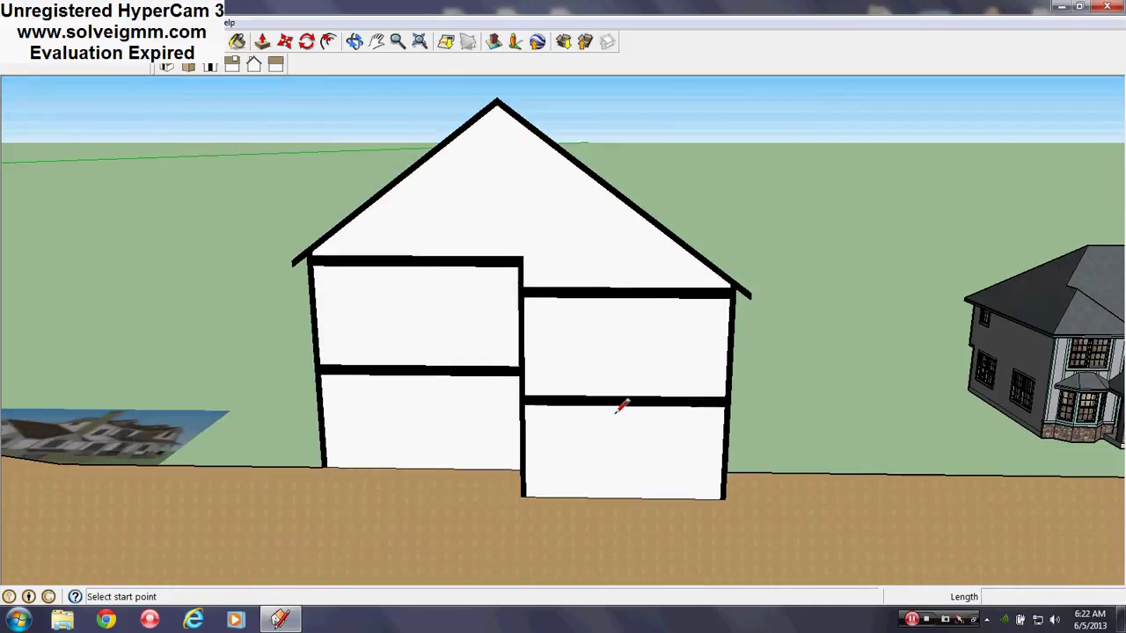
Inspect the exterior of the split-level house behind the section, including its low basement windows, entry and garage wing.
middle_click_drag(502, 384, 595, 490)
scroll(531, 191, "up", 5)
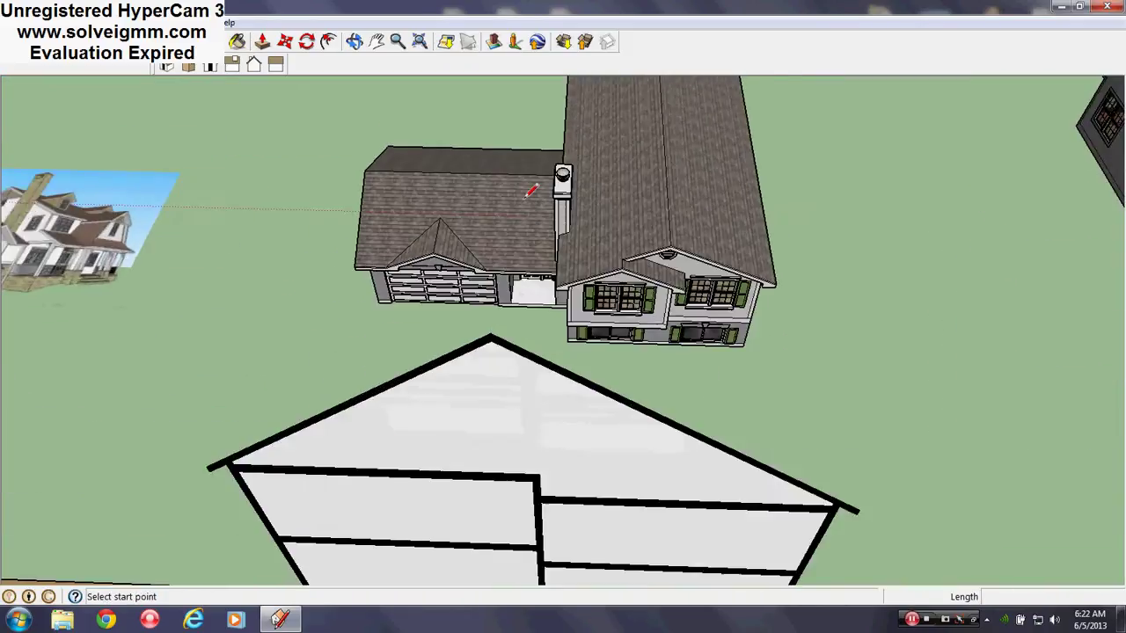
mouse_move(495, 249)
middle_mouse_down()
mouse_move(738, 62)
mouse_move(715, 209)
mouse_move(623, 251)
mouse_move(692, 255)
mouse_move(730, 352)
mouse_move(411, 308)
mouse_move(495, 357)
mouse_move(519, 345)
middle_mouse_up()
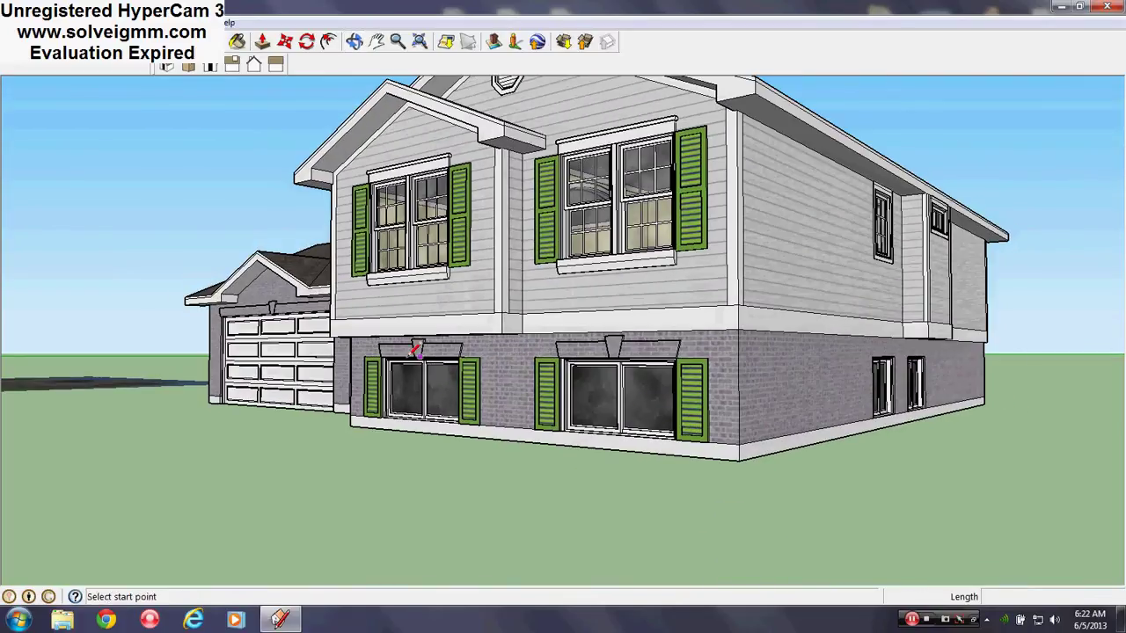
middle_click_drag(413, 352, 632, 348)
mouse_move(517, 376)
middle_mouse_down()
mouse_move(616, 369)
mouse_move(592, 467)
middle_mouse_up()
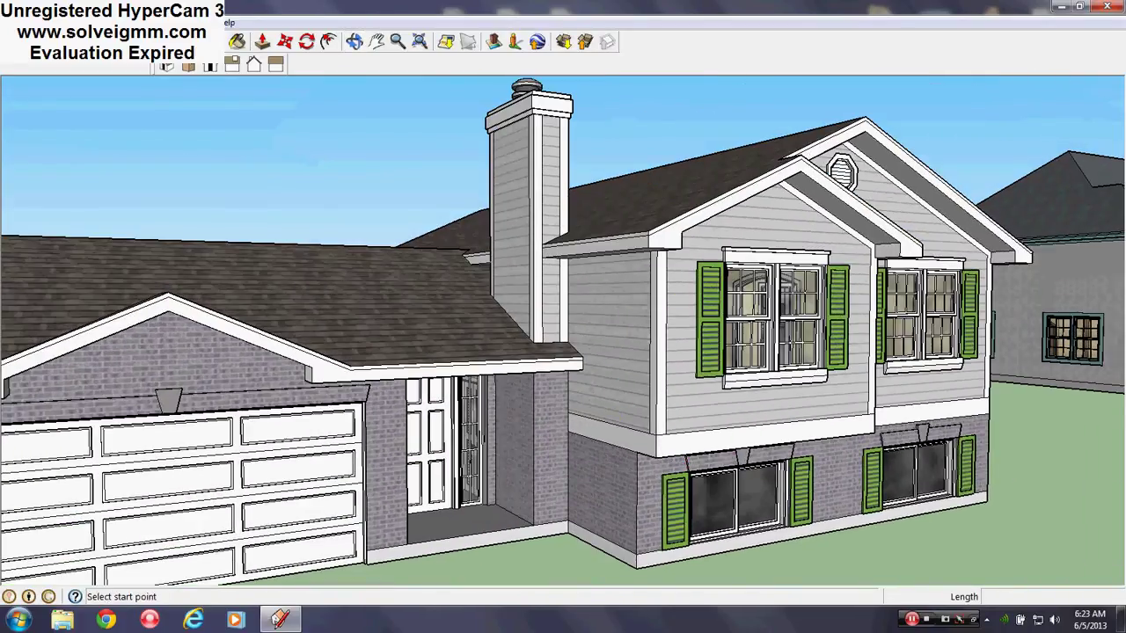
Hide the Roof layer to expose the split-level house's rooms from above.
left_click(185, 22)
left_click(235, 123)
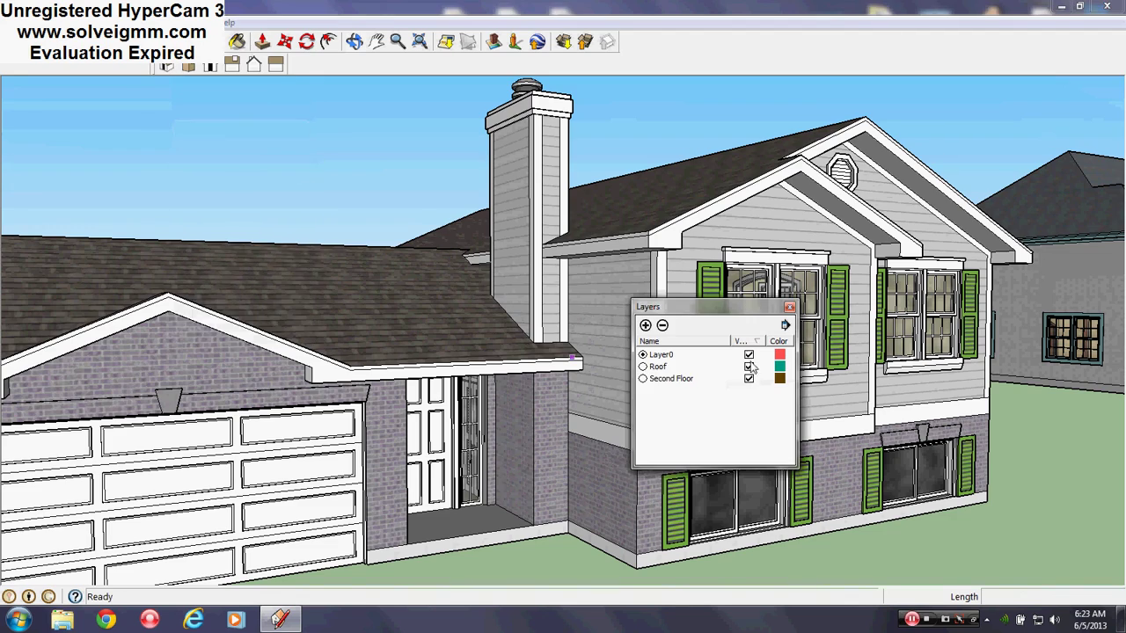
left_click(749, 366)
middle_click_drag(563, 493, 505, 276)
middle_click_drag(734, 631, 704, 589)
scroll(605, 483, "down", 3)
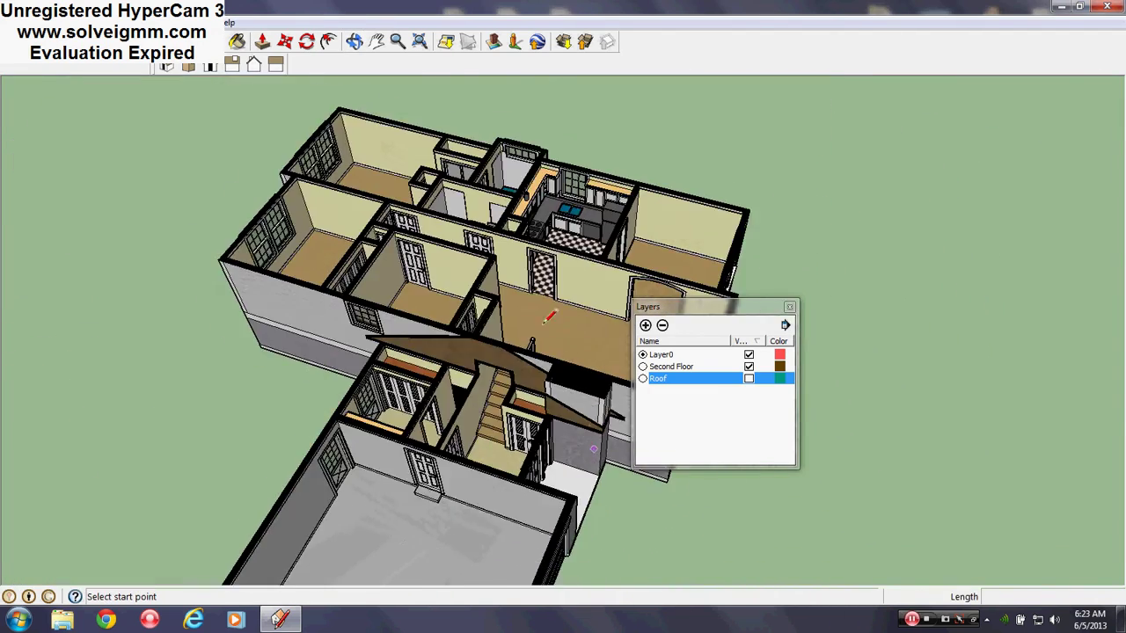
Examine how the stairs connect the split-level house's entry level with its raised living area.
scroll(545, 318, "up", 3)
middle_click_drag(531, 322, 470, 320)
scroll(470, 319, "up", 3)
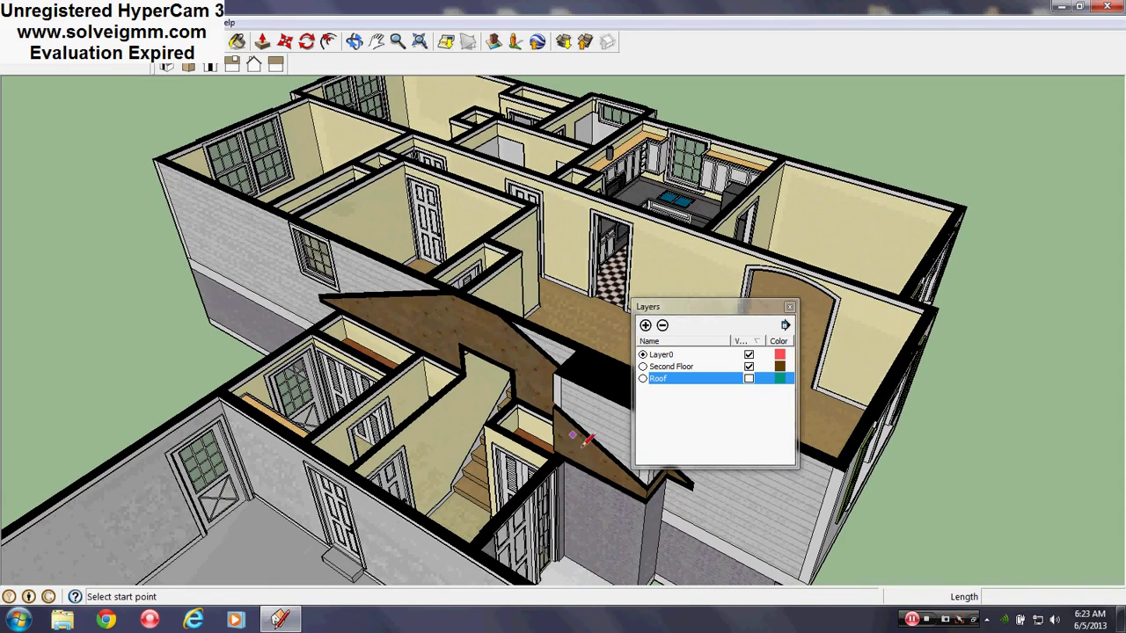
middle_click_drag(585, 439, 533, 462)
middle_click_drag(517, 318, 431, 377)
scroll(439, 482, "down", 2)
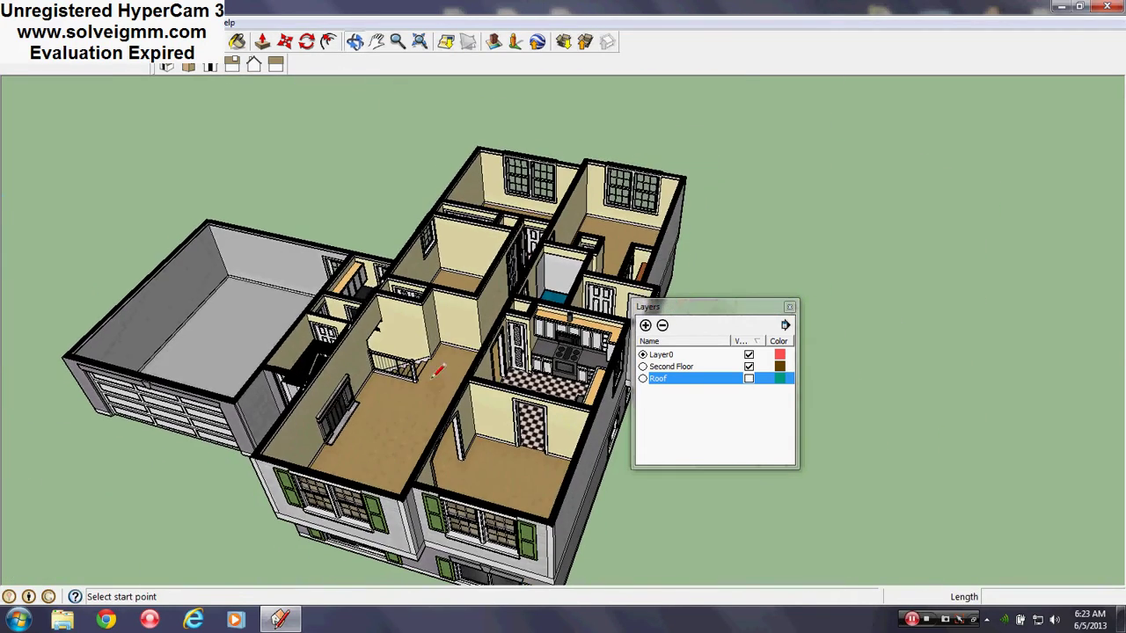
Toggle the Roof layer on and off and examine the bedrooms, kitchen and garage wing at their different levels.
left_click(750, 380)
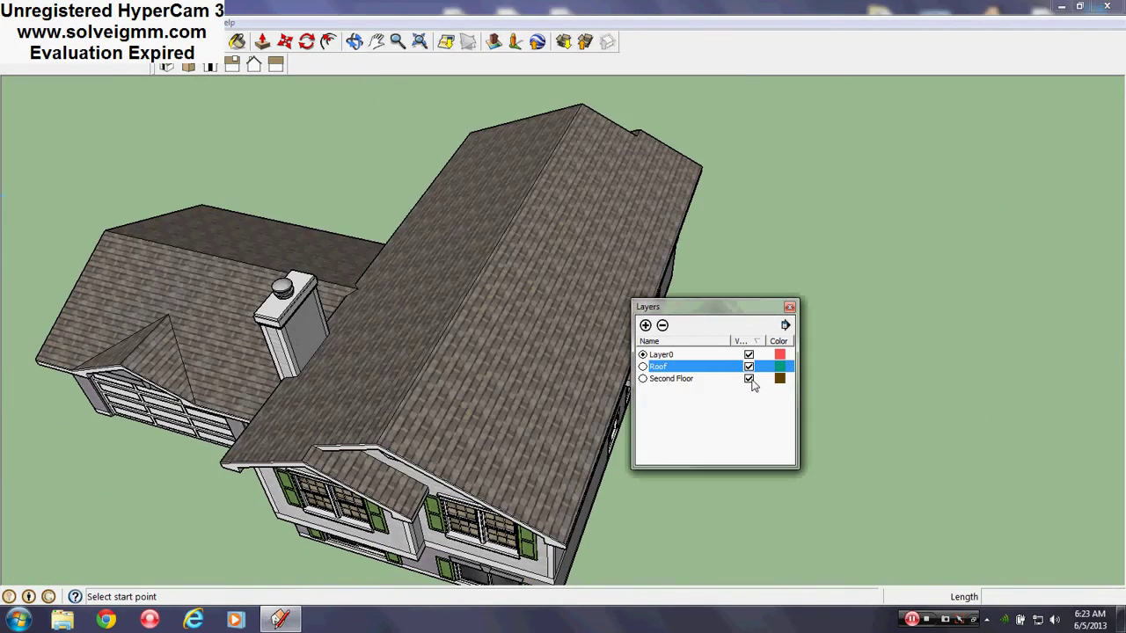
left_click(749, 367)
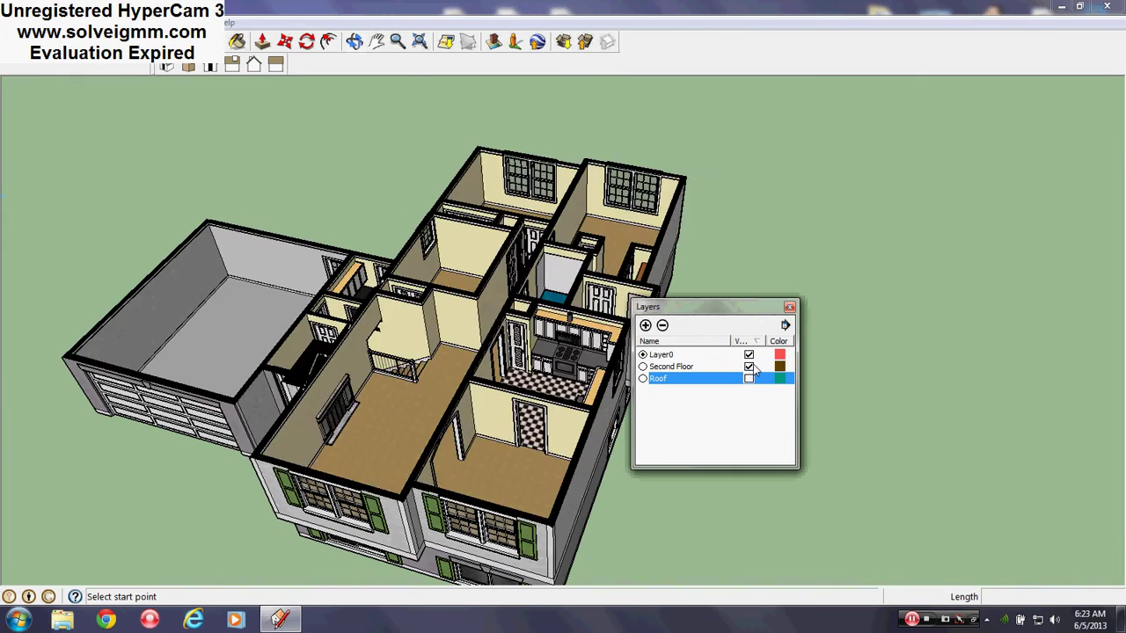
middle_click_drag(528, 290, 942, 214)
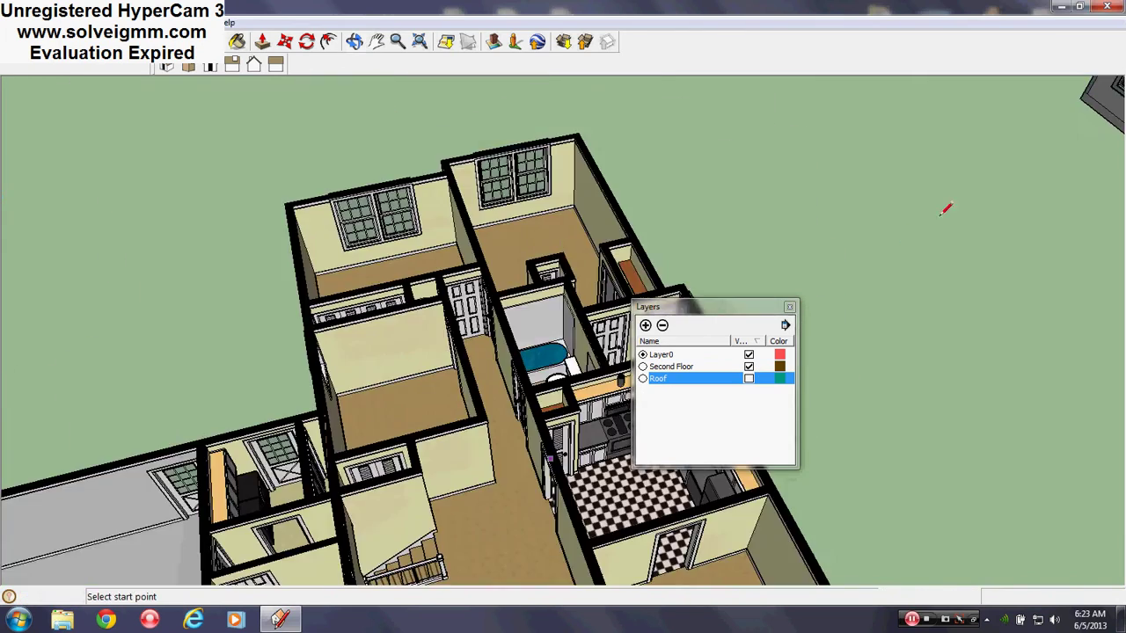
scroll(472, 225, "down", 3)
middle_click_drag(422, 290, 517, 227)
scroll(475, 226, "down", 1)
middle_click_drag(448, 440, 540, 335)
scroll(470, 334, "down", 2)
scroll(301, 435, "up", 3)
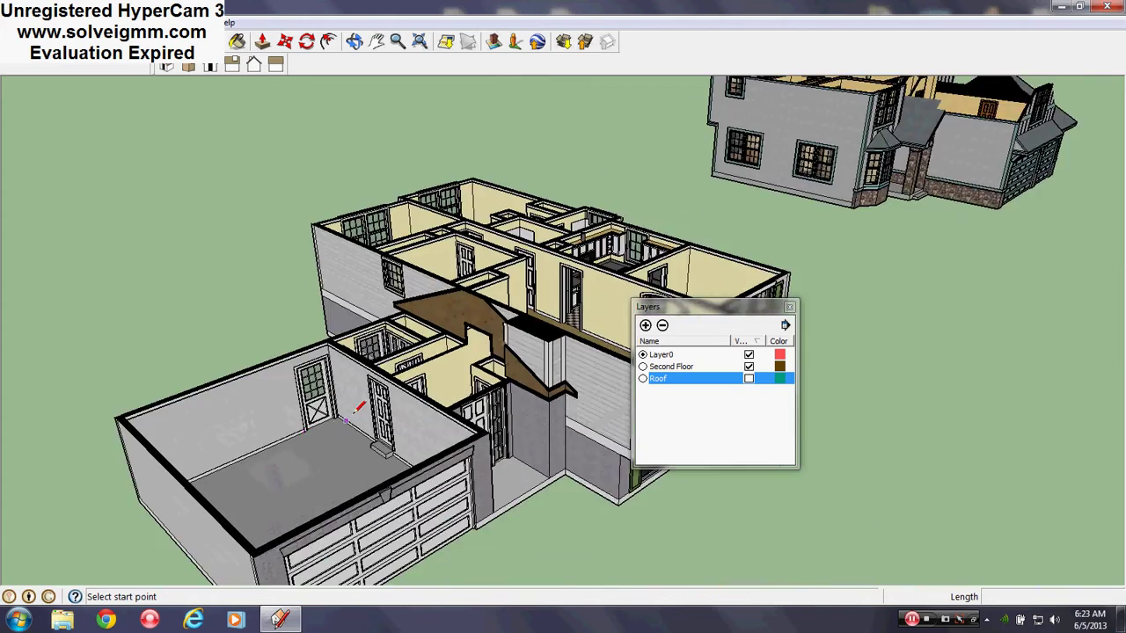
middle_click_drag(302, 435, 176, 493)
scroll(466, 352, "down", 4)
middle_click_drag(466, 343, 737, 362)
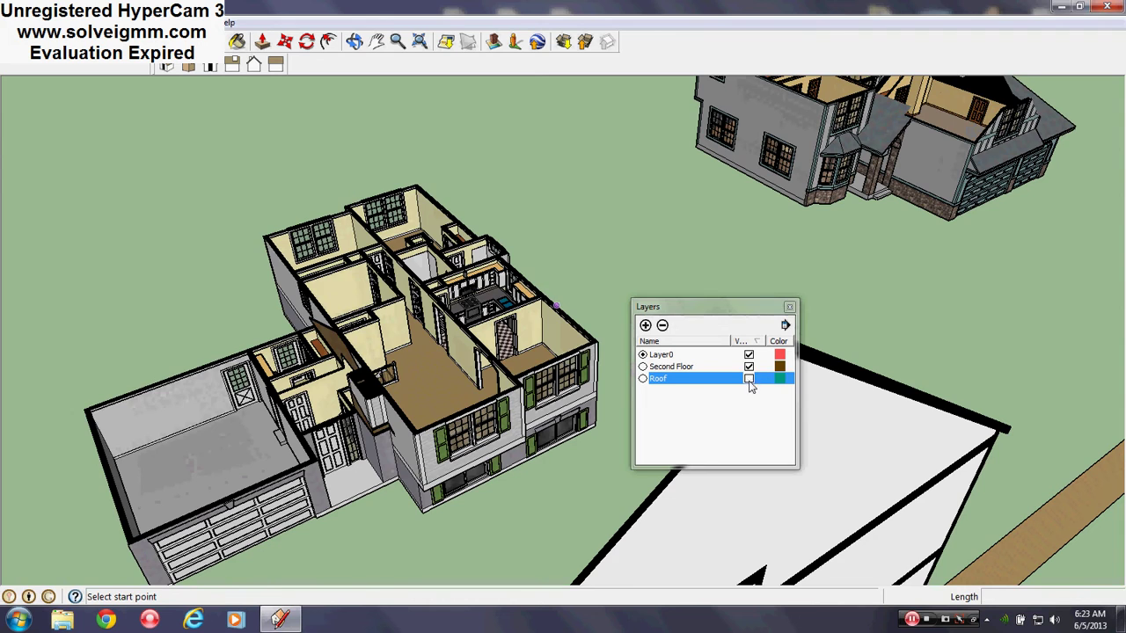
Show the Roof layer again and close the Layers window.
left_click(750, 380)
middle_click_drag(519, 385, 458, 314)
scroll(456, 314, "down", 4)
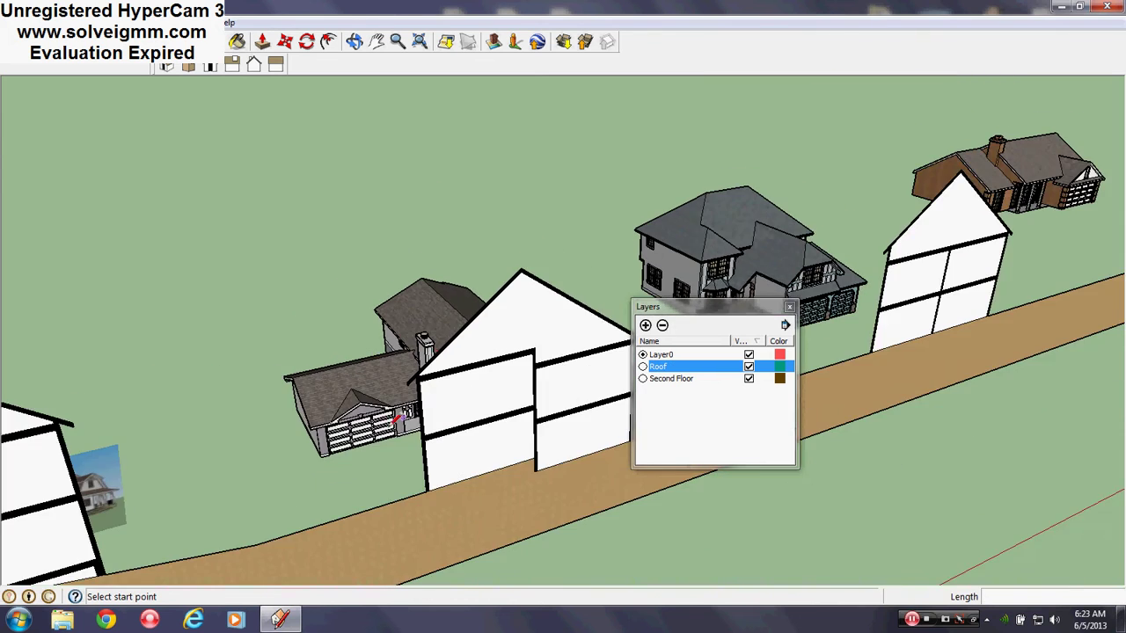
mouse_move(398, 420)
middle_mouse_down()
mouse_move(465, 402)
mouse_move(271, 413)
middle_mouse_up()
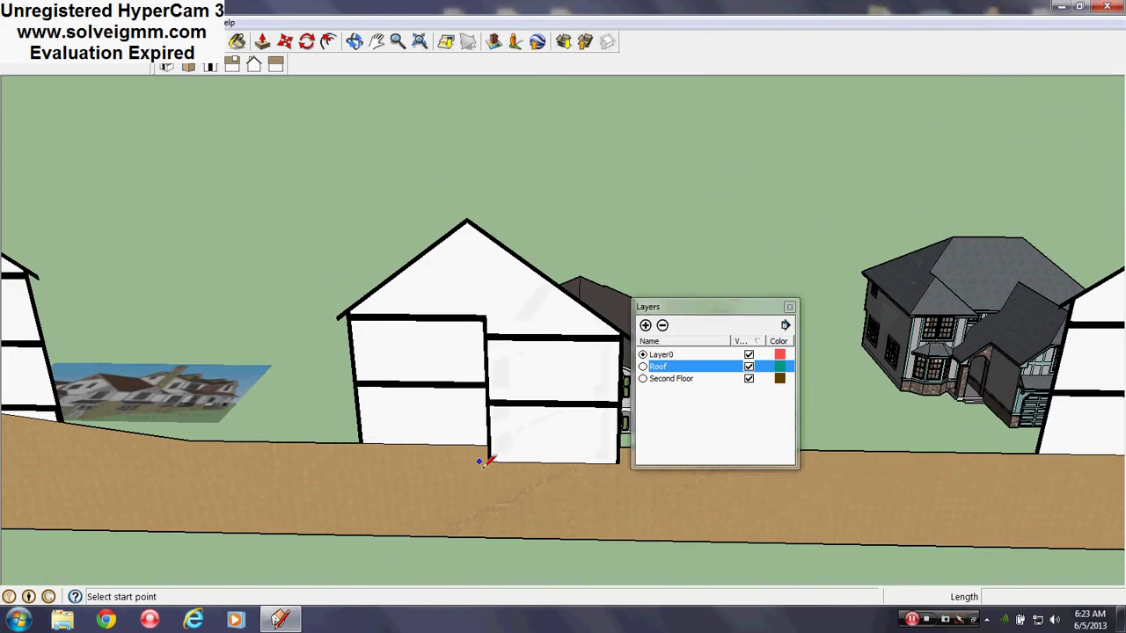
mouse_move(482, 461)
middle_mouse_down()
mouse_move(188, 465)
mouse_move(684, 331)
middle_mouse_up()
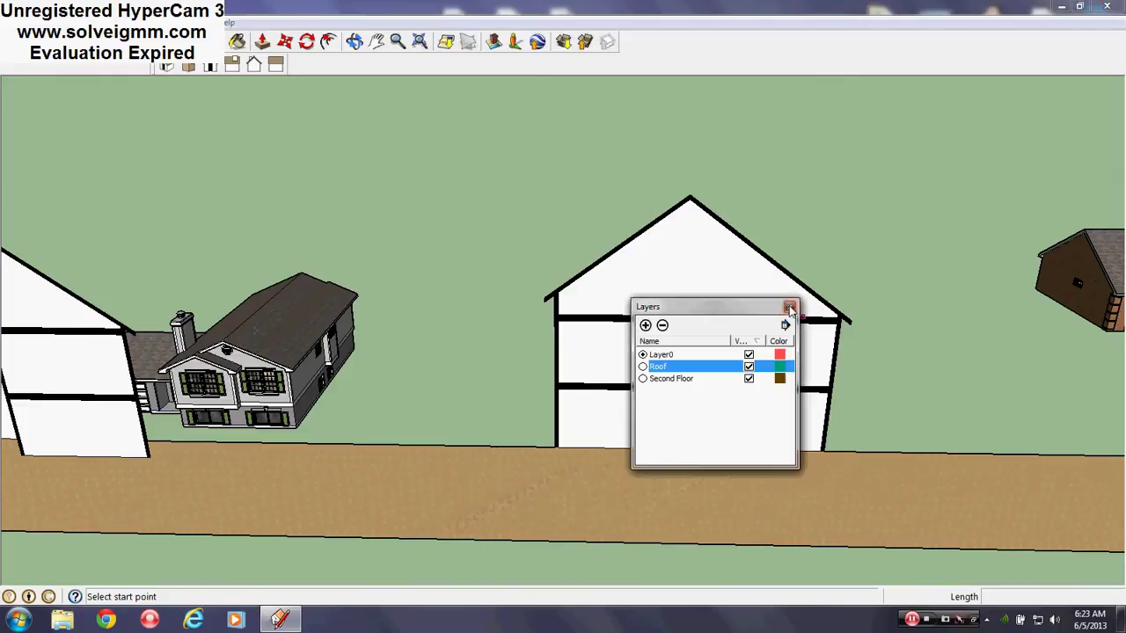
left_click(790, 309)
Examine the two-storey cross-section with aligned floors on level ground, including its gable roof and central wall.
middle_click_drag(605, 359, 396, 385, "shift")
scroll(497, 379, "up", 4)
middle_click_drag(510, 379, 607, 255)
mouse_move(560, 374)
middle_mouse_down("shift")
mouse_move(585, 344)
mouse_move(523, 324)
mouse_move(520, 304)
mouse_move(631, 327)
middle_mouse_up("shift")
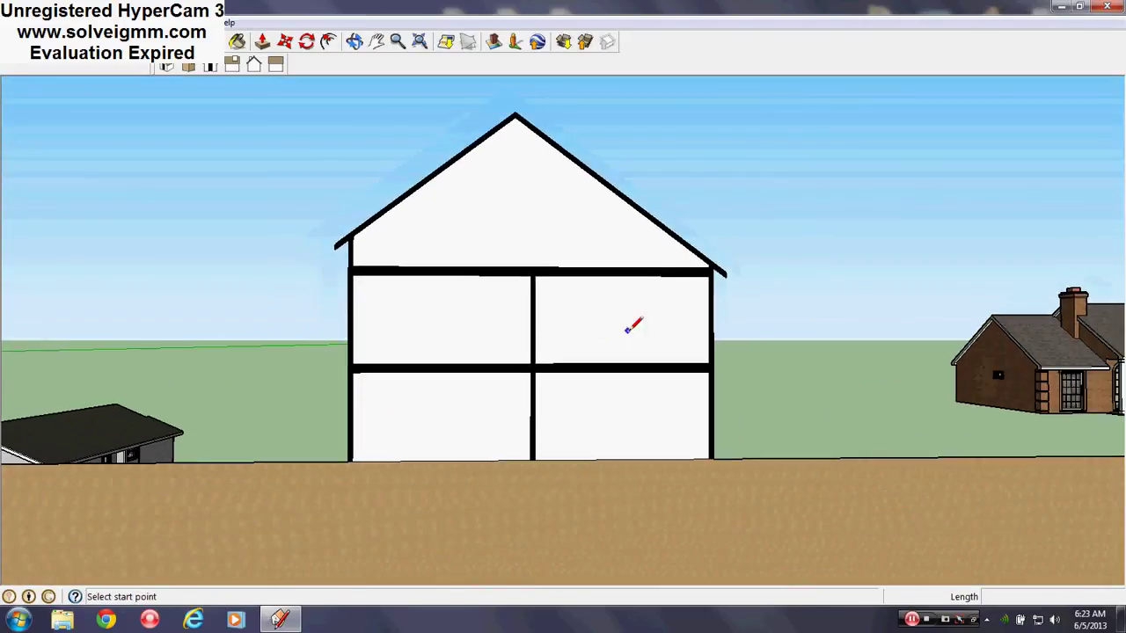
scroll(628, 329, "down", 1)
scroll(585, 233, "up", 2)
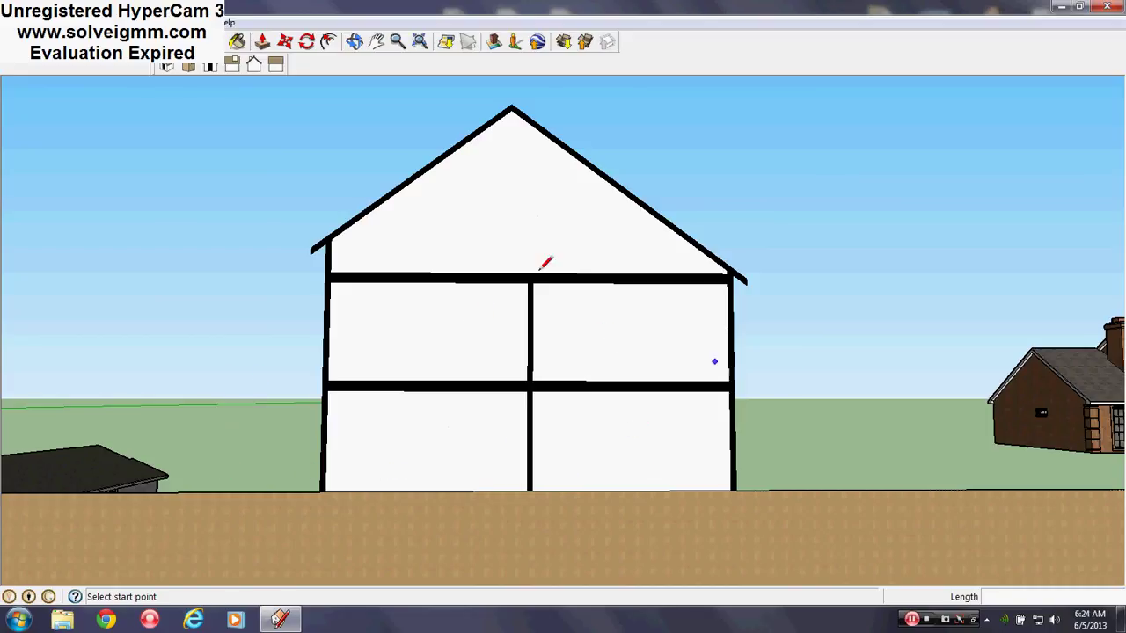
Inspect the hip-roofed two-storey house behind the section, focusing on its bay window, arched entry and garage wing.
middle_click_drag(453, 237, 665, 425)
scroll(413, 391, "up", 4)
middle_click_drag(743, 415, 527, 365)
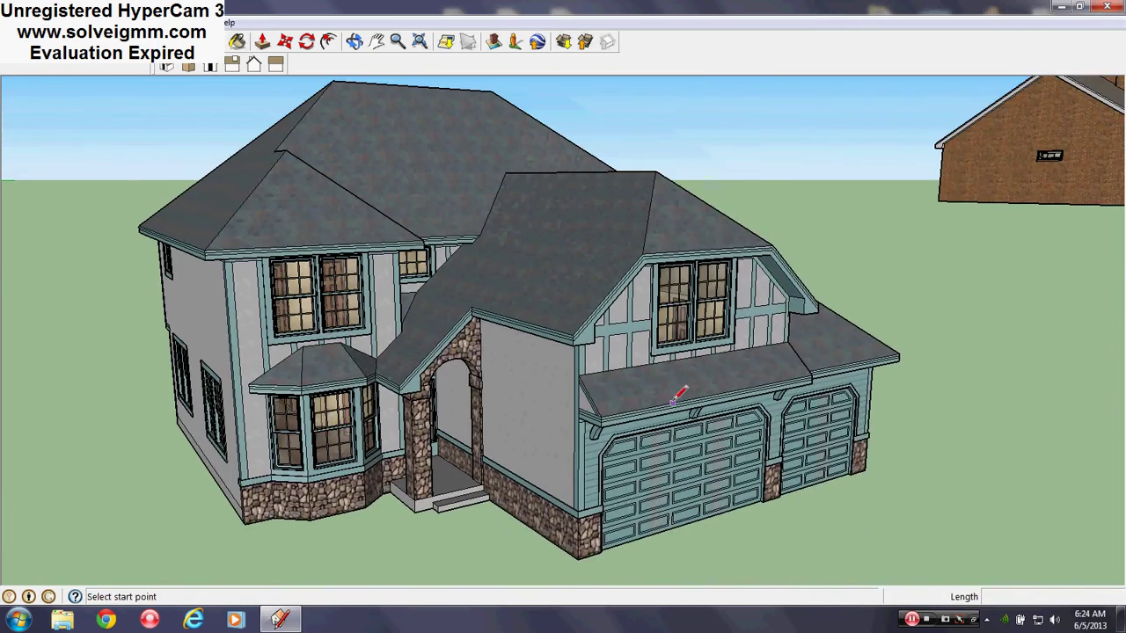
middle_click_drag(679, 394, 605, 363)
middle_click_drag(495, 334, 473, 252)
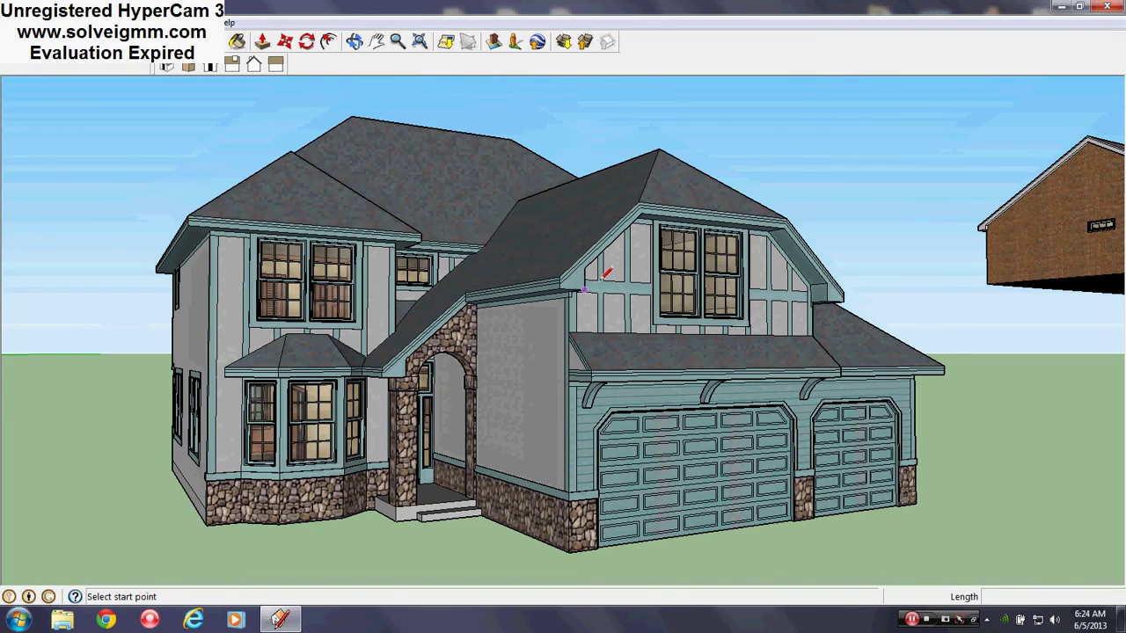
Inspect the hip-roofed house's garage wing and front, focusing on the upper window gable, roof slopes and arched entry.
mouse_move(605, 274)
middle_mouse_down()
mouse_move(465, 319)
mouse_move(352, 325)
mouse_move(505, 309)
middle_mouse_up()
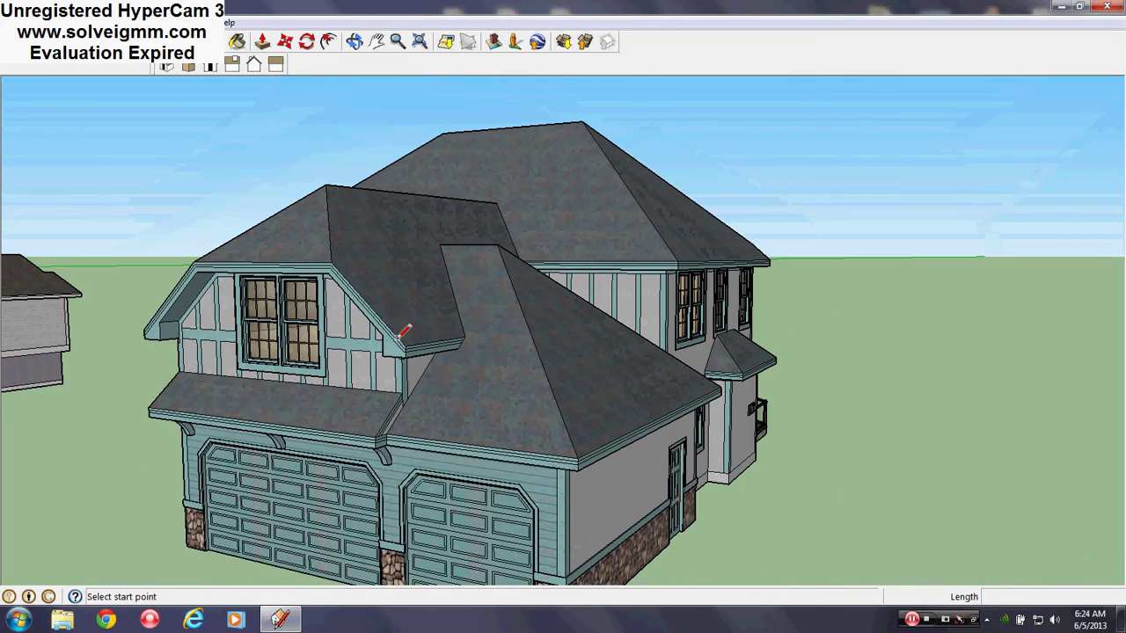
middle_click_drag(405, 331, 320, 354)
scroll(678, 339, "up", 4)
scroll(320, 354, "down", 2)
scroll(453, 308, "up", 3)
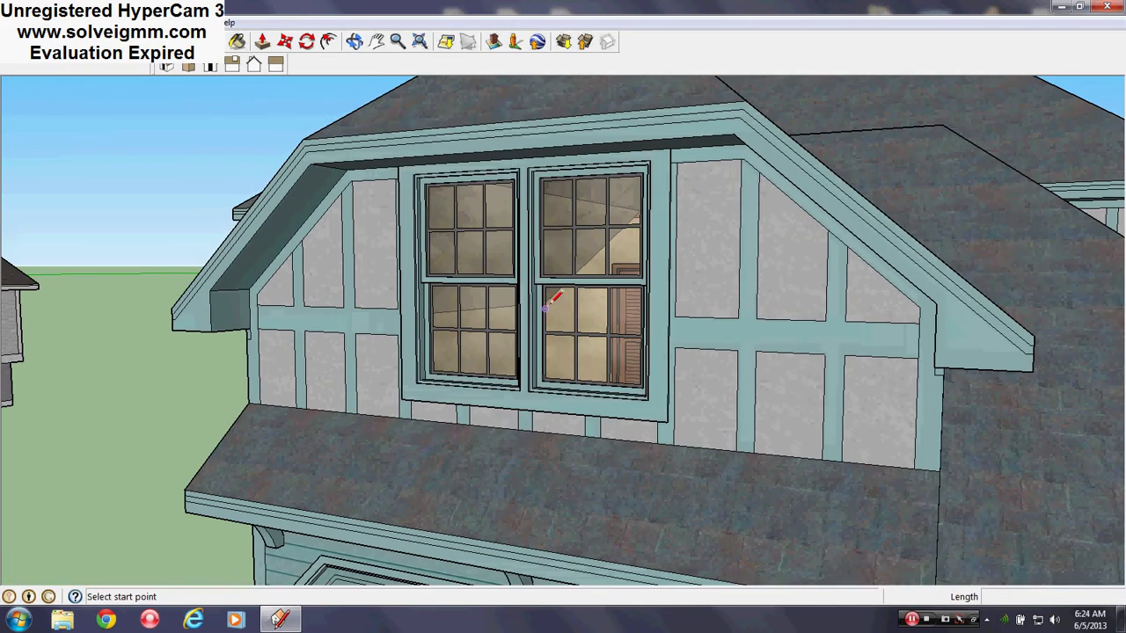
scroll(744, 319, "down", 3)
scroll(721, 320, "down", 2)
middle_click_drag(353, 452, 415, 406)
scroll(535, 404, "down", 2)
scroll(440, 269, "up", 3)
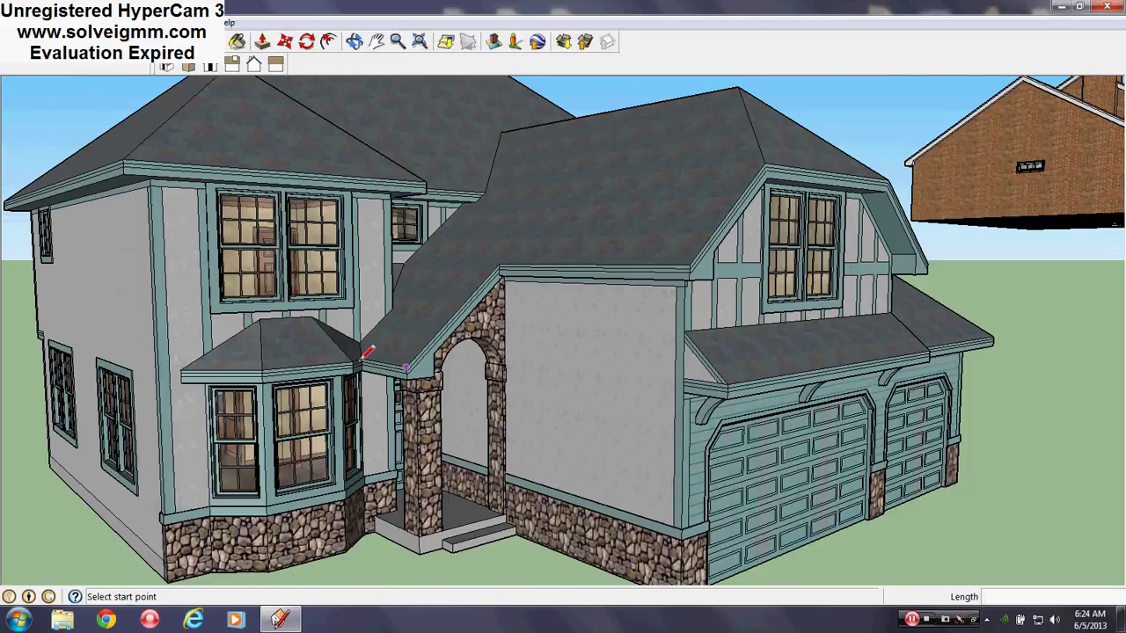
scroll(368, 351, "down", 2)
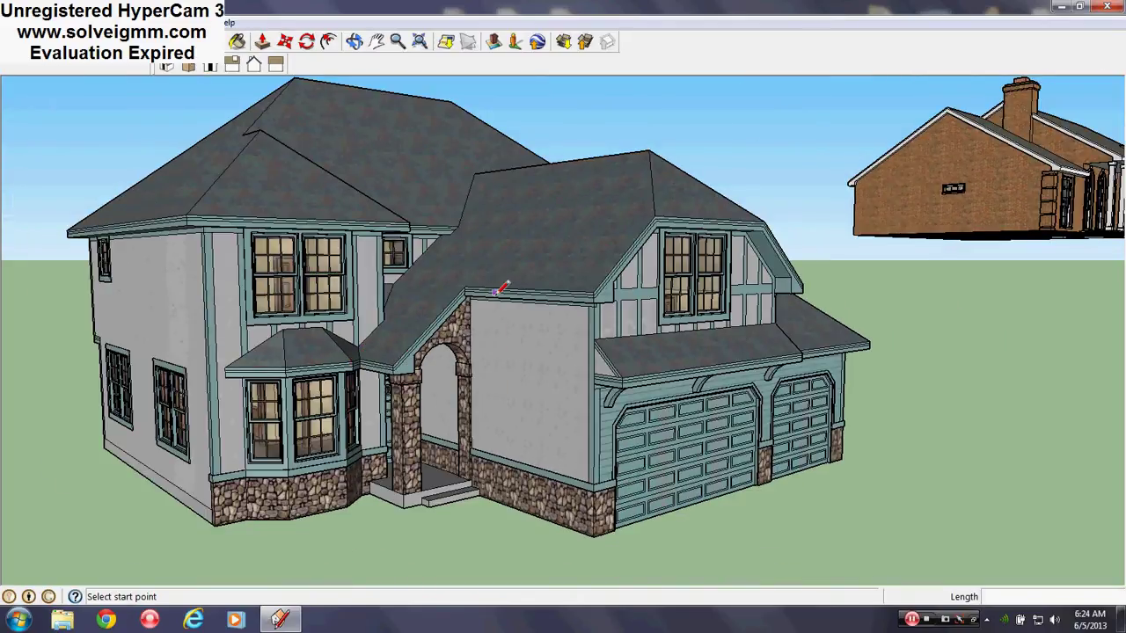
Examine the rear of the hip-roofed house, focusing on the stepped eave above the windows beside the deck.
middle_click_drag(673, 251, 704, 317)
scroll(704, 316, "down", 4)
middle_click_drag(292, 296, 611, 297)
scroll(472, 271, "up", 3)
middle_click_drag(472, 271, 741, 253)
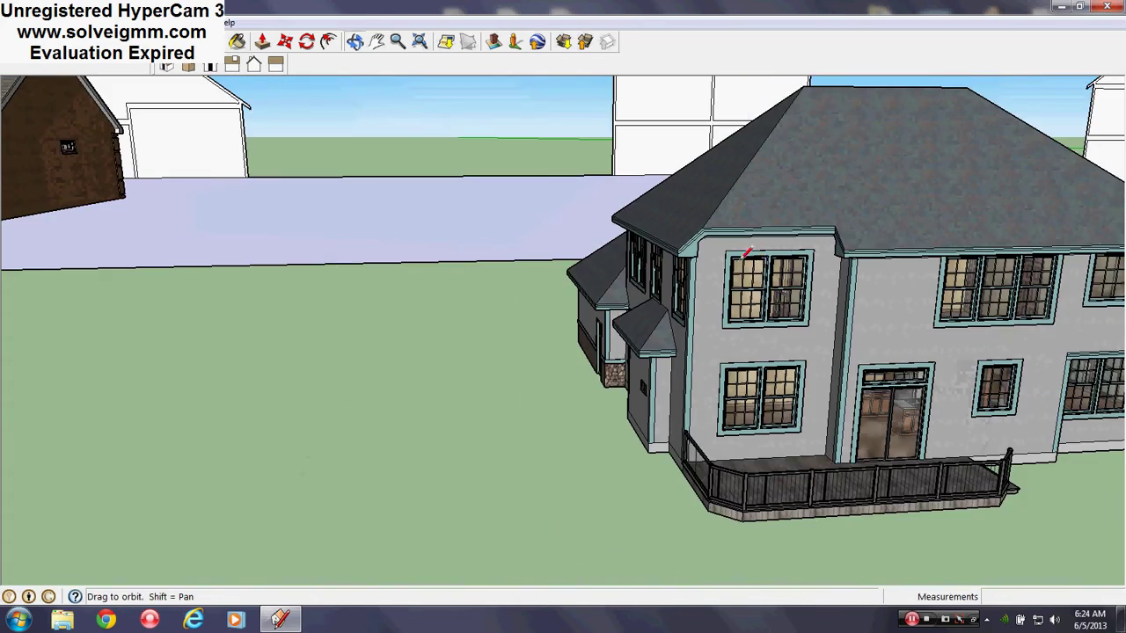
scroll(869, 252, "up", 2)
middle_click_drag(869, 252, 735, 250, "shift")
scroll(734, 250, "down", 2)
mouse_move(497, 271)
middle_mouse_down()
mouse_move(678, 261)
mouse_move(563, 259)
middle_mouse_up()
mouse_move(519, 299)
middle_mouse_down()
mouse_move(600, 161)
mouse_move(631, 216)
middle_mouse_up()
scroll(613, 151, "up", 2)
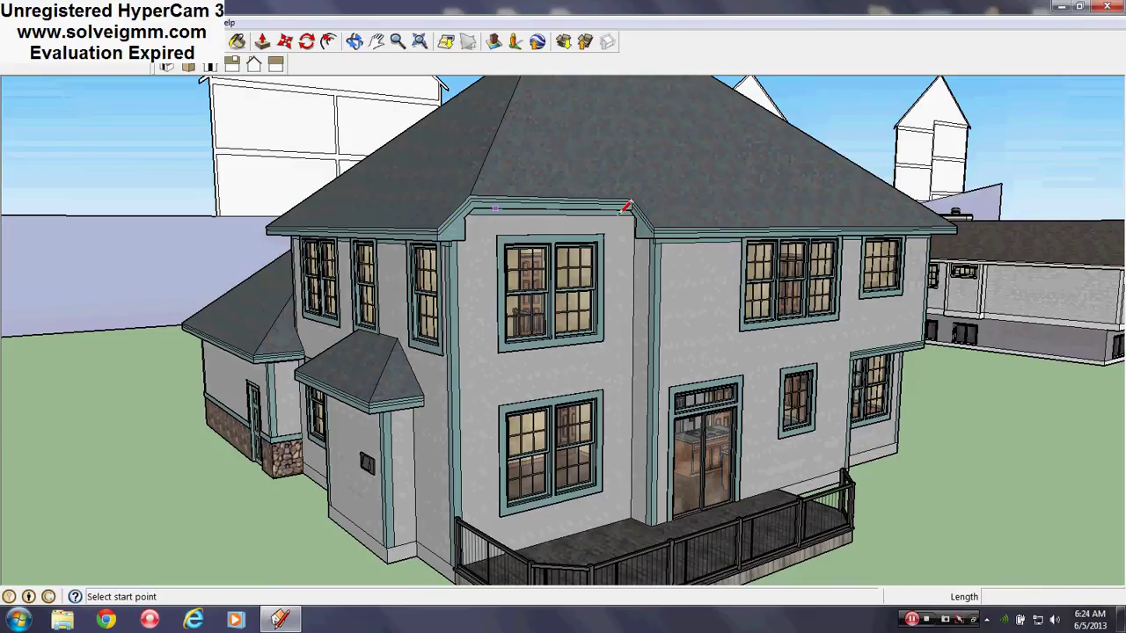
scroll(570, 205, "down", 3)
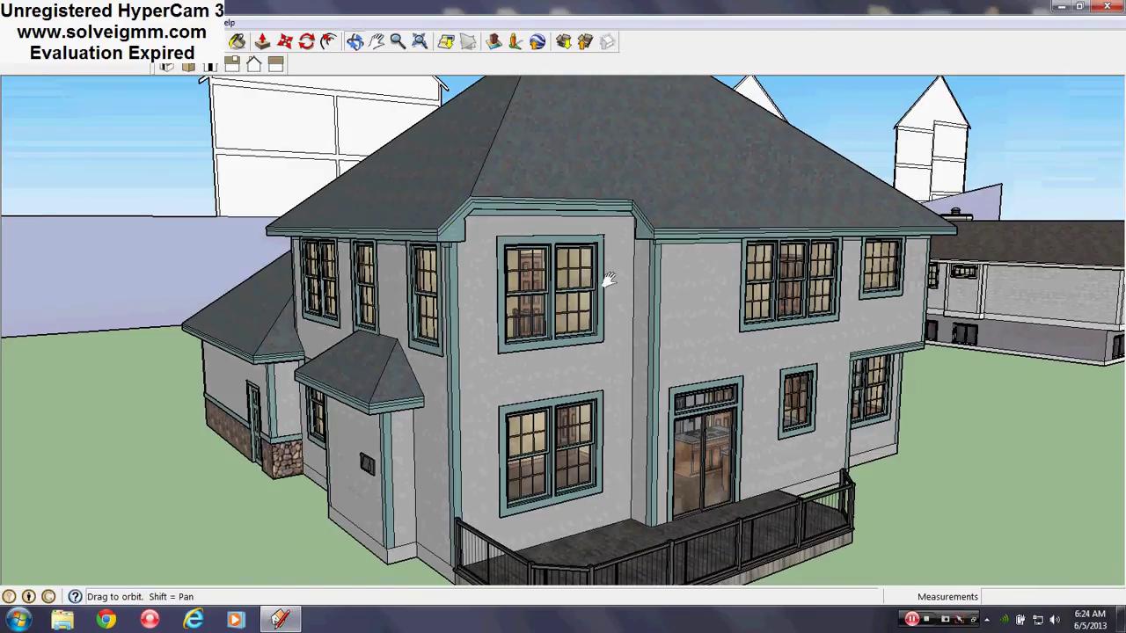
middle_click_drag(603, 281, 601, 351)
scroll(537, 317, "up", 3)
middle_click_drag(535, 317, 538, 314)
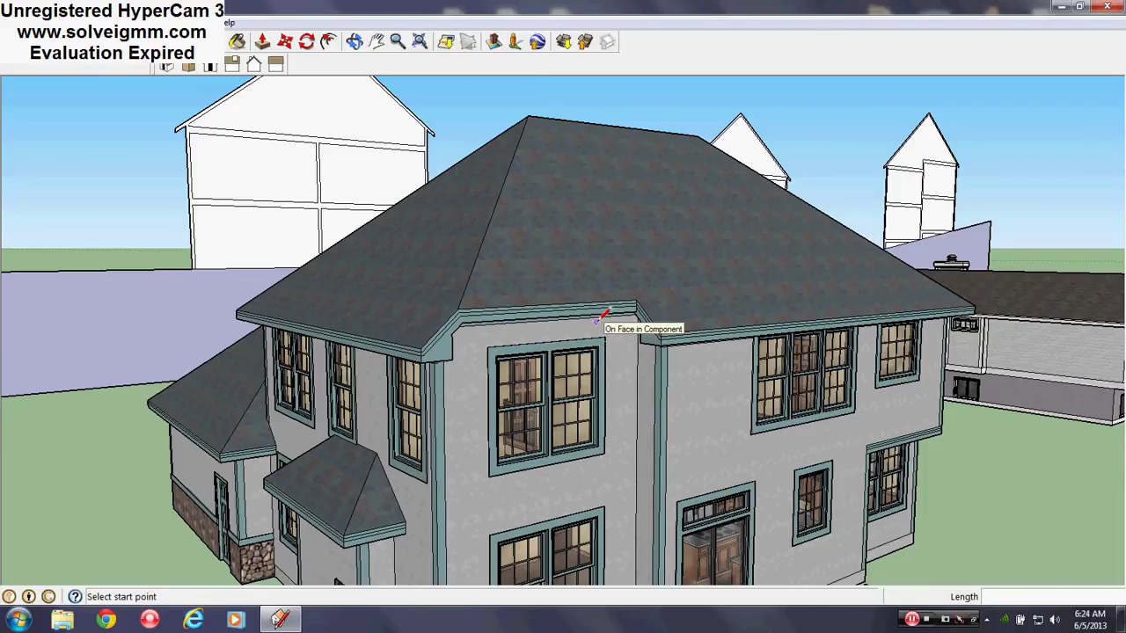
middle_click_drag(515, 326, 554, 400)
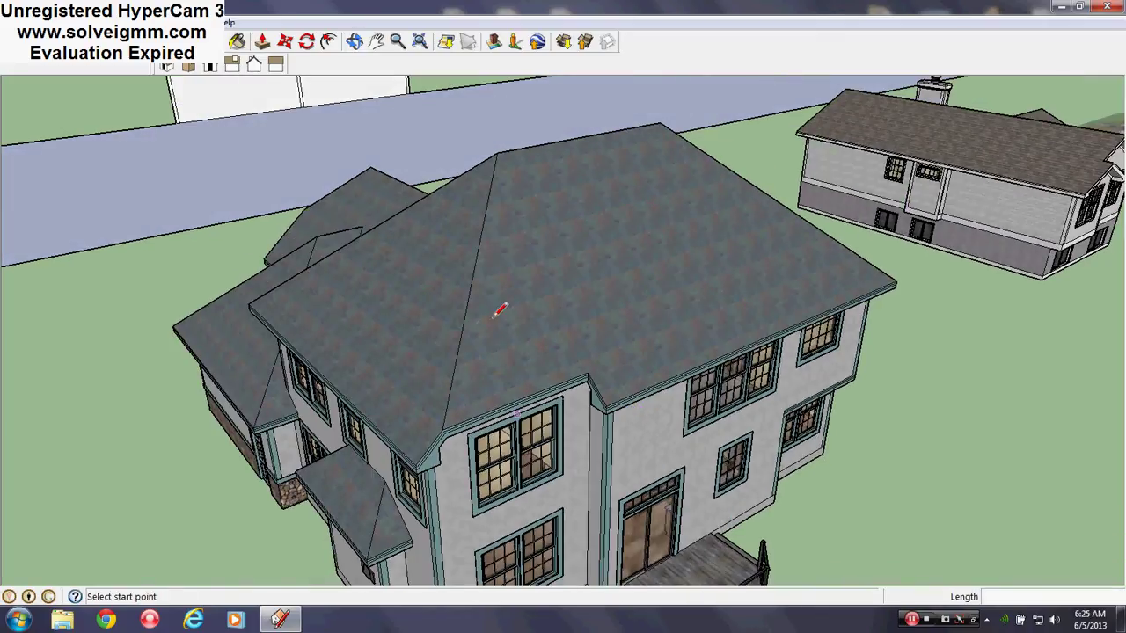
Draw a line up the rear roof slope from the inner corner of the stepped eave to the ridge.
left_click(606, 405)
middle_click_drag(606, 405, 422, 402)
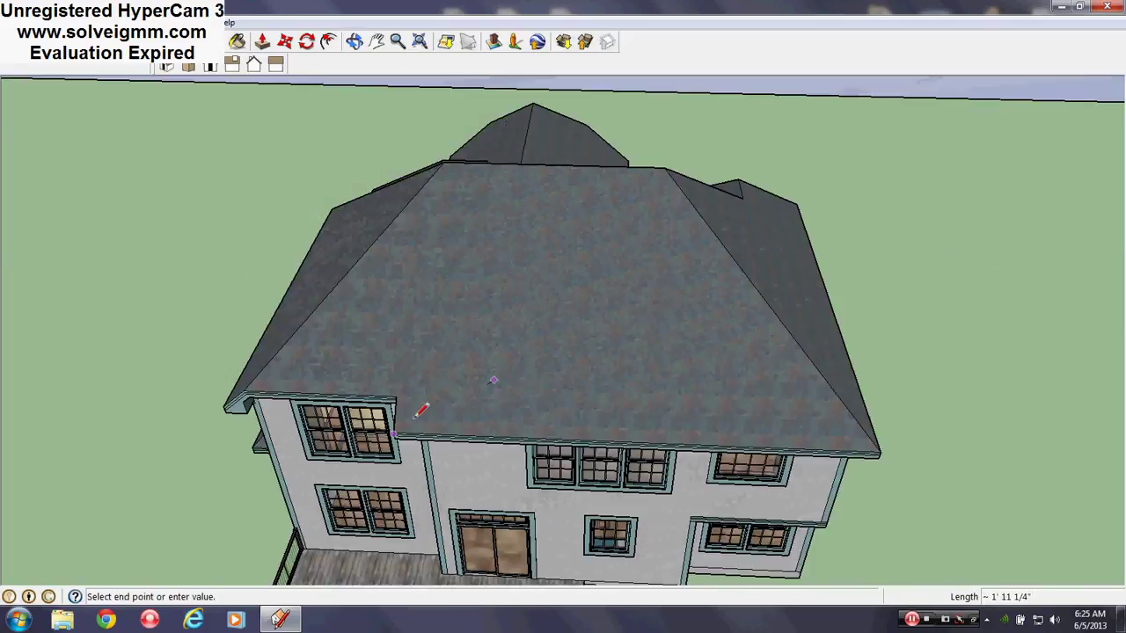
left_click(595, 163)
scroll(444, 360, "up", 4)
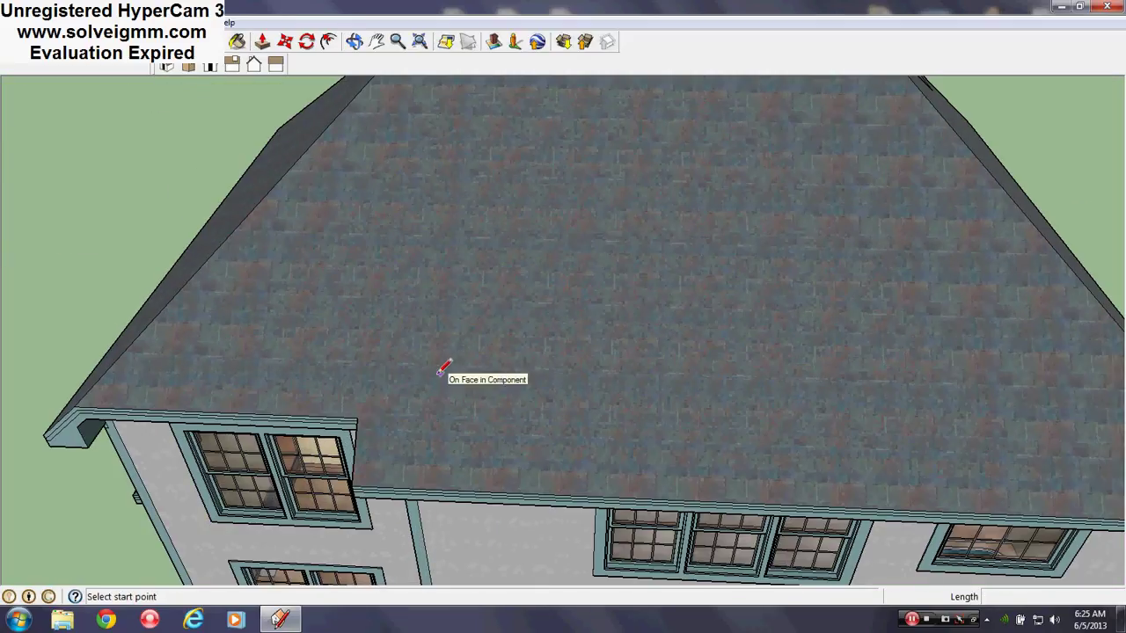
left_click(355, 484)
scroll(355, 484, "down", 5)
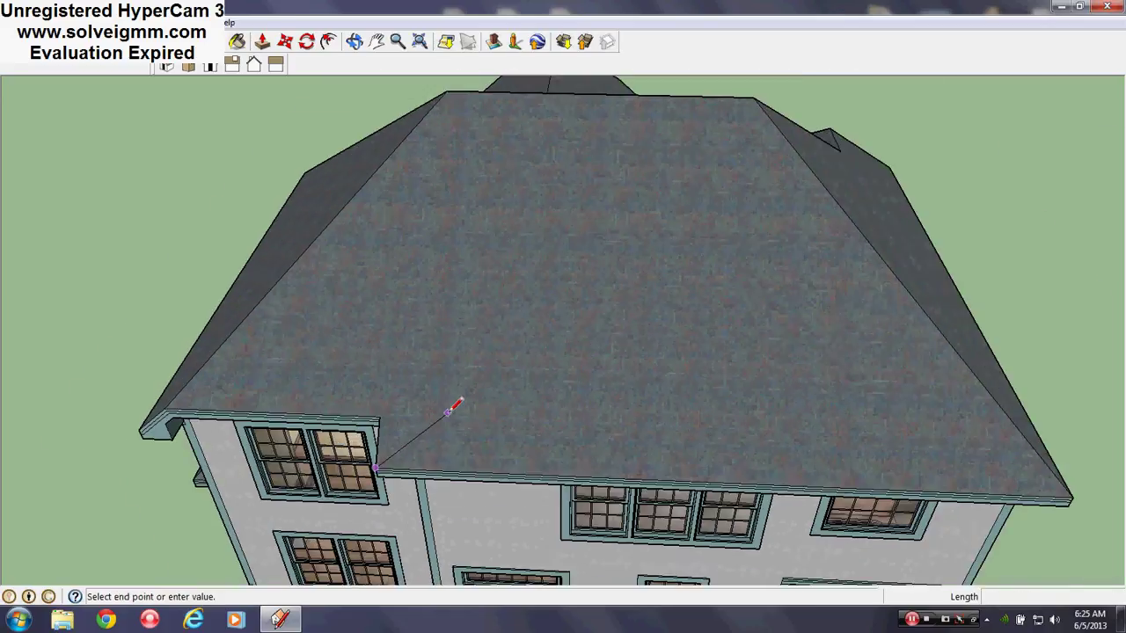
left_click(608, 187)
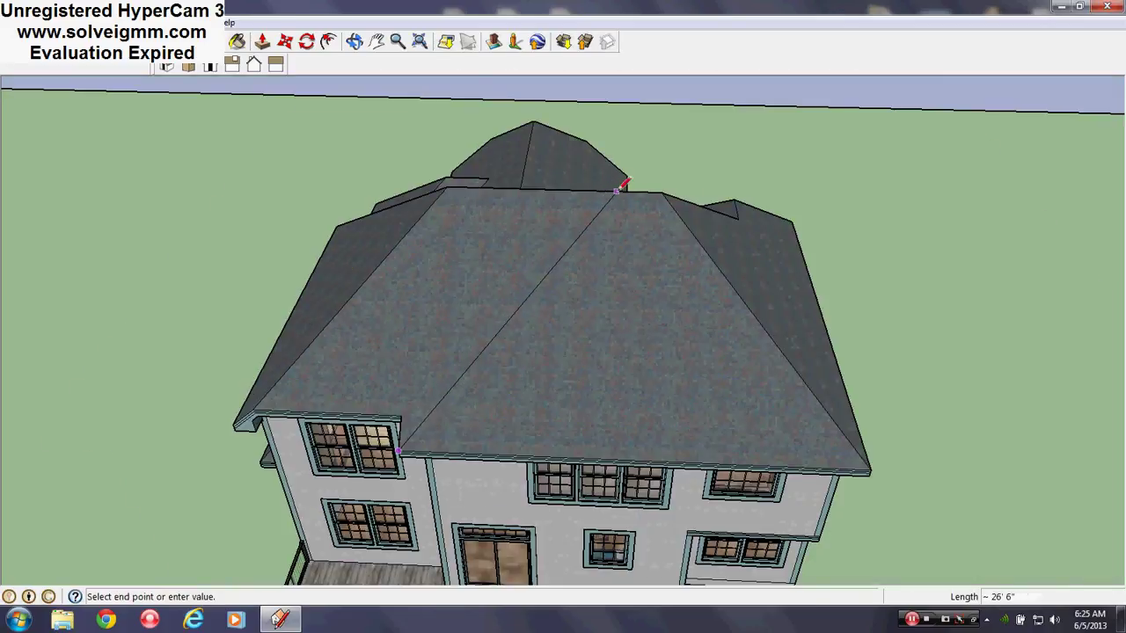
Compare the rear and front slopes of the two-storey house's hip roof from above.
middle_click_drag(516, 308, 701, 269)
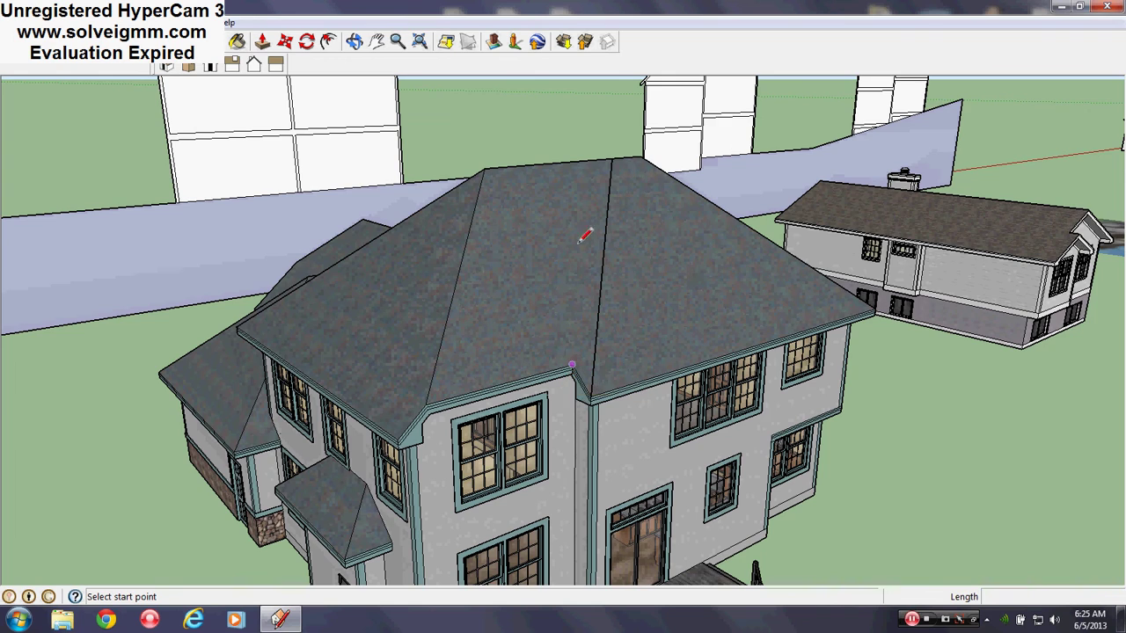
middle_click_drag(597, 167, 1110, 418)
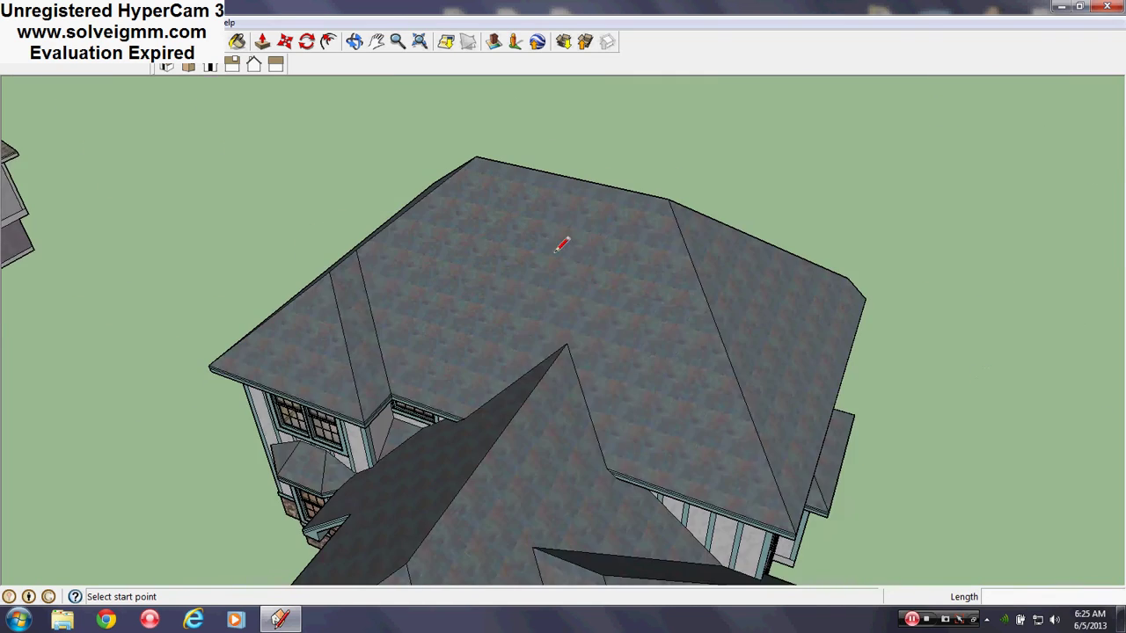
middle_click_drag(556, 250, 421, 284)
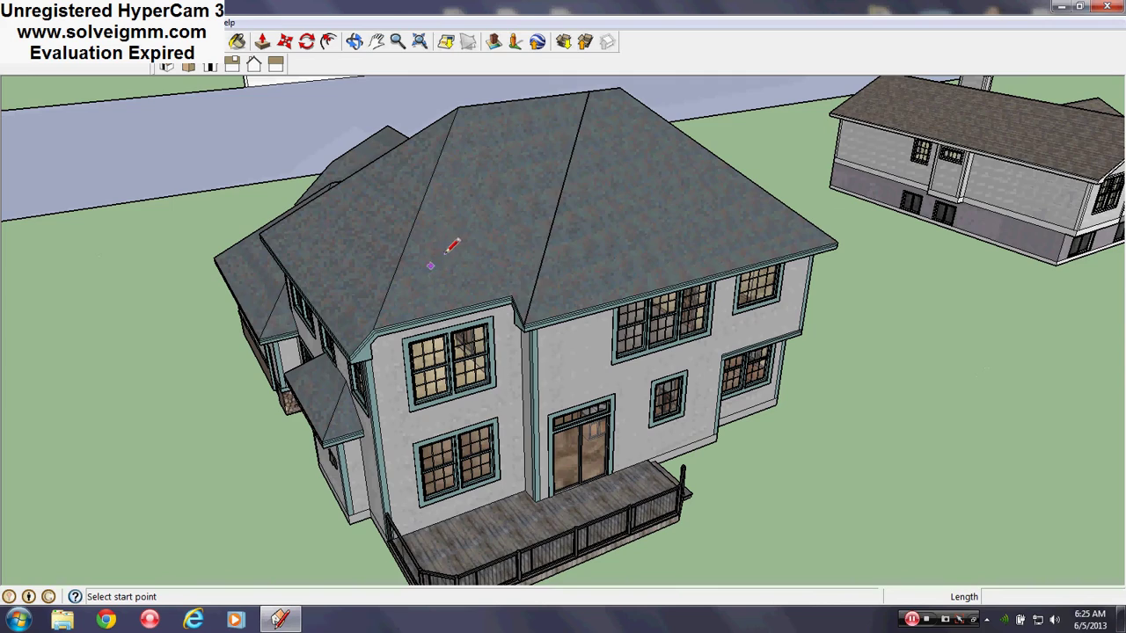
middle_click_drag(466, 243, 528, 395)
scroll(445, 346, "down", 2)
mouse_move(445, 346)
middle_mouse_down()
mouse_move(464, 286)
mouse_move(502, 314)
mouse_move(506, 280)
mouse_move(653, 334)
mouse_move(502, 360)
mouse_move(380, 335)
middle_mouse_up()
scroll(536, 278, "down", 1)
scroll(545, 326, "up", 1)
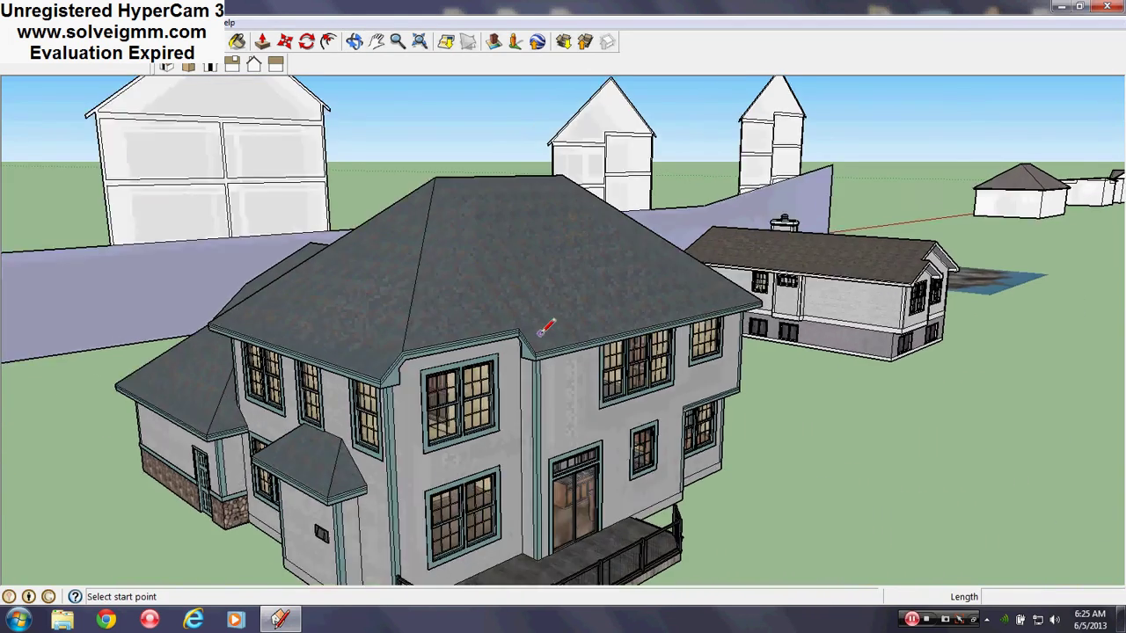
Review the whole two-storey house from the rear and front, including the roofs over the entry and garage.
middle_click_drag(546, 327, 275, 314)
scroll(475, 354, "down", 2)
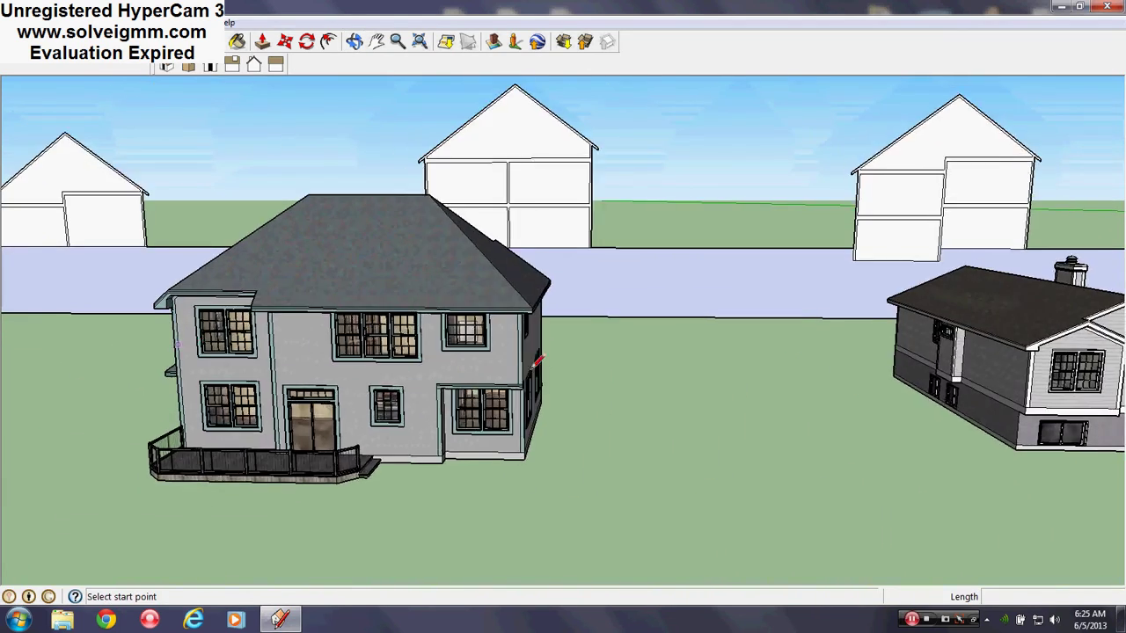
middle_click_drag(176, 339, 295, 225)
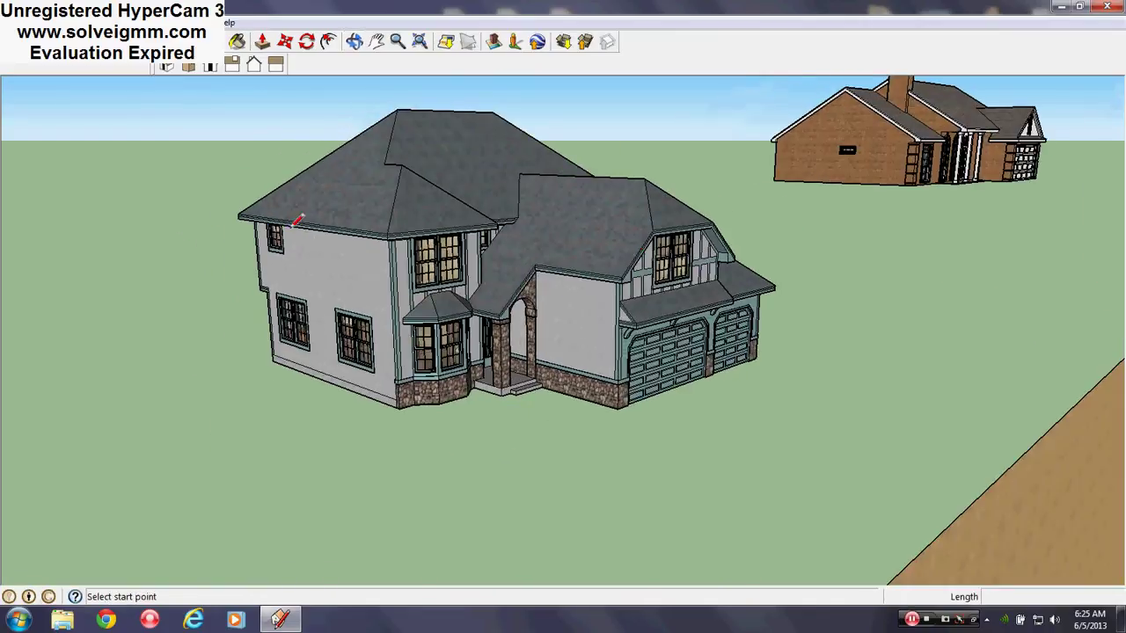
scroll(643, 253, "up", 2)
middle_click_drag(637, 253, 633, 220)
middle_click_drag(606, 320, 377, 249, "shift")
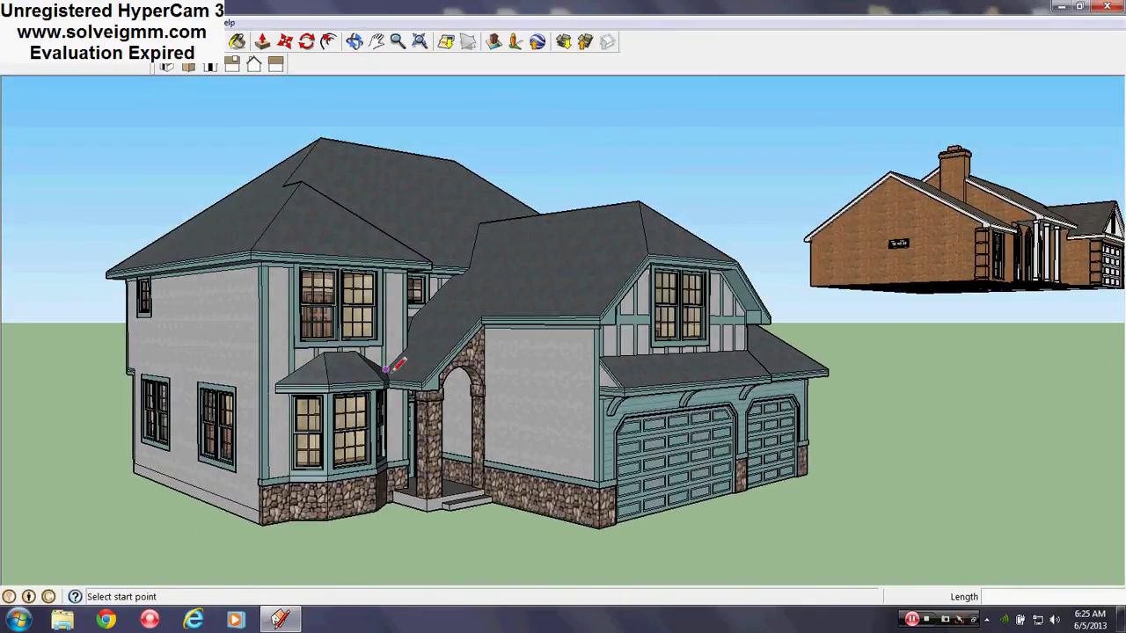
right_click(473, 378)
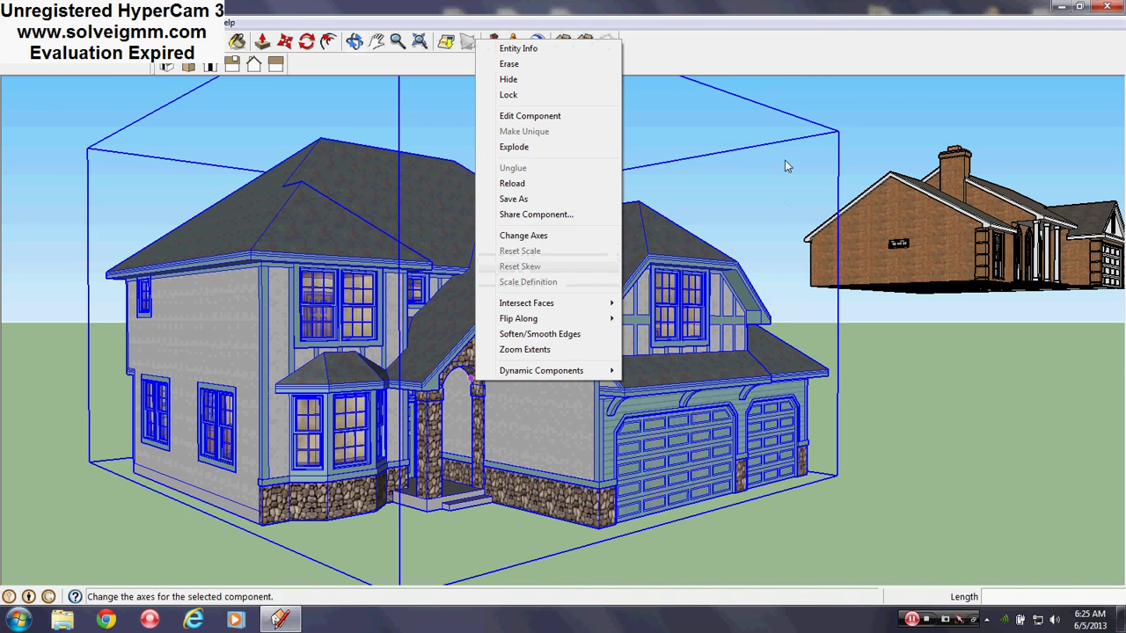
left_click(837, 101)
Examine the single-storey cross-section with two ceiling heights under one gable roof on sloping ground.
middle_click_drag(530, 261, 536, 379)
scroll(476, 326, "down", 6)
middle_click_drag(473, 328, 253, 328)
mouse_move(613, 430)
middle_mouse_down()
mouse_move(329, 395)
mouse_move(558, 417)
mouse_move(439, 437)
mouse_move(541, 384)
middle_mouse_up()
middle_click_drag(741, 356, 590, 348)
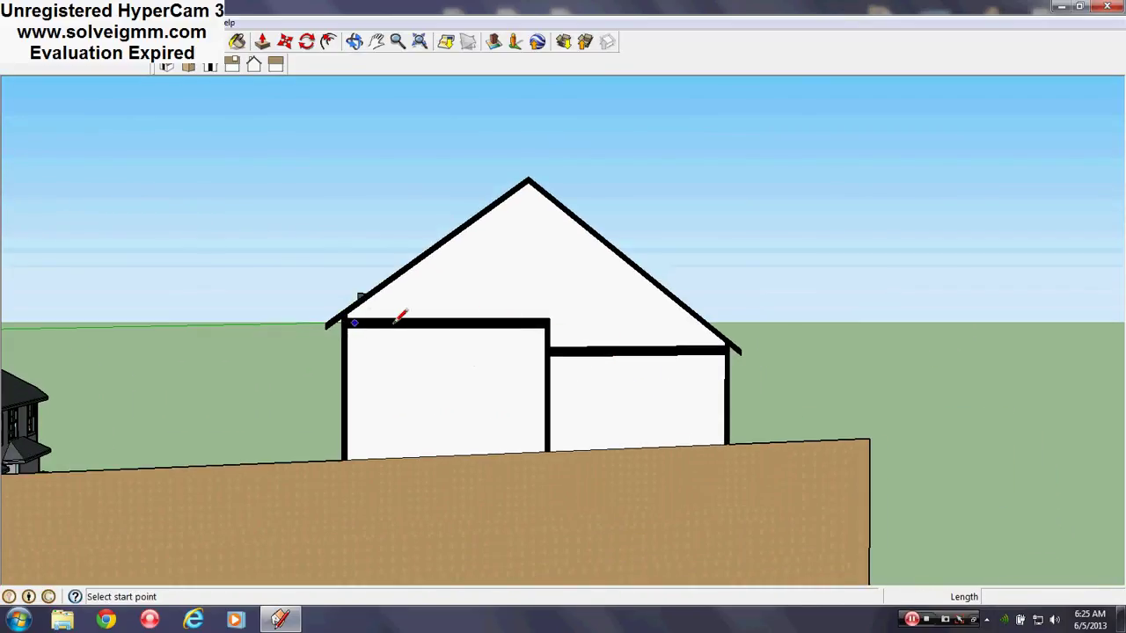
scroll(471, 352, "up", 2)
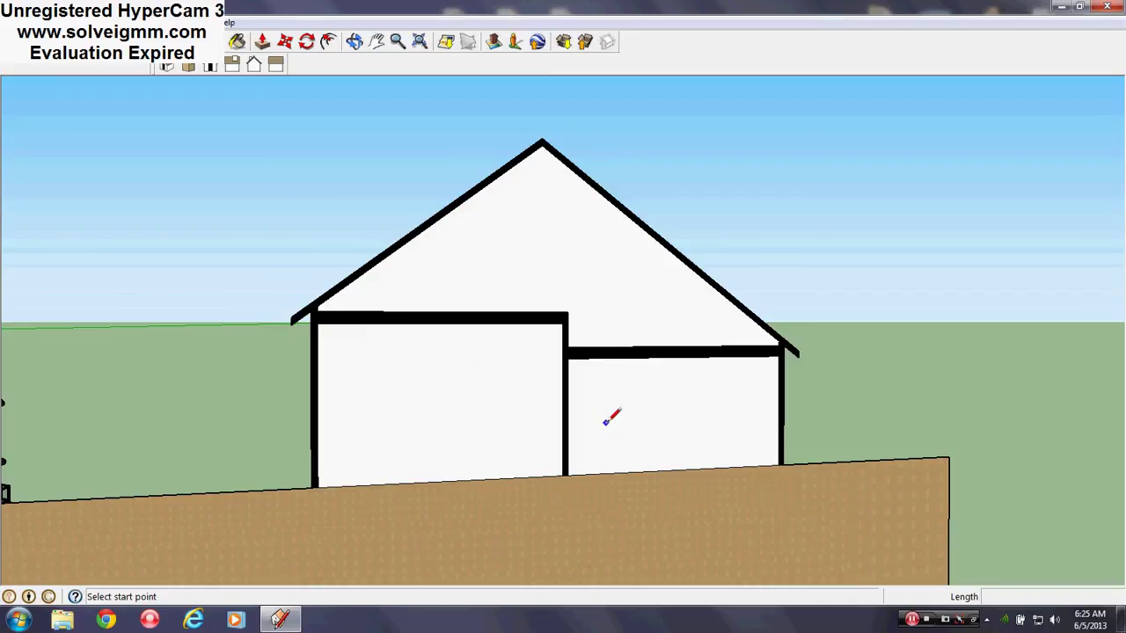
mouse_move(552, 355)
middle_mouse_down()
mouse_move(540, 414)
mouse_move(480, 407)
mouse_move(729, 410)
mouse_move(633, 432)
mouse_move(674, 432)
mouse_move(415, 357)
mouse_move(405, 338)
mouse_move(571, 368)
middle_mouse_up()
Inspect the single-storey brick house, focusing on its columned porch, chimney, garage gable and side gable wall.
scroll(439, 367, "up", 4)
scroll(576, 362, "down", 2)
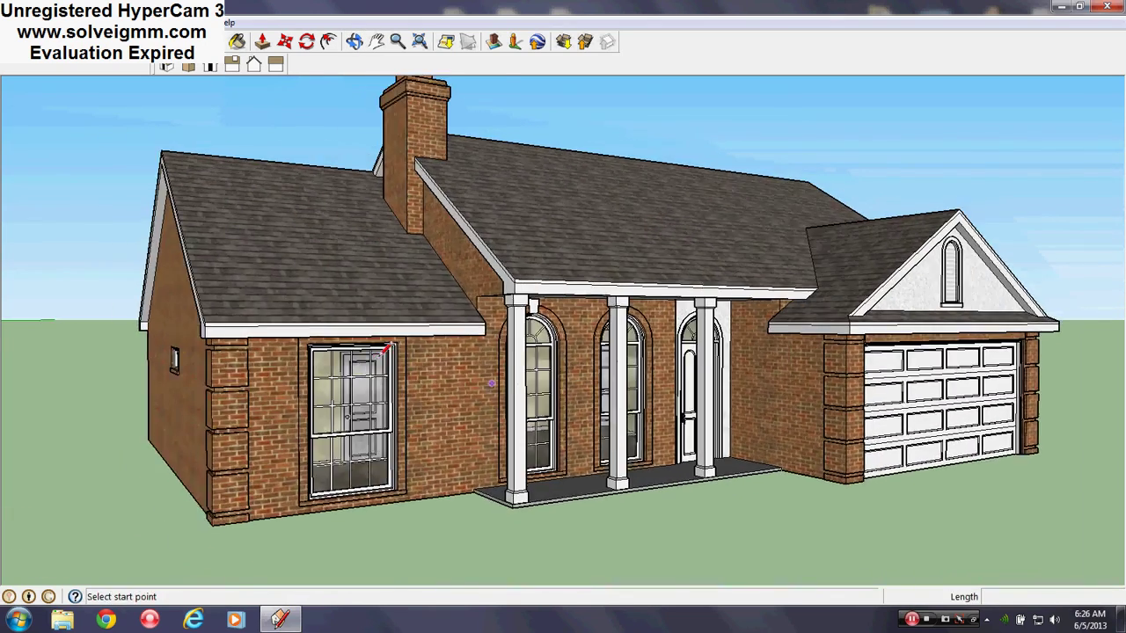
middle_click_drag(515, 333, 585, 334)
middle_click_drag(666, 292, 675, 298)
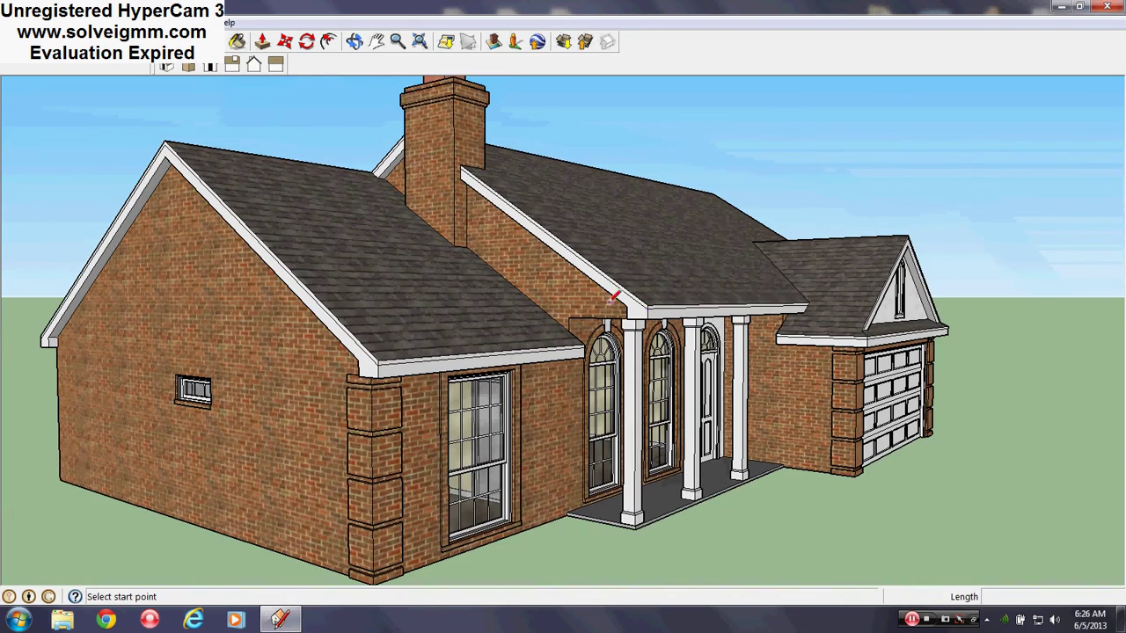
mouse_move(620, 332)
middle_mouse_down()
mouse_move(890, 382)
mouse_move(998, 369)
mouse_move(960, 376)
middle_mouse_up()
scroll(396, 380, "down", 1)
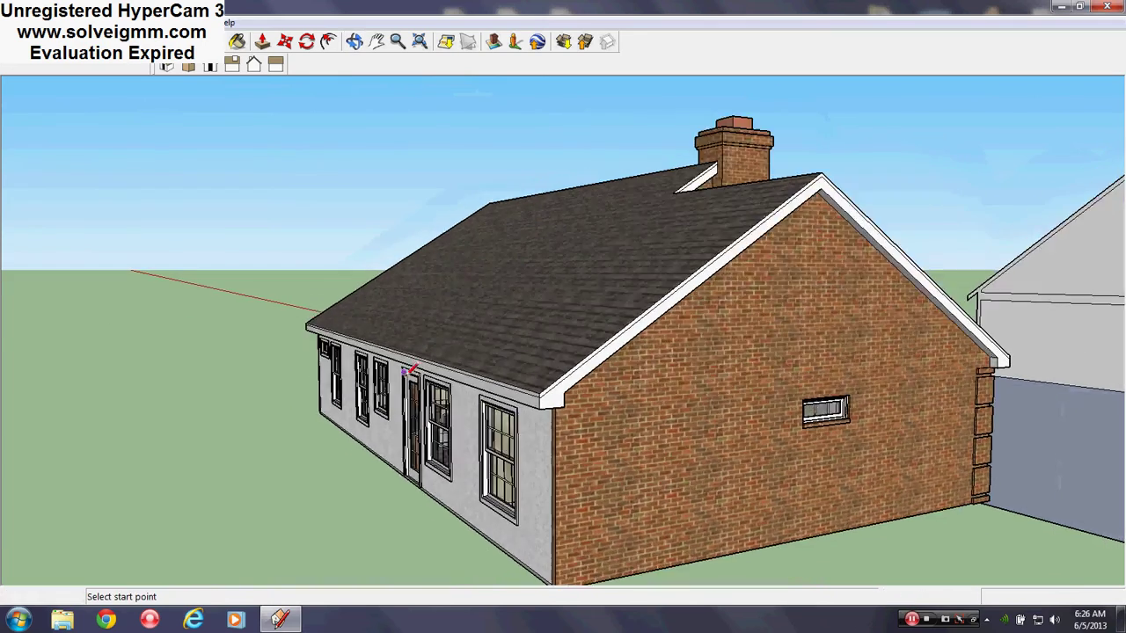
Compare the brick house's roof shape from several sides with the single-storey cross-section in front of it.
middle_click_drag(410, 375, 784, 403)
scroll(620, 358, "up", 2)
scroll(613, 358, "down", 3)
mouse_move(613, 358)
middle_mouse_down()
mouse_move(460, 372)
mouse_move(955, 402)
middle_mouse_up()
scroll(766, 313, "up", 4)
middle_click_drag(299, 345, 525, 300)
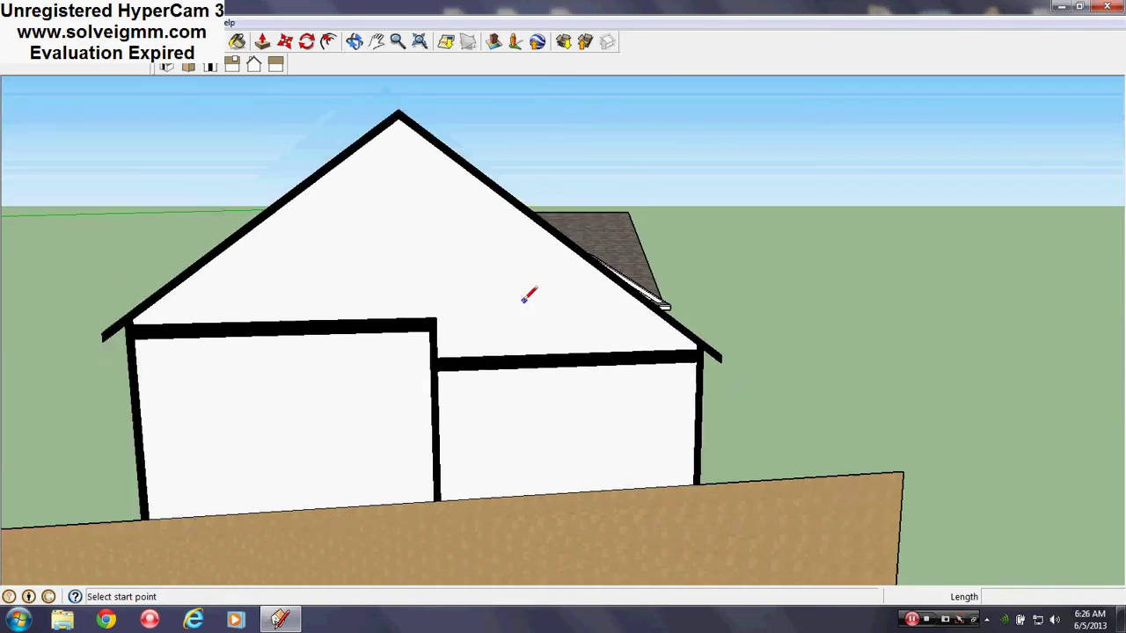
scroll(525, 301, "down", 2)
mouse_move(340, 343)
middle_mouse_down()
mouse_move(804, 370)
mouse_move(607, 359)
middle_mouse_up()
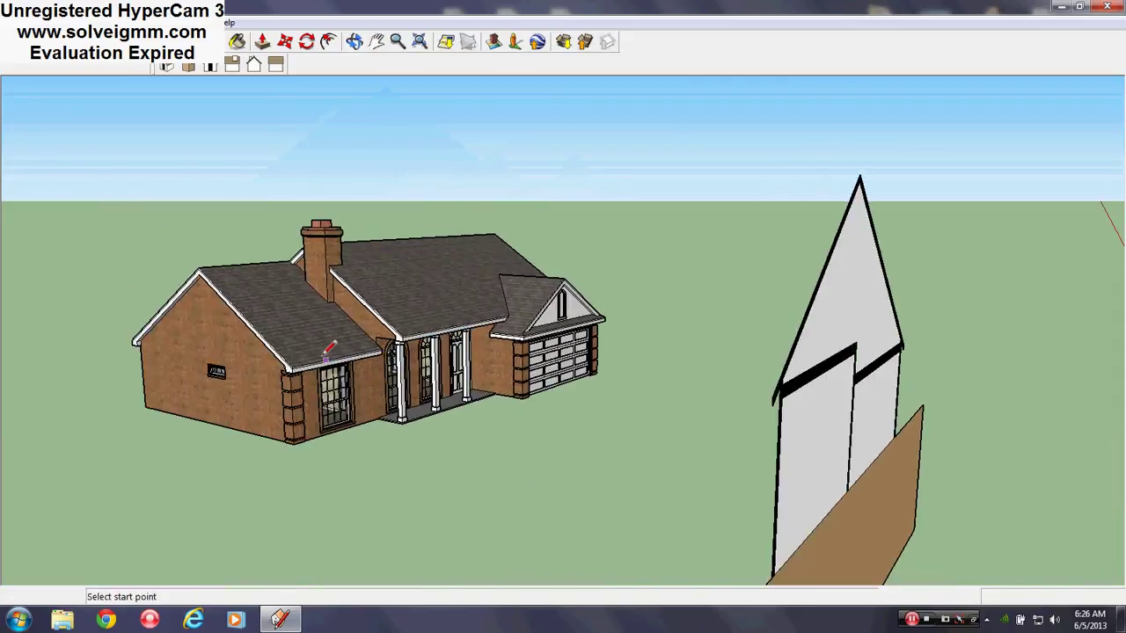
scroll(326, 348, "up", 3)
Cut the brick house open with a section plane parallel to its side gable wall, through the chimney.
left_click(151, 22)
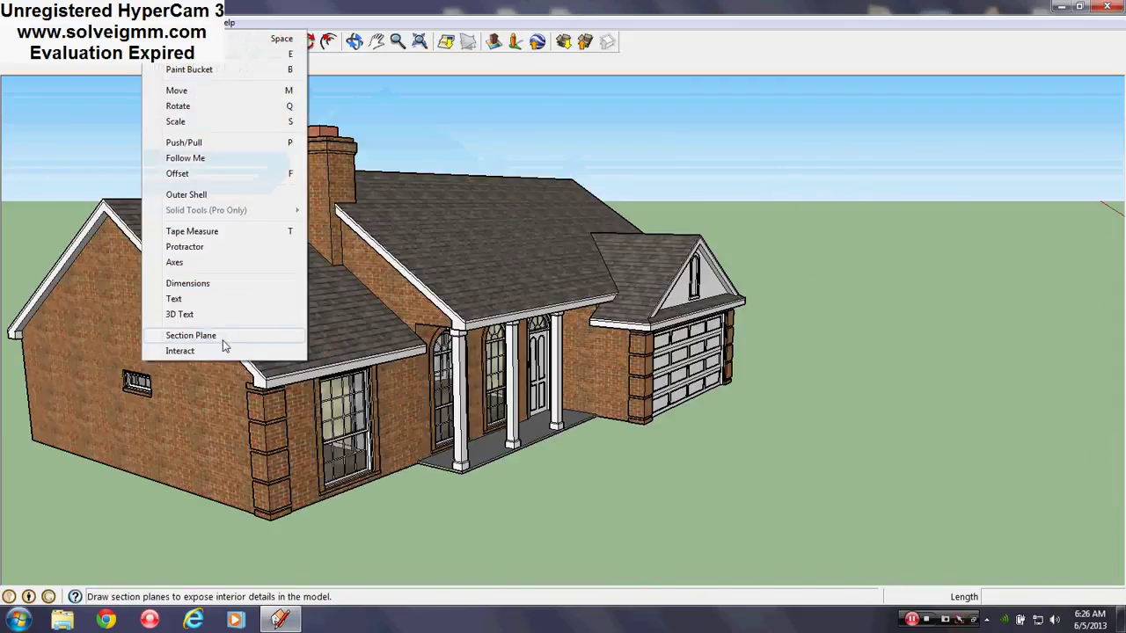
left_click(194, 335)
left_click(380, 285)
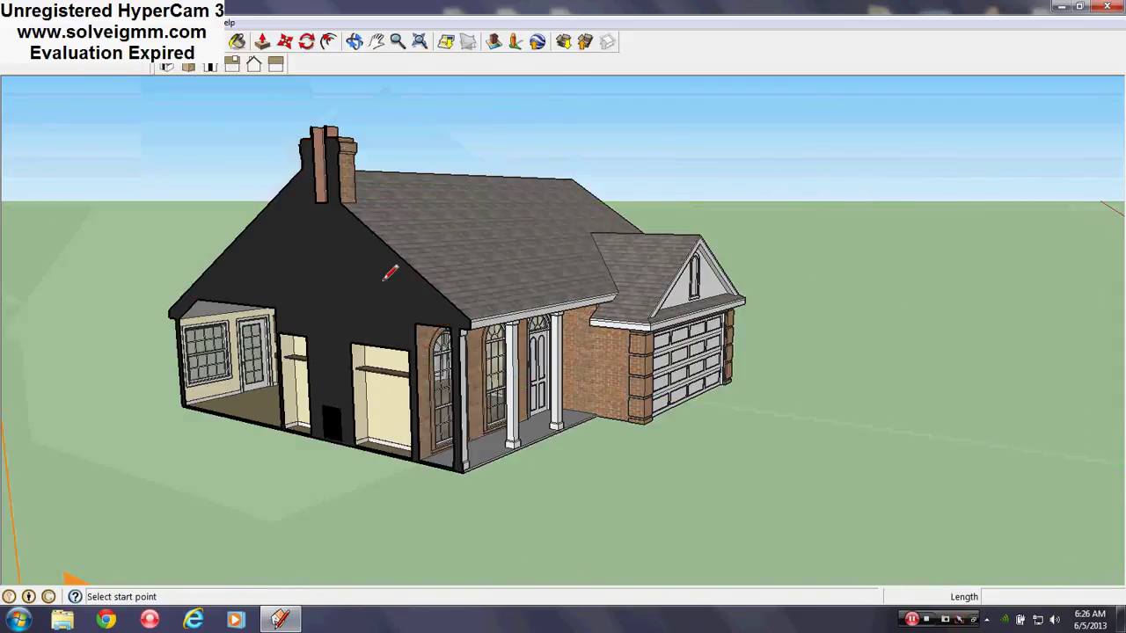
middle_click_drag(382, 281, 438, 310)
scroll(438, 310, "down", 2)
scroll(444, 301, "down", 1)
Move the section plane deeper into the brick house, past the chimney, and hide the plane.
key("m")
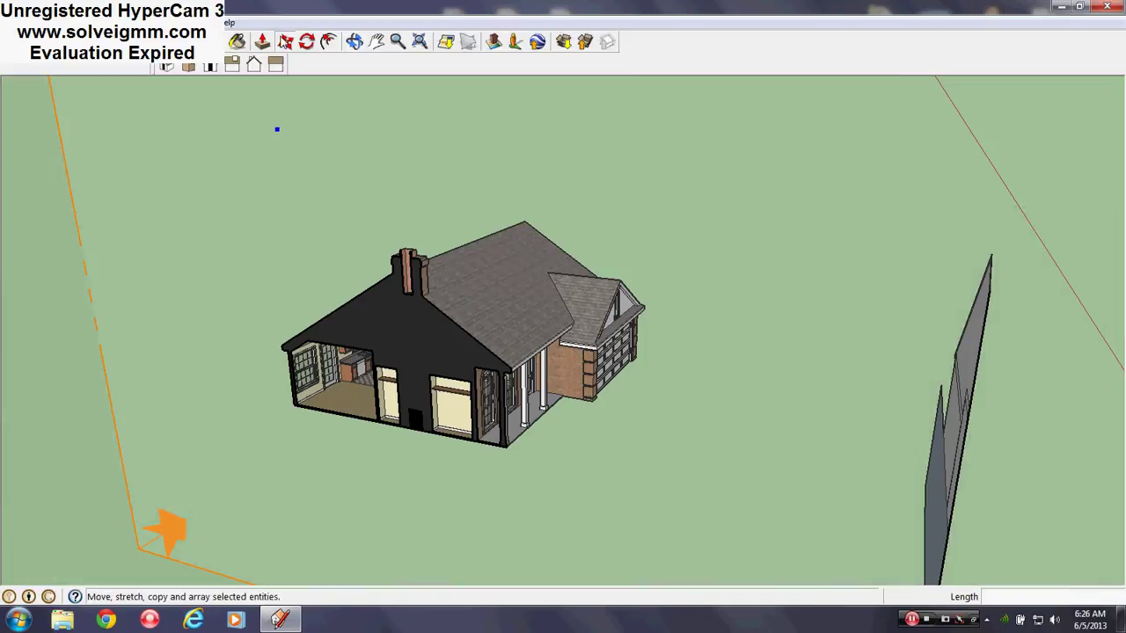
left_click_drag(147, 263, 156, 259)
scroll(374, 326, "up", 3)
middle_click_drag(380, 325, 474, 272)
right_click(209, 221)
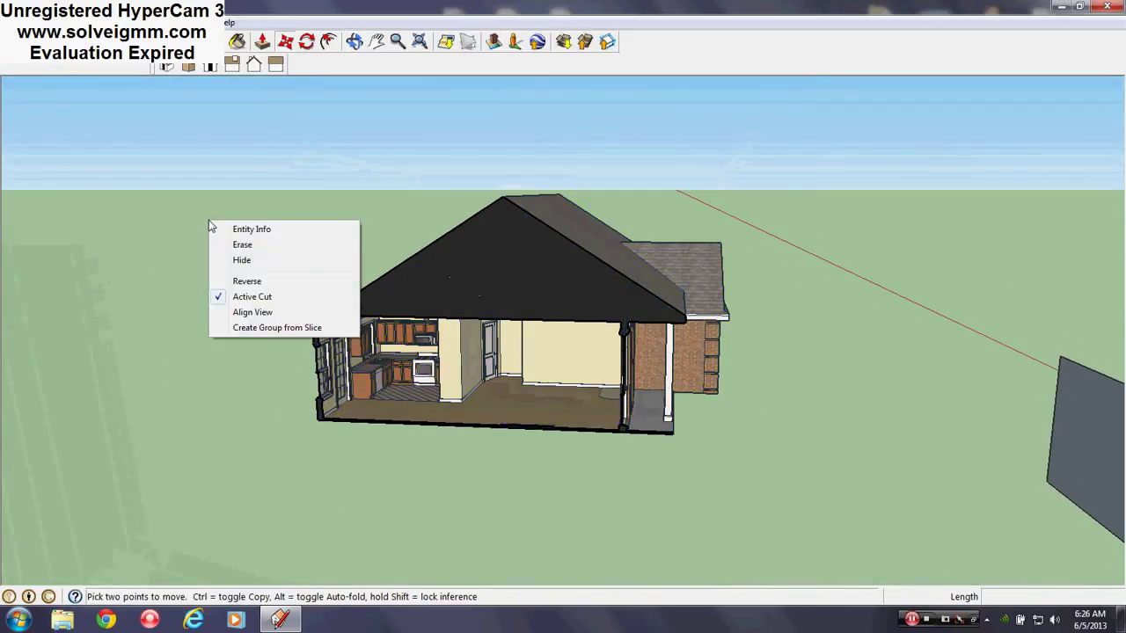
left_click(244, 256)
Examine the cut-open interior of the brick house, comparing the ceiling over the kitchen with the main room.
middle_click_drag(432, 254, 486, 269)
key("l")
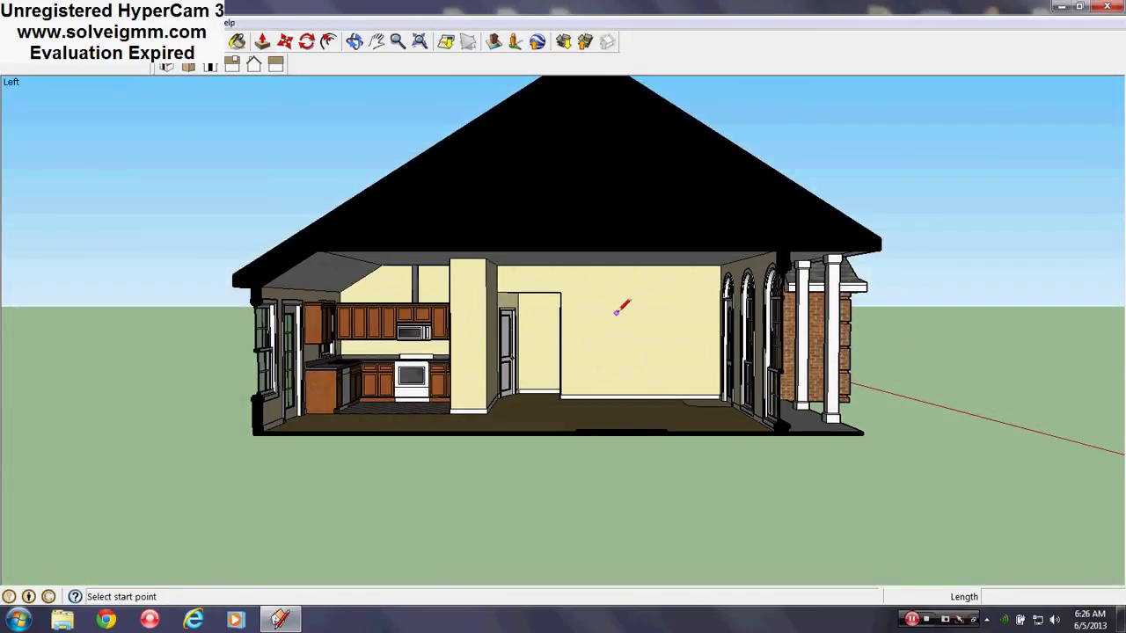
scroll(598, 344, "up", 3)
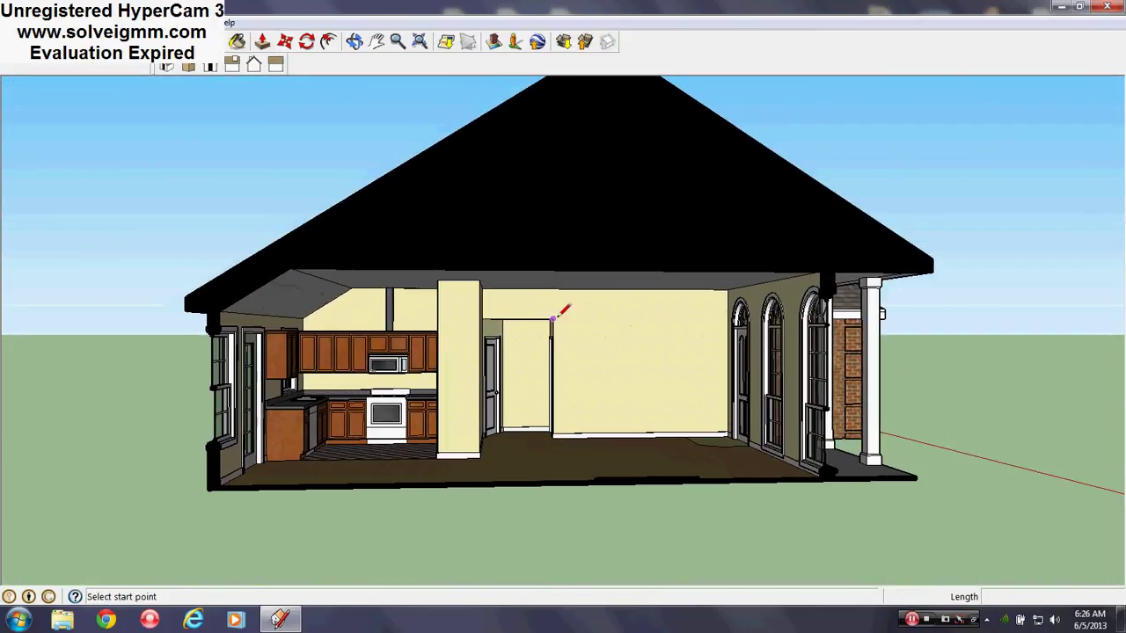
middle_click_drag(601, 300, 533, 329)
scroll(593, 313, "down", 1)
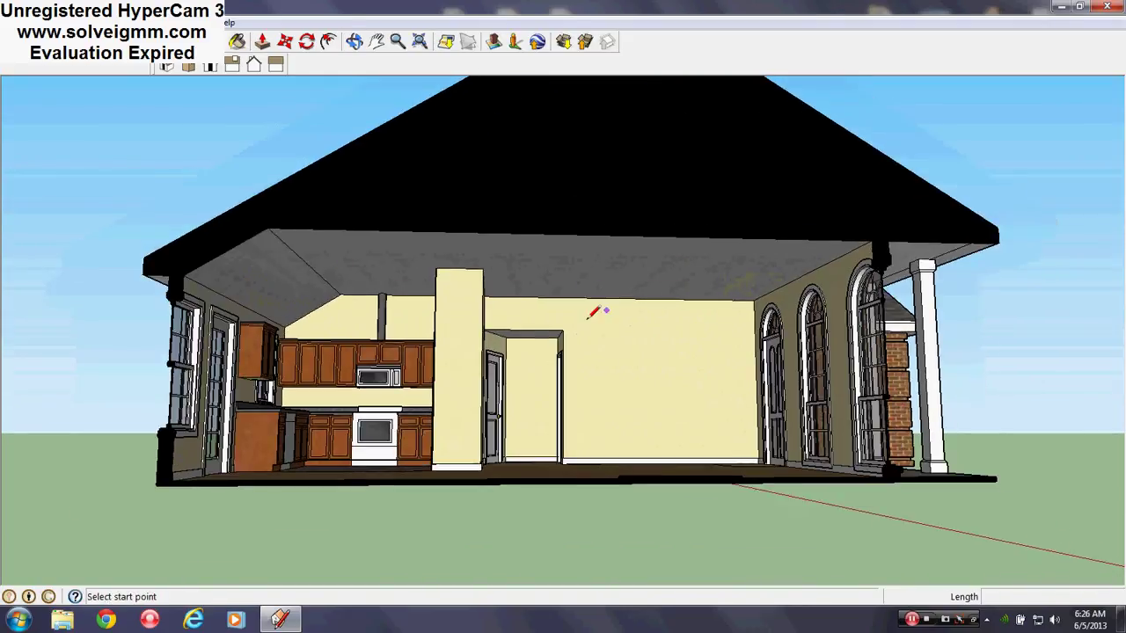
Examine the sectioned brick house from several angles, following the sloped and flat ceiling surfaces from the kitchen to the arched front windows.
middle_click_drag(326, 285, 327, 301)
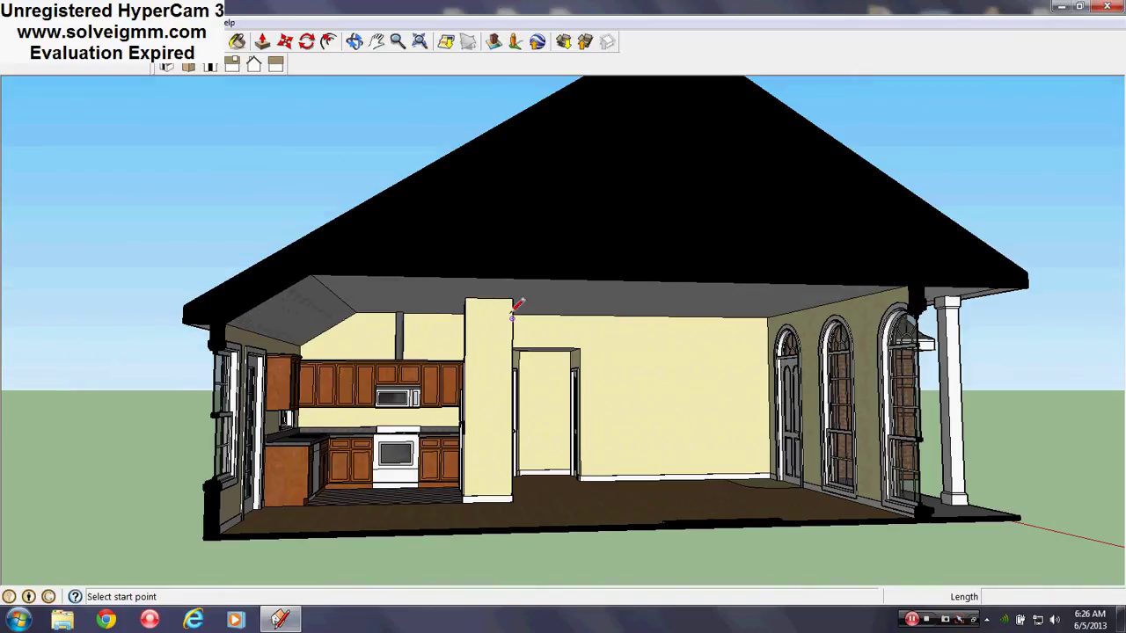
middle_click_drag(518, 304, 463, 295)
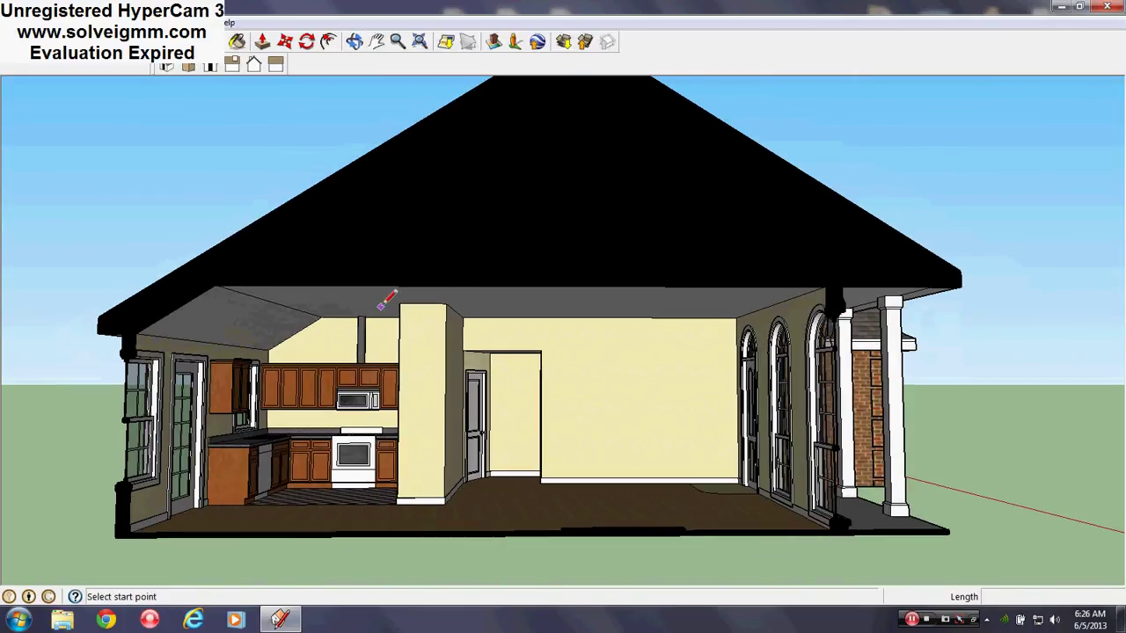
middle_click_drag(387, 300, 336, 310)
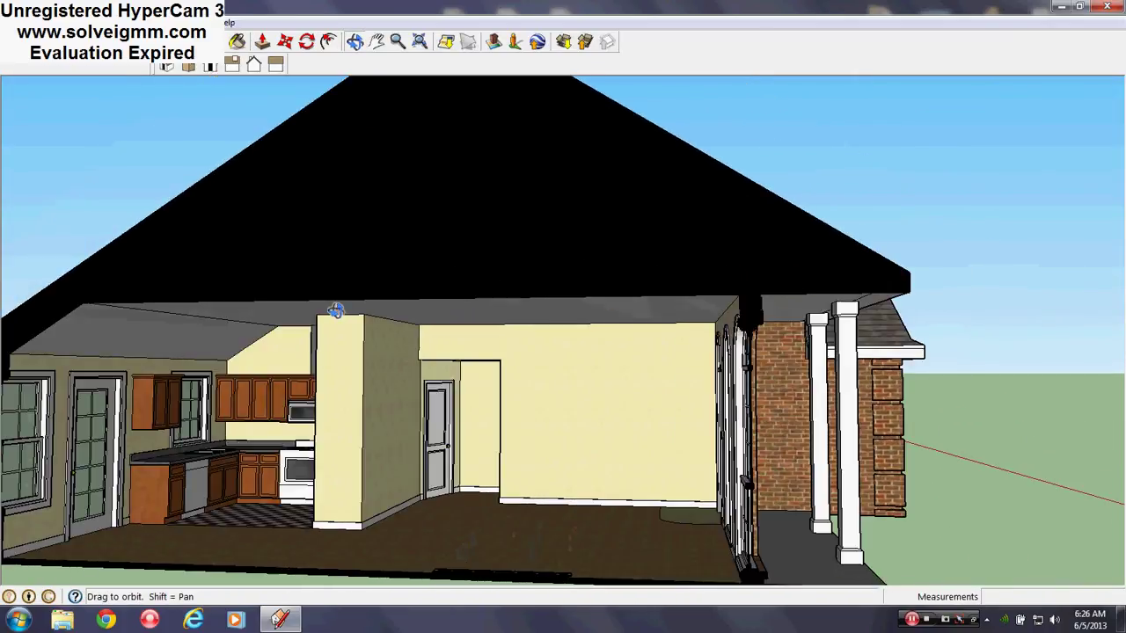
middle_click_drag(427, 279, 395, 312)
scroll(308, 287, "down", 2)
scroll(396, 318, "up", 3)
scroll(589, 334, "up", 2)
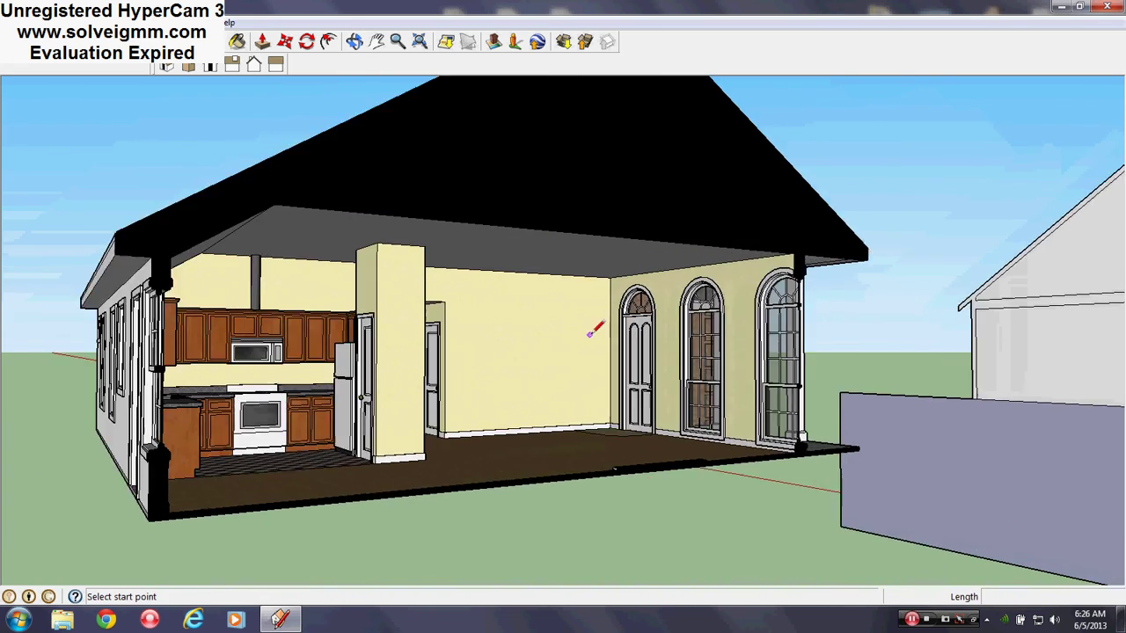
scroll(590, 334, "up", 2)
middle_click_drag(618, 335, 88, 414)
middle_click_drag(211, 302, 284, 348)
Undo the section plane changes on the brick house to restore the whole, uncut model.
scroll(454, 299, "down", 3)
scroll(455, 300, "down", 2)
key("ctrl+z")
key("ctrl+z")
key("ctrl+z")
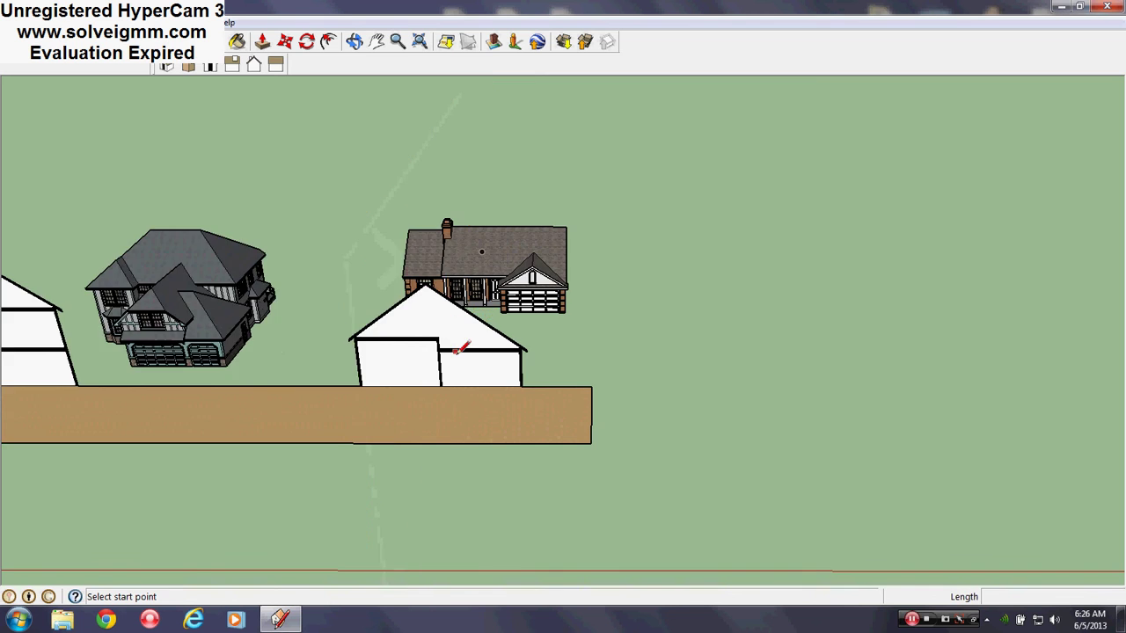
Compare the single-storey cross-section's two ceiling levels and roof with the brick house behind it and the other sections along the ground strip.
mouse_move(455, 352)
middle_mouse_down()
mouse_move(402, 251)
mouse_move(320, 339)
mouse_move(691, 427)
mouse_move(558, 370)
mouse_move(776, 440)
mouse_move(704, 413)
middle_mouse_up()
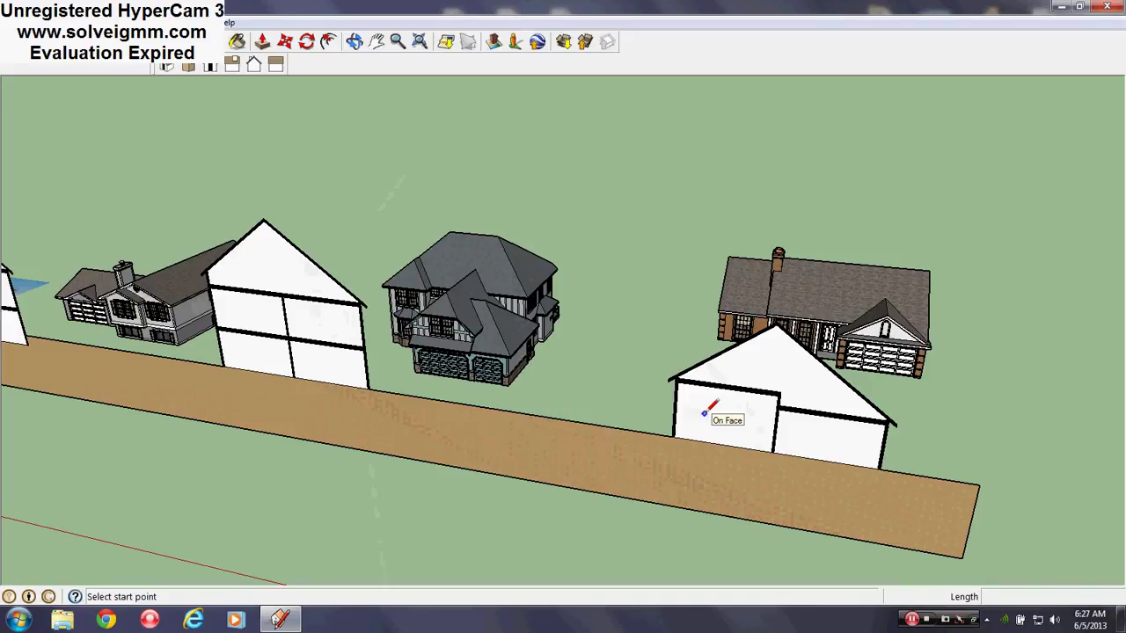
scroll(721, 427, "down", 5)
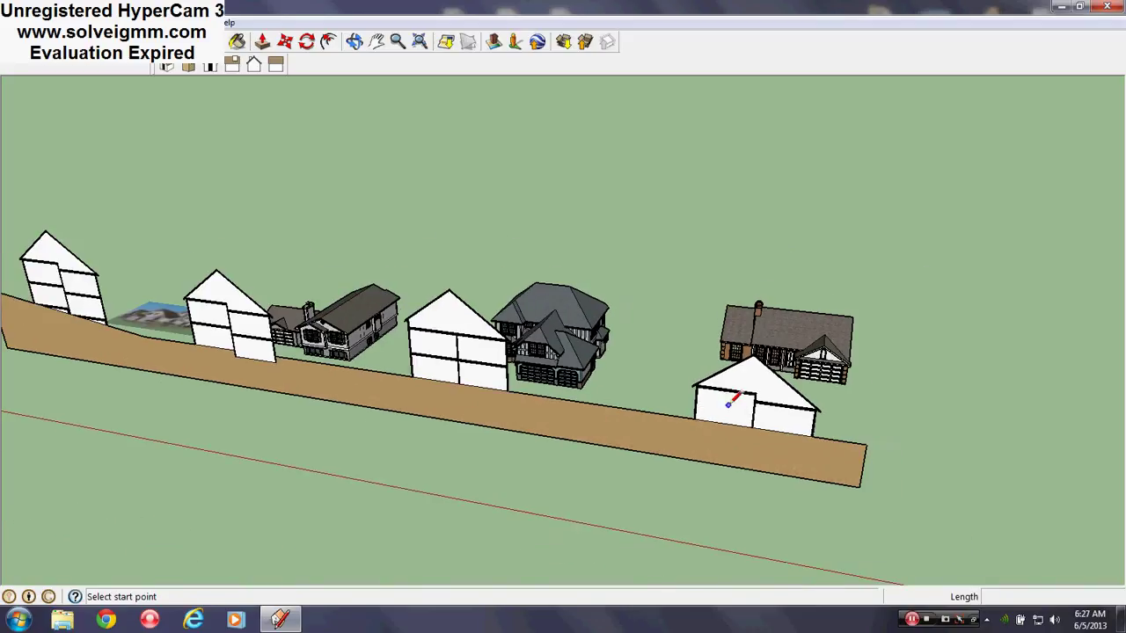
middle_click_drag(721, 422, 716, 433)
scroll(715, 434, "up", 4)
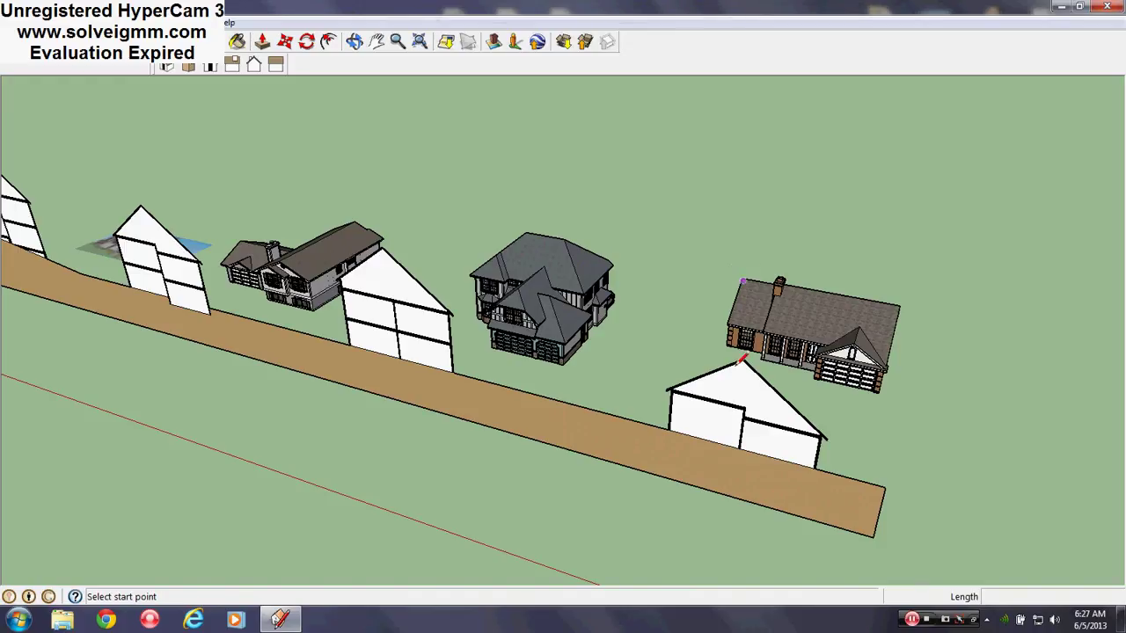
scroll(772, 440, "up", 4)
middle_click_drag(842, 395, 949, 372)
scroll(578, 427, "down", 1)
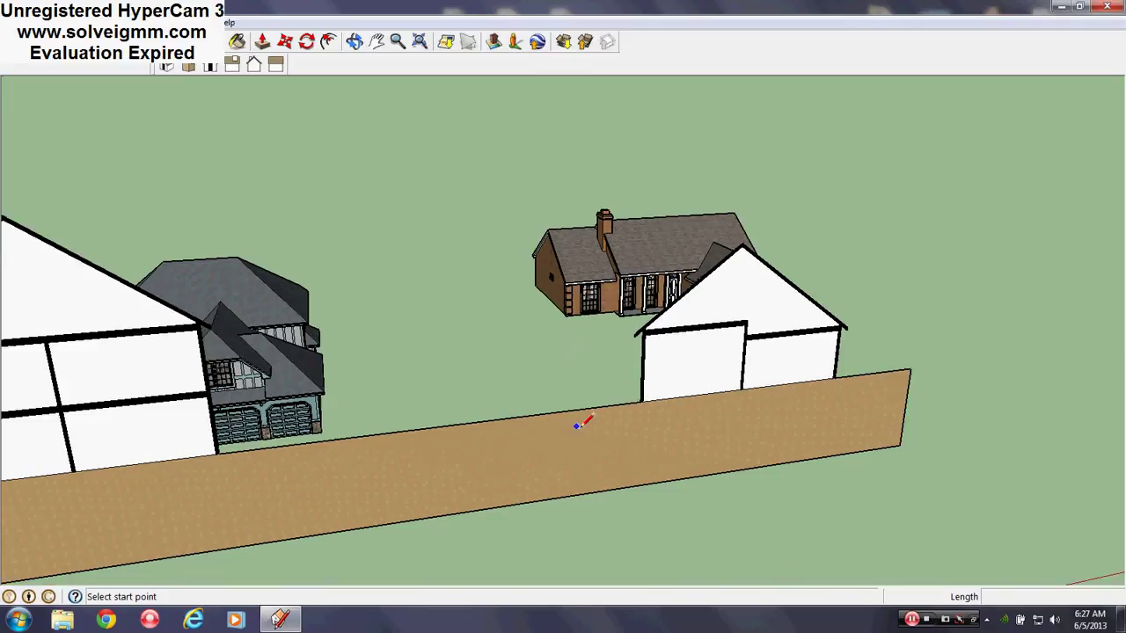
scroll(723, 334, "down", 2)
scroll(711, 319, "up", 3)
mouse_move(712, 319)
middle_mouse_down()
mouse_move(782, 297)
mouse_move(880, 229)
mouse_move(857, 216)
middle_mouse_up()
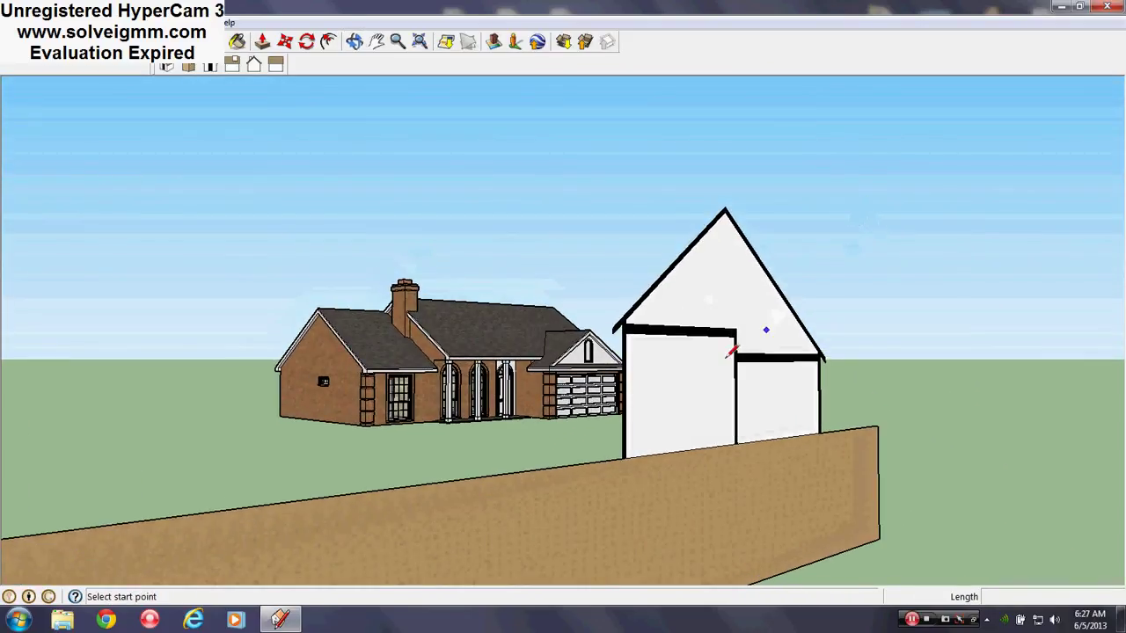
middle_click_drag(728, 352, 825, 429)
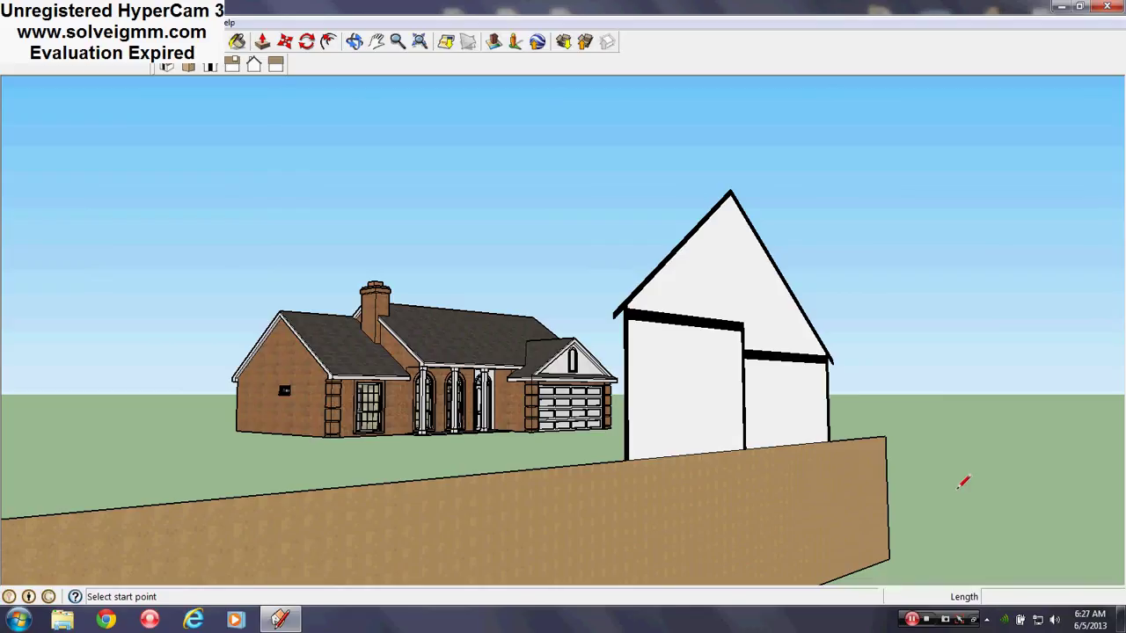